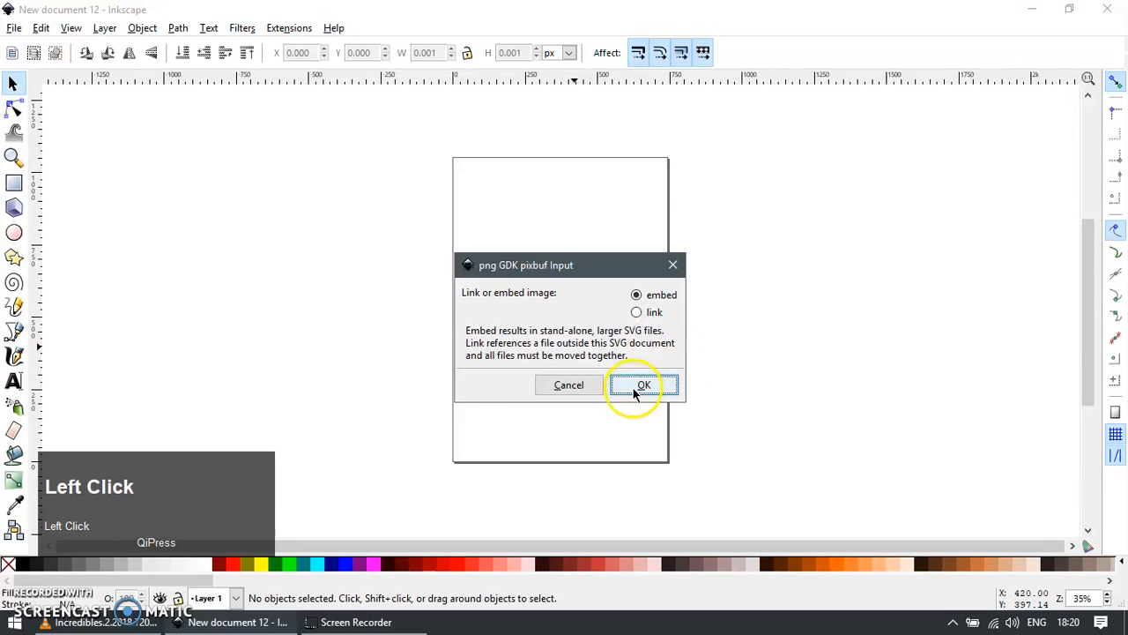
Step: Draw a circle about 470 px in diameter over the bird's body, fill it green and set its opacity to 50%
scroll(778, 345, "down", 1, "ctrl")
key("z")
left_click_drag(680, 282, 856, 379)
key("e")
left_click_drag(335, 157, 631, 445)
key("F1")
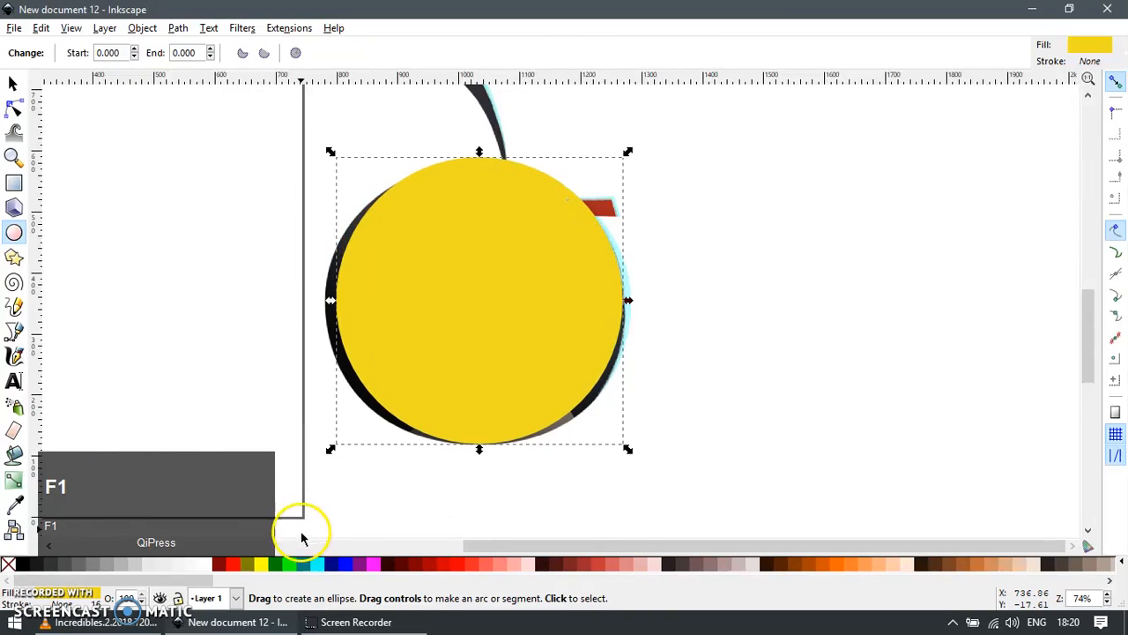
left_click(289, 564)
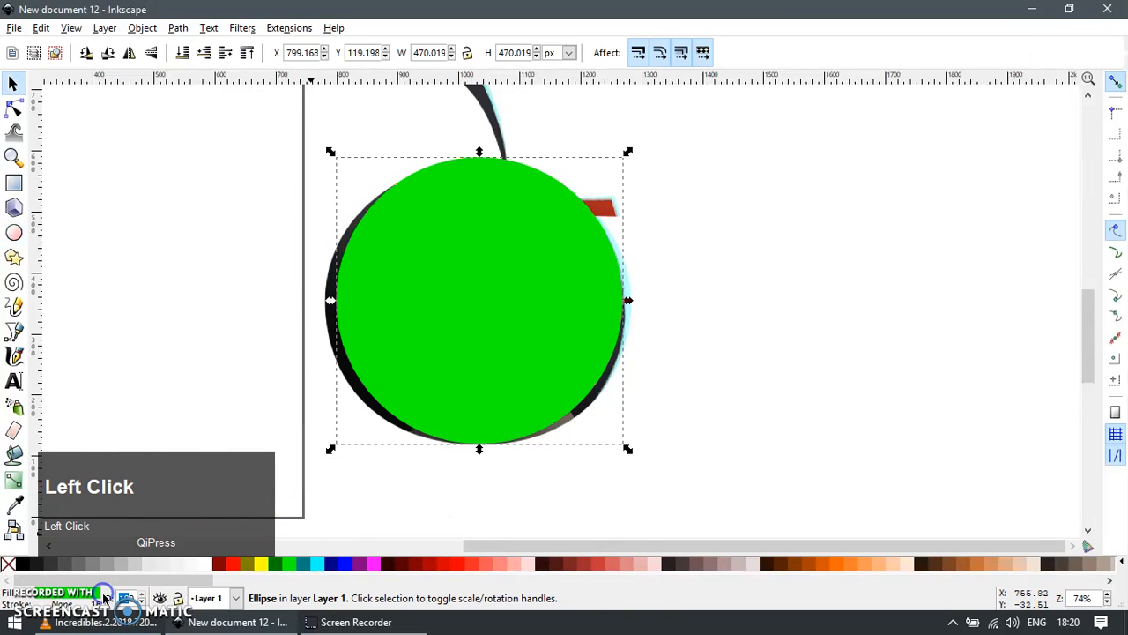
key("Return")
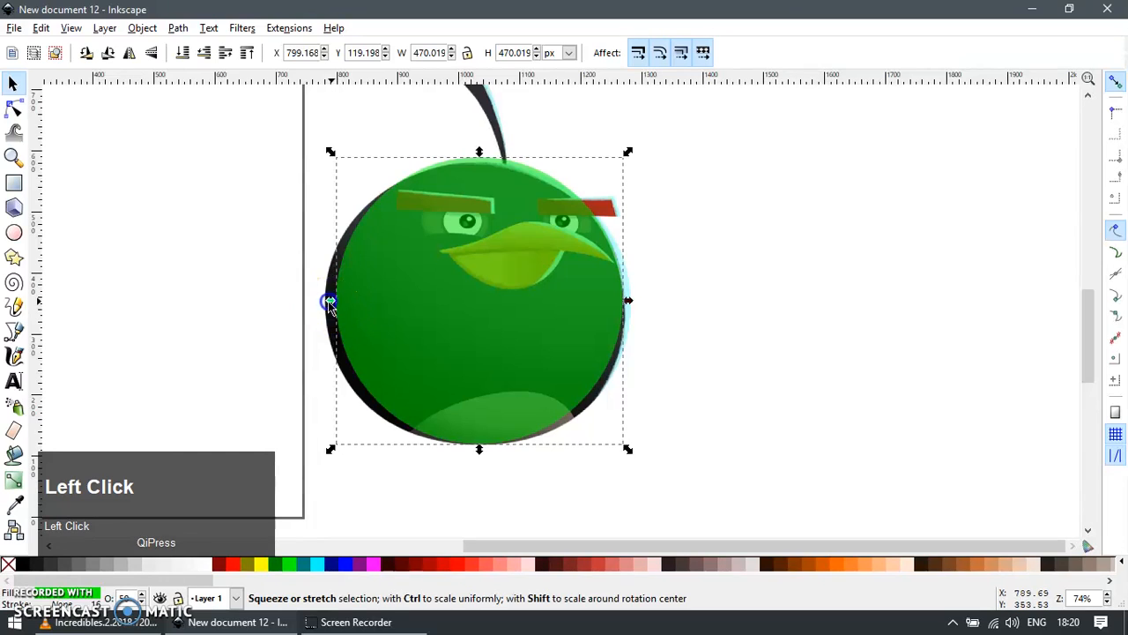
Step: Stretch the green circle to about 498 by 466 px so its edges match the bird's body outline
left_click_drag(328, 302, 320, 302)
left_click_drag(628, 300, 635, 300)
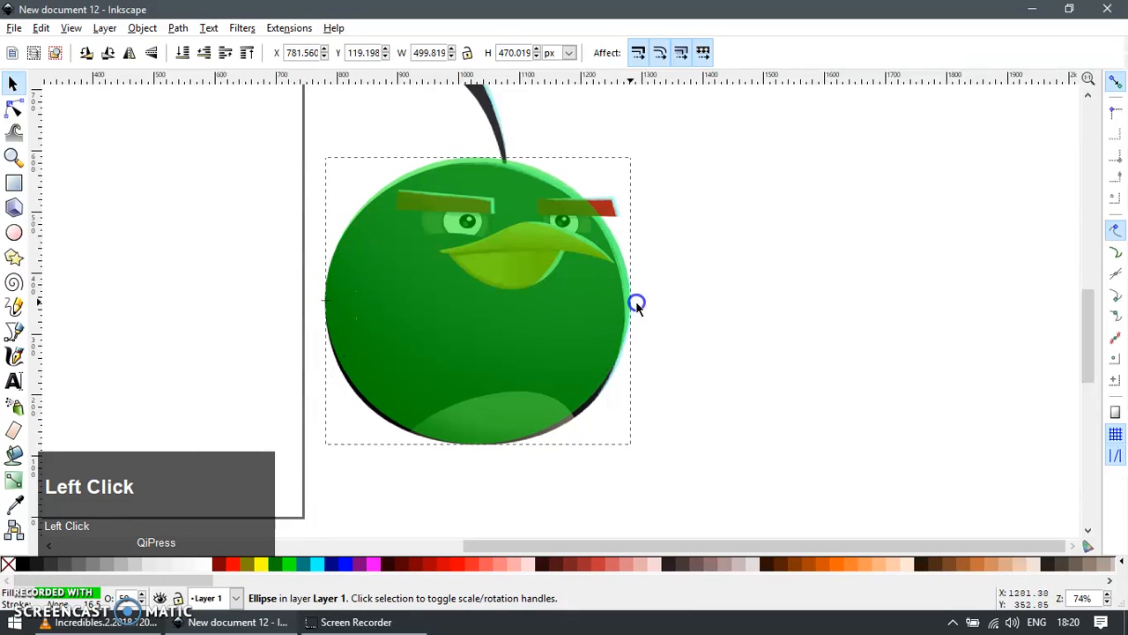
mouse_move(477, 156)
left_mouse_down()
mouse_move(475, 173)
mouse_move(477, 161)
left_mouse_up()
left_click_drag(477, 453, 577, 446)
Step: Convert the body ellipse to an editable path and extend its lower-left curve to cover the body's dark edge
key("F2")
key("ctrl+shift+c")
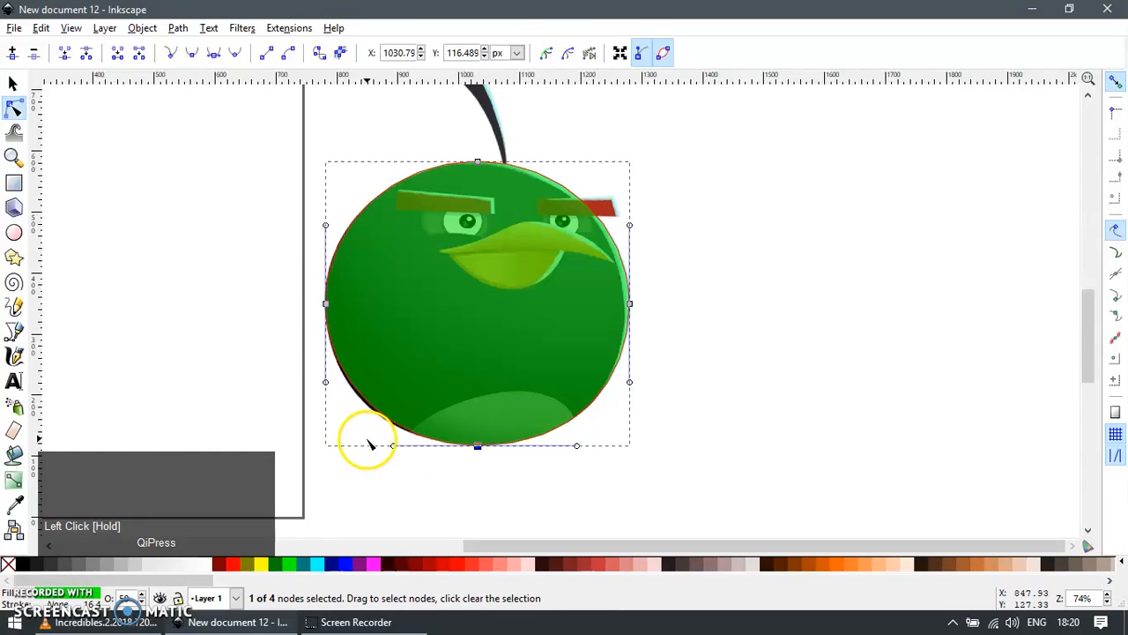
left_click(386, 448, "ctrl")
key("F1")
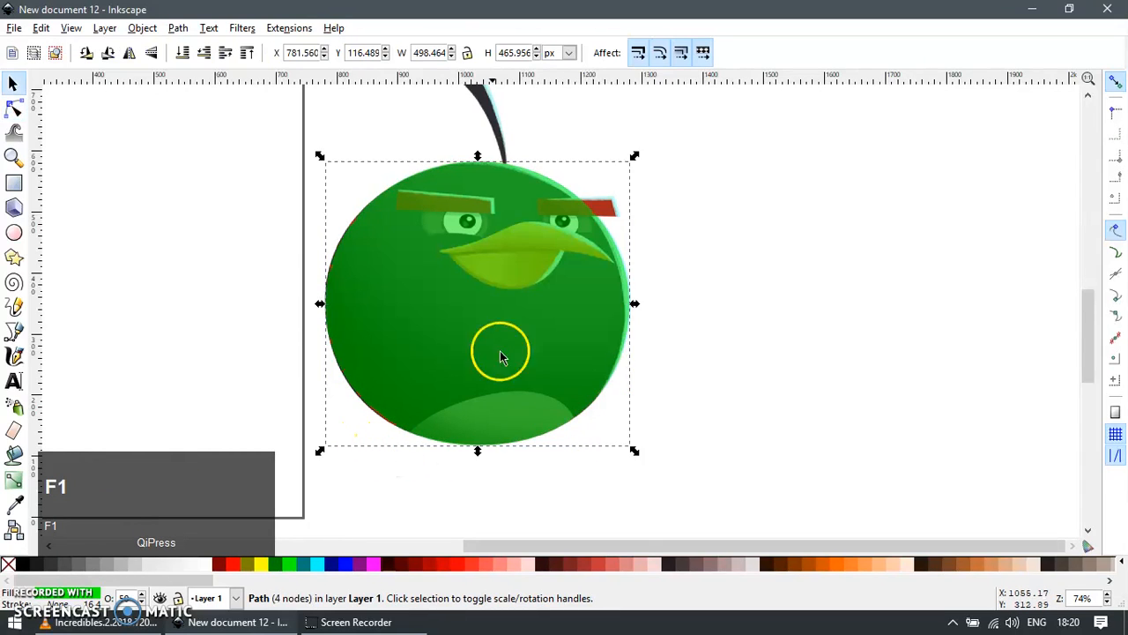
Step: Draw a closed four-node straight-sided path over the fuse, from the top of the body to the fuse's tip
scroll(511, 210, "up", 2, "ctrl")
scroll(507, 238, "up", 1, "ctrl")
key("z")
left_click_drag(320, 171, 697, 503)
key("b")
left_click(620, 480)
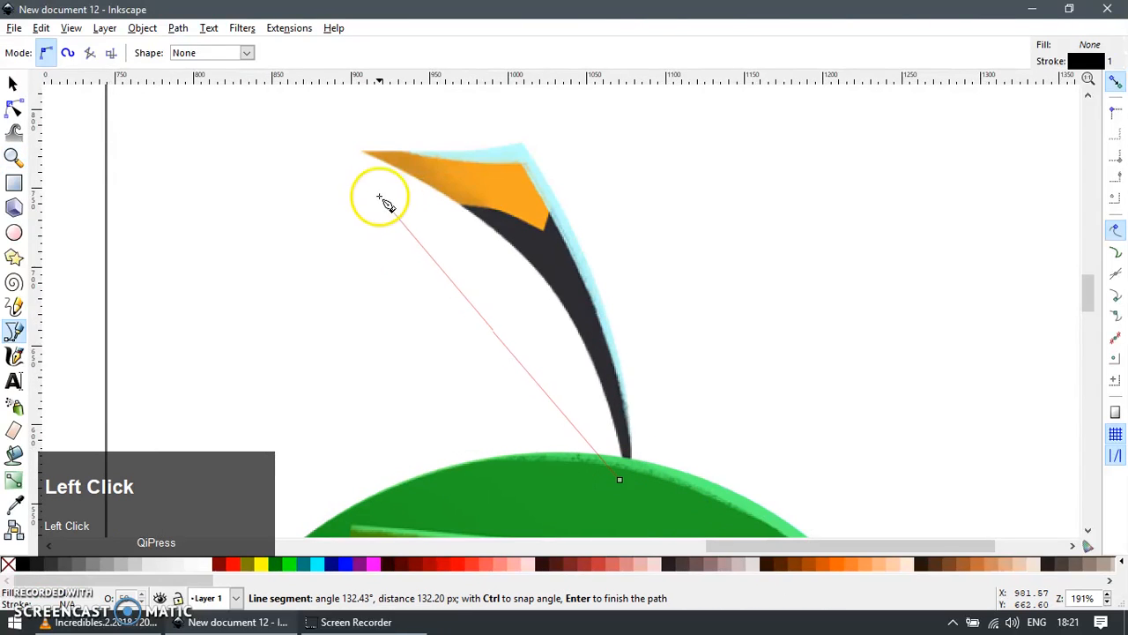
left_click(362, 151)
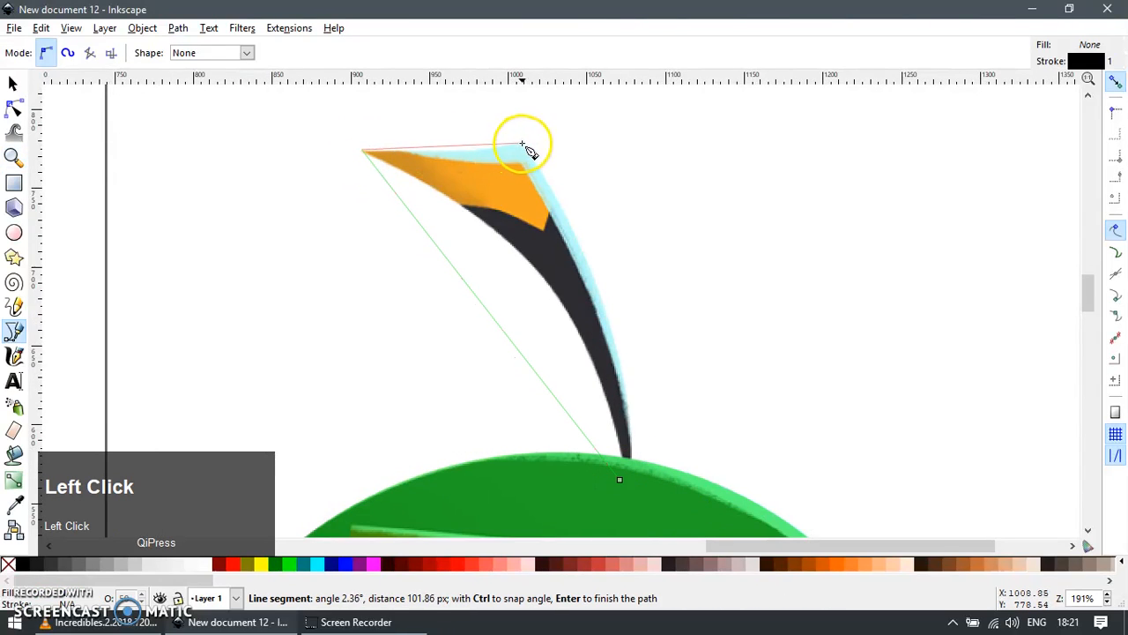
left_click(526, 142)
left_click(638, 476)
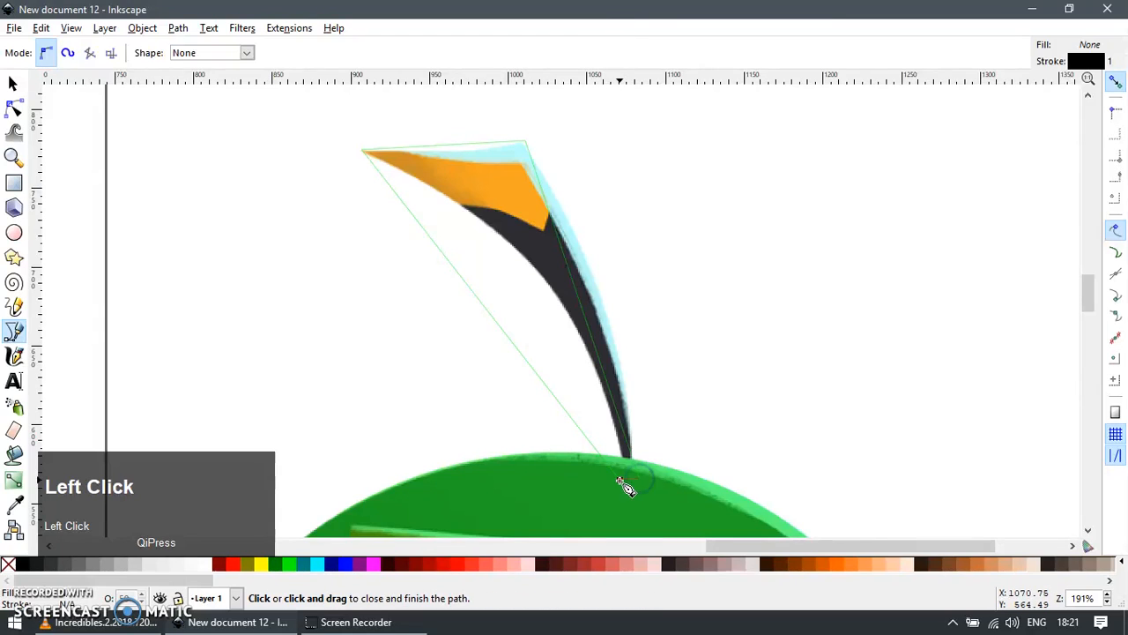
left_click(619, 480)
Step: Apply the body shape's style to the fuse shape and fill it with magenta
key("s")
left_click(561, 494)
left_click(579, 433)
key("ctrl+shift+v")
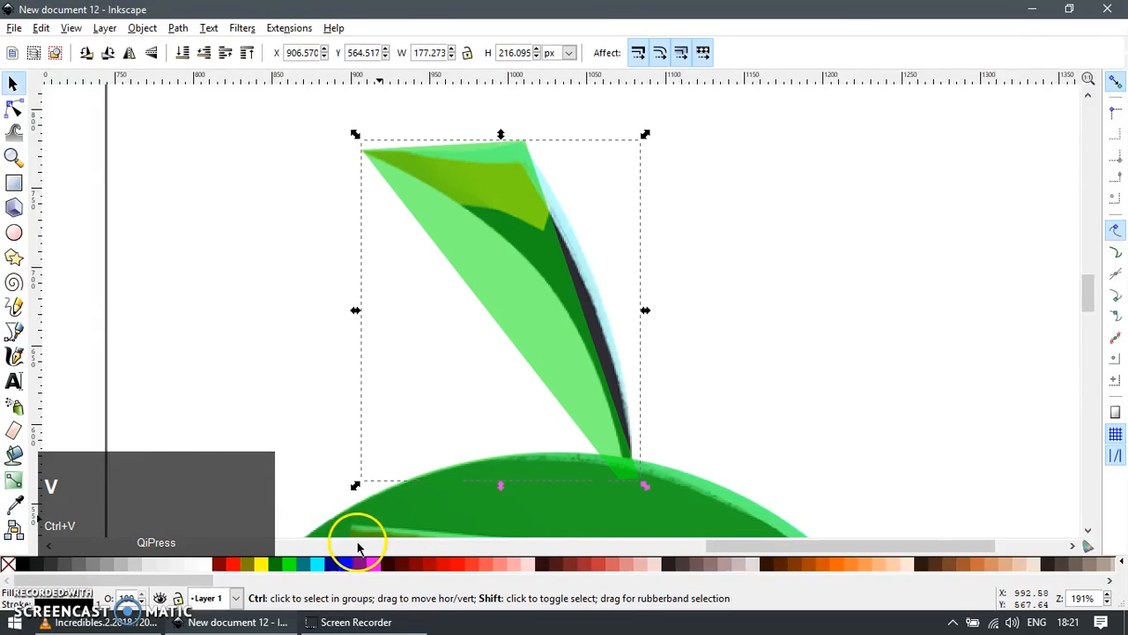
left_click(372, 565)
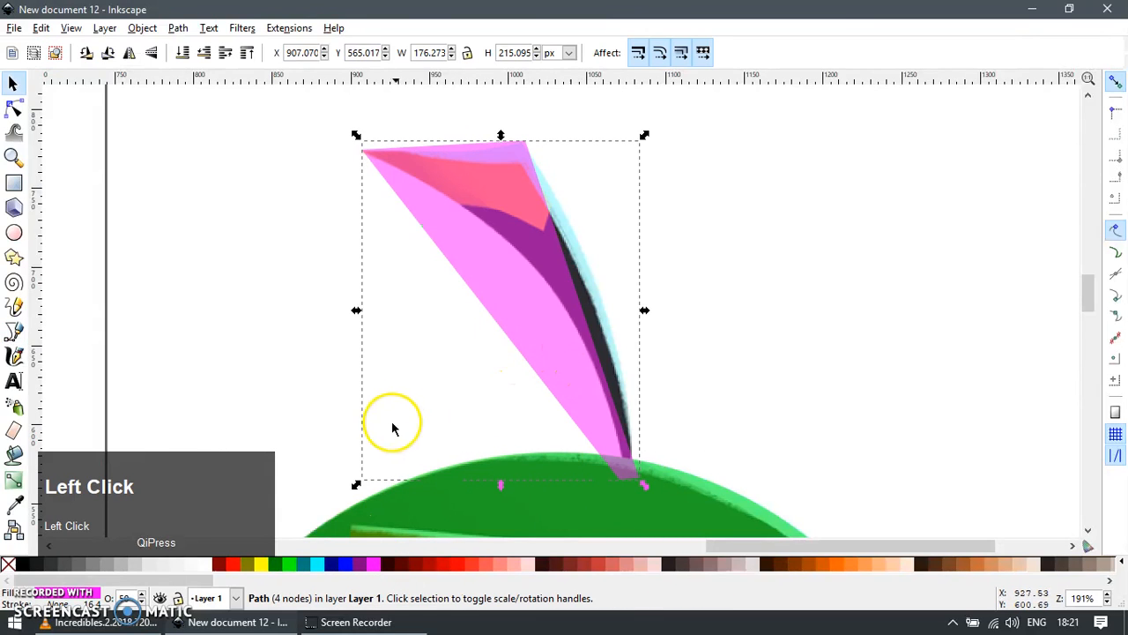
Step: Bend the two long sides of the fuse shape to follow the curved edges of the fuse
key("F2")
left_click(513, 344)
left_click_drag(513, 343, 551, 307)
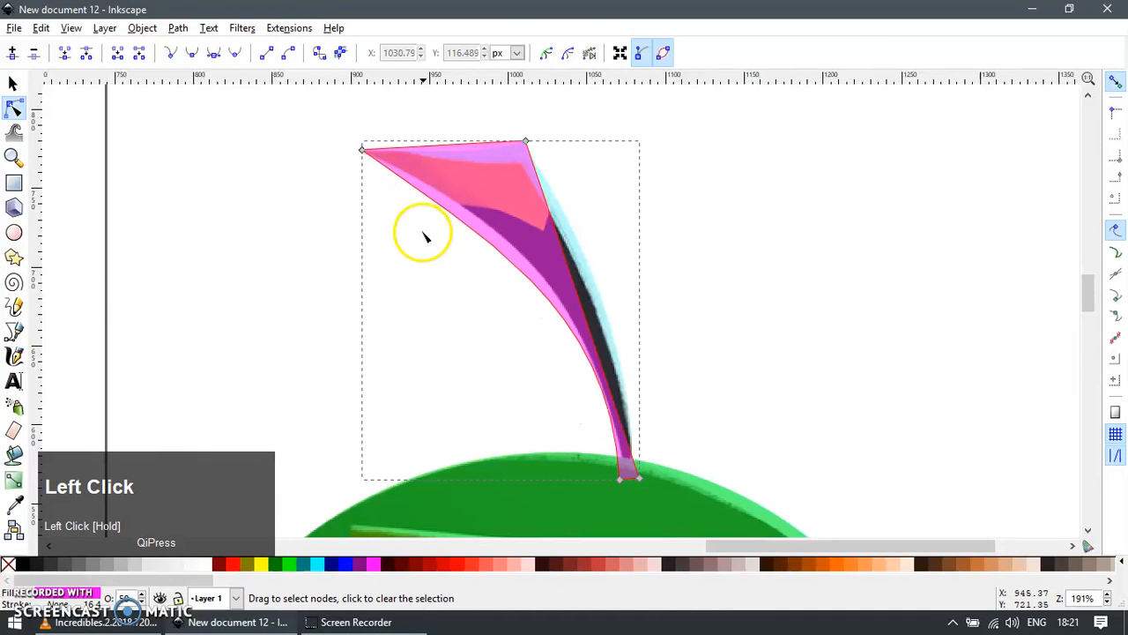
left_click_drag(479, 232, 498, 214)
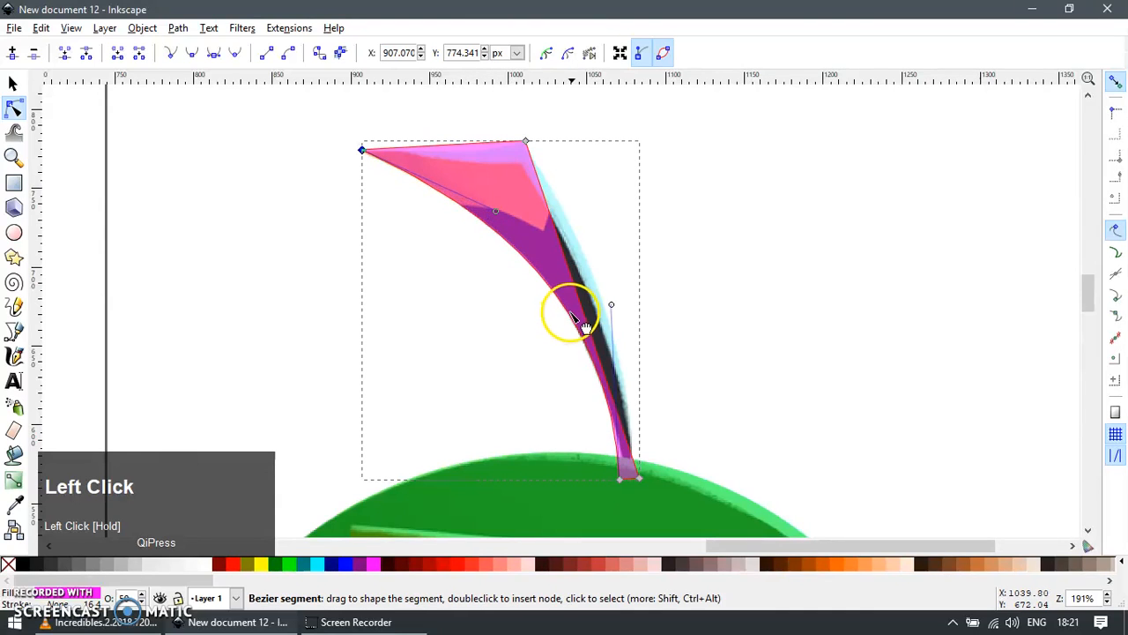
mouse_move(592, 315)
left_mouse_down()
mouse_move(606, 310)
mouse_move(600, 297)
left_mouse_up()
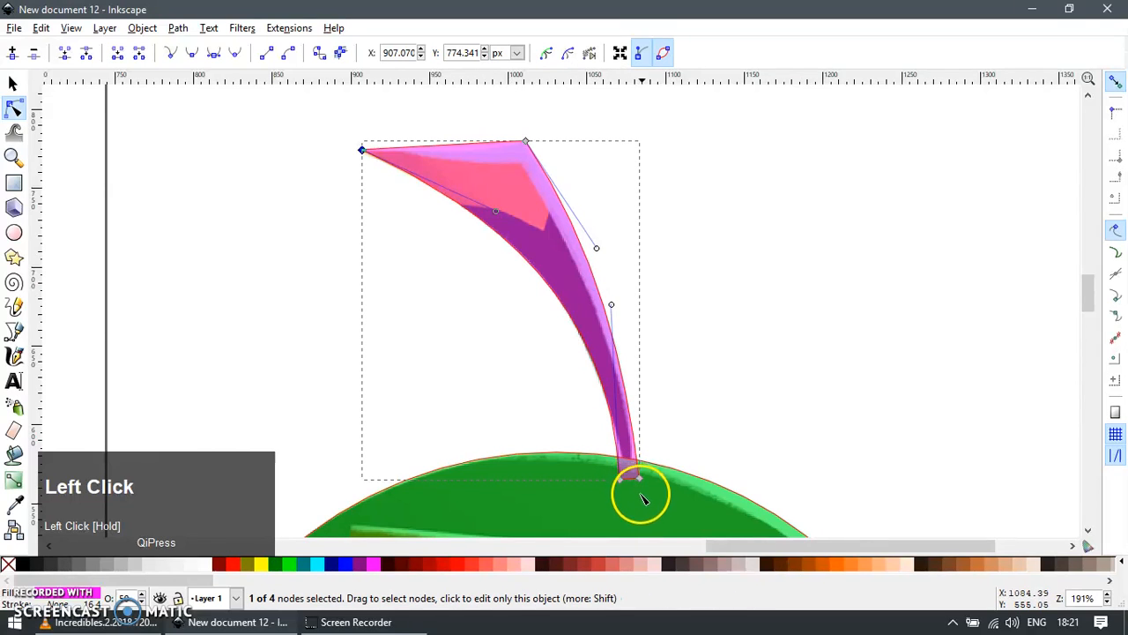
Step: Adjust the two base nodes and lower curve handles of the fuse shape to narrow it where it meets the body
scroll(643, 501, "up", 1, "ctrl")
key("F2")
key("F2")
left_click_drag(637, 464, 630, 467)
left_click_drag(609, 303, 625, 300)
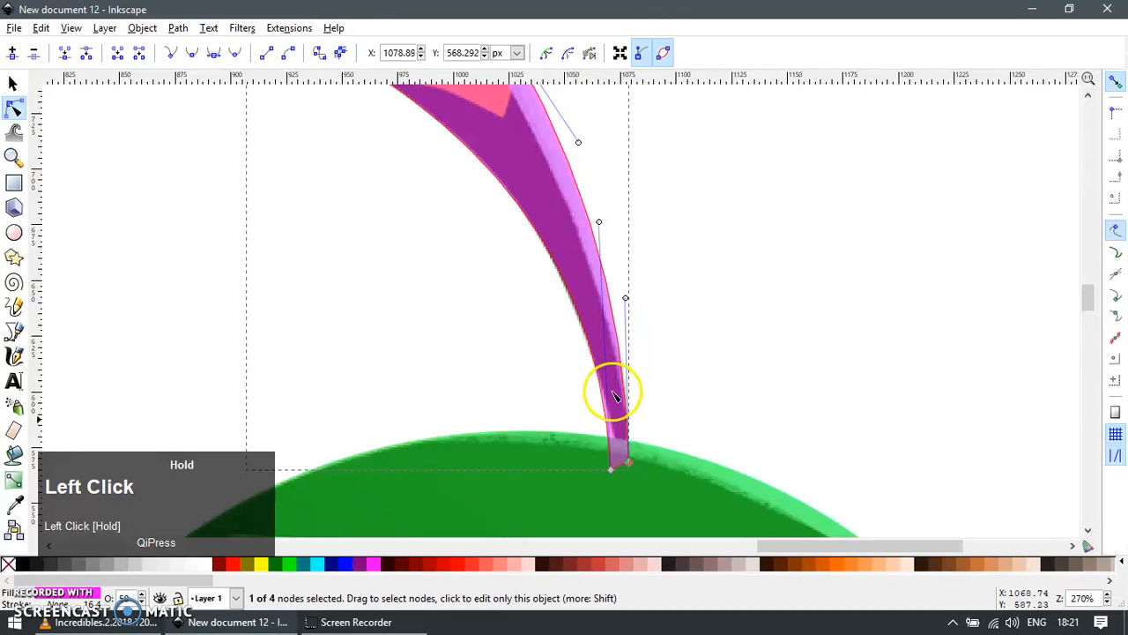
left_click_drag(612, 467, 617, 471)
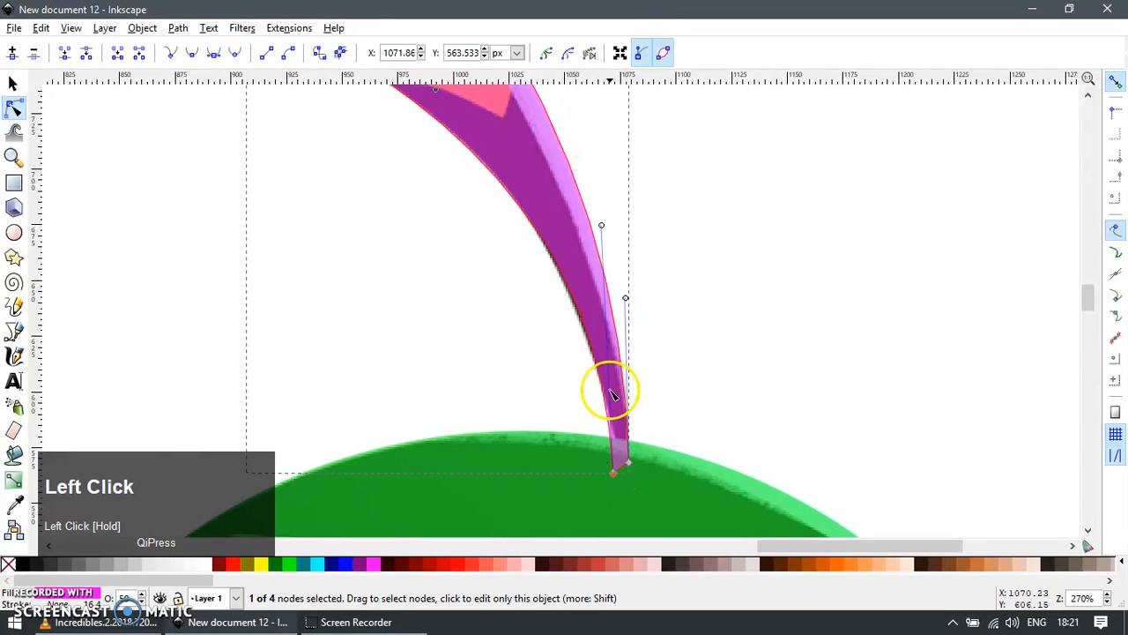
Step: Bend the upper edge of the fuse shape inward to follow the curved top of the fuse's tip
scroll(638, 356, "down", 3, "ctrl")
scroll(596, 230, "up", 1, "ctrl")
scroll(596, 230, "up", 2, "ctrl")
right_click(514, 209, "shift")
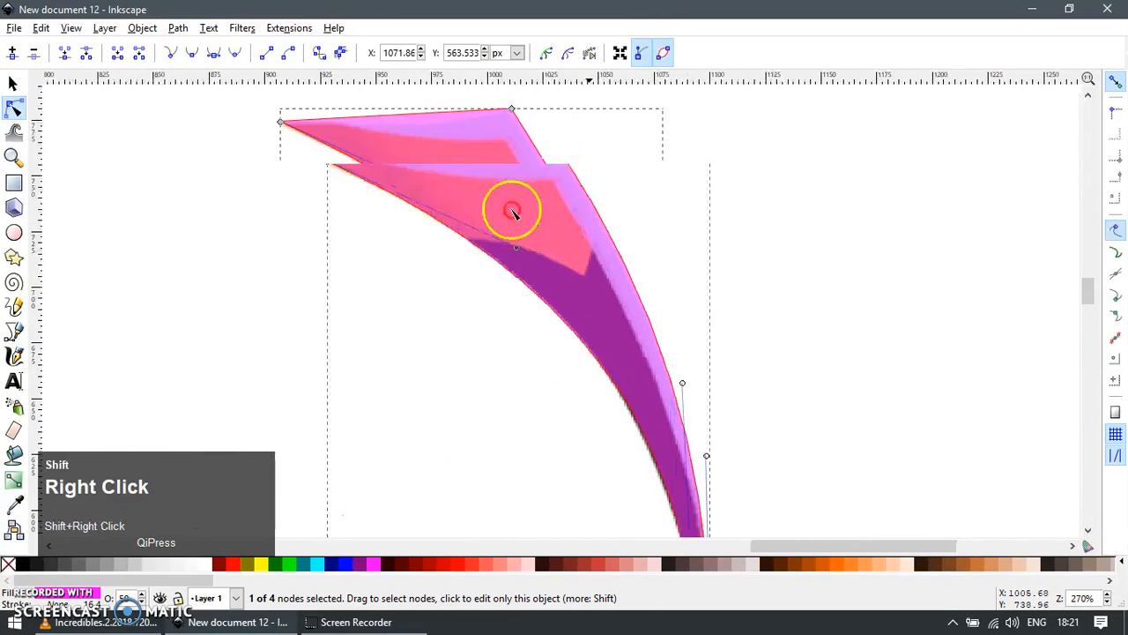
key("F1")
key("F2")
left_click_drag(507, 202, 512, 209)
scroll(559, 219, "down", 1, "ctrl")
key("F1")
scroll(560, 226, "up", 2, "ctrl")
left_click_drag(556, 243, 600, 275)
key("ctrl+z")
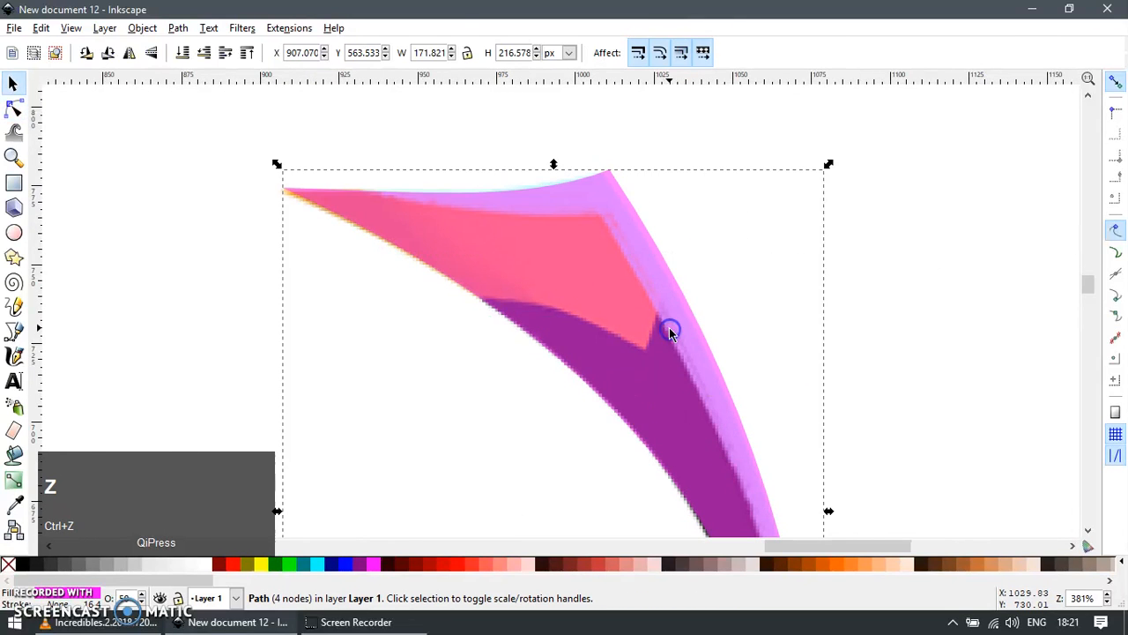
Step: Draw a closed seven-node polygon around the fuse's orange tip, with its lower edge along the orange boundary
scroll(640, 310, "down", 1, "ctrl")
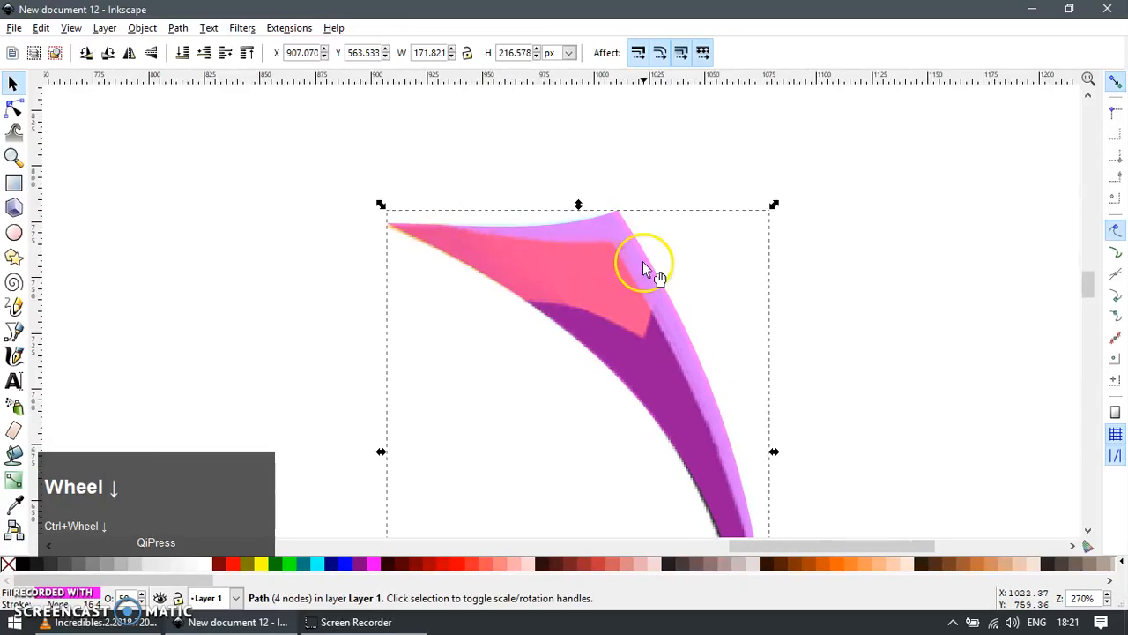
key("b")
left_click(663, 145)
left_click(679, 265)
left_click(653, 342)
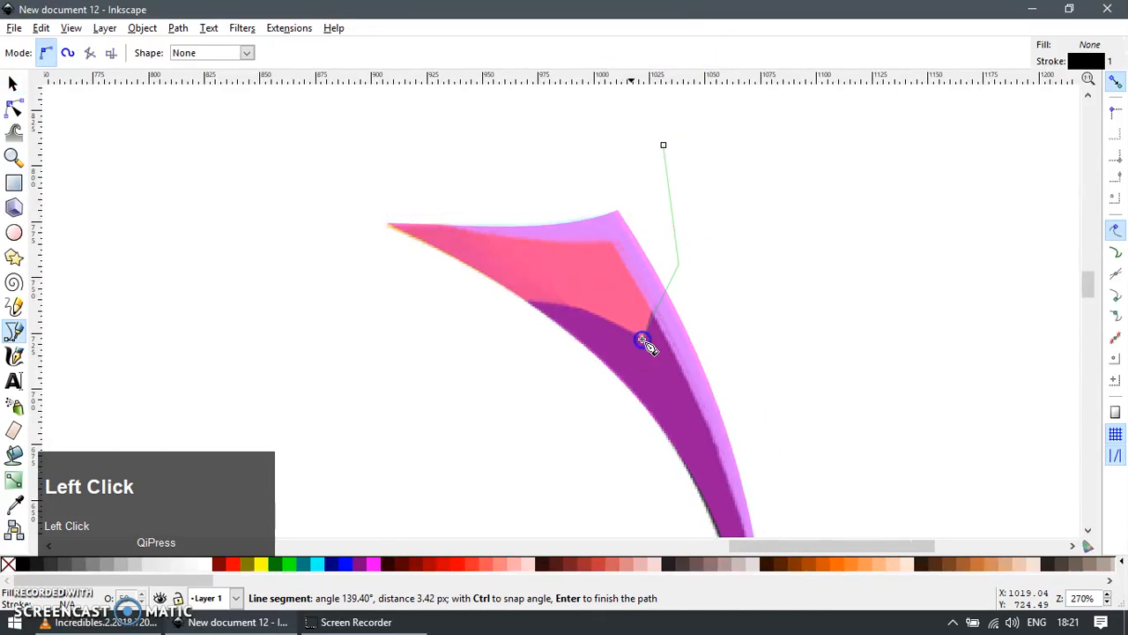
left_click(307, 248)
left_click(319, 172)
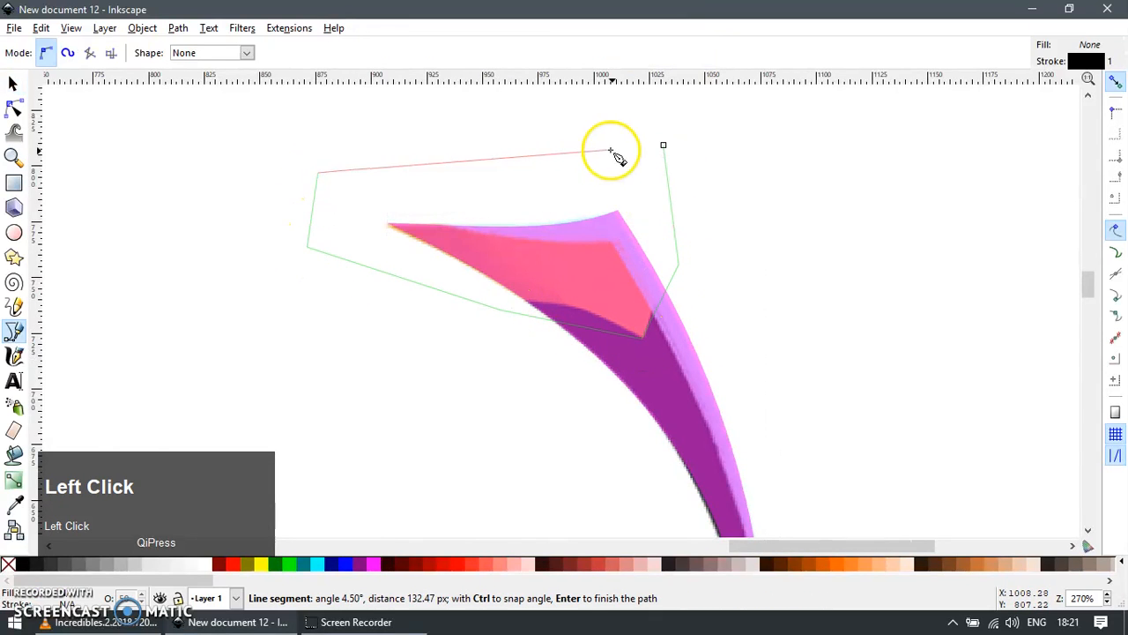
double_click(612, 150)
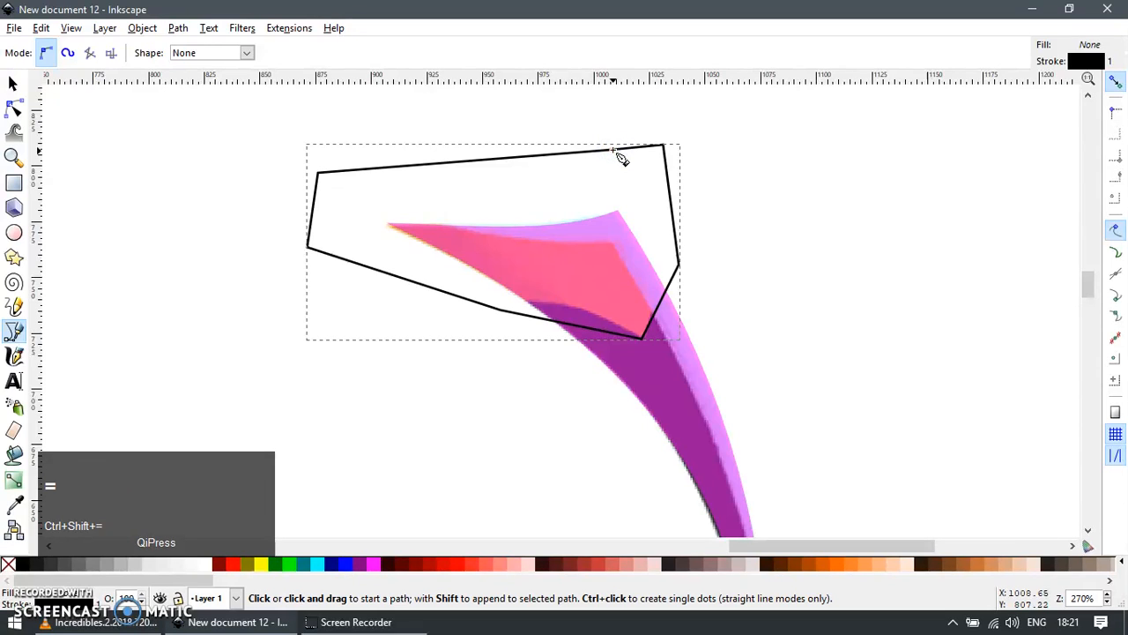
Step: Apply the fuse shape's style to the tip polygon and fill it with green
key("F1")
left_click(655, 358)
left_click(641, 337)
key("ctrl+shift+v")
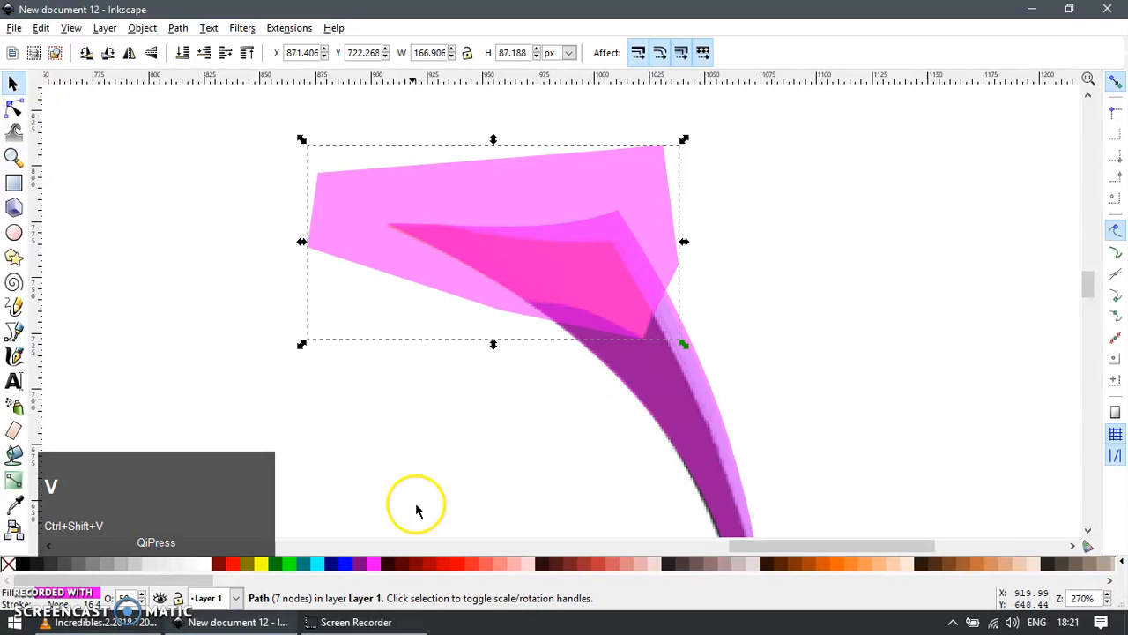
left_click(288, 569)
Step: Bend the lower edges of the tip polygon to follow the boundary between the fuse's orange and dark parts
key("F1")
key("F2")
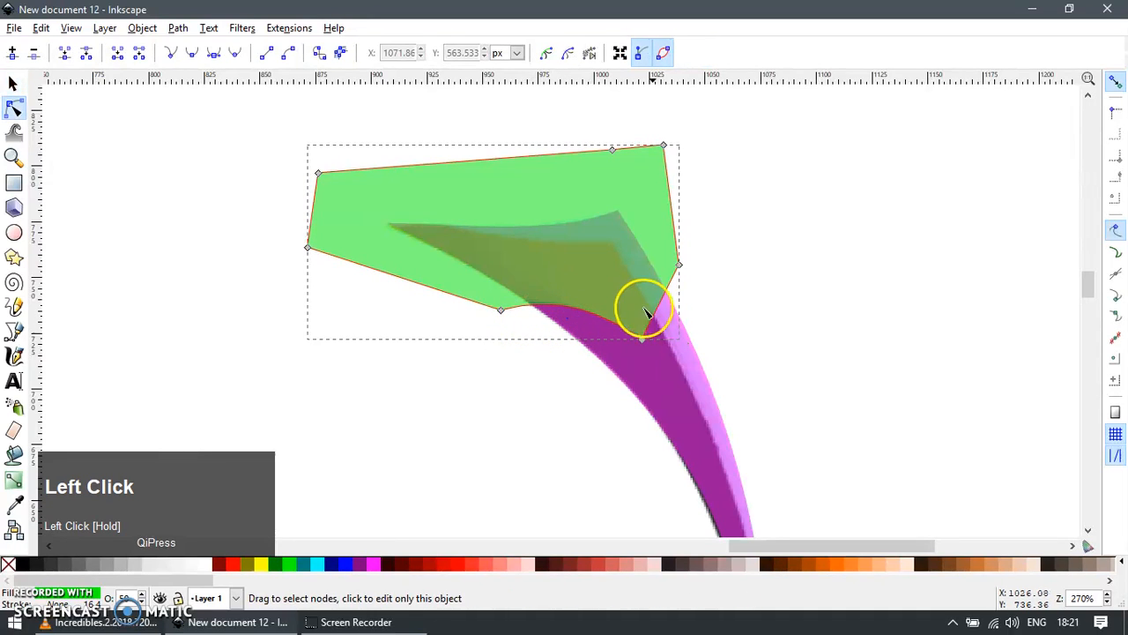
left_click_drag(686, 276, 658, 300)
Step: Duplicate the tip polygon and the fuse shape, and intersect the duplicates to make a separate tip piece
key("F1")
left_click(612, 351, "shift")
key("ctrl+d")
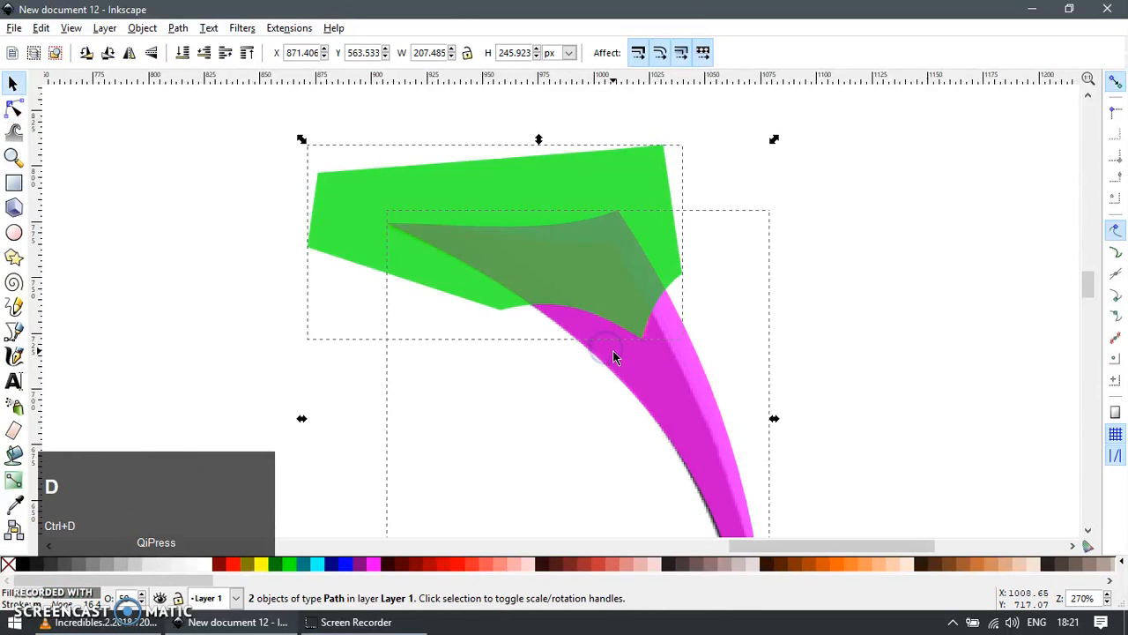
key("ctrl+asterisk")
Step: Apply the green polygon's style to the intersected tip piece and delete the original polygon
left_click(483, 219)
key("ctrl+c")
left_click(595, 276, "ctrl")
key("ctrl+shift+v")
left_click(638, 178)
key("Delete")
Step: Draw a closed four-node path tracing the bird's right eyebrow, about 135 by 33 px
scroll(640, 212, "down", 5, "ctrl")
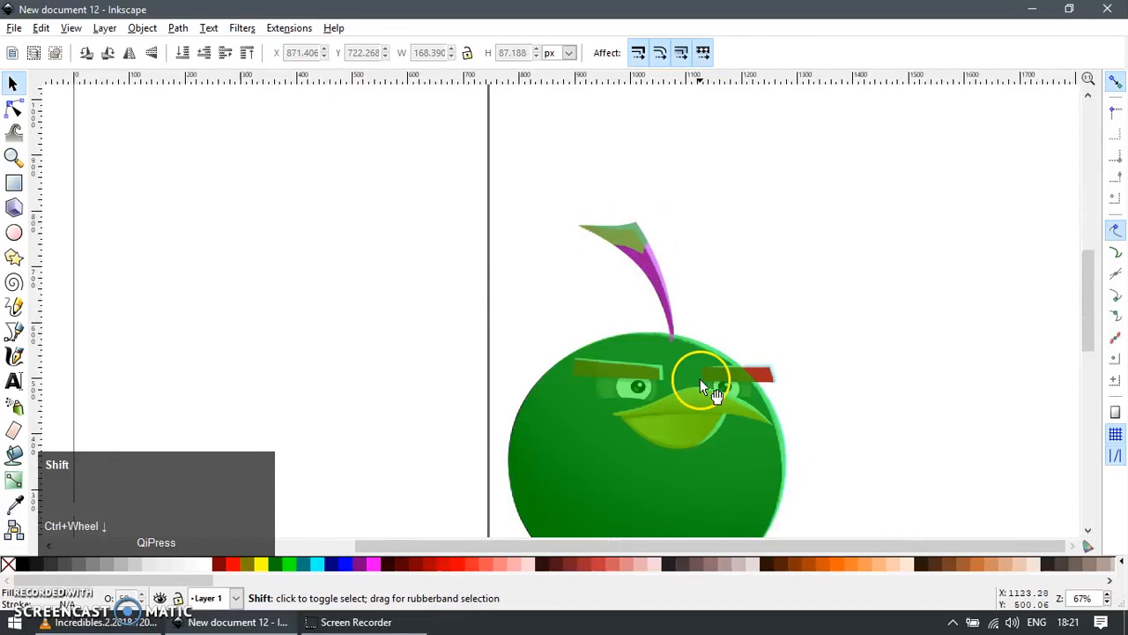
right_click(748, 282, "shift")
scroll(803, 314, "up", 1, "ctrl")
right_click(745, 269, "shift")
scroll(730, 259, "down", 3, "ctrl")
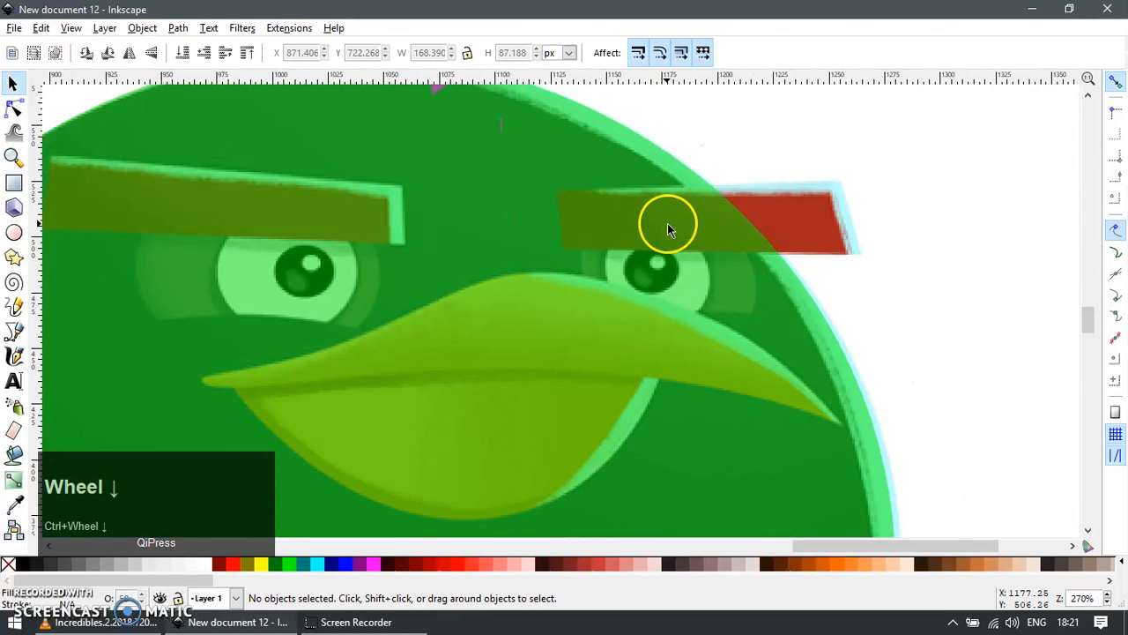
key("b")
left_click(557, 191)
left_click(842, 183)
left_click(856, 252)
left_click(573, 251)
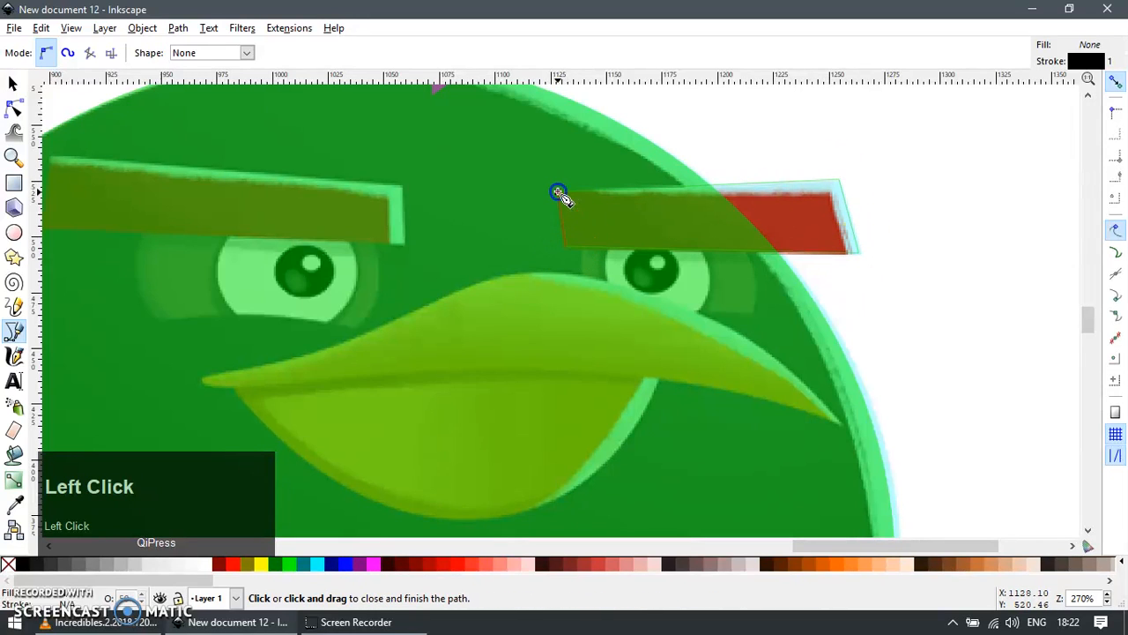
left_click(558, 193)
Step: Fill the right eyebrow shape with blue, remove its outline and lower its opacity
key("F1")
left_click(364, 558)
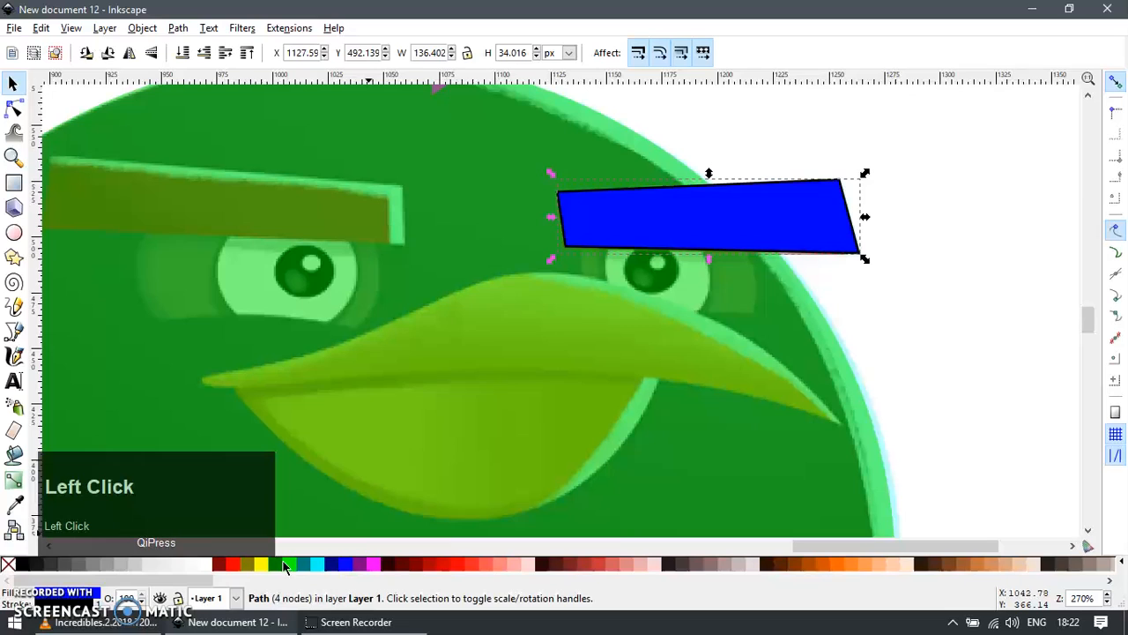
left_click(8, 564, "shift")
type("50")
key("Return")
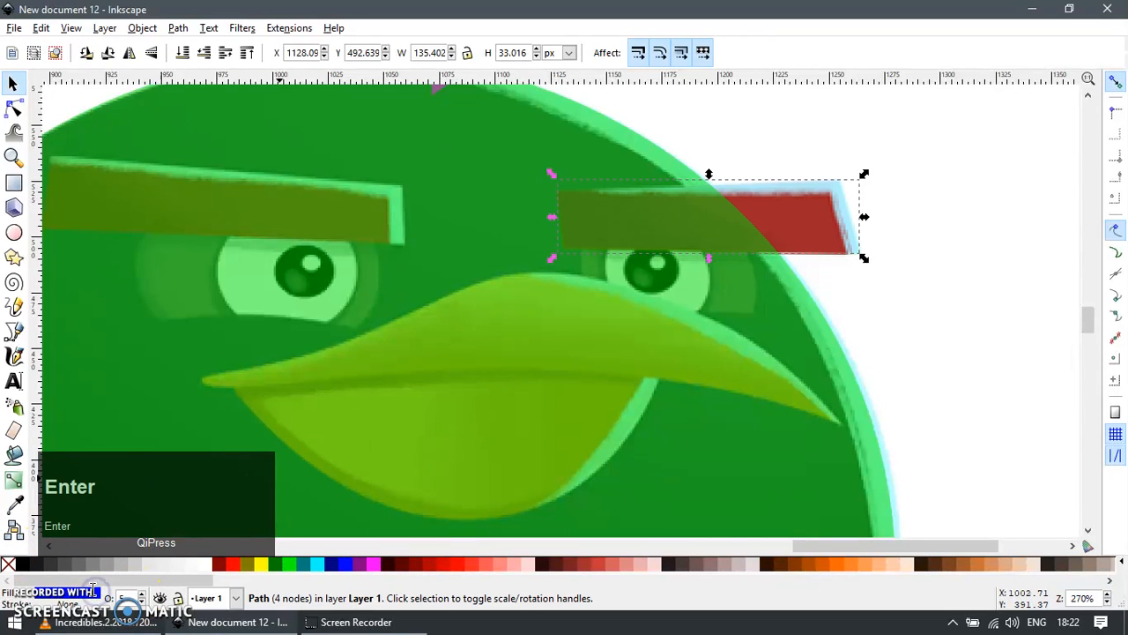
key("minus")
key("BackSpace")
key("0")
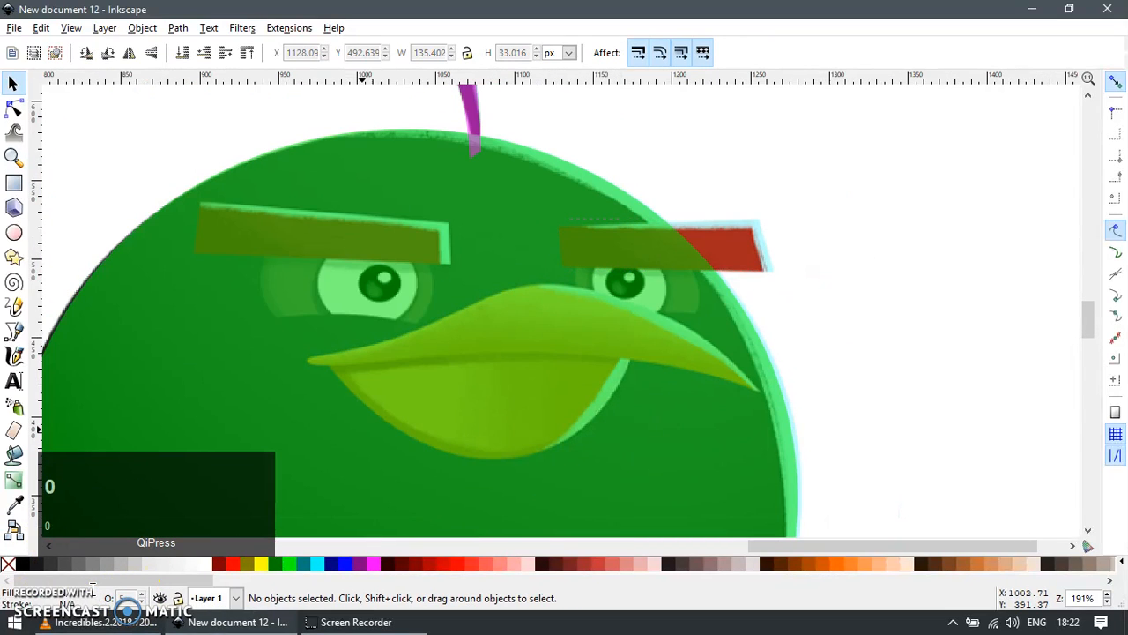
key("ctrl+z")
left_click(747, 247)
key("ctrl+z")
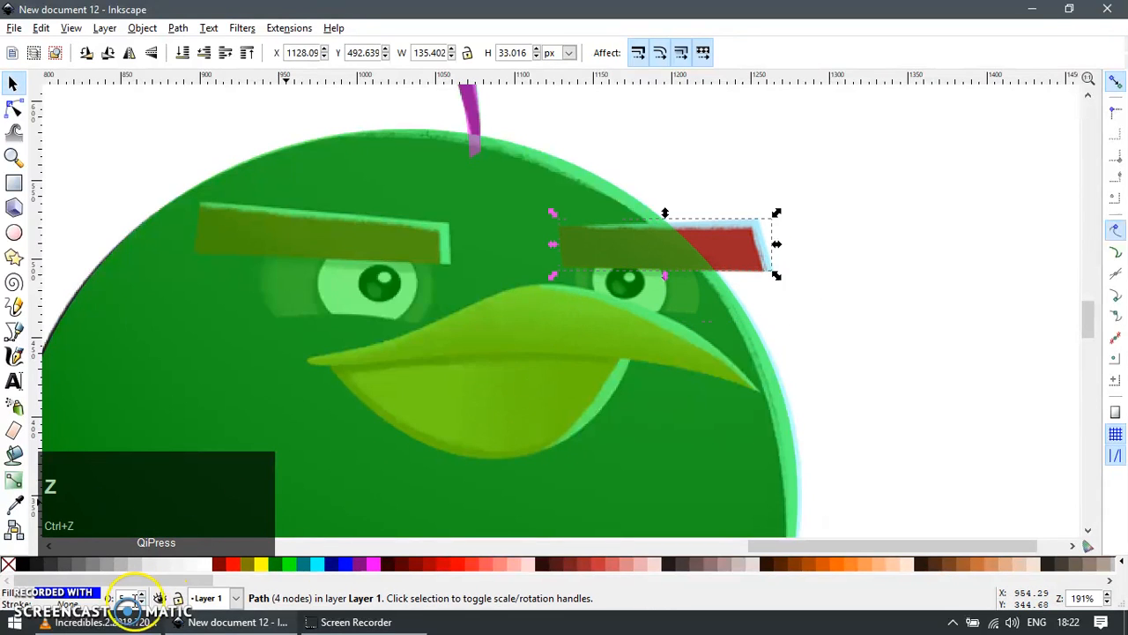
Step: Set the right eyebrow shape's opacity to 50%
key("Return")
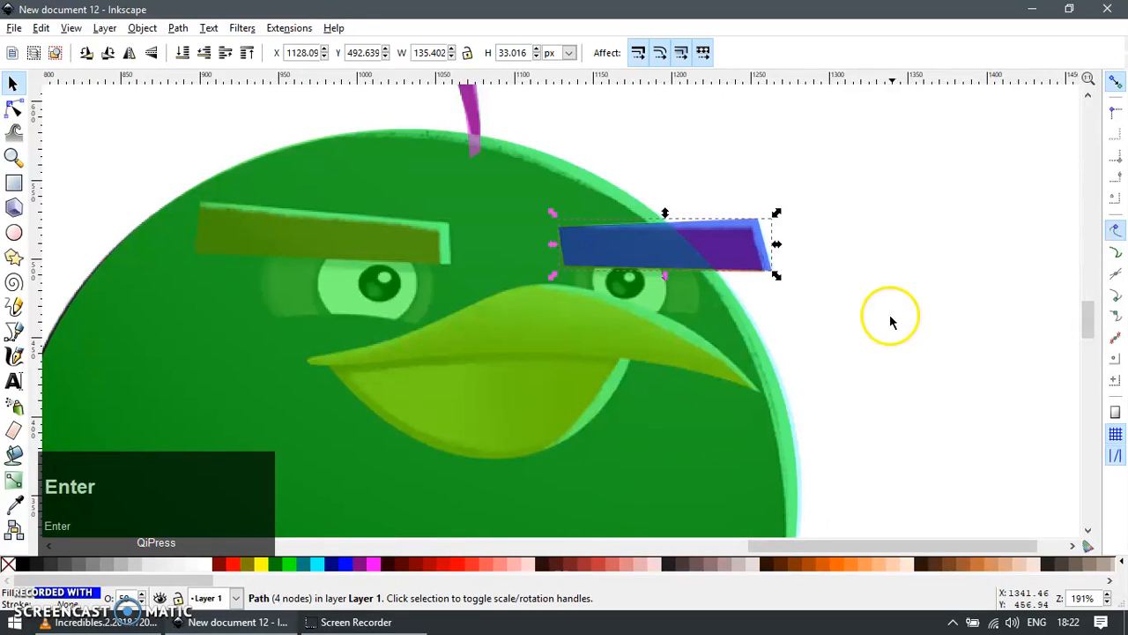
Step: Duplicate the right eyebrow shape, flip the copy horizontally and move it onto the left eyebrow
key("ctrl+d")
key("h")
left_click_drag(738, 245, 627, 313)
Step: Move the copied eyebrow shape's upper-right and upper-left nodes to the corresponding corners of the left eyebrow
key("plus")
key("F1")
key("F2")
left_click_drag(565, 246, 619, 263)
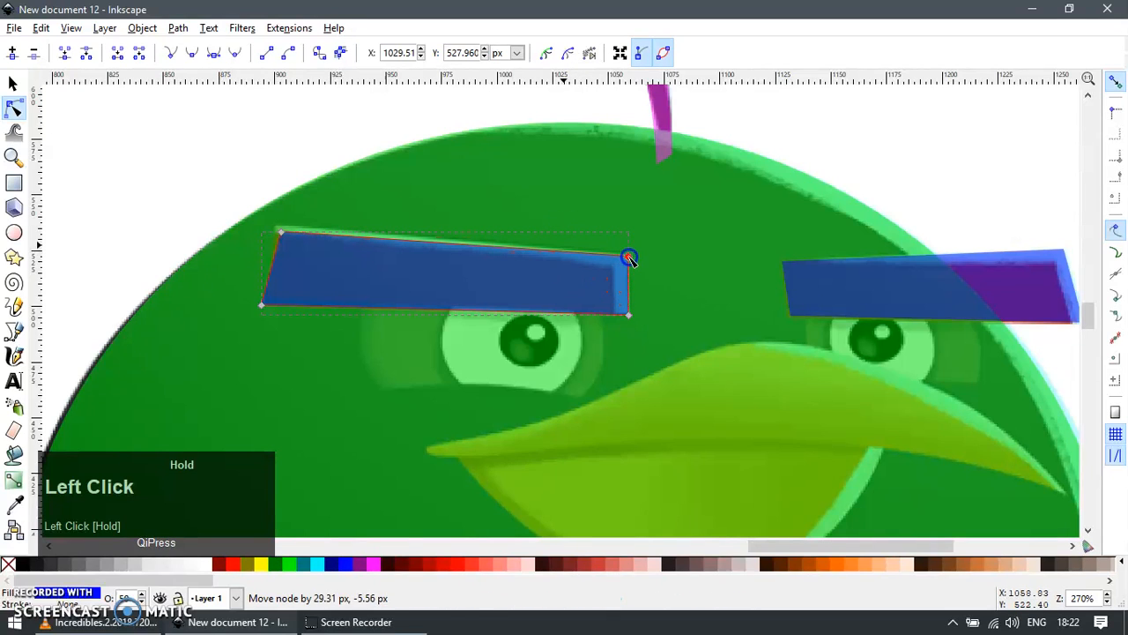
left_click_drag(282, 235, 276, 226)
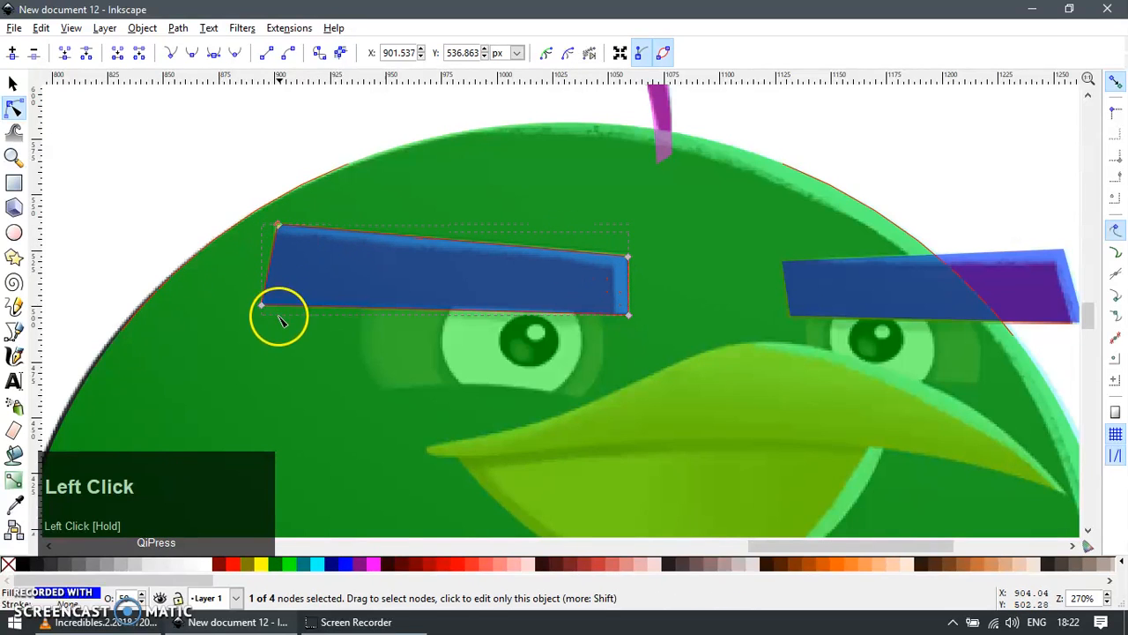
Step: Move the copied eyebrow shape's lower-left node onto the left eyebrow's lower-left corner
mouse_move(262, 305)
left_mouse_down()
mouse_move(282, 302)
mouse_move(267, 299)
left_mouse_up()
scroll(423, 322, "down", 3)
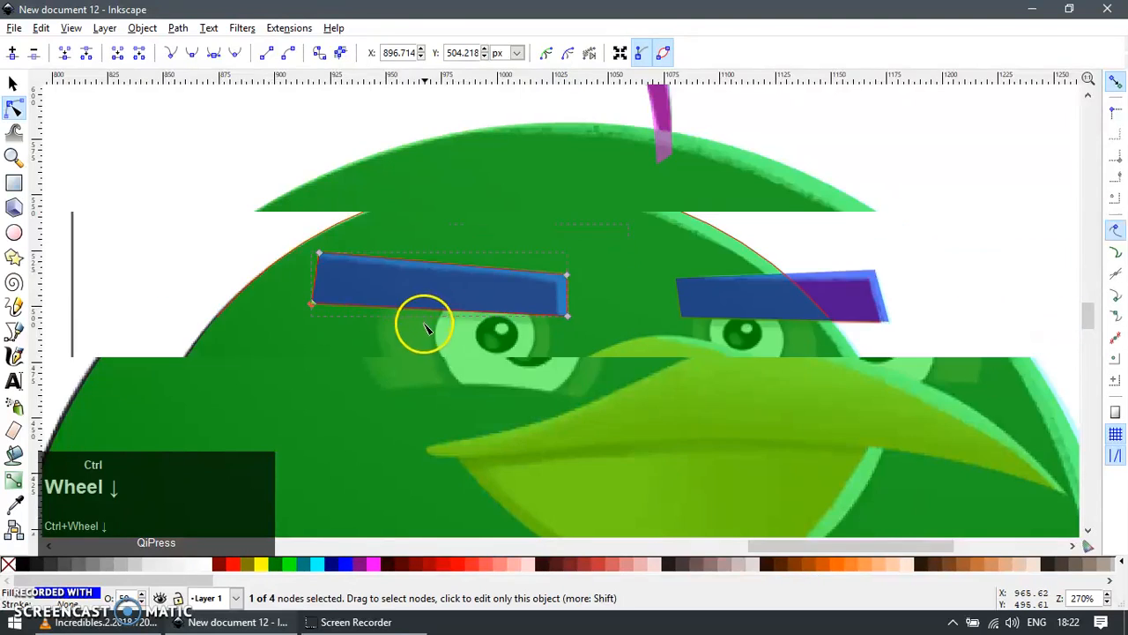
key("F1")
scroll(432, 385, "up", 3)
right_click(547, 347, "shift")
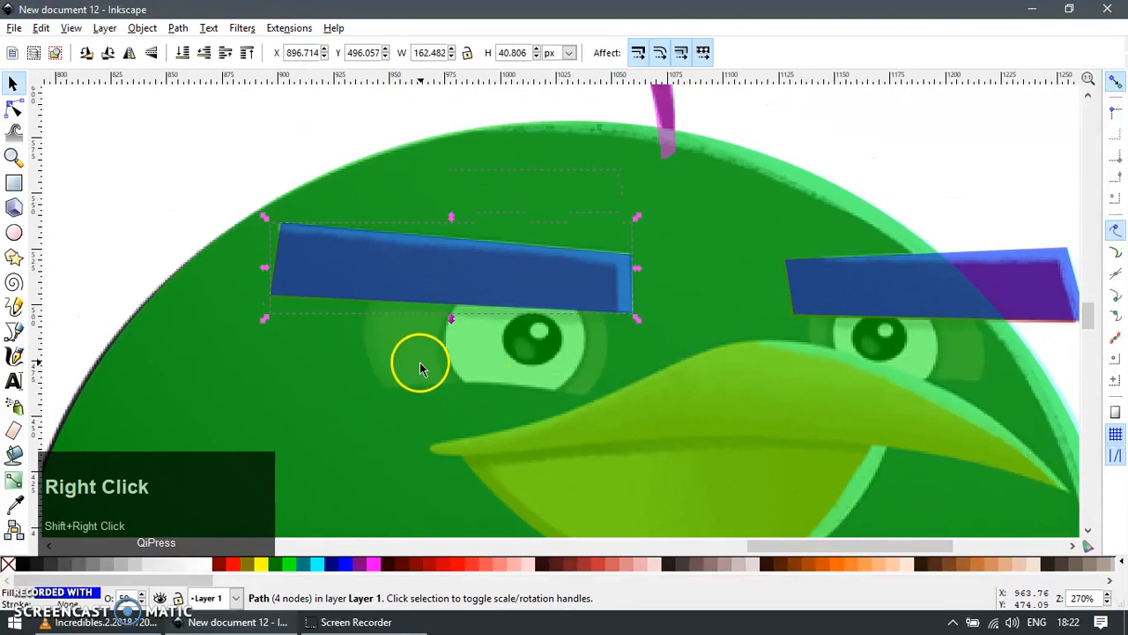
Step: Try to send the green body shape to the back, behind the reference image
scroll(454, 319, "down", 3)
left_click_drag(475, 407, 603, 473)
key("ctrl+z")
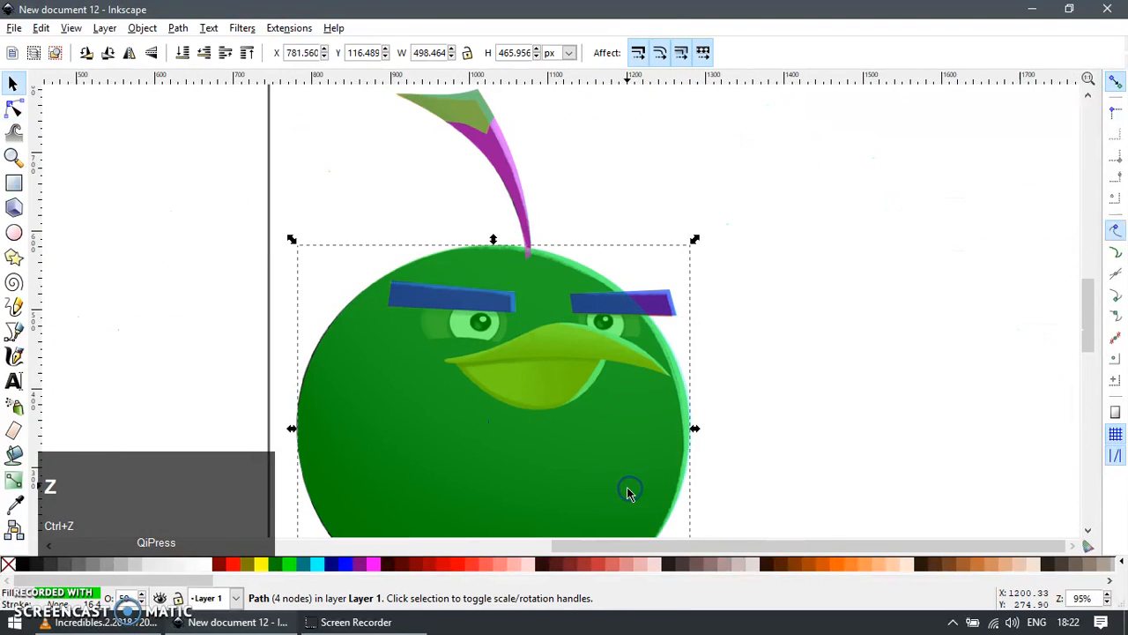
key("End")
key("Escape")
scroll(468, 326, "up", 2)
scroll(468, 326, "up", 1)
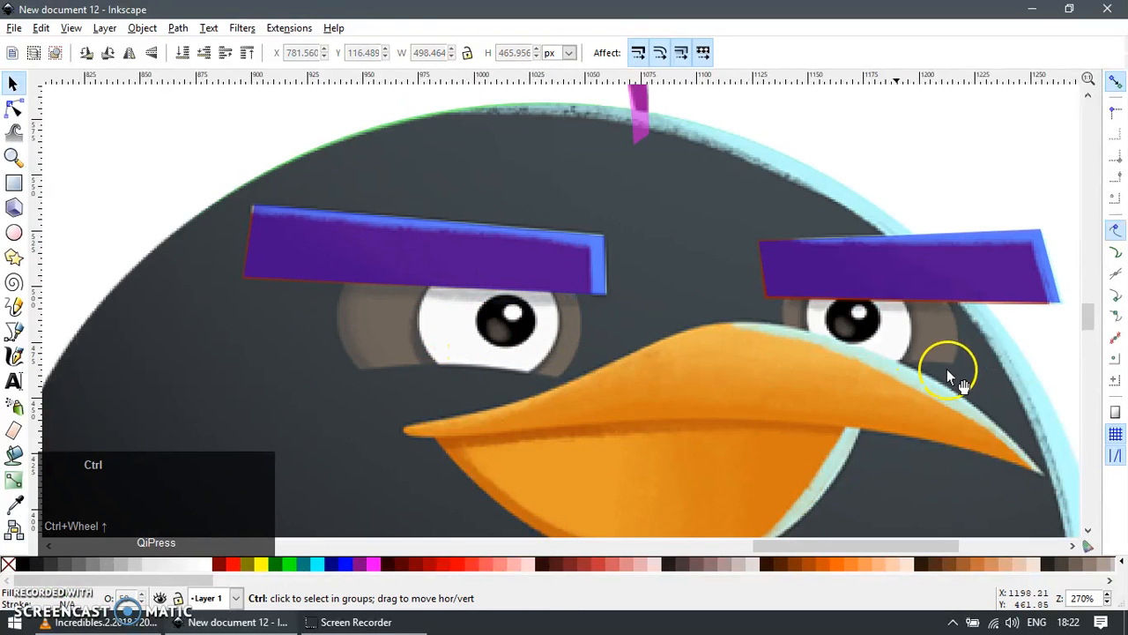
scroll(669, 314, "down", 3)
key("ctrl+z")
Step: Draw an ellipse of about 108 by 85 px around the left eye's outer patch and fill it with red
key("z")
left_click(631, 364)
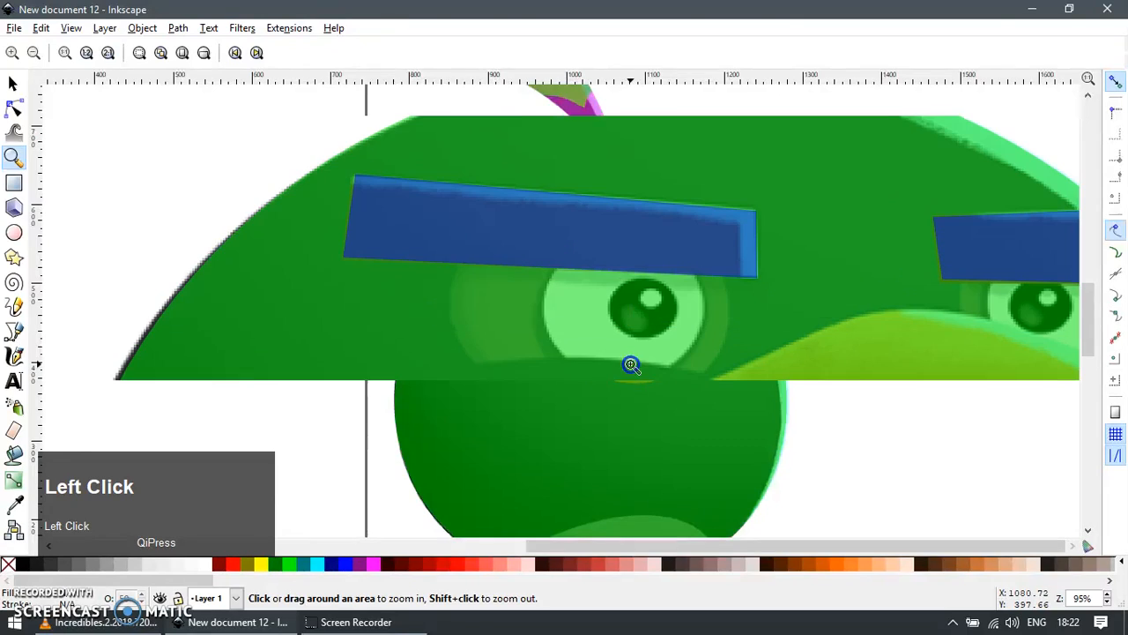
key("e")
left_click_drag(448, 218, 732, 428)
key("F1")
left_click_drag(445, 323, 449, 328)
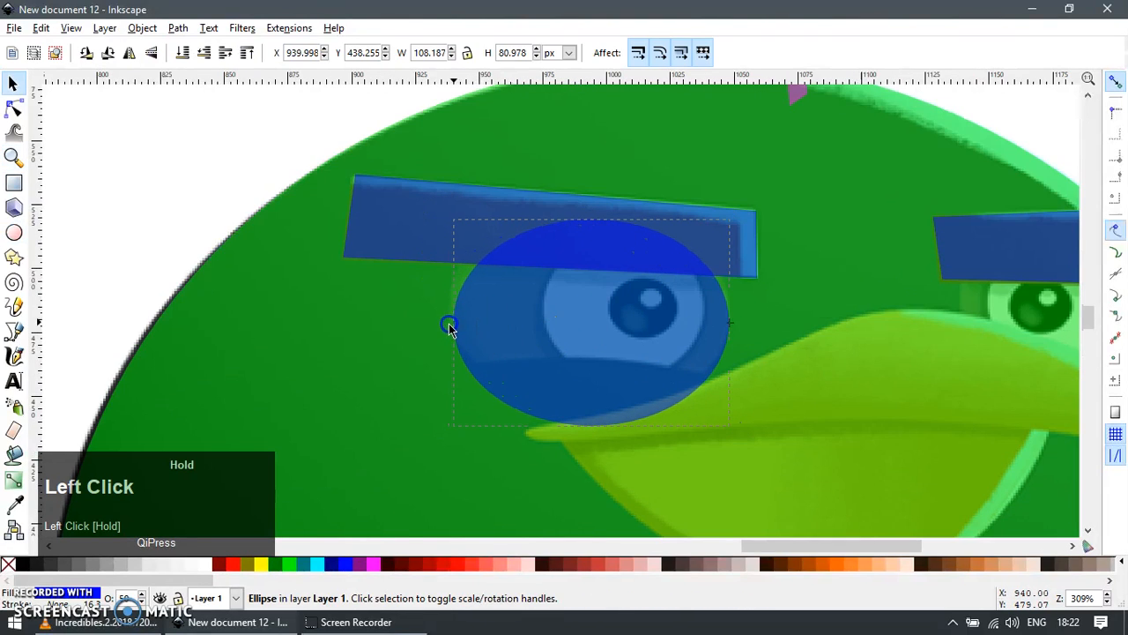
left_click_drag(591, 216, 593, 211)
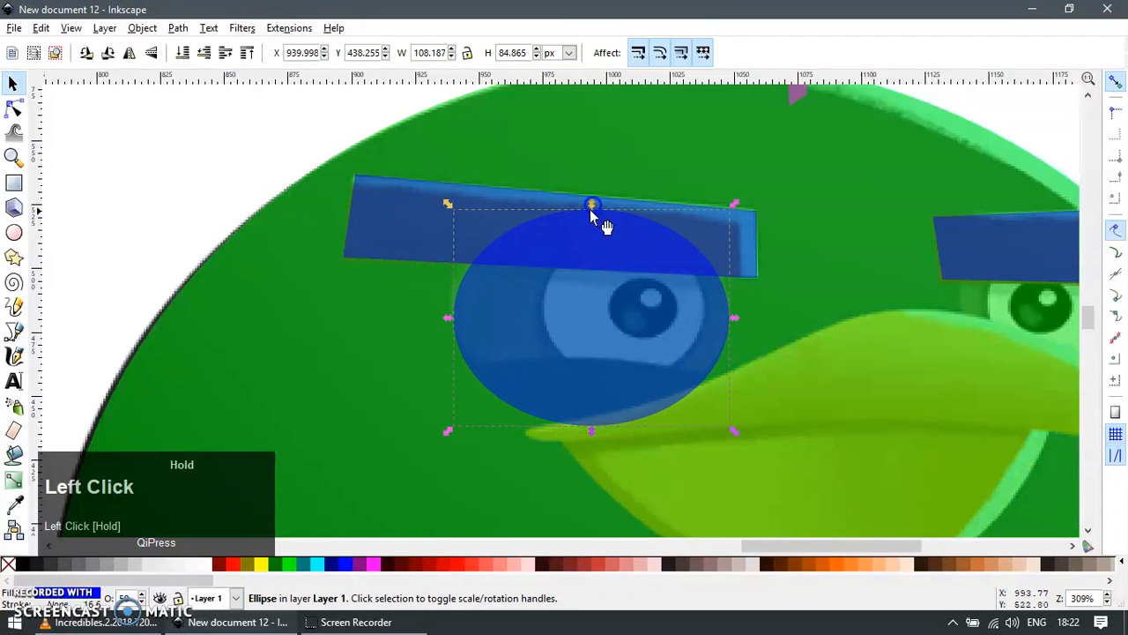
scroll(662, 332, "up", 1, "ctrl")
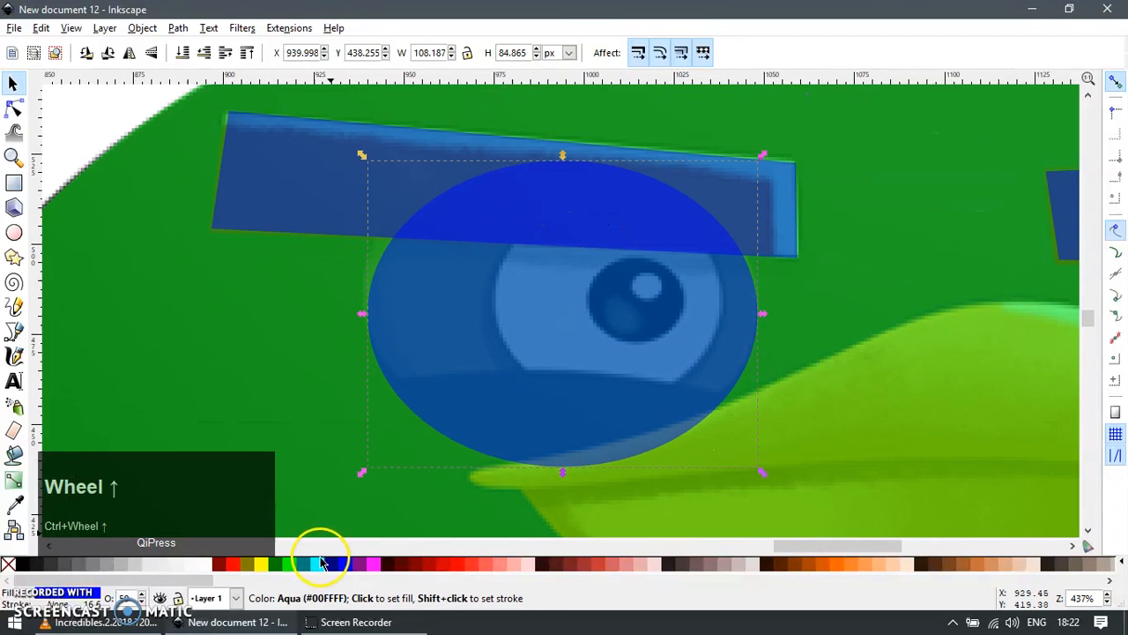
left_click(219, 564)
Step: Duplicate the red ellipse and resize the copy to about 63 by 59 px over the white of the left eye
key("ctrl+d")
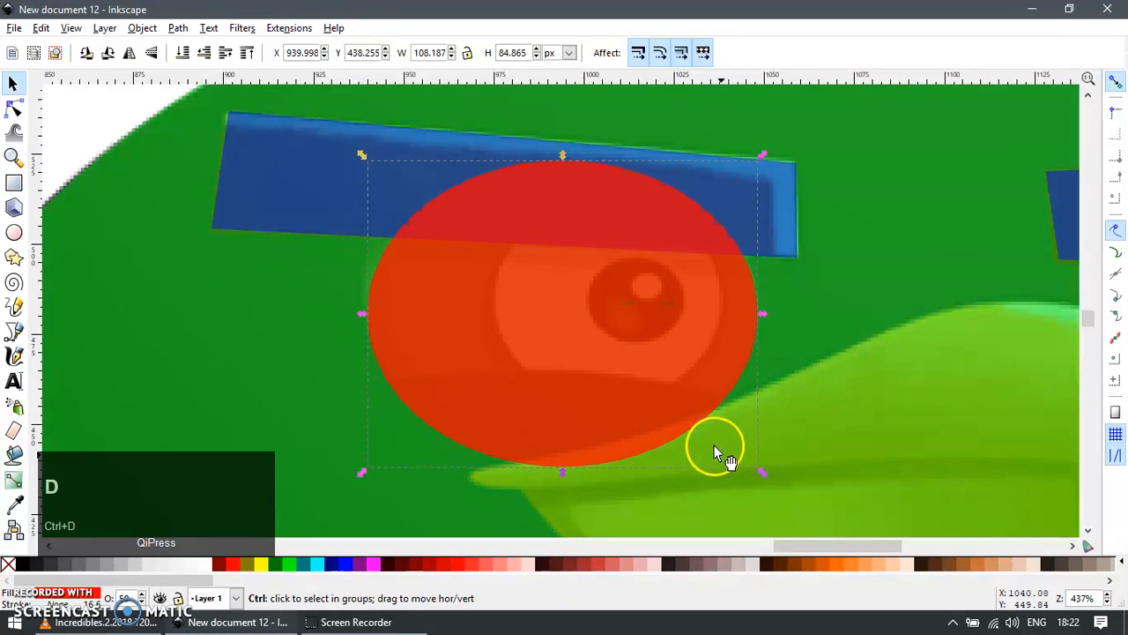
left_click_drag(762, 472, 682, 429, "ctrl+shift")
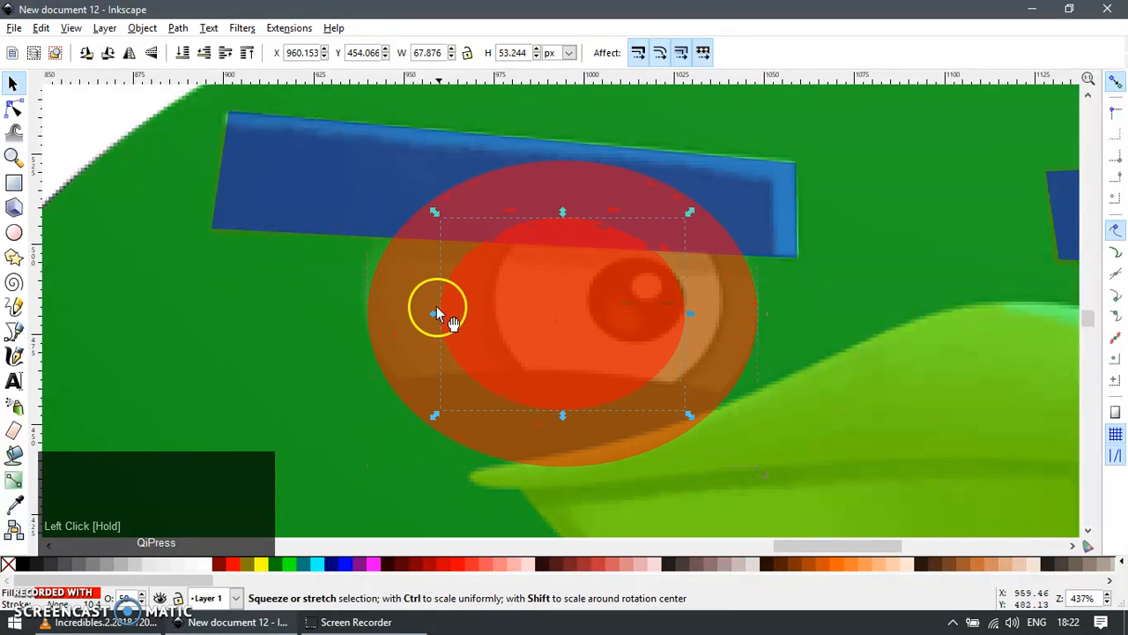
left_click_drag(438, 313, 495, 319)
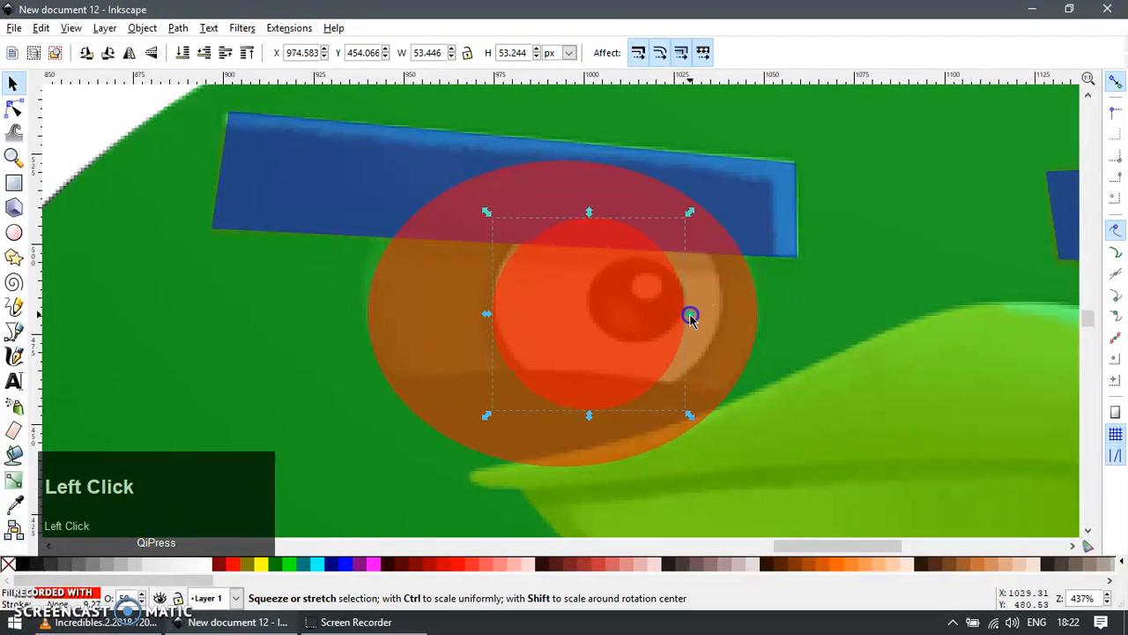
left_click_drag(690, 315, 726, 319)
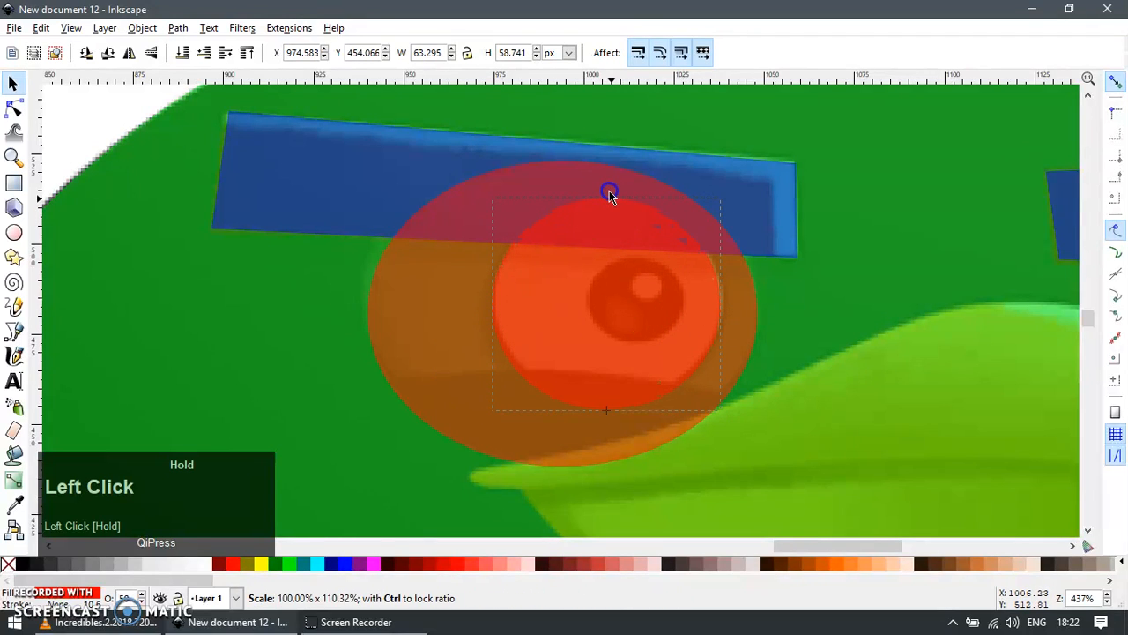
Step: Duplicate the inner red ellipse, fill the copy with green and fit it over the left pupil at about 25 by 24 px
scroll(664, 301, "up", 1, "ctrl")
key("ctrl+d")
left_click_drag(747, 459, 641, 376, "ctrl+shift")
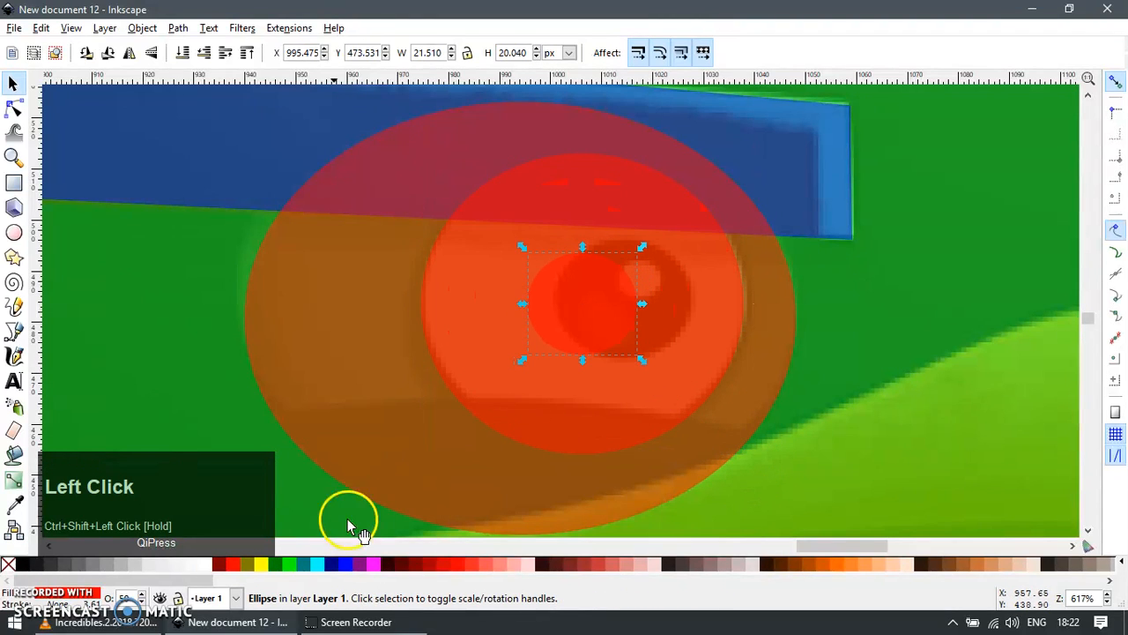
left_click(298, 569)
left_click_drag(616, 321, 637, 299)
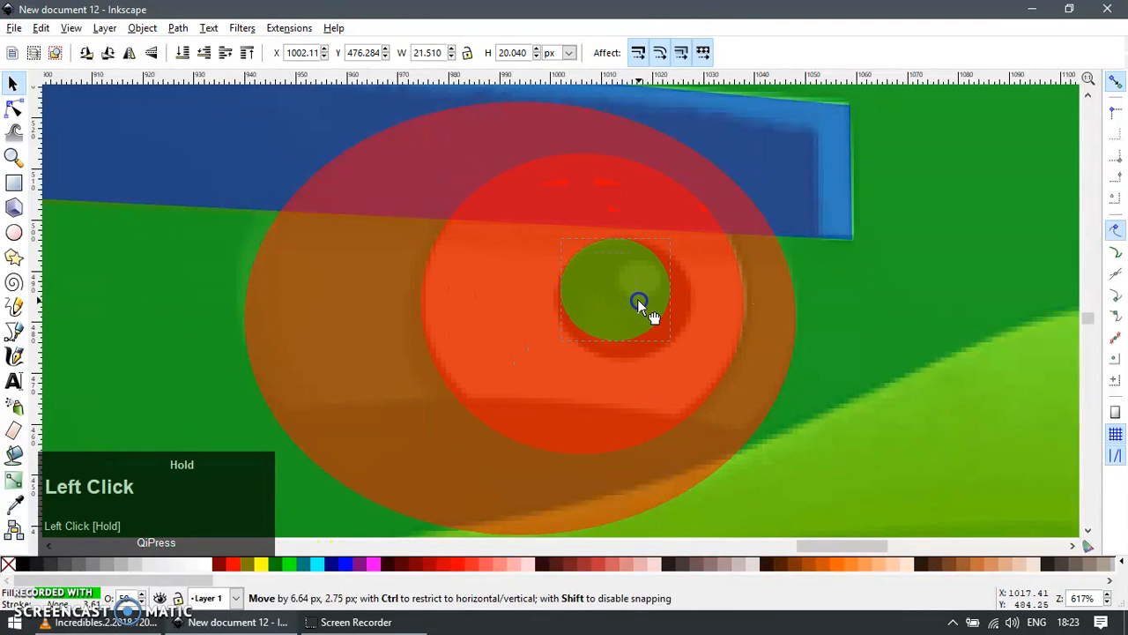
left_click_drag(680, 346, 690, 355, "ctrl")
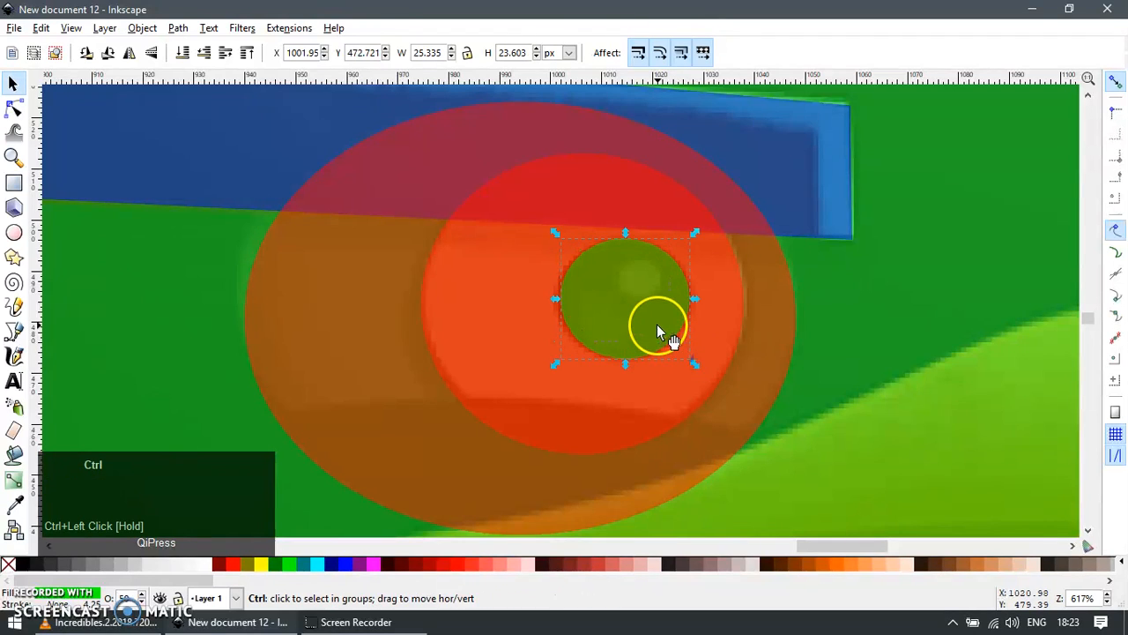
Step: Duplicate the green pupil ellipse, fill the copy with blue and fit it over the pupil's highlight at about 8 by 8 px
scroll(658, 325, "up", 1, "ctrl")
key("ctrl+d")
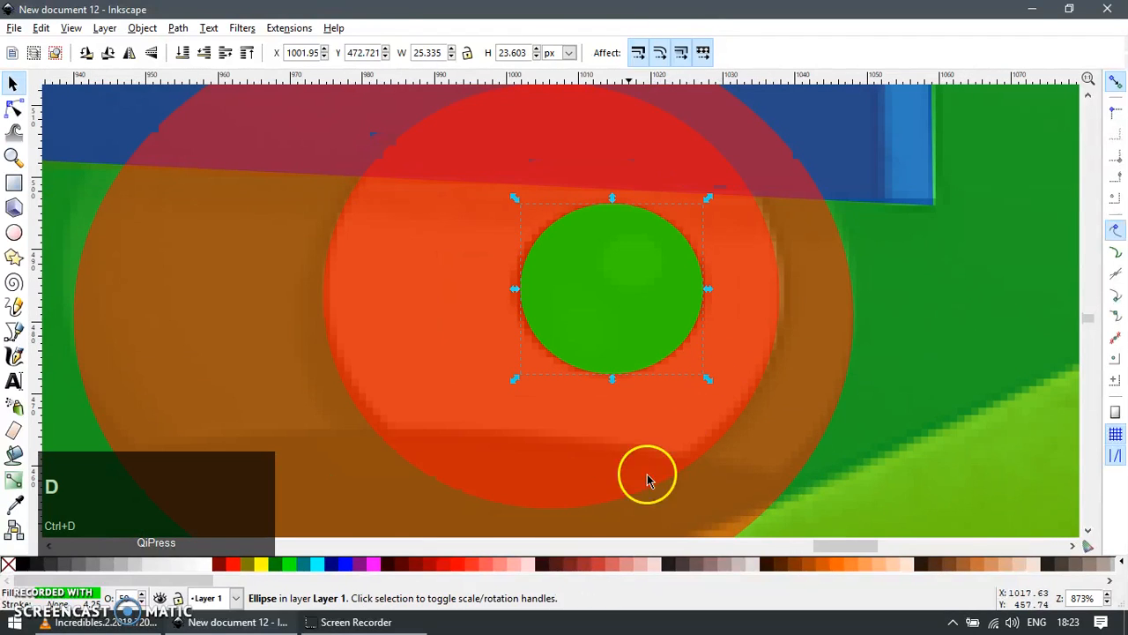
left_click(348, 569)
left_click_drag(708, 378, 644, 340, "ctrl+shift")
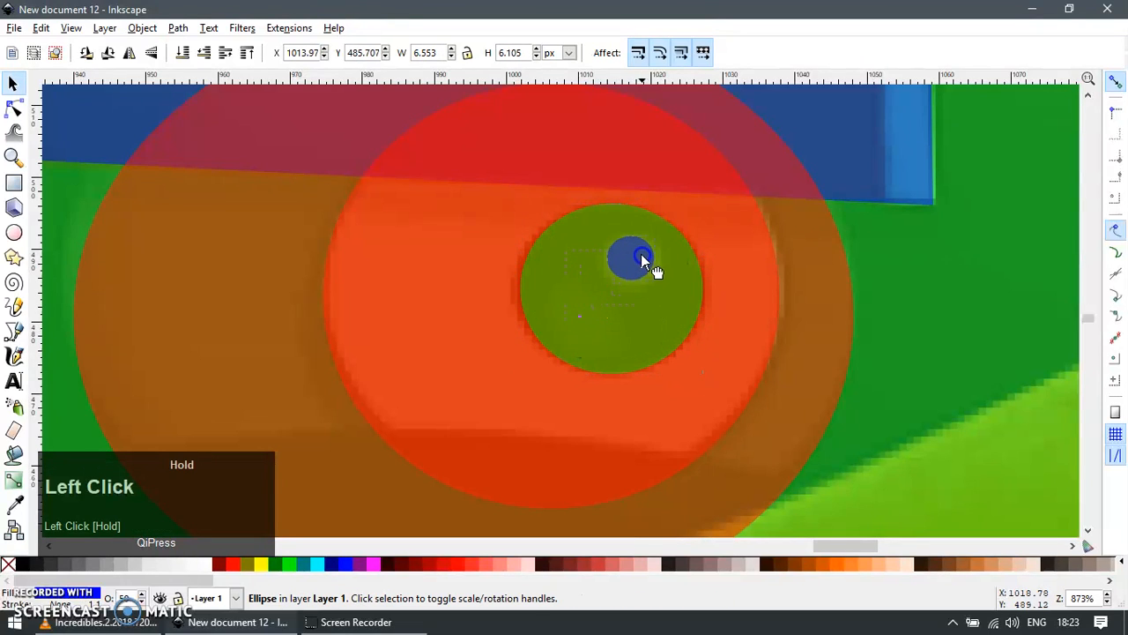
left_click_drag(660, 288, 673, 297, "ctrl")
scroll(617, 295, "down", 3, "ctrl")
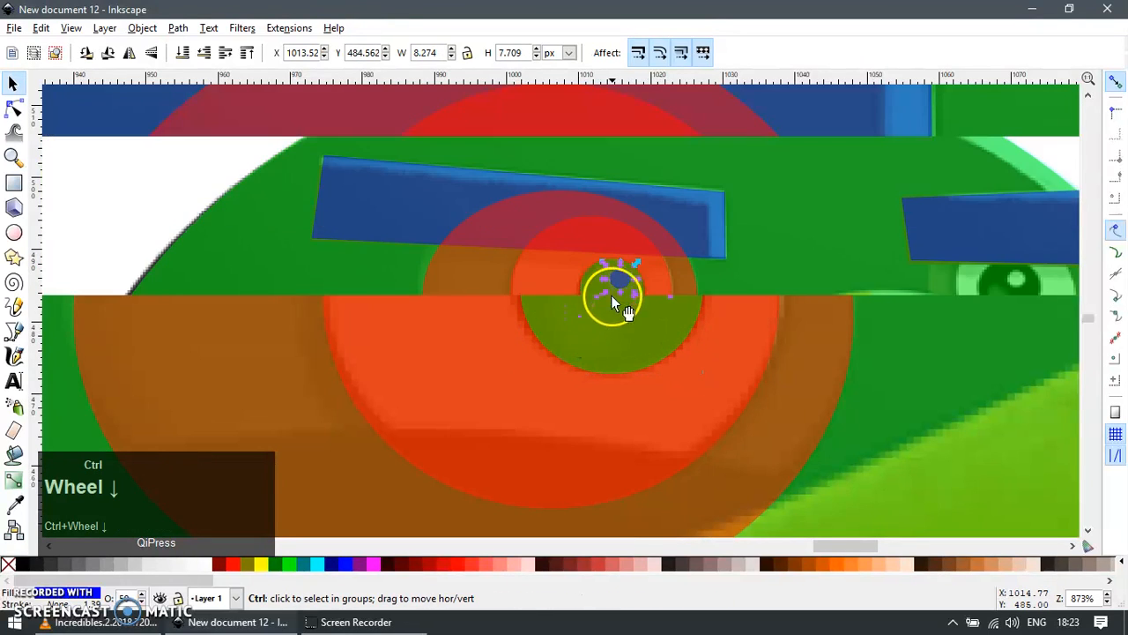
key("Escape")
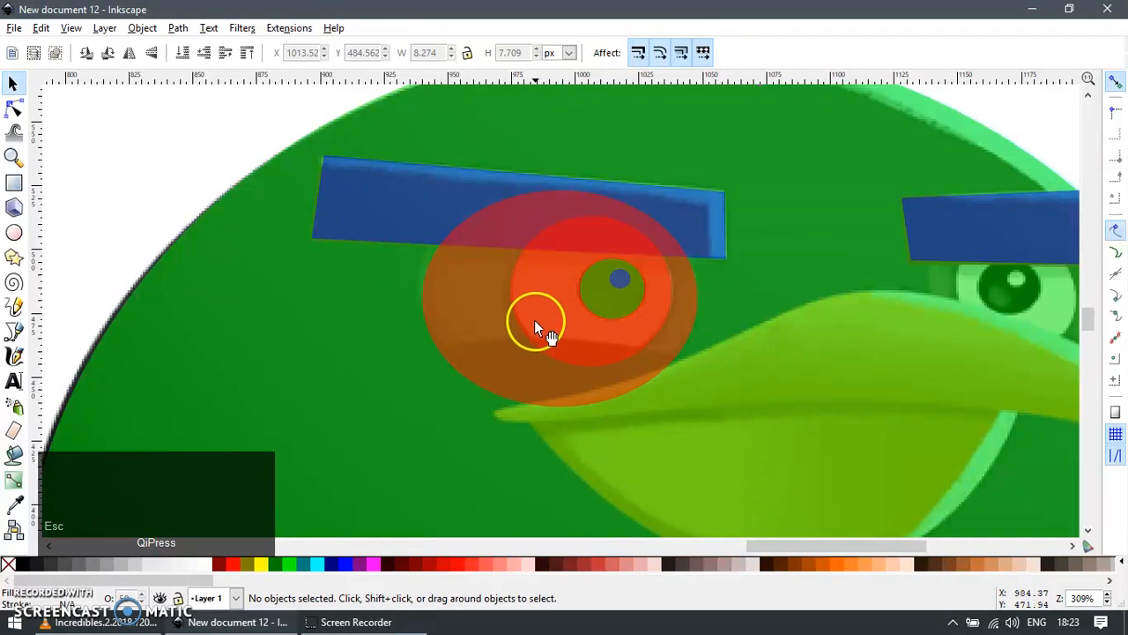
Step: Select all the ellipses of the left eye, duplicate them and move the copies to the right eye
scroll(535, 322, "down", 2, "ctrl")
scroll(847, 299, "up", 1, "ctrl")
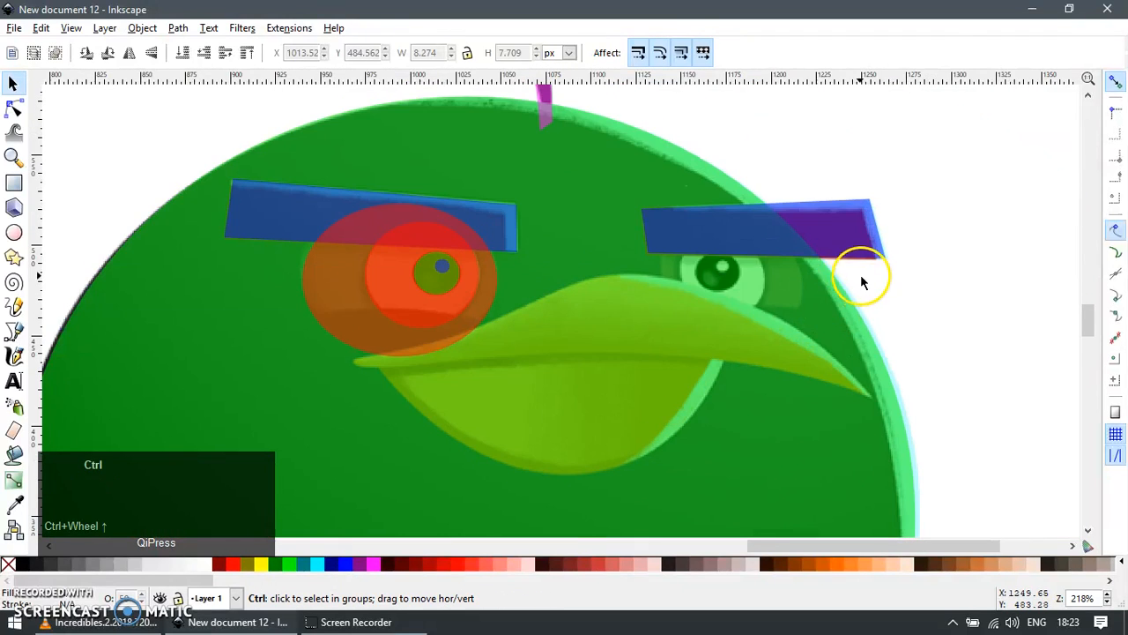
scroll(862, 275, "down", 2, "ctrl")
left_click_drag(1036, 167, 837, 186)
left_click_drag(365, 130, 686, 349)
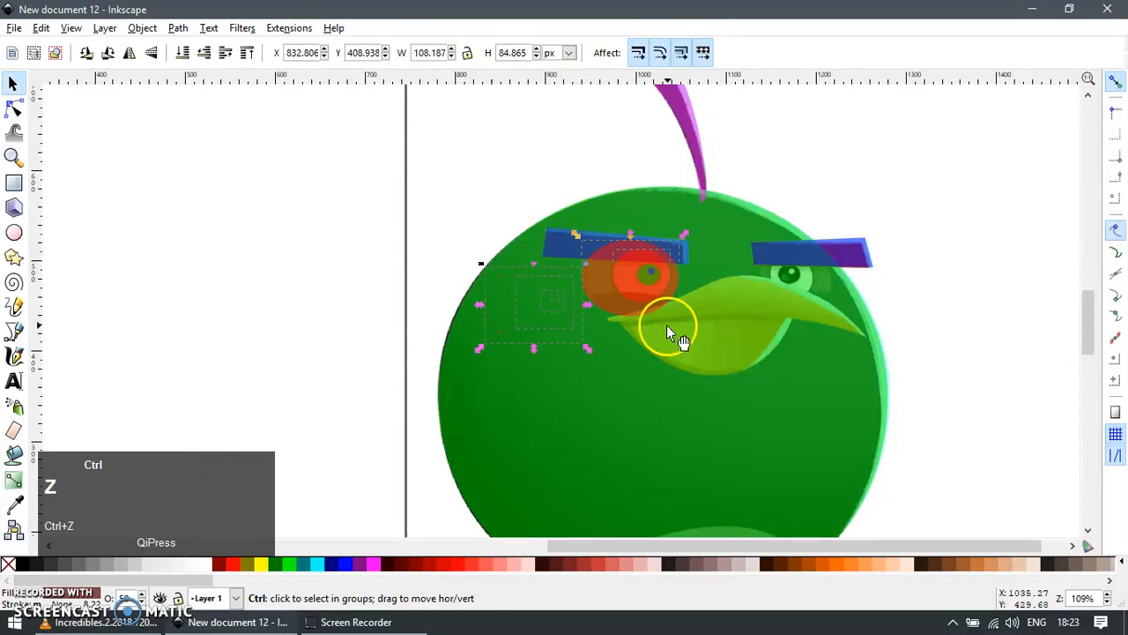
scroll(498, 357, "up", 1, "ctrl")
key("ctrl+d")
left_click_drag(442, 293, 693, 327)
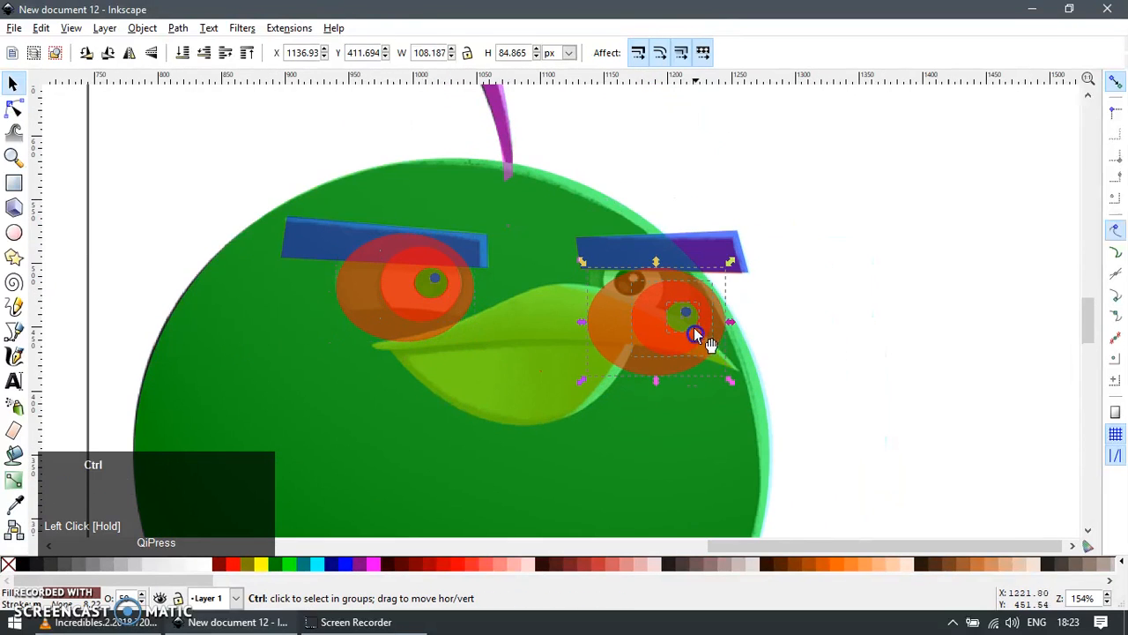
Step: Flip the copied eye ellipses horizontally and align them with the right eye's pupil
scroll(698, 321, "up", 1, "ctrl")
key("h")
scroll(643, 328, "up", 1, "ctrl")
left_click_drag(599, 322, 592, 245)
left_click_drag(646, 276, 659, 364, "shift")
Step: Resize the right eye's outer red ellipse to about 81 by 78 px to fit the eye's outer patch
scroll(695, 383, "up", 1, "ctrl")
left_click(781, 353)
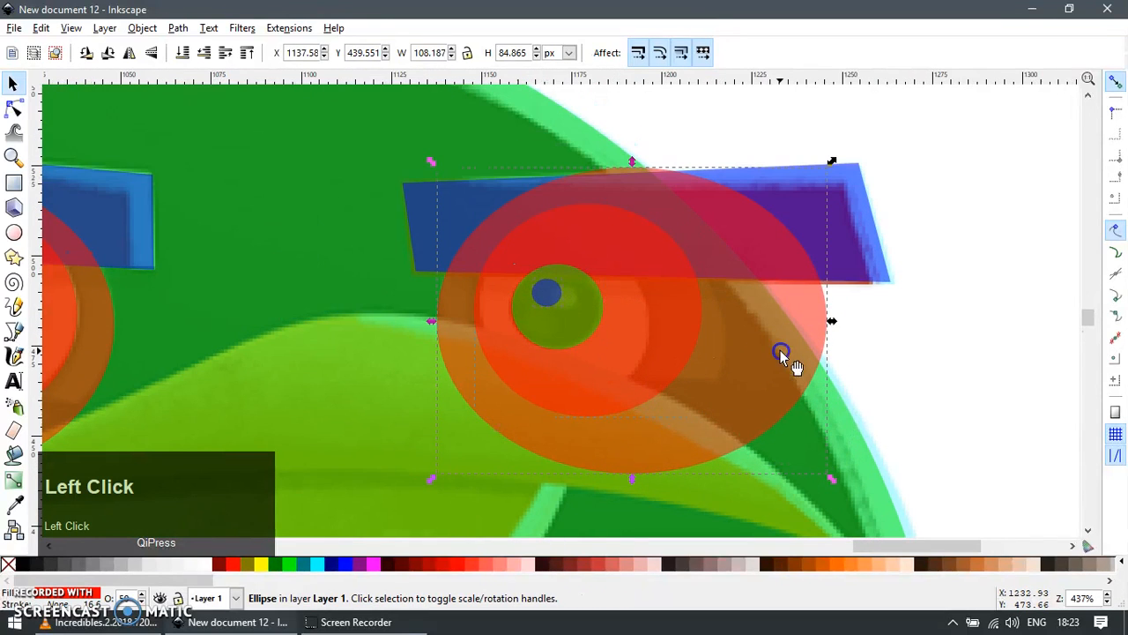
left_click_drag(832, 321, 733, 321)
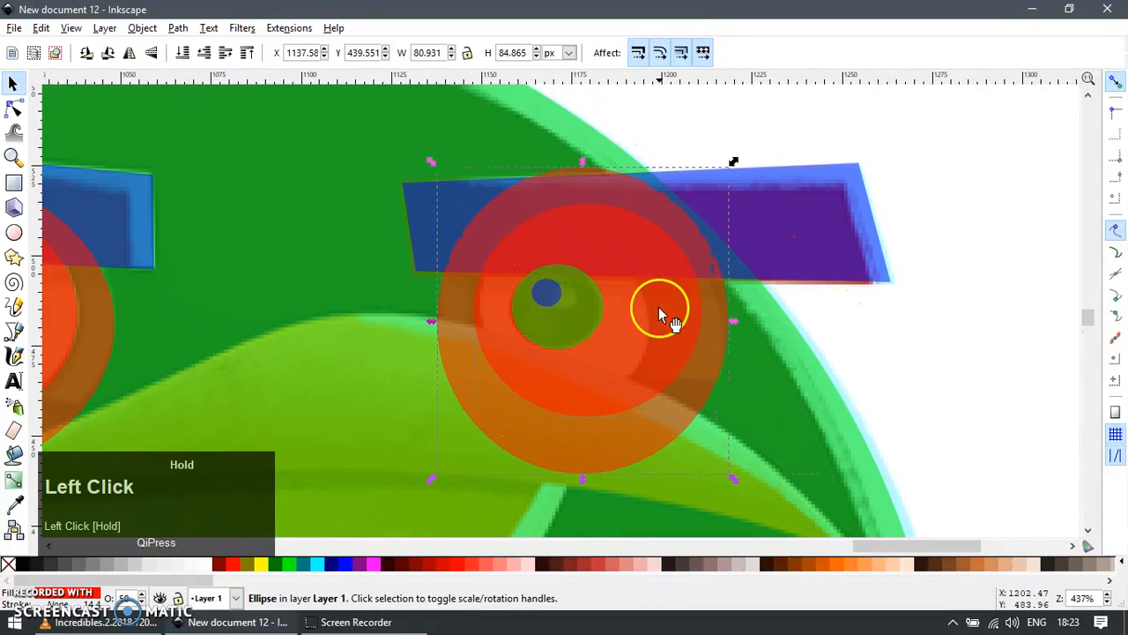
left_click_drag(582, 166, 586, 196)
Step: Resize the right eye's inner red ellipse to about 46 by 53 px to fit the white of the eye
left_click(664, 309)
left_click_drag(665, 309, 509, 464)
key("ctrl+z")
left_click_drag(700, 309, 661, 312)
left_click_drag(558, 196, 558, 217)
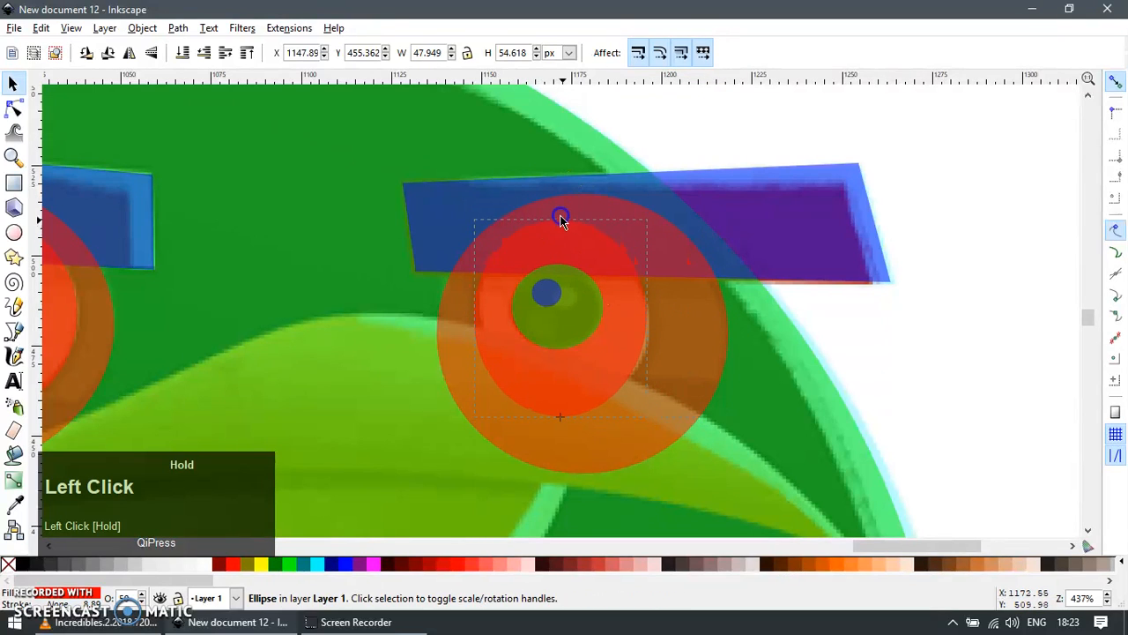
scroll(578, 295, "up", 1)
left_click_drag(554, 472, 564, 470)
left_click(454, 323)
left_click_drag(425, 333, 436, 333)
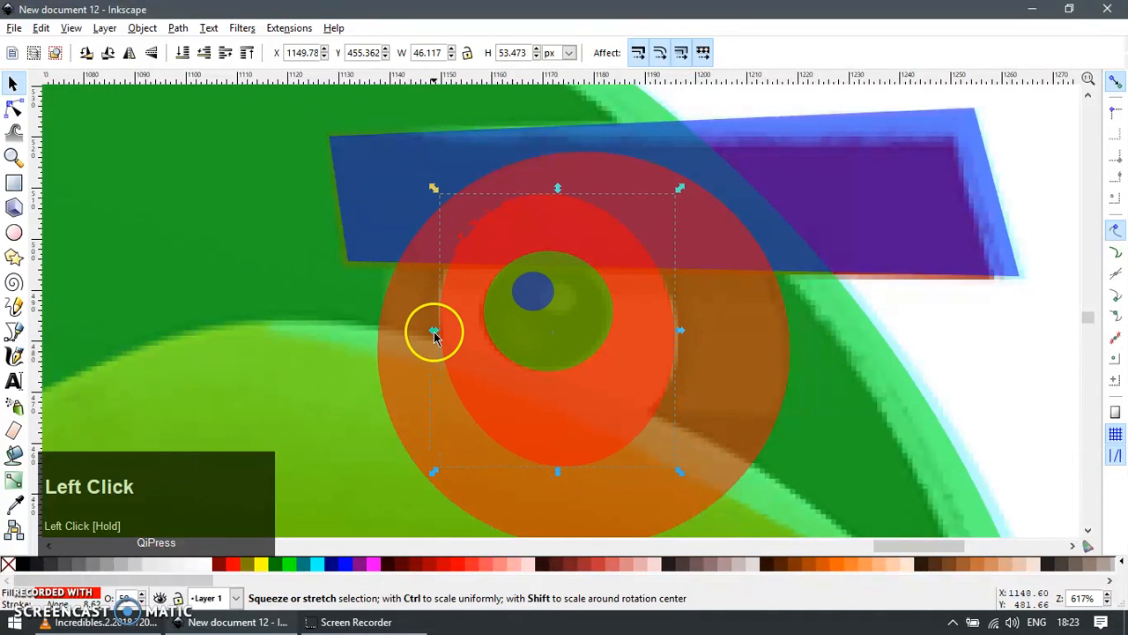
Step: Fit the right eye's green ellipse to the pupil and the blue ellipse to its highlight at about 6 by 6 px
left_click_drag(551, 344, 660, 433)
key("ctrl+z")
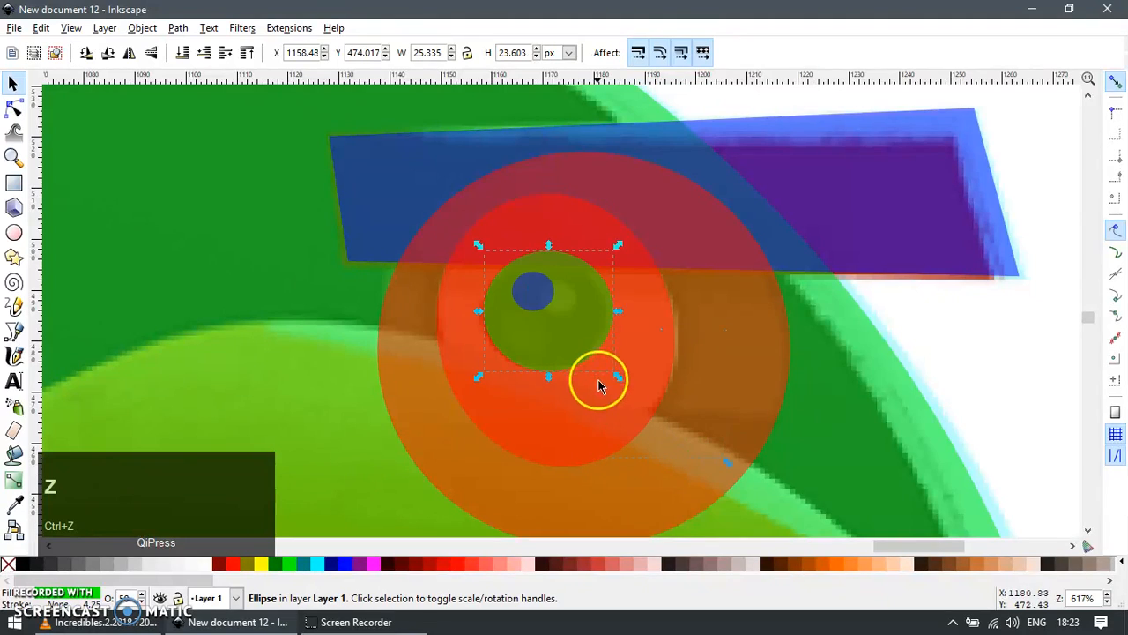
left_click_drag(549, 248, 552, 258)
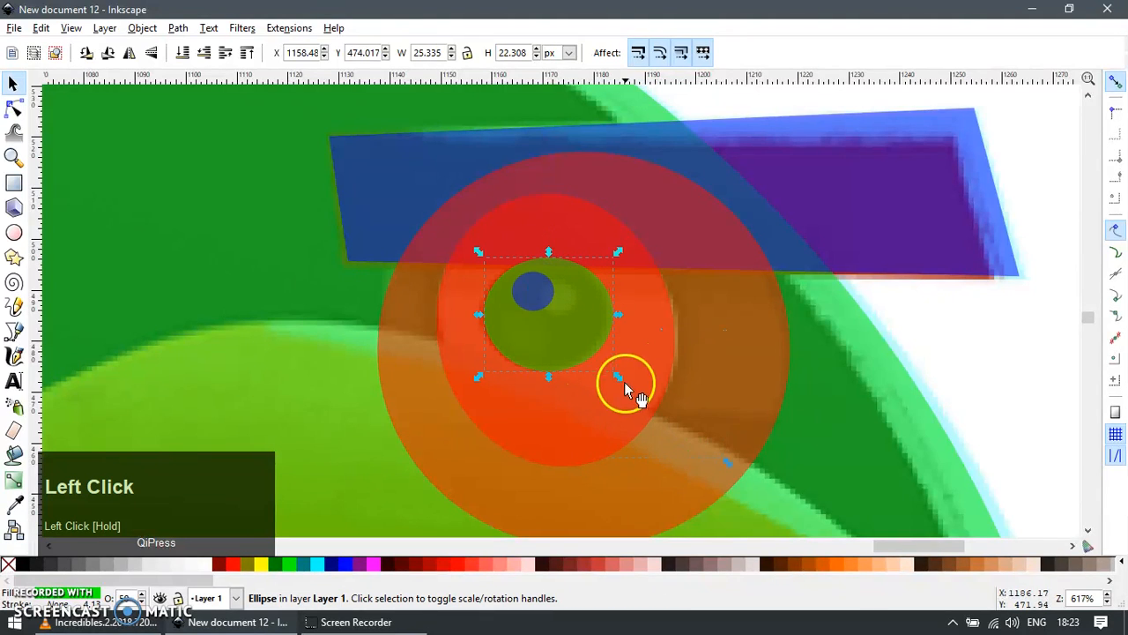
left_click_drag(619, 315, 584, 335)
scroll(584, 336, "down", 2)
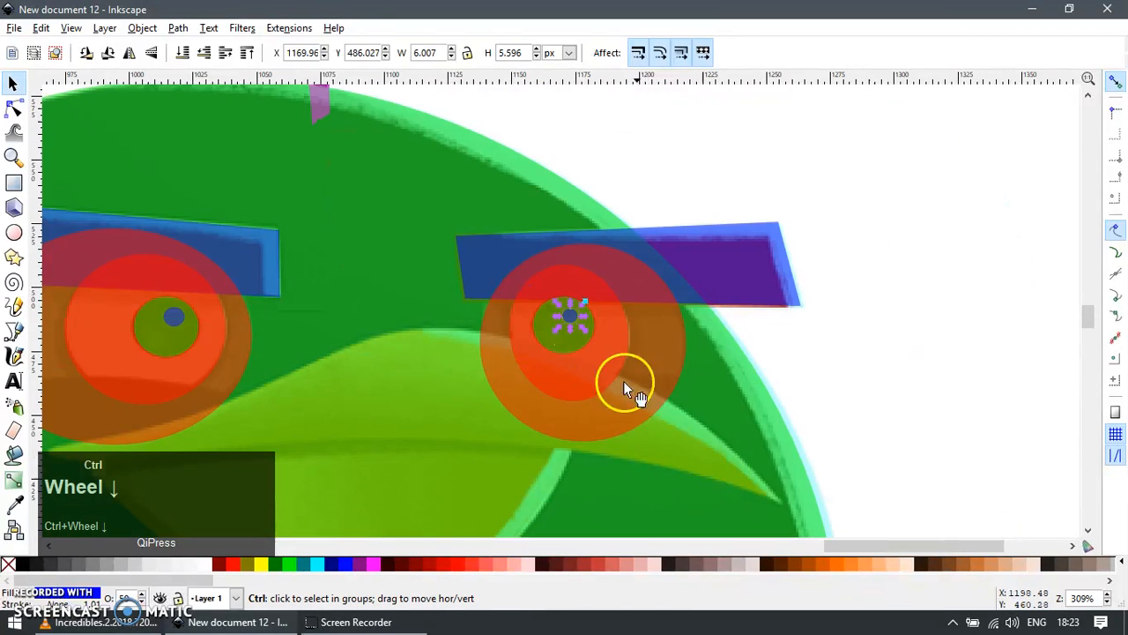
left_click(656, 358)
left_click_drag(657, 359, 903, 455)
key("ctrl+z")
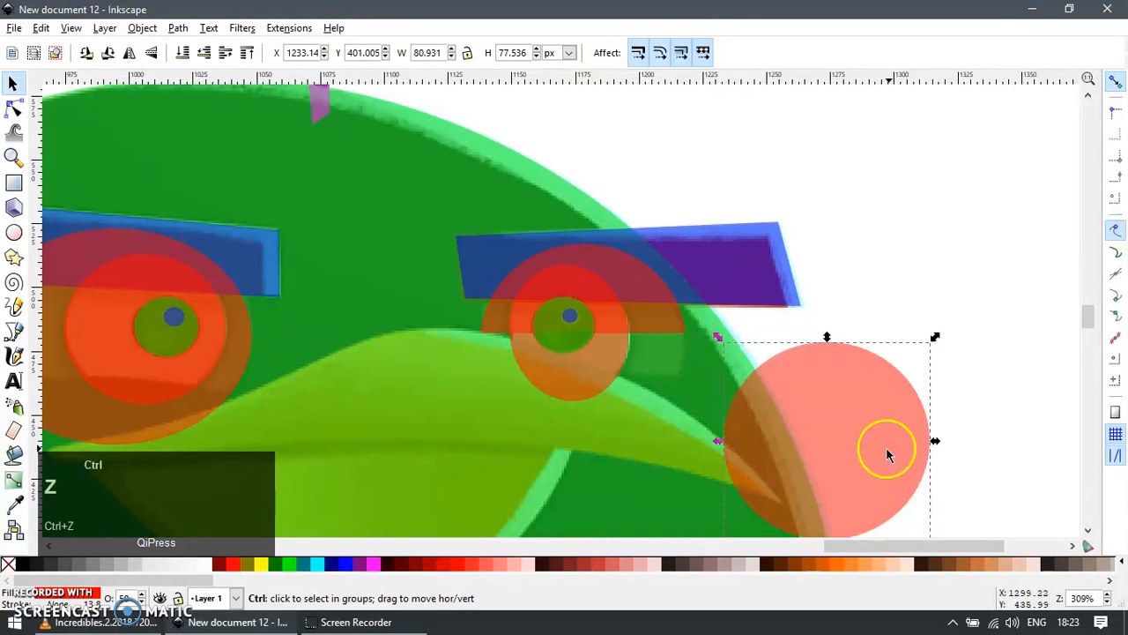
scroll(723, 320, "down", 3)
left_click(826, 347)
Step: Try to move the reference image beside the traced shapes to compare them
scroll(709, 342, "down", 2)
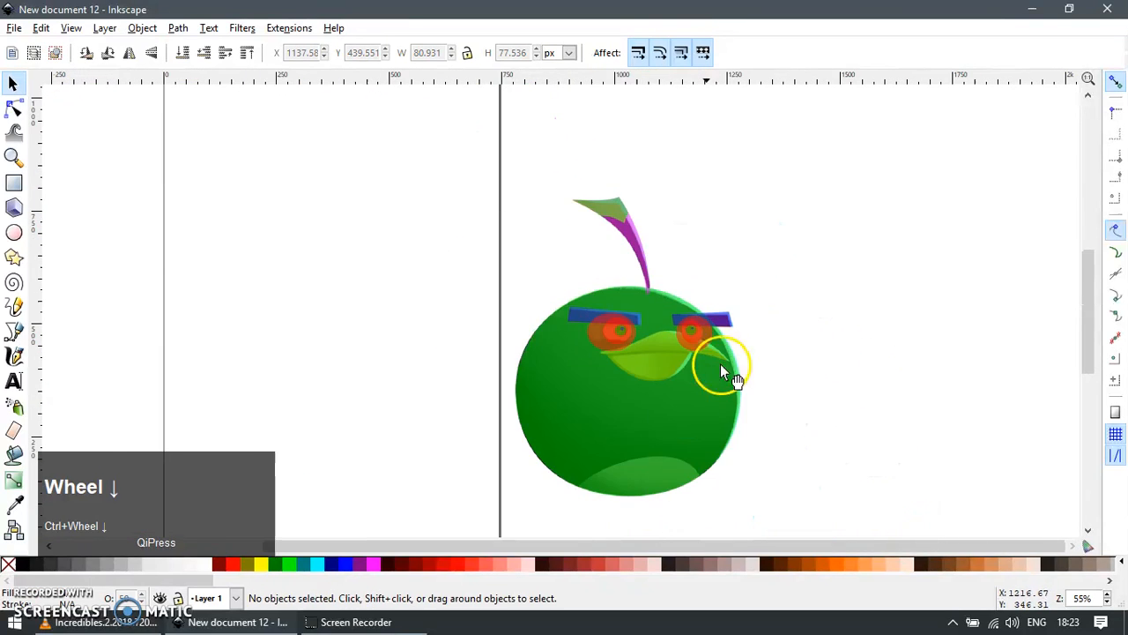
left_click_drag(630, 426, 776, 496)
key("ctrl+z")
key("Escape")
left_click_drag(832, 428, 712, 416)
left_click_drag(543, 417, 834, 423)
scroll(654, 338, "up", 1)
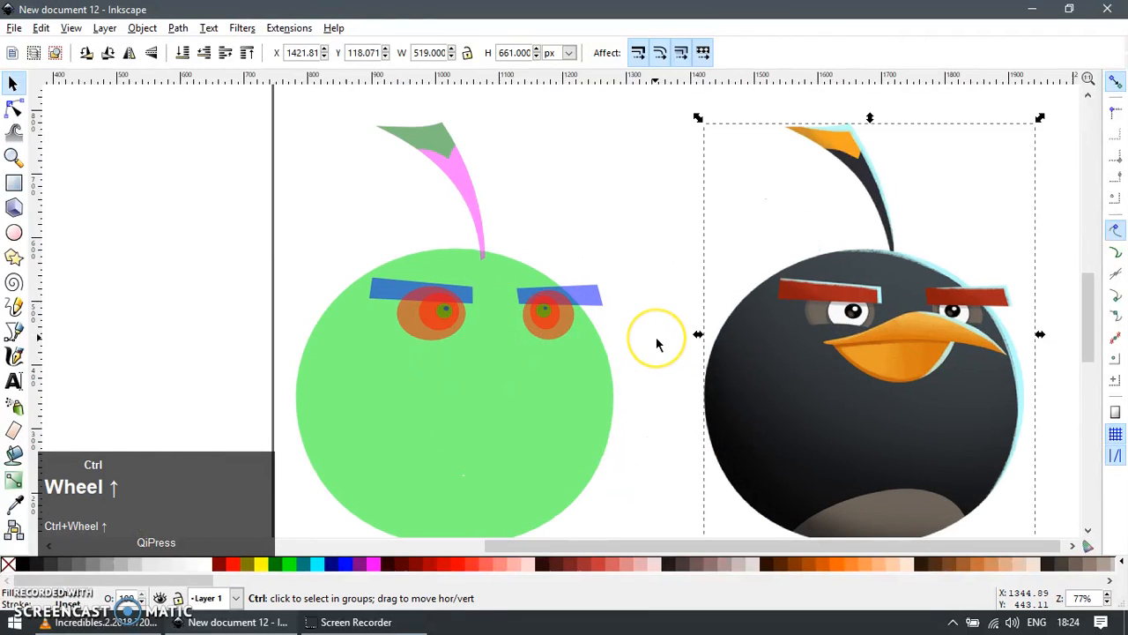
key("ctrl+z")
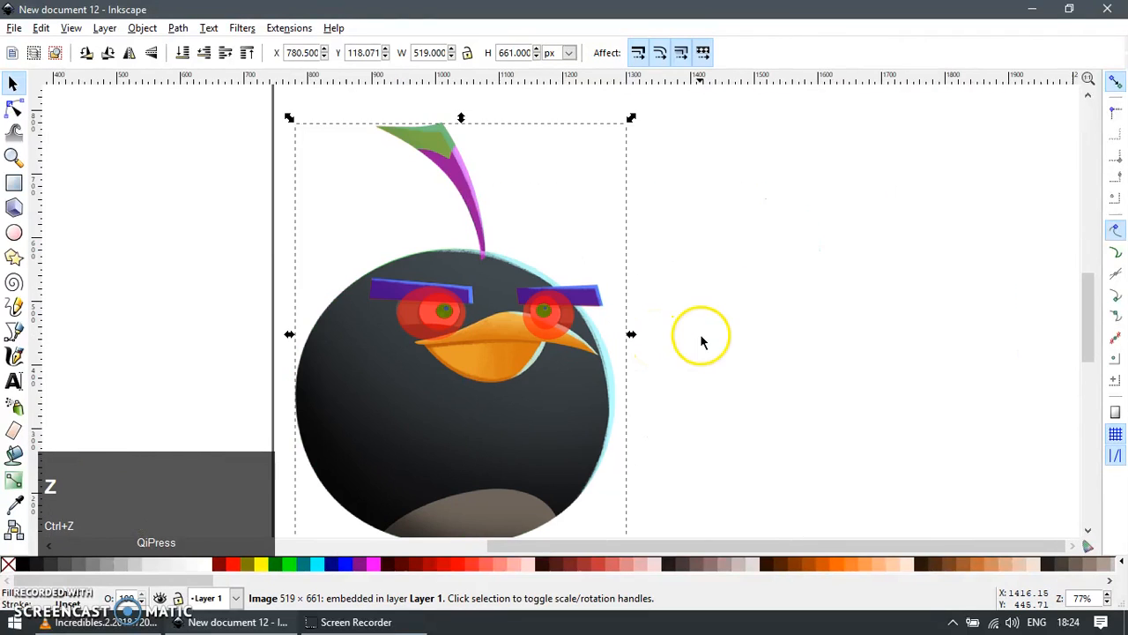
Step: Send the reference image to the back, behind all the traced shapes
scroll(581, 322, "up", 4)
scroll(570, 320, "down", 4)
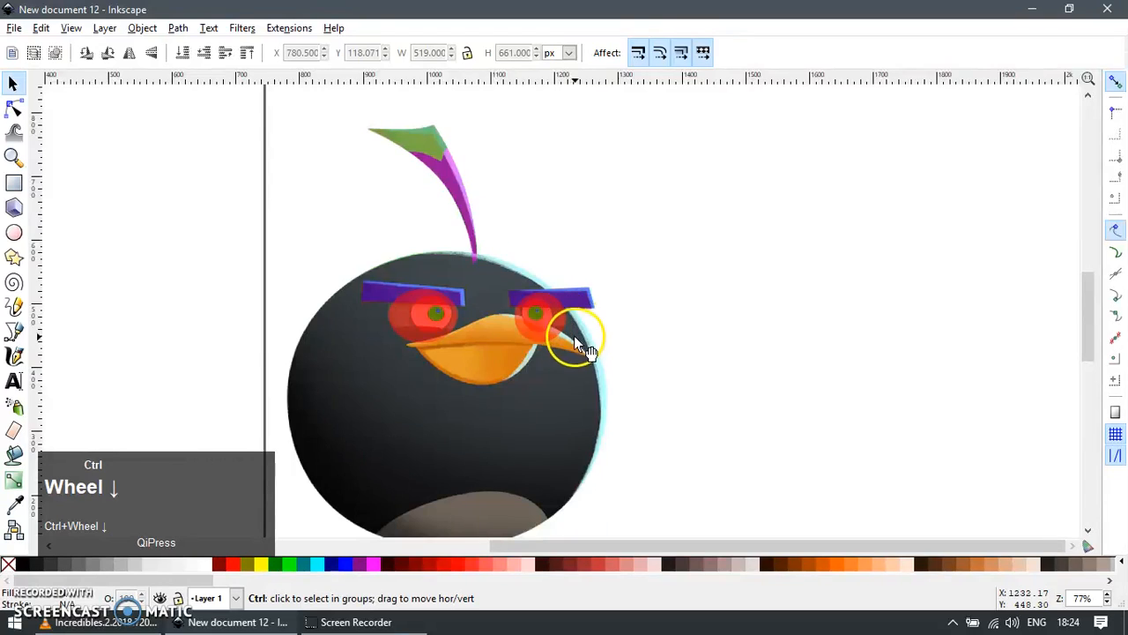
scroll(574, 337, "down", 1)
left_click(548, 417)
key("ctrl+z")
key("End")
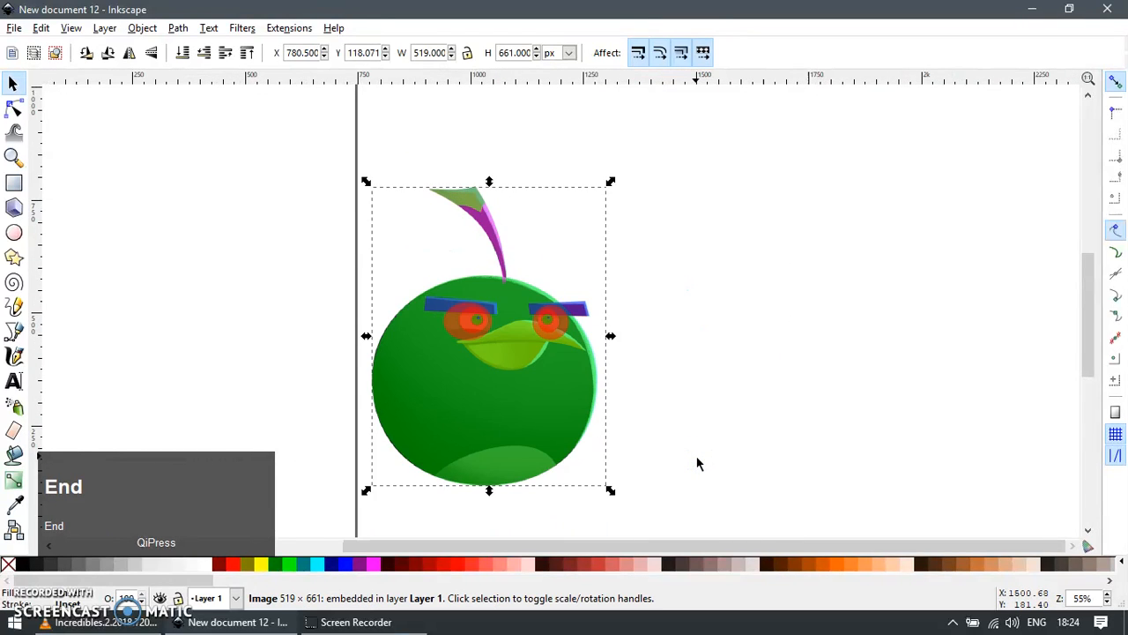
Step: Draw a semi-transparent blue ellipse over the light belly patch at the bottom of the body
right_click(718, 416, "shift")
scroll(549, 329, "up", 1)
key("e")
left_click_drag(441, 323, 632, 475)
scroll(643, 395, "up", 1)
key("F2")
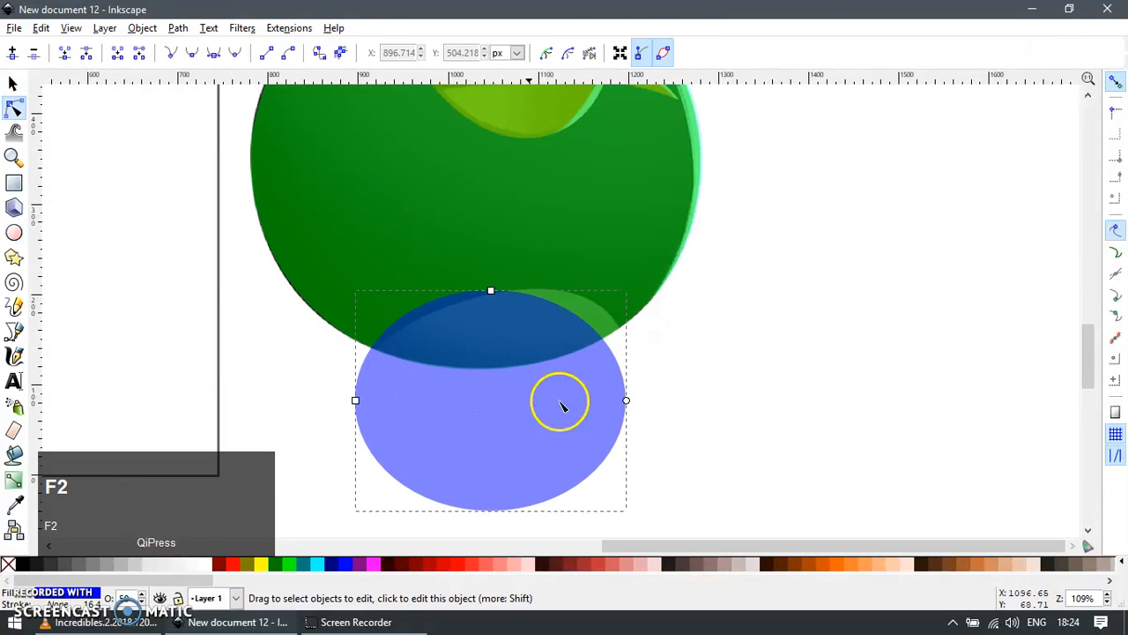
Step: Skew the belly ellipse, widen it to about 326 by 245 px and align its upper edge with the reference patch
key("F1")
left_click(534, 468)
left_click_drag(491, 520, 458, 517)
left_click(551, 426)
left_click_drag(551, 426, 563, 425)
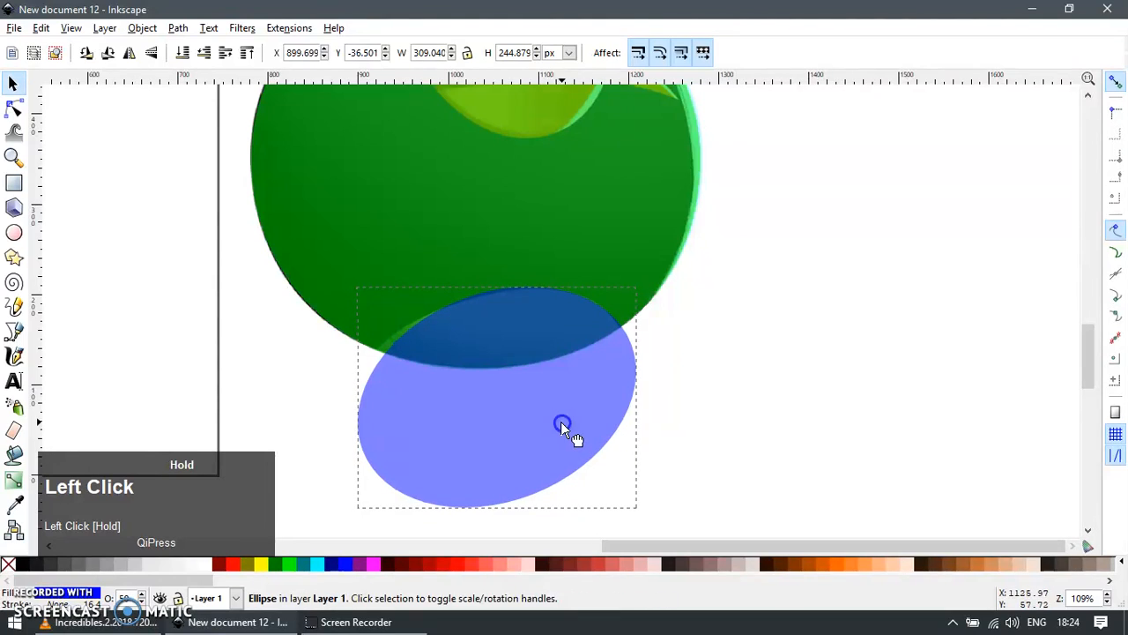
left_click_drag(356, 396, 333, 397)
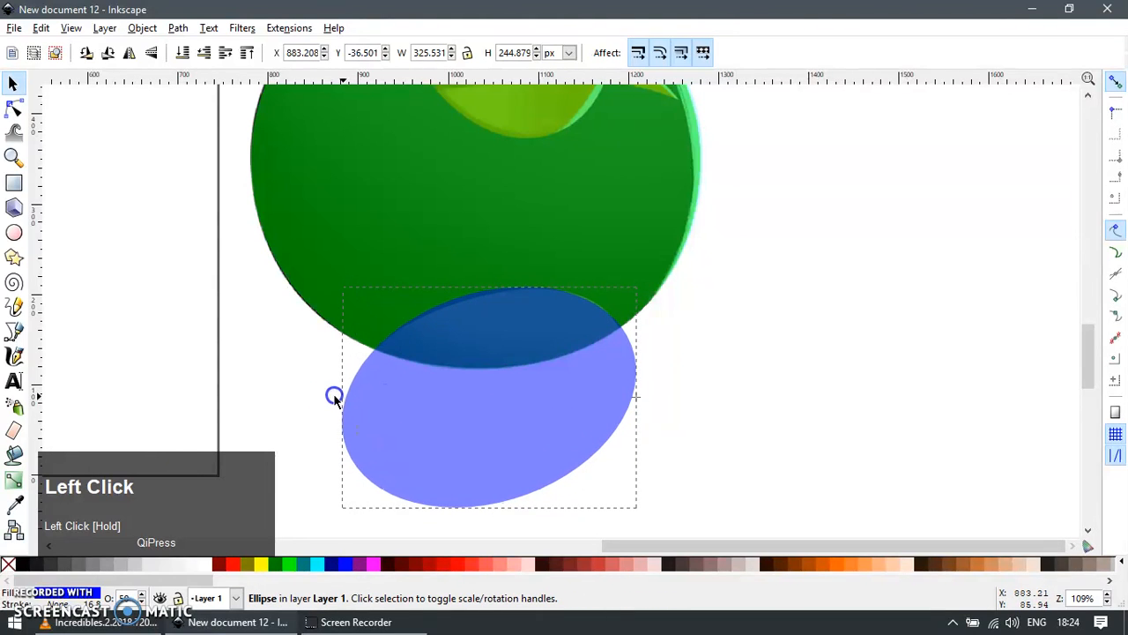
left_click_drag(493, 353, 495, 350)
Step: Intersect the ellipse with a duplicate of the body, colour the overlap blue and delete the leftover ellipse
left_click(620, 245, "shift")
key("ctrl+d")
key("ctrl+asterisk")
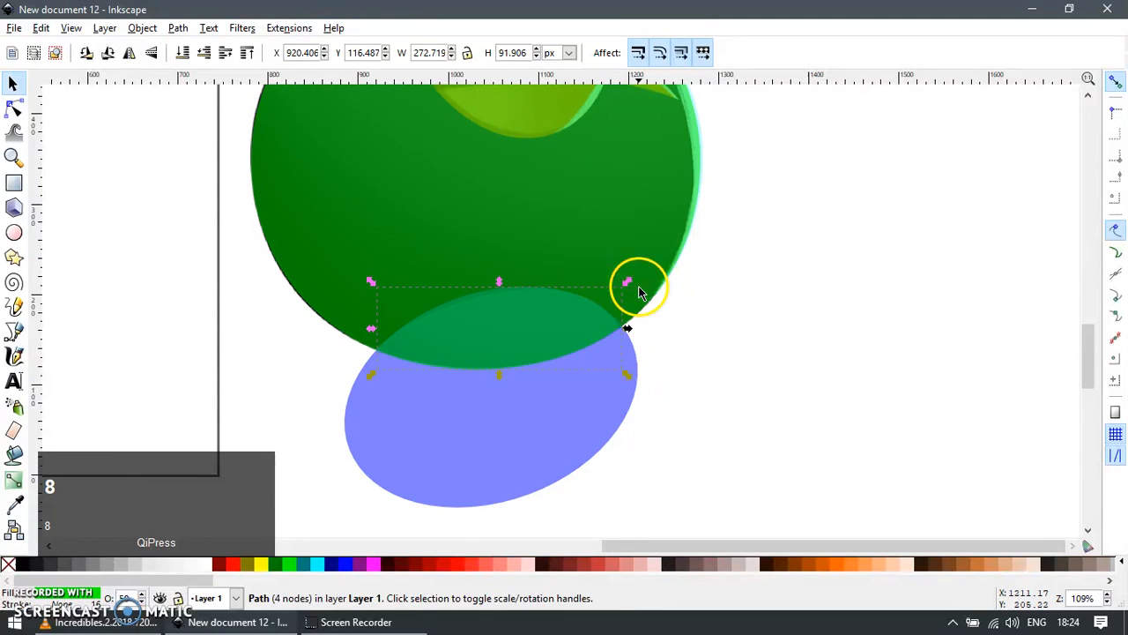
left_click(351, 564)
left_click(522, 436)
key("Delete")
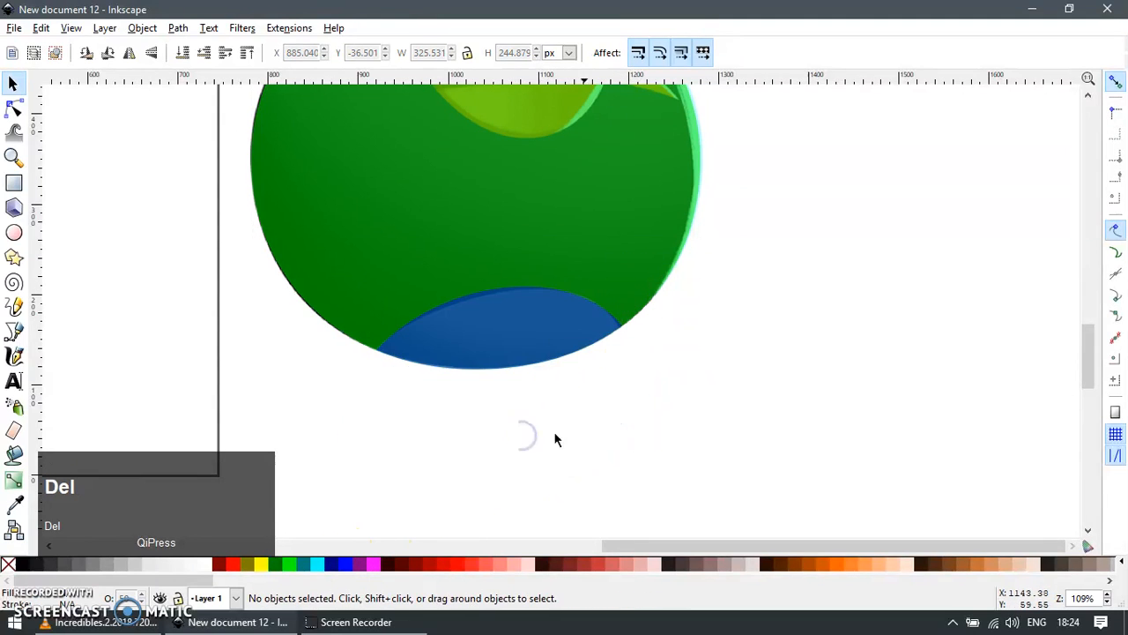
Step: Trace the upper beak with a closed four-node path of straight segments, about 288 by 67 px
left_click_drag(632, 351, 674, 453)
scroll(599, 390, "down", 1)
left_click_drag(662, 320, 654, 445)
scroll(641, 372, "up", 2)
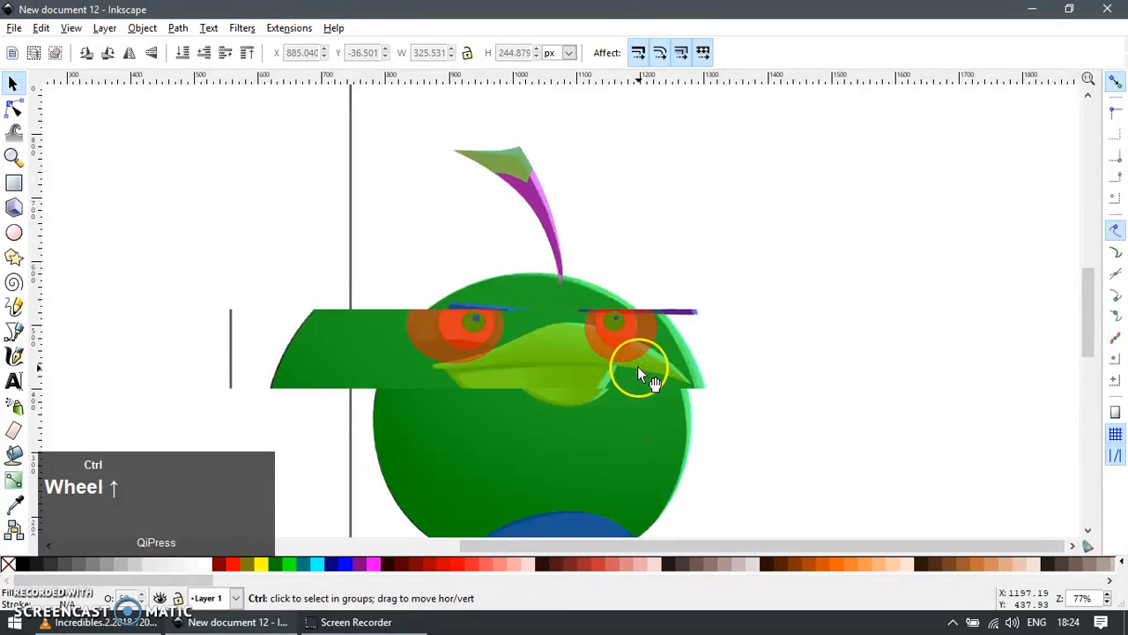
scroll(405, 372, "up", 1)
key("b")
left_click(316, 365)
left_click(585, 281)
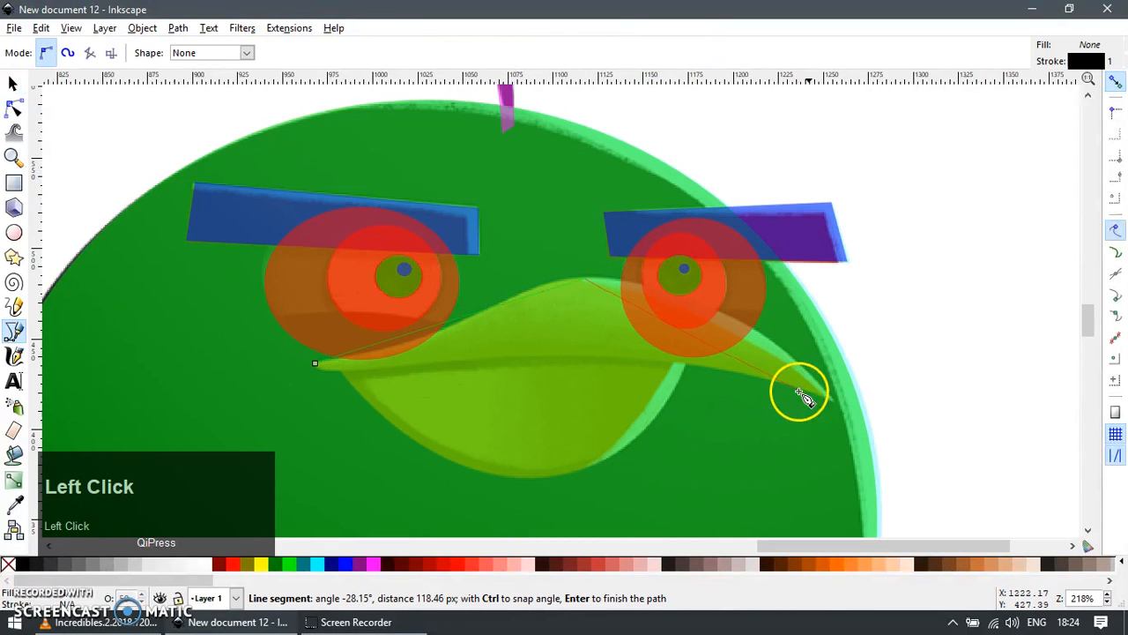
left_click(833, 401)
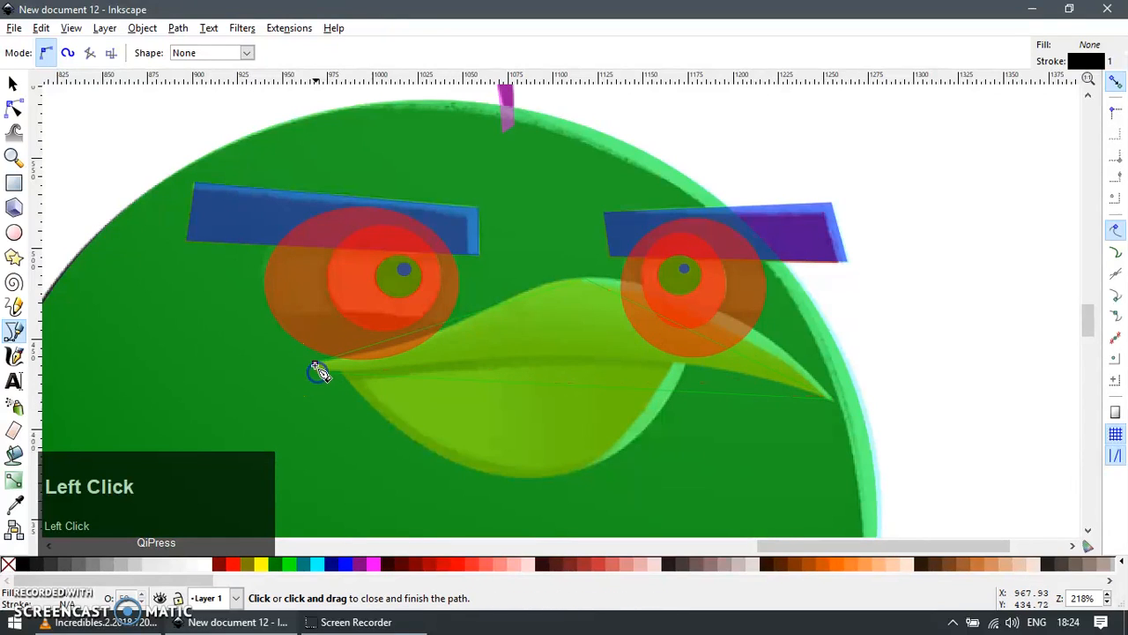
left_click(316, 365)
Step: Copy the left eyebrow's semi-transparent blue style onto the upper beak outline
key("F1")
key("ctrl+c")
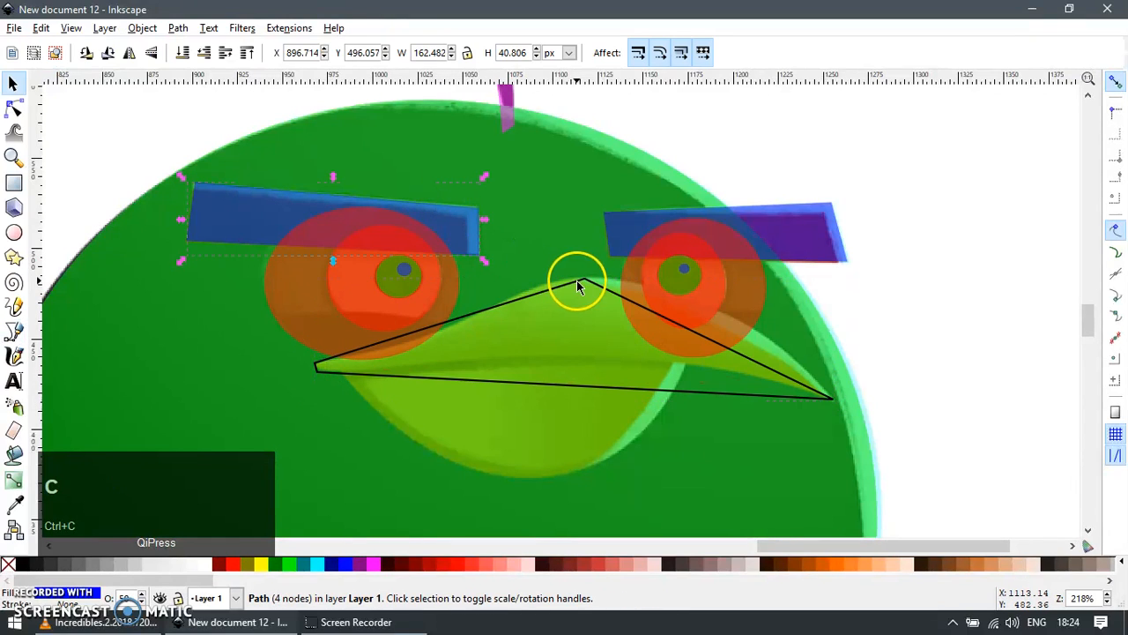
left_click(578, 281)
key("ctrl+shift+v")
Step: Smooth the upper beak's top node and lengthen its handle to curve the right side along the reference
double_click(603, 294)
key("shift+s")
left_click_drag(559, 255, 594, 282)
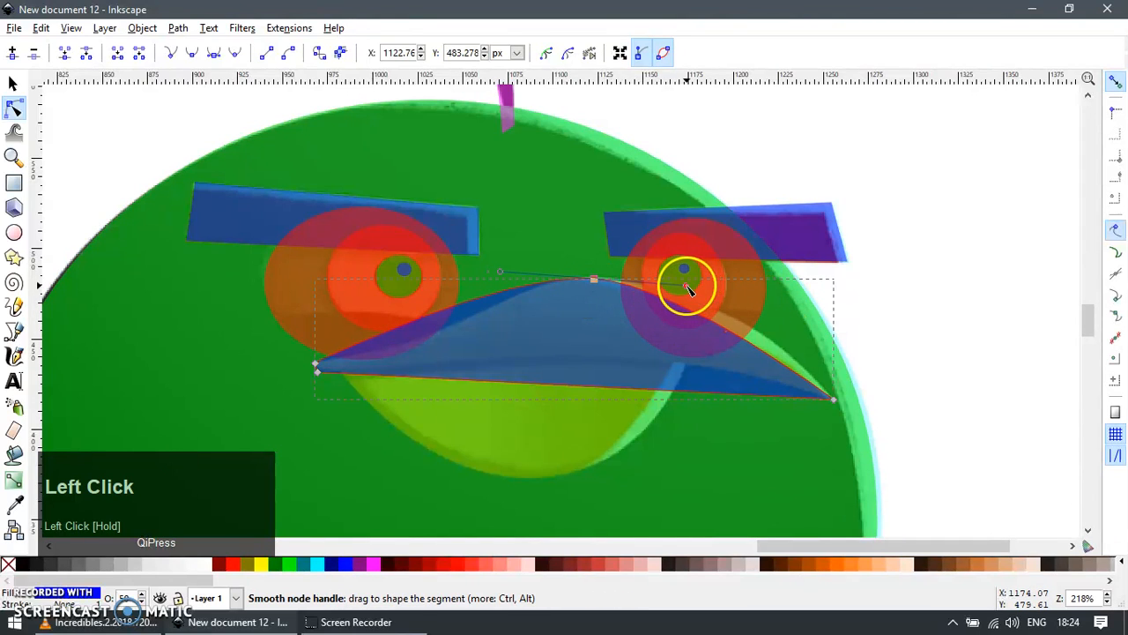
left_click_drag(685, 285, 727, 282)
key("F1")
key("F2")
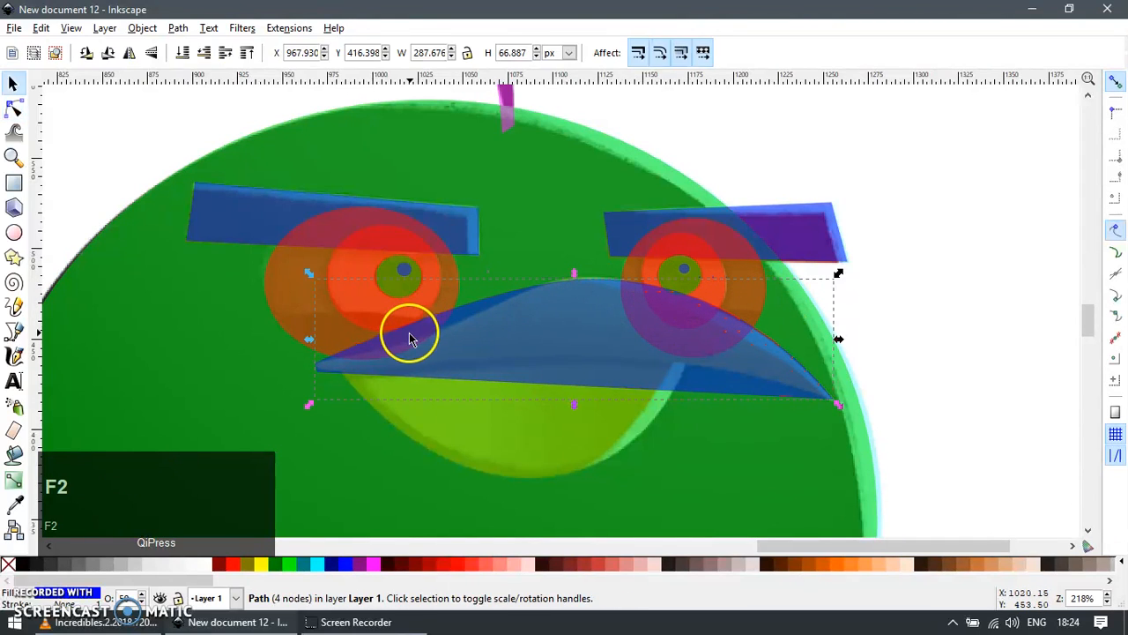
Step: Bend the left half of the upper beak's top edge to follow the reference curve
left_click_drag(429, 336, 481, 329)
key("ctrl+z")
key("ctrl+a")
key("F2")
left_click_drag(440, 335, 513, 279)
left_click(594, 279)
Step: Raise the upper beak's left tip node and bend the adjoining edge to meet the reference outline
key("F3")
left_click_drag(280, 325, 395, 400)
key("F1")
key("F2")
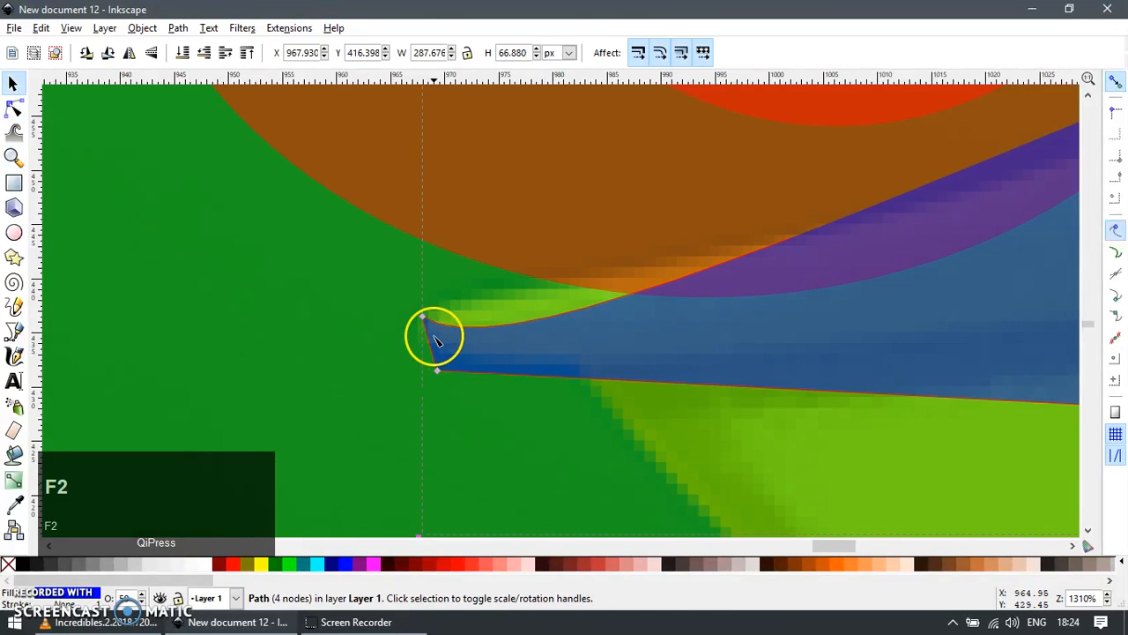
left_click_drag(424, 317, 424, 310)
left_click_drag(564, 411, 556, 328)
Step: Round the upper beak's left tip by repositioning its two end nodes and curving the segment between them
key("F1")
key("F2")
left_click_drag(423, 310, 456, 304)
left_click_drag(437, 373, 436, 326)
key("F1")
key("F2")
left_click(451, 358)
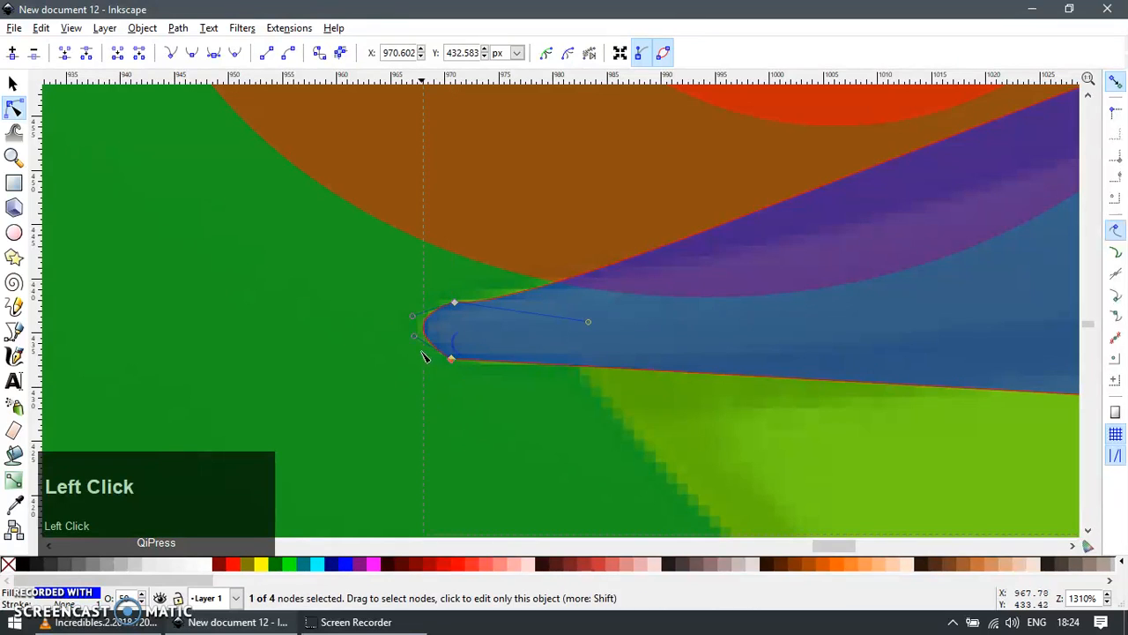
left_click_drag(411, 354, 409, 351)
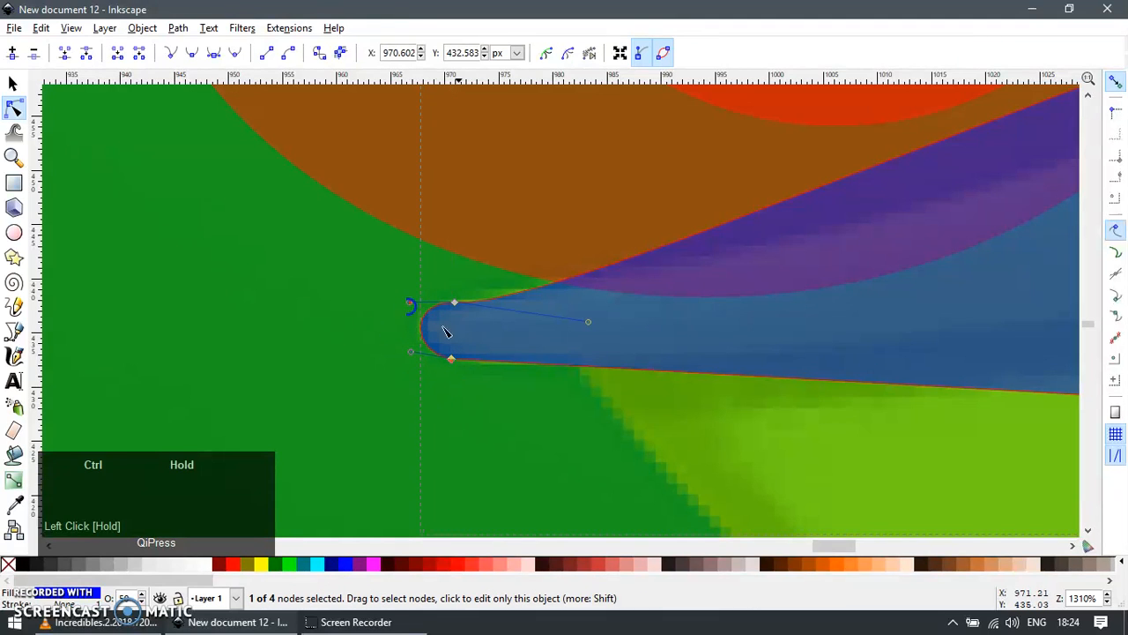
Step: Refine the upper beak's top edge so it follows the reference between the left tip and the crest
scroll(491, 378, "down", 6, "ctrl")
scroll(637, 361, "up", 1, "ctrl")
key("F1")
key("F2")
left_click_drag(391, 328, 504, 374)
left_click_drag(620, 286, 608, 285)
Step: Curve the upper beak's lower edge upward along the mouth line and fine-tune it near the left tip
key("F1")
key("F2")
left_click_drag(725, 401, 732, 373)
key("F1")
key("e")
key("F2")
scroll(418, 388, "up", 2)
left_click_drag(412, 374, 420, 380)
scroll(484, 355, "down", 2)
Step: Draw an ellipse over the lower beak and convert it to a path
key("e")
left_click_drag(466, 239, 813, 476)
key("F2")
key("ctrl+shift+c")
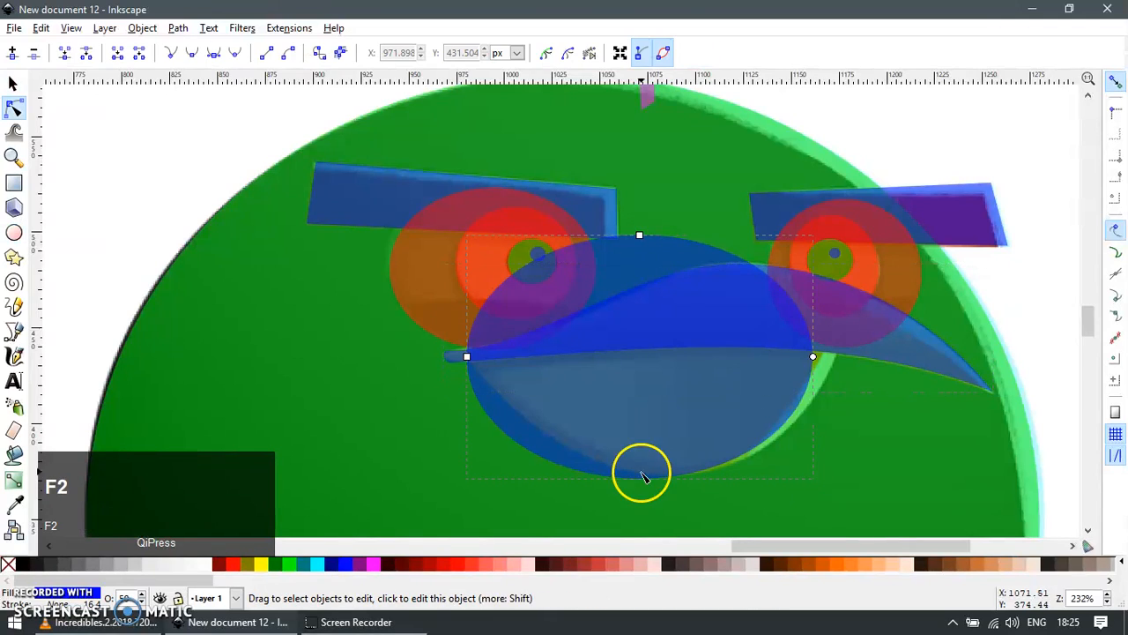
Step: Move the ellipse's bottom and side nodes and adjust its curves to fit the lower beak's outline
left_click_drag(642, 476, 663, 473)
left_click(815, 358)
left_click_drag(820, 355, 838, 344)
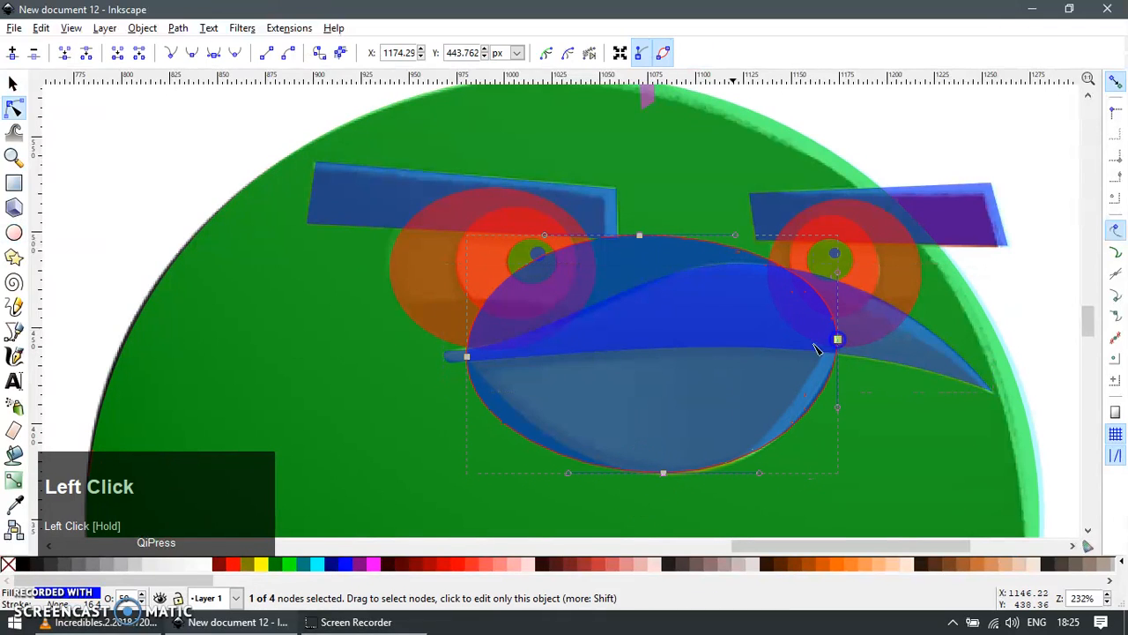
left_click_drag(466, 356, 465, 331)
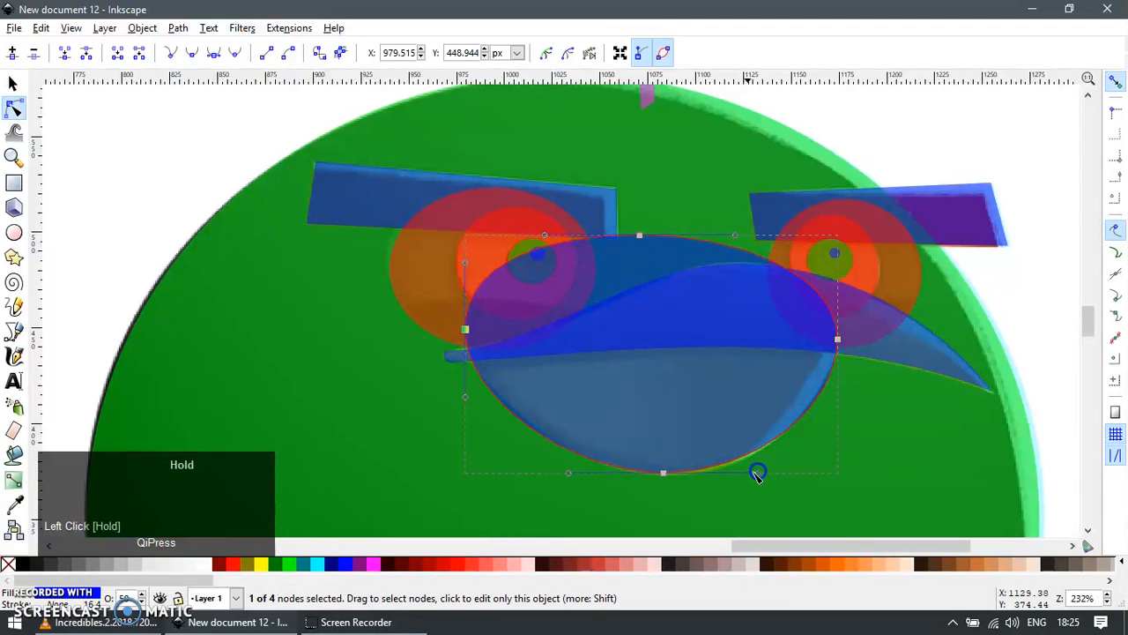
left_click_drag(663, 477, 668, 475)
left_click_drag(834, 401, 833, 401)
key("F1")
key("F2")
Step: Draw a cutting shape above the mouth line, subtract it from the lower beak and recolour the result cyan
key("b")
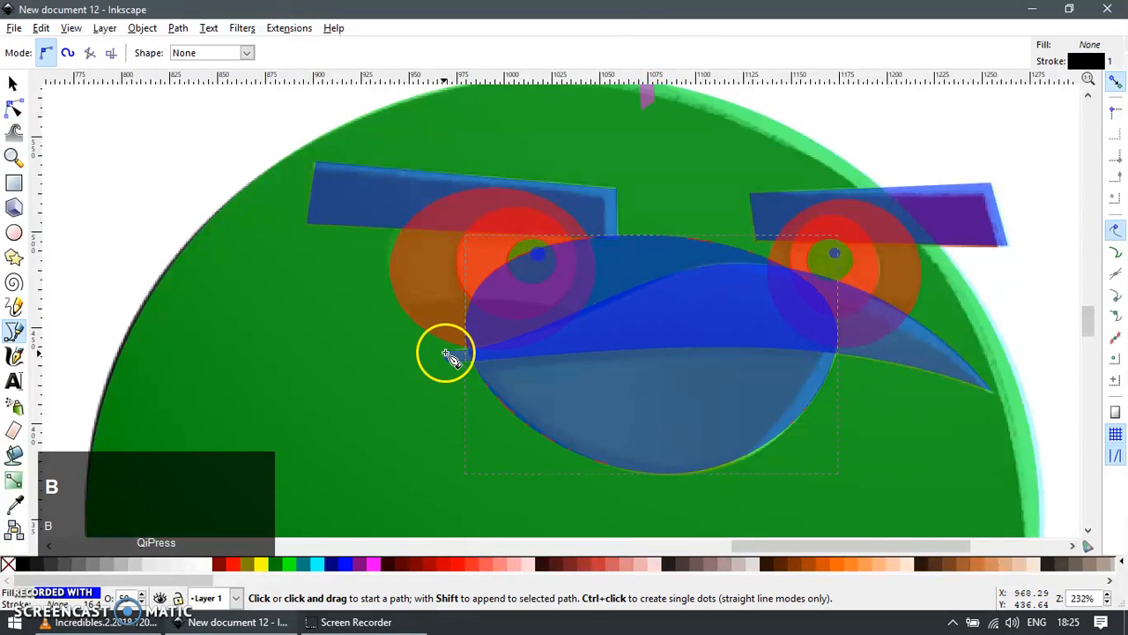
left_click(442, 360)
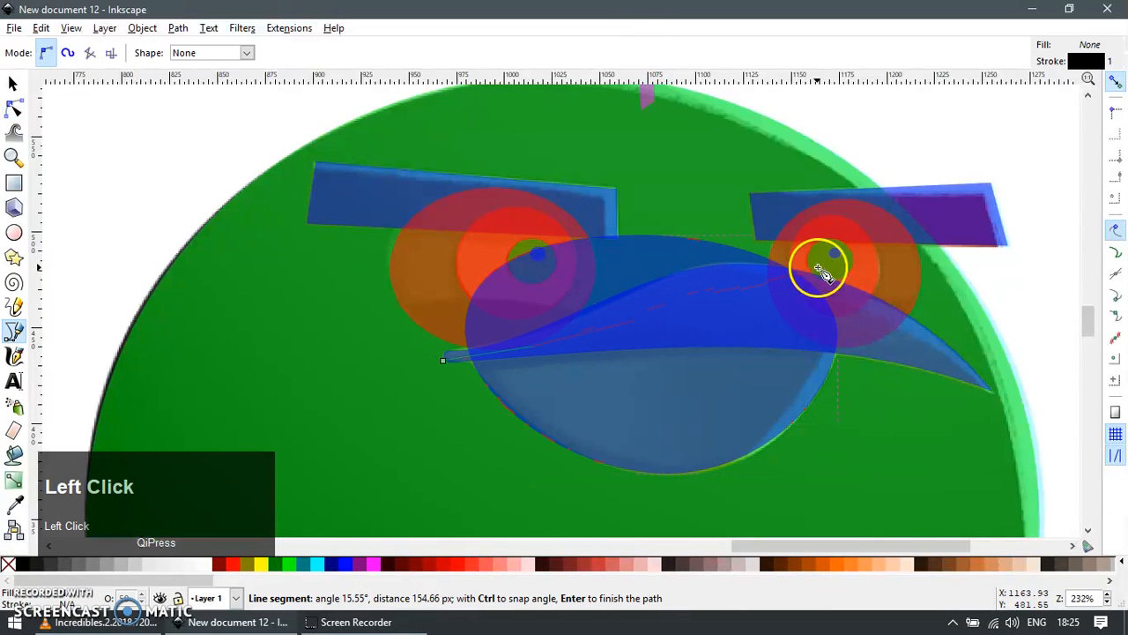
left_click(463, 207)
double_click(412, 291)
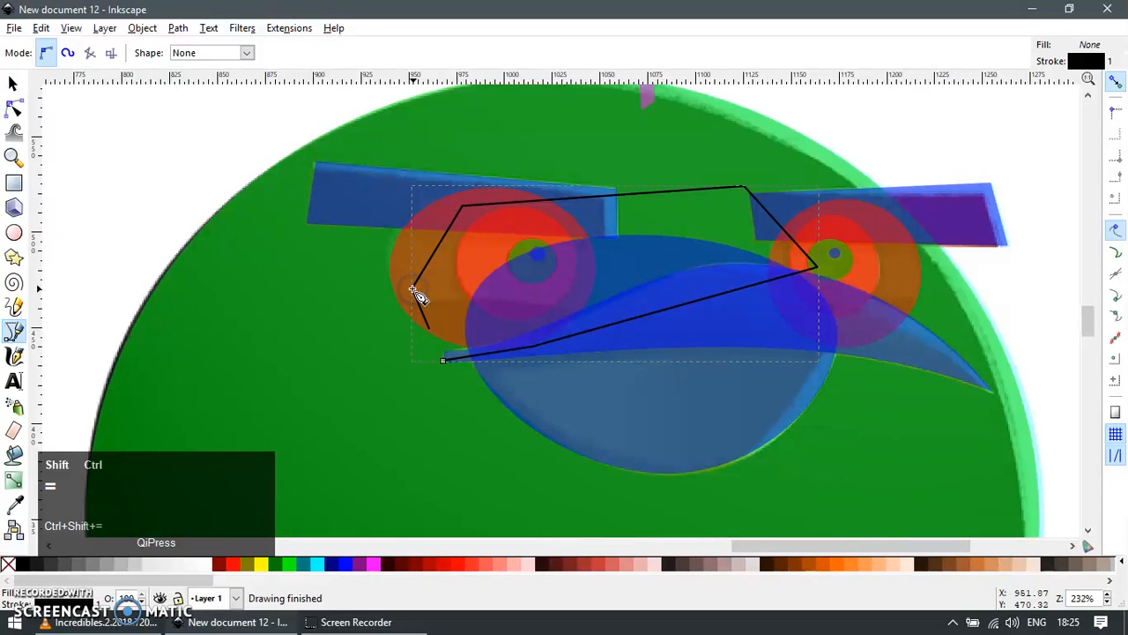
key("F1")
left_click(667, 426, "shift")
key("ctrl+minus")
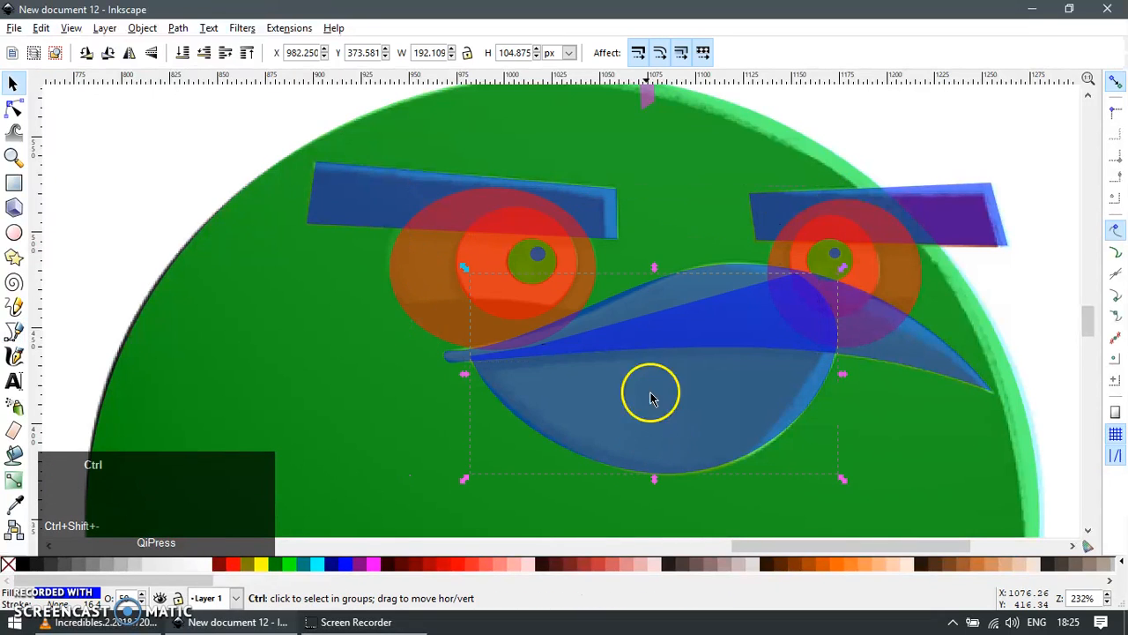
scroll(667, 427, "down", 2, "ctrl")
left_click(326, 564)
Step: Move the reference image horizontally to the right of the traced shapes
scroll(755, 378, "down", 2, "ctrl")
left_click(698, 428)
key("ctrl+z")
key("End")
key("Escape")
left_click_drag(751, 469, 962, 432, "ctrl")
scroll(694, 401, "down", 1, "ctrl")
left_click_drag(695, 396, 648, 408)
key("ctrl+z")
Step: Fill the body with the near-black sampled from the reference's lower-left edge and set its opacity to 100
key("z")
left_click_drag(329, 180, 920, 453)
key("F1")
left_click_drag(415, 373, 469, 415)
key("ctrl+z")
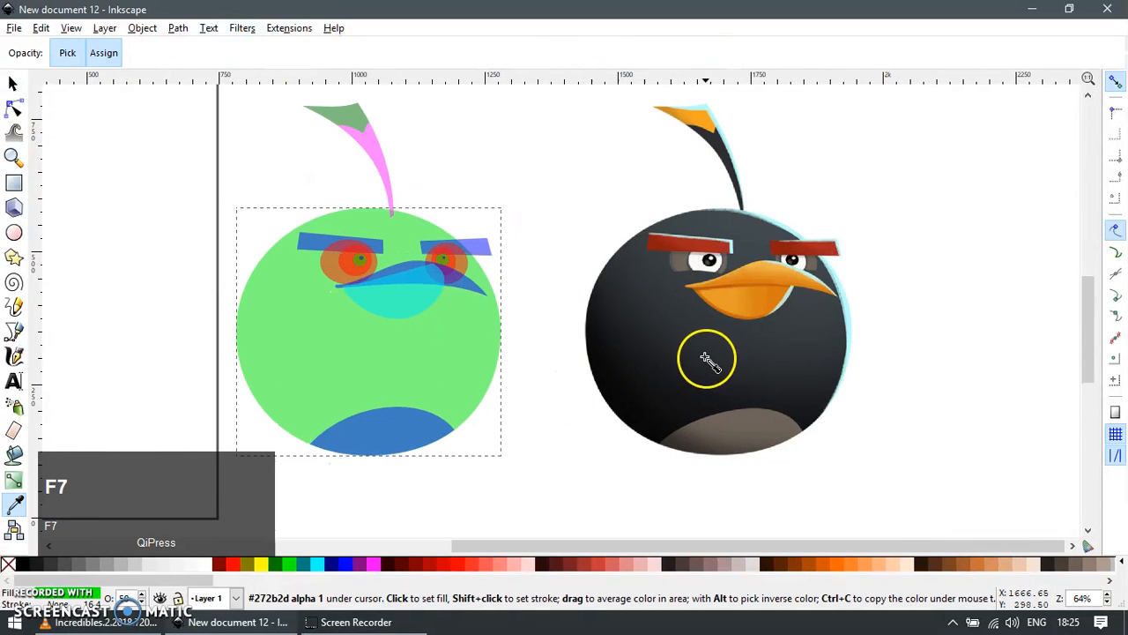
left_click(627, 397)
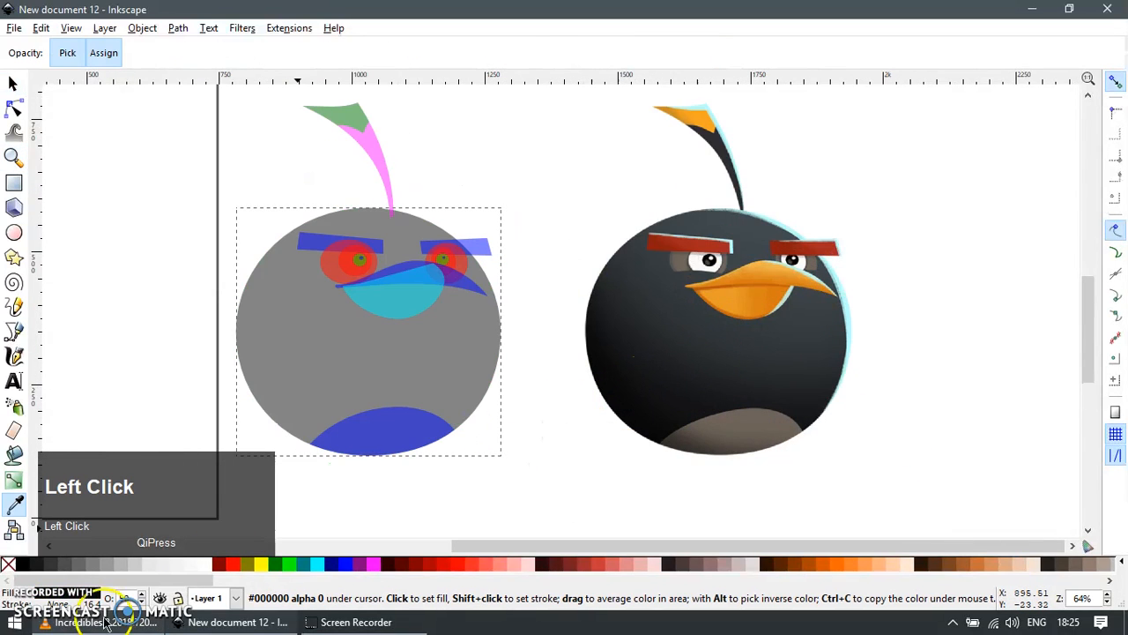
key("Return")
key("F1")
left_click(524, 431)
key("ctrl+z")
left_click(360, 373)
Step: Try a linear gradient across the body, from near-black at the lower left to dark grey sampled from the reference's forehead
key("g")
left_click_drag(296, 389, 455, 257)
left_click_drag(285, 349, 468, 235)
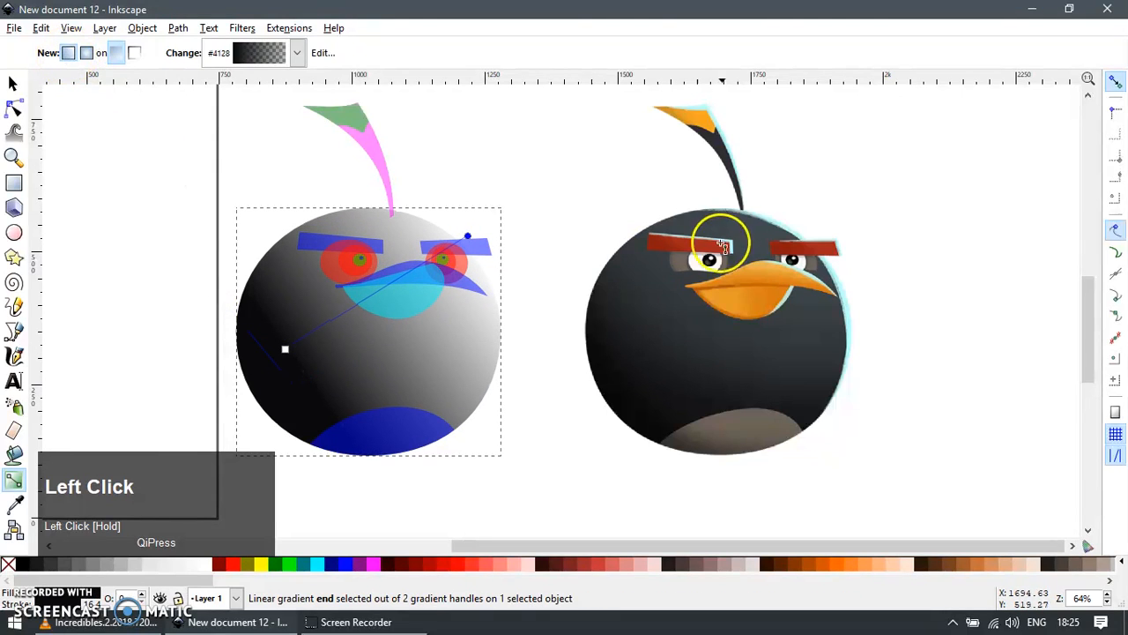
key("F7")
left_click(758, 234)
key("F1")
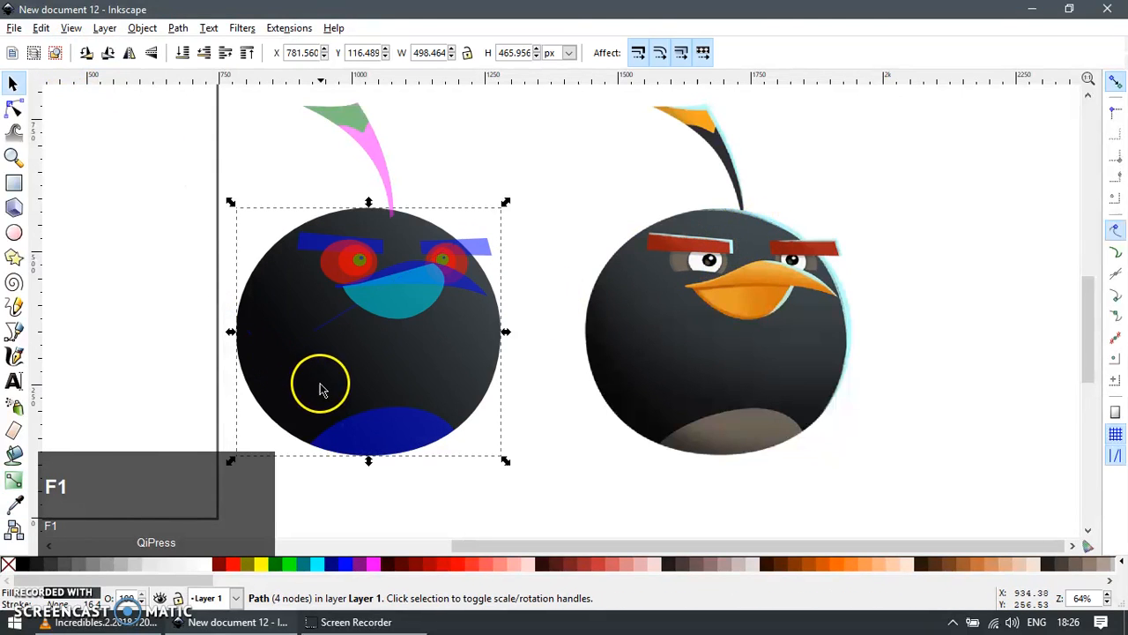
key("ctrl+F1")
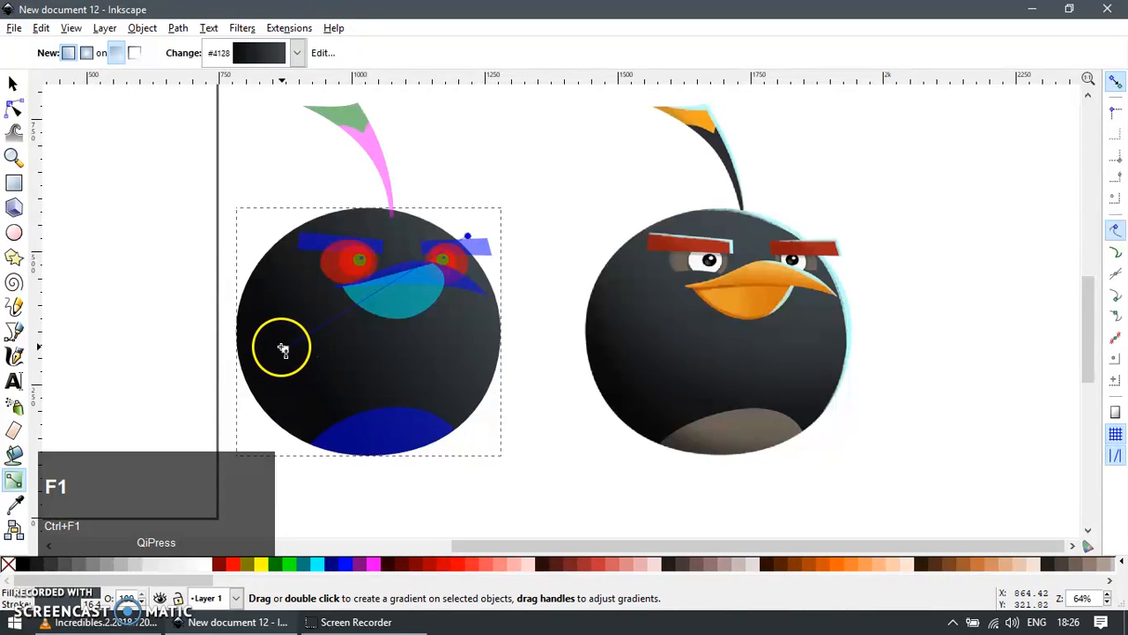
left_click(287, 351)
key("F1")
key("ctrl+F1")
Step: Apply a radial gradient to the body with a dark grey centre and near-black outer stop sampled from the reference
left_click(86, 53)
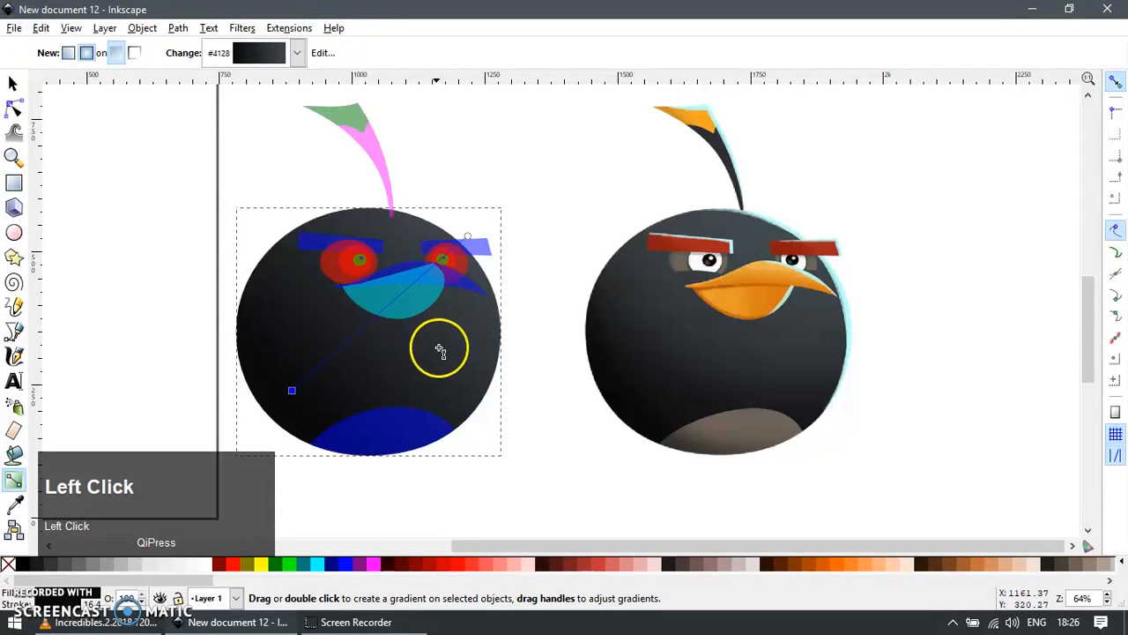
left_click_drag(353, 368, 460, 304)
key("F7")
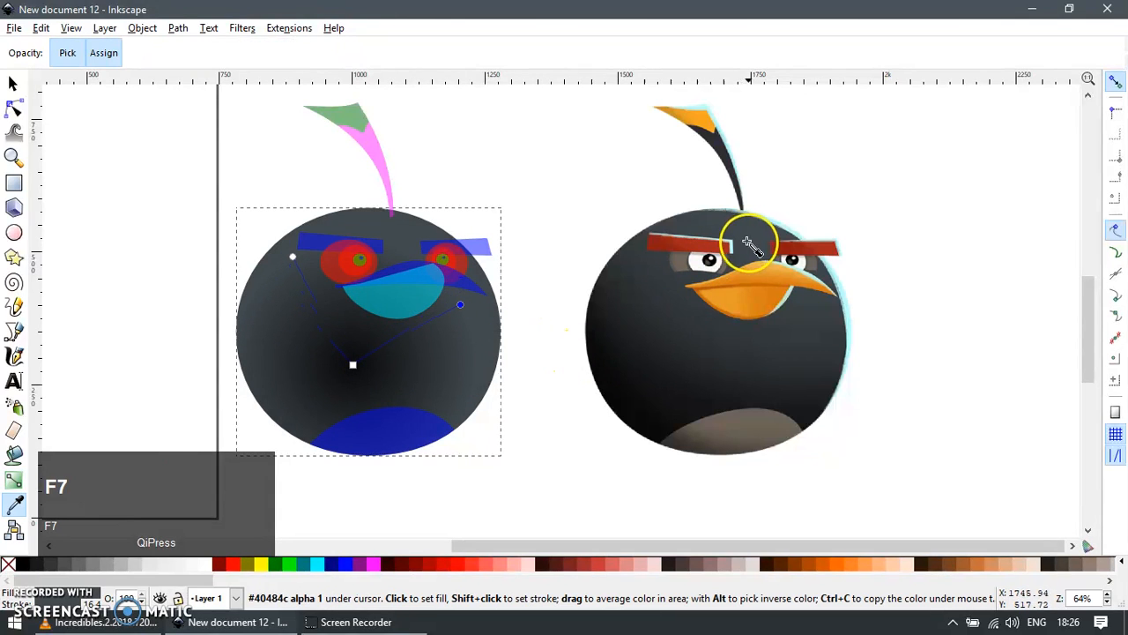
left_click(354, 366)
left_click(754, 251)
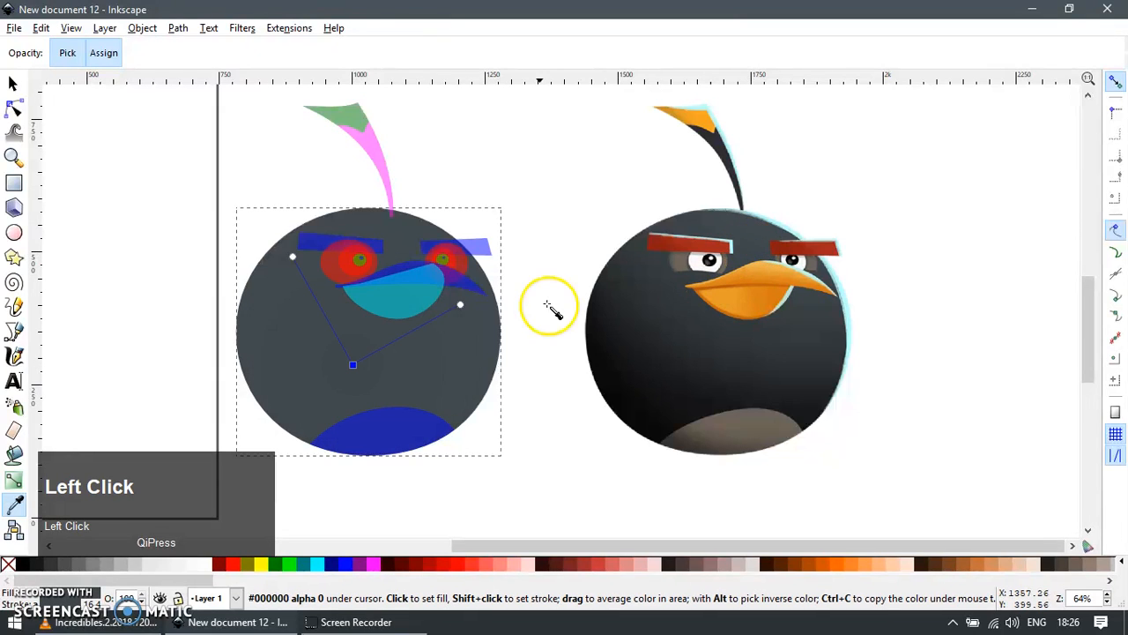
left_click(461, 305)
left_click(624, 392)
Step: Shift the body's radial gradient centre to the right side of the beak and stretch its radii to match the reference shading
key("ctrl+F1")
left_click_drag(357, 366, 396, 312)
left_click_drag(500, 254, 603, 257)
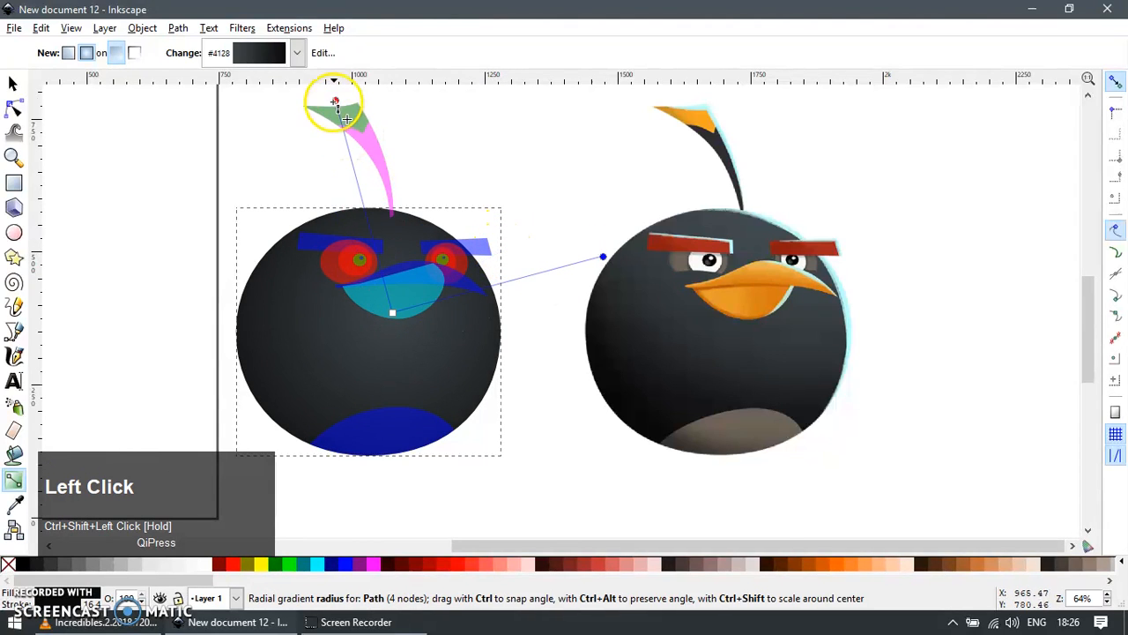
left_click_drag(336, 101, 318, 400)
left_click(396, 308)
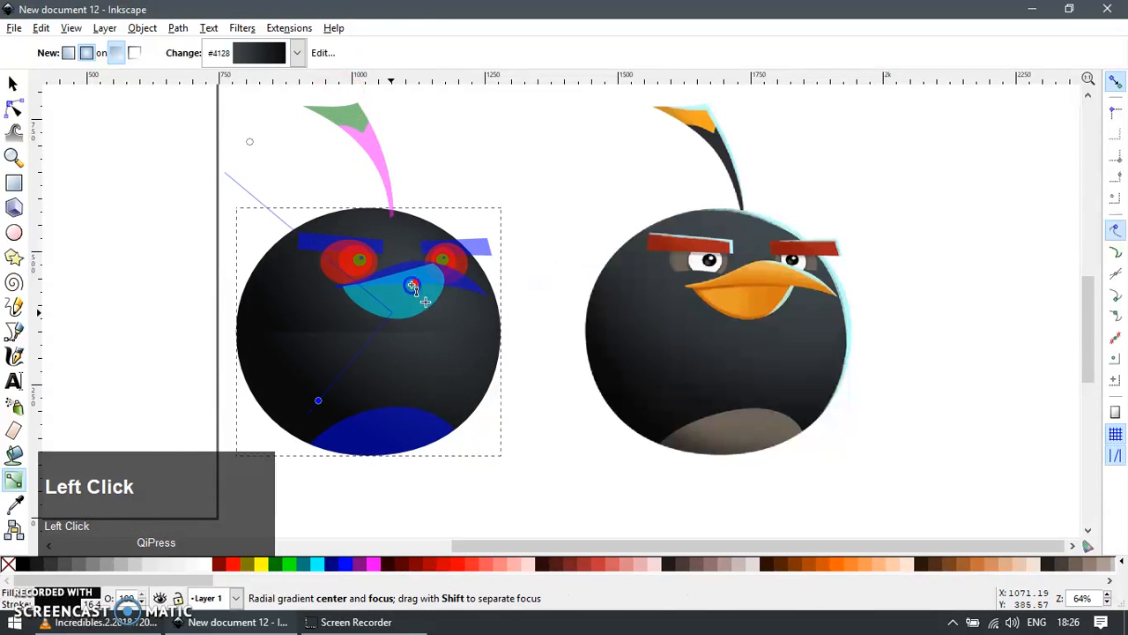
left_click_drag(408, 291, 434, 267)
left_click_drag(344, 377, 298, 405)
left_click_drag(268, 126, 280, 115)
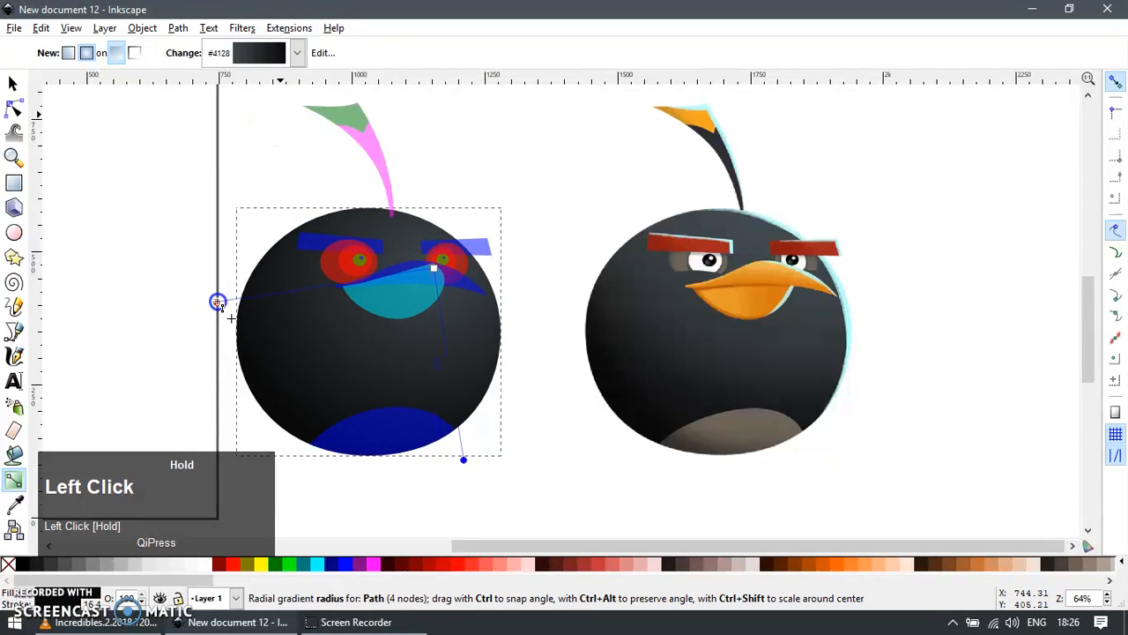
left_click_drag(247, 315, 252, 314)
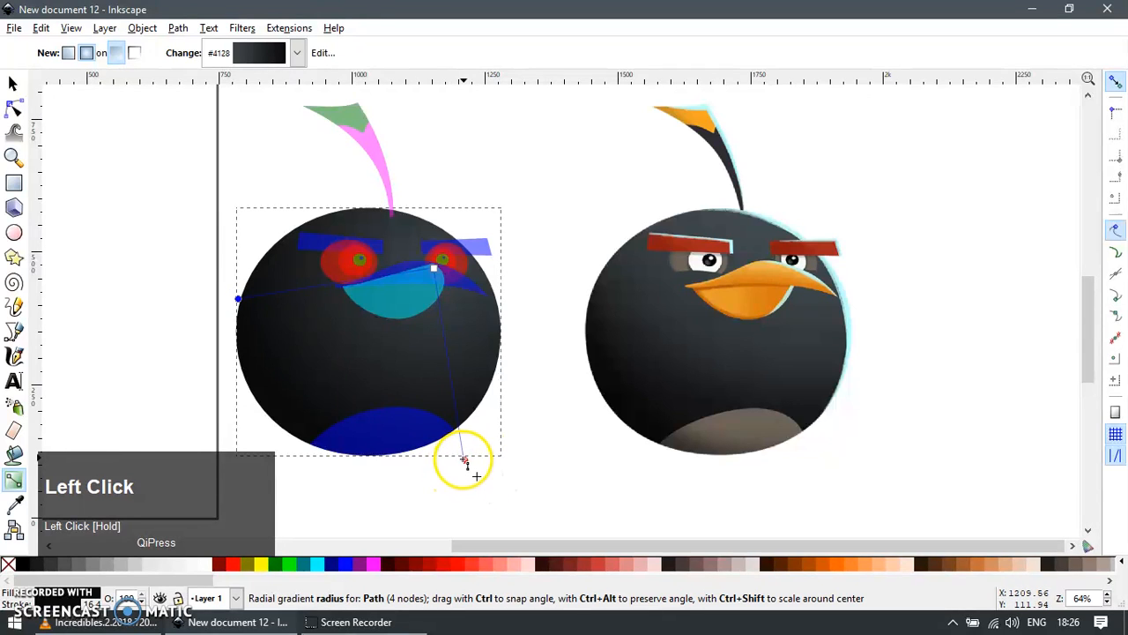
Step: Paste the body's gradient style onto the belly patch and set the patch's opacity to 100
key("F1")
left_click_drag(416, 355, 503, 404)
key("ctrl+z")
left_click(429, 434)
key("ctrl+shift+v")
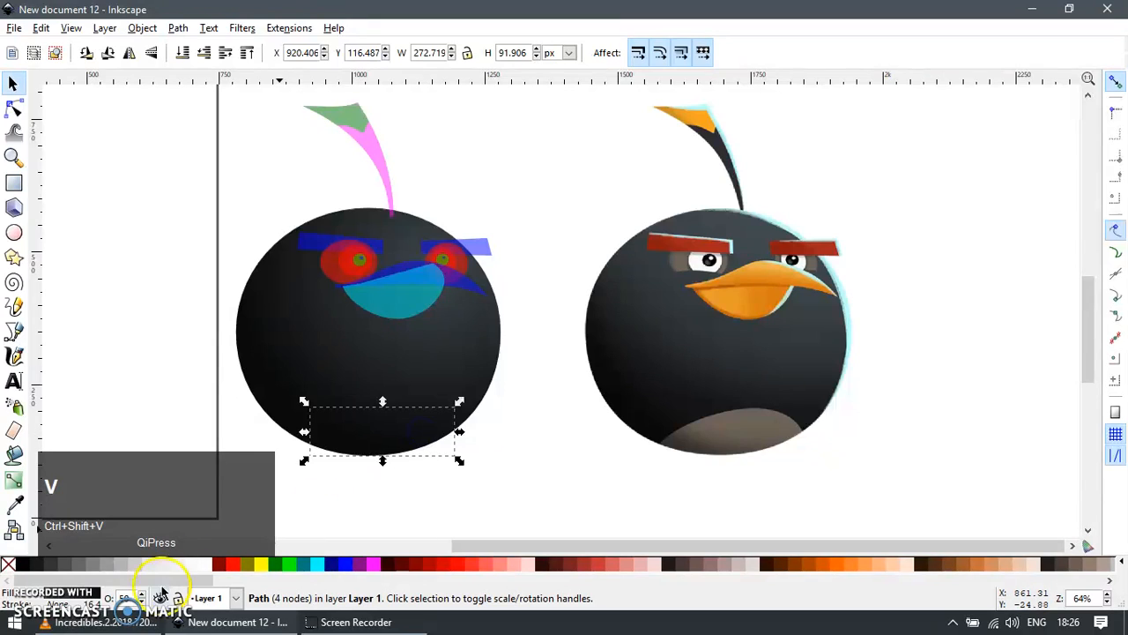
Step: Recolour the belly gradient's centre stop with the brown sampled from the reference's belly patch
key("ctrl+F1")
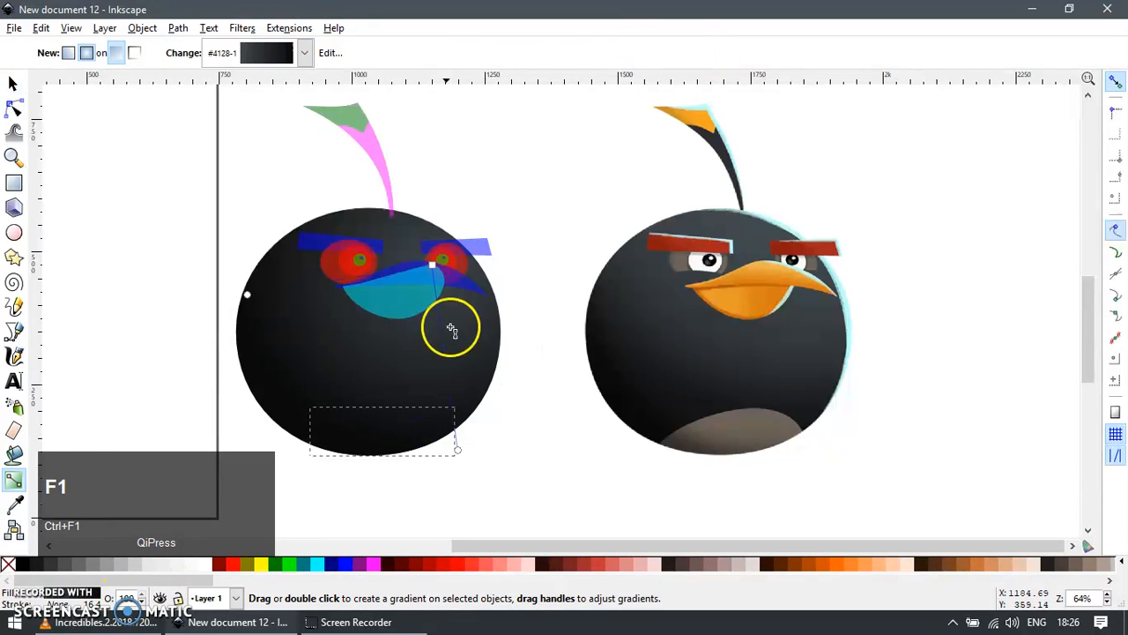
key("F7")
left_click(768, 418)
key("F1")
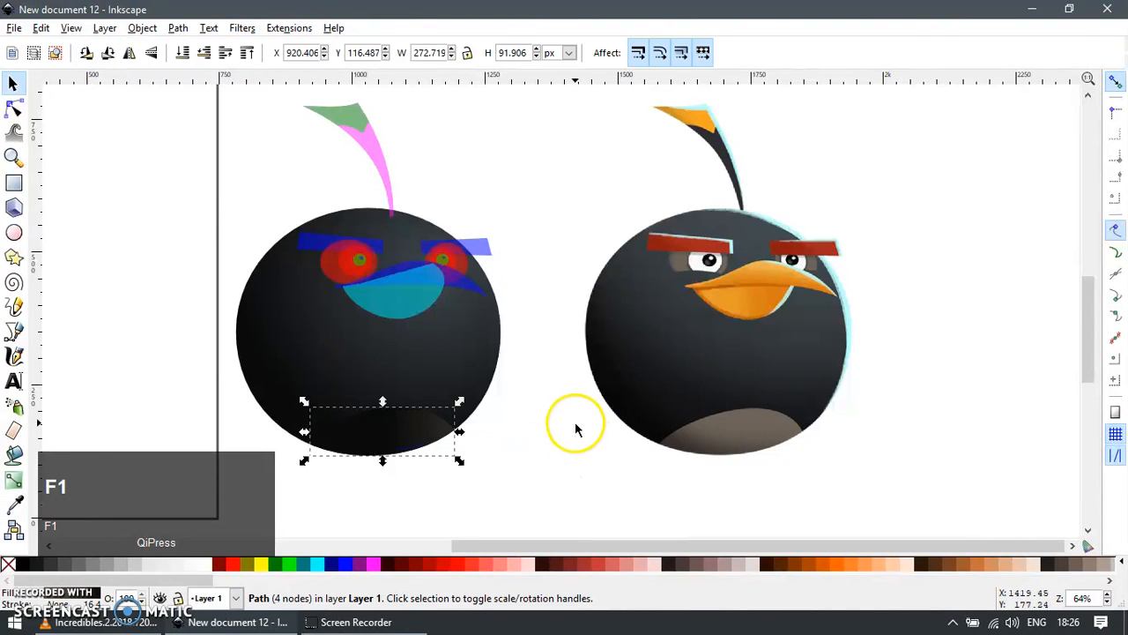
Step: Move the belly gradient's centre to the patch's upper right and adjust both radii to match the reference shading
key("ctrl+F1")
left_click_drag(574, 421, 415, 420)
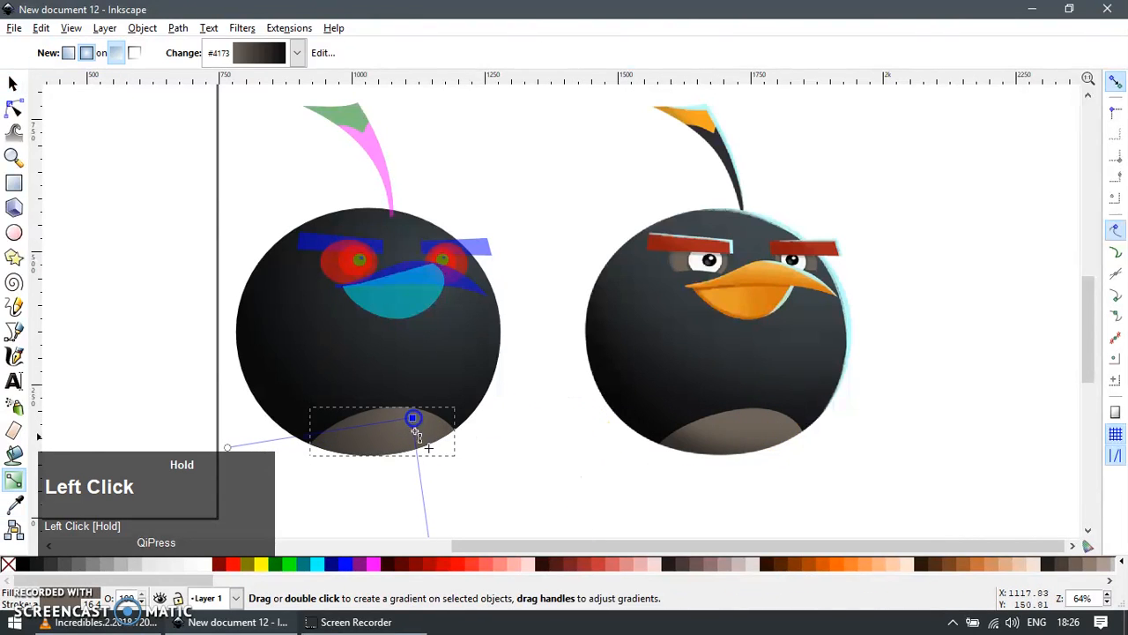
scroll(407, 467, "down", 2)
scroll(418, 527, "up", 1)
left_click_drag(415, 525, 451, 518)
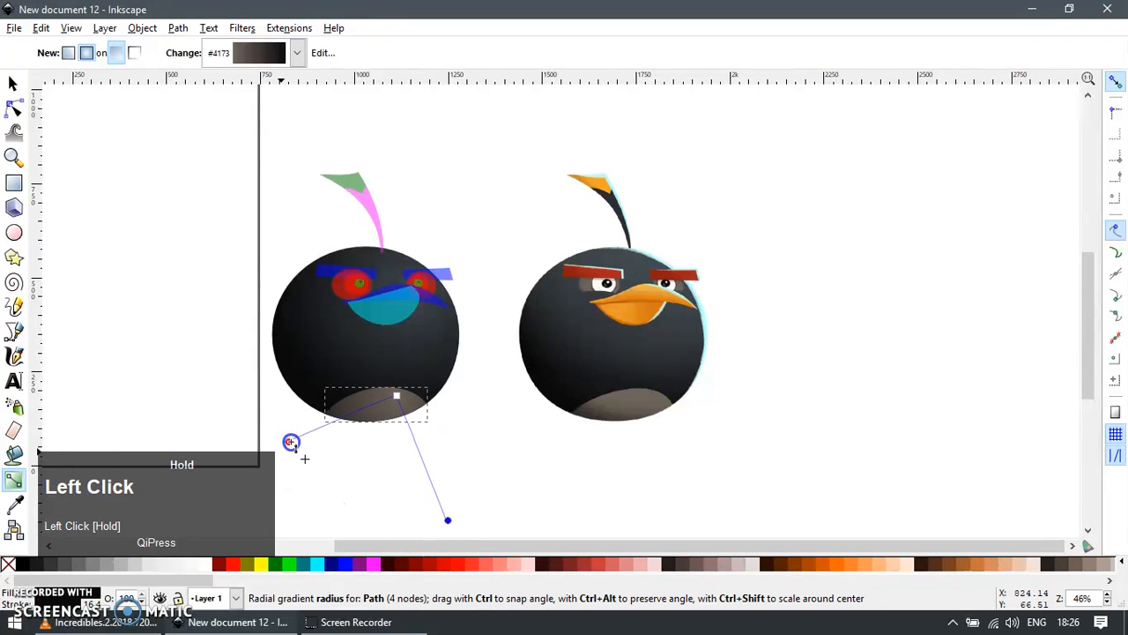
left_click_drag(304, 440, 300, 440)
key("s")
left_click(431, 453)
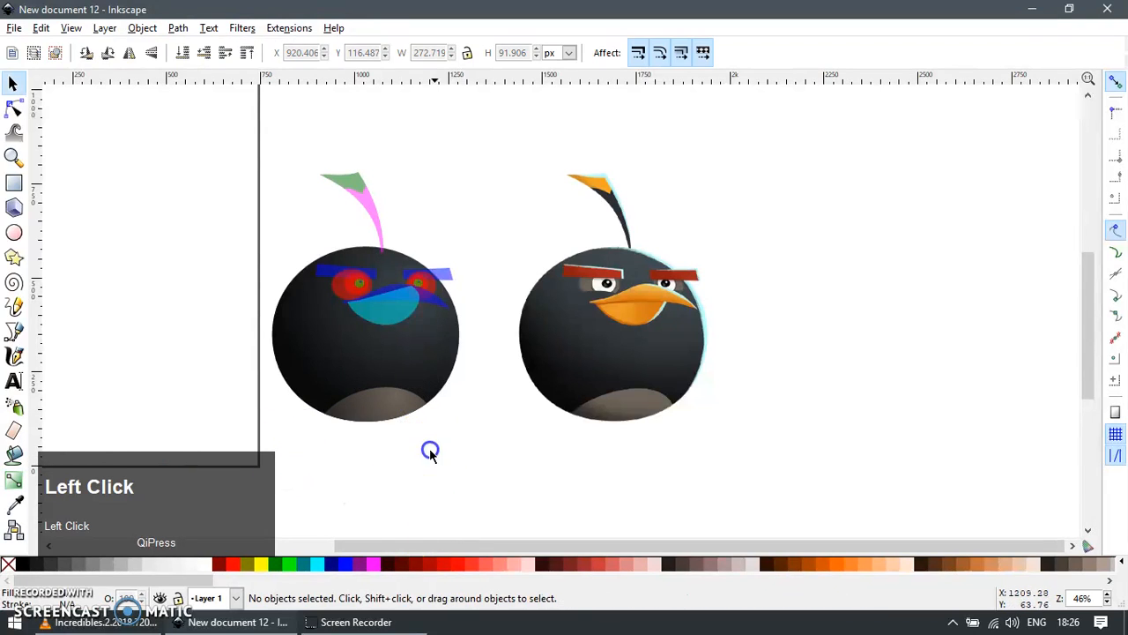
Step: Raise the left eyebrow to the top and create a linear gradient running along its length
left_click_drag(473, 348, 595, 404)
scroll(604, 317, "up", 1)
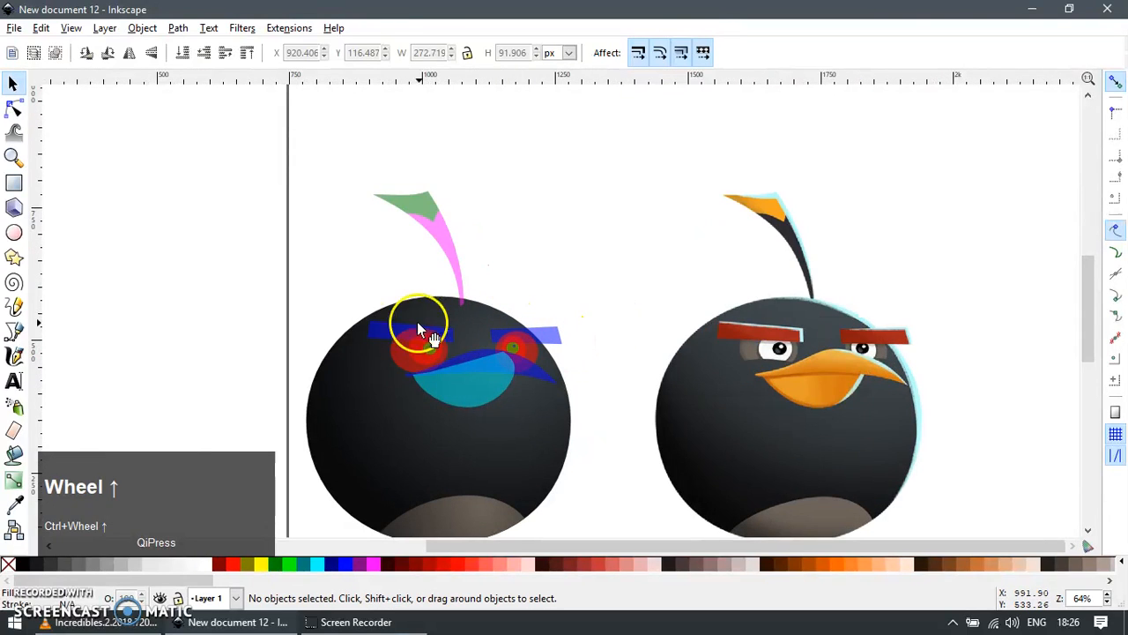
left_click_drag(406, 323, 452, 345)
scroll(519, 361, "up", 1, "ctrl")
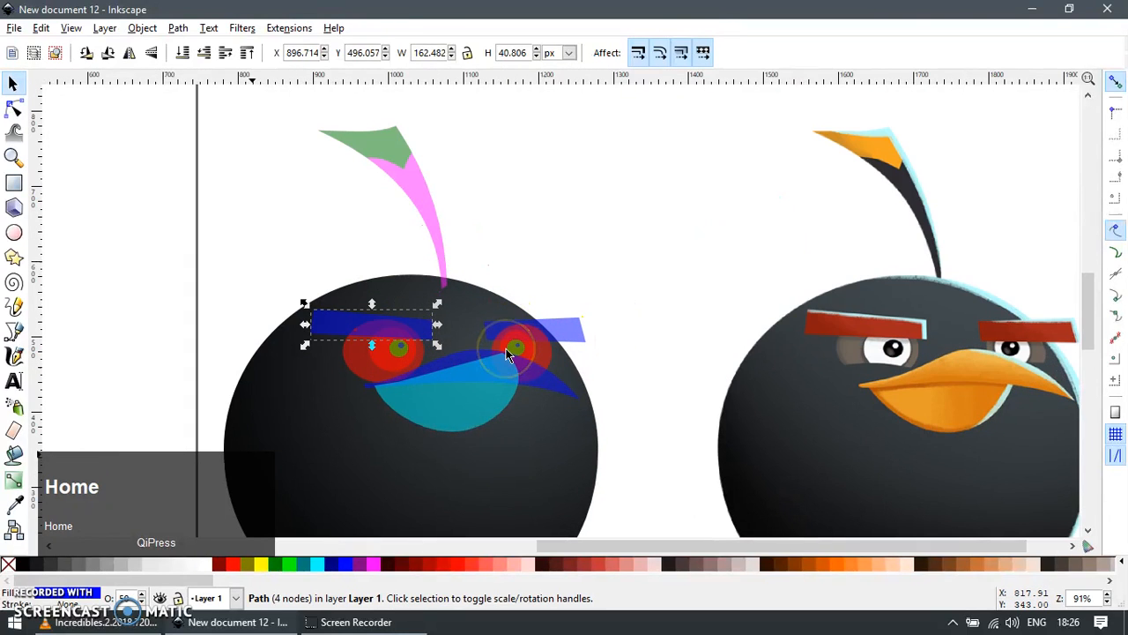
key("ctrl+F1")
left_click(68, 53)
left_click_drag(307, 244, 445, 256)
Step: Colour the left eyebrow's gradient stops with reds sampled from the reference eyebrow's two ends and set its opacity to 100
key("F7")
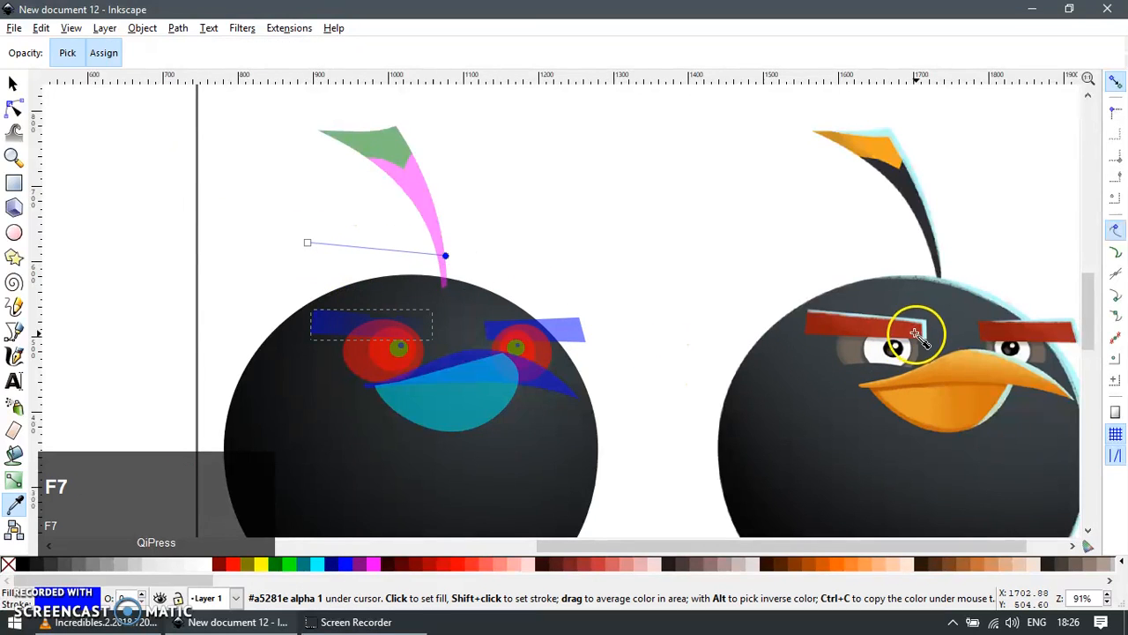
left_click(916, 333)
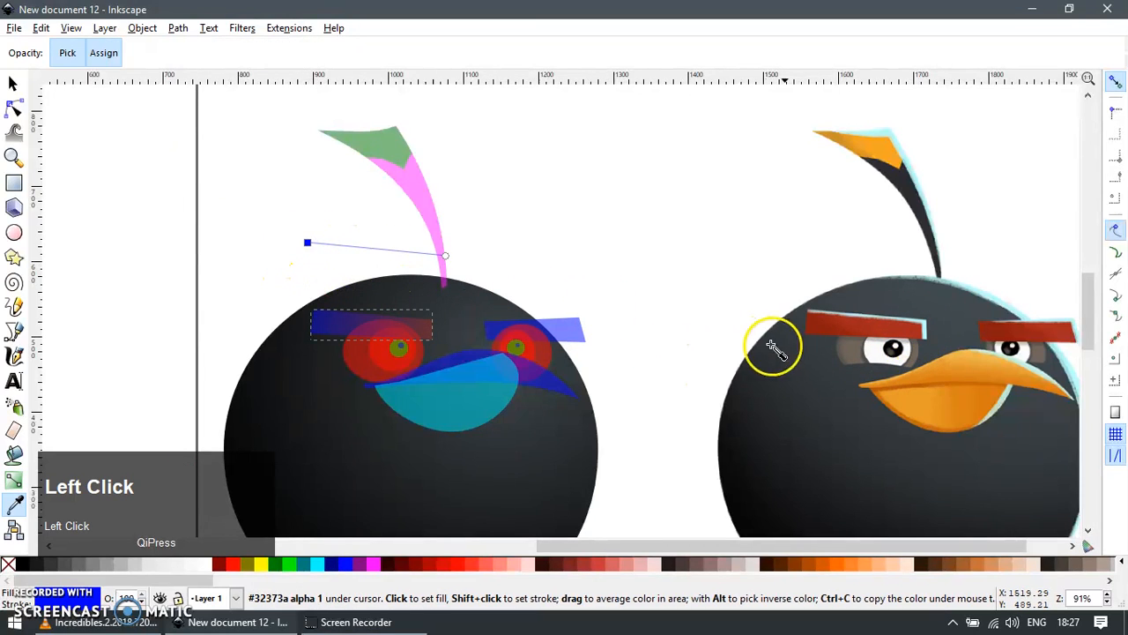
left_click(814, 327)
key("F1")
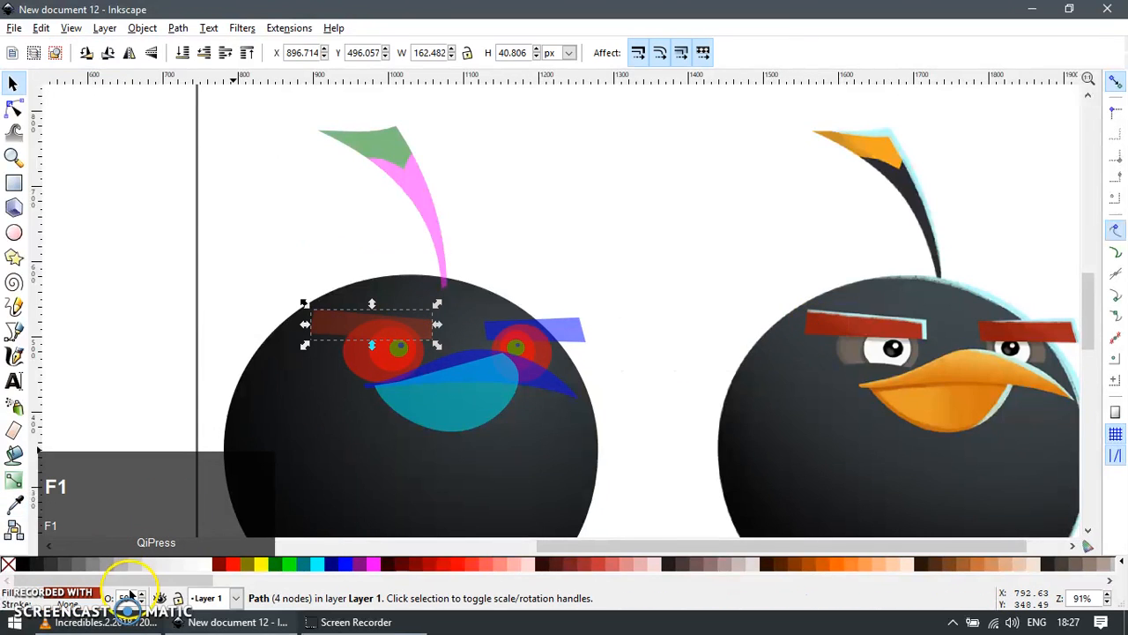
key("Return")
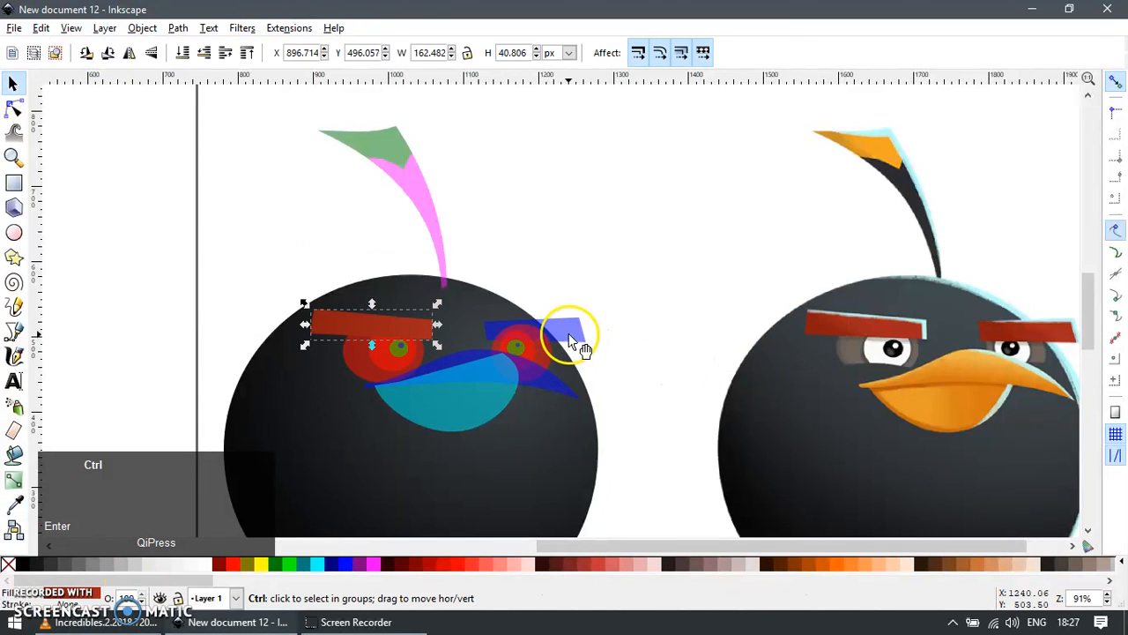
Step: Reposition the left eyebrow's gradient handles just beyond the two ends of the eyebrow
key("ctrl+F1")
key("ctrl+a")
left_click_drag(307, 243, 302, 303)
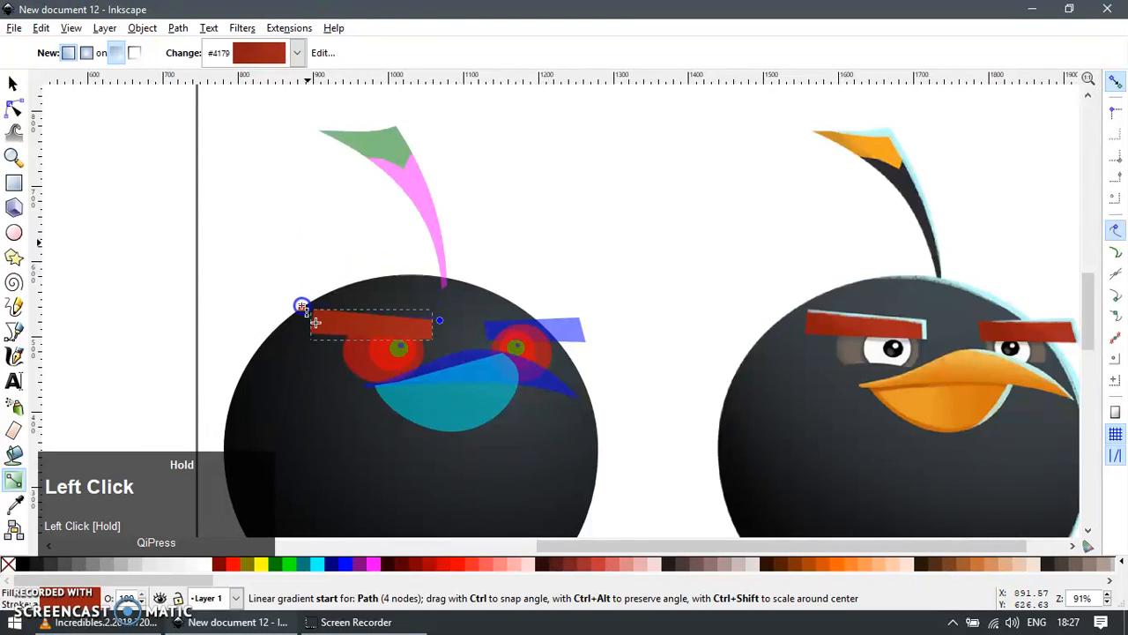
Step: Copy the left eyebrow's style onto the right eyebrow
scroll(509, 334, "up", 2)
key("F1")
left_click(359, 321)
key("ctrl+c")
left_click(575, 330)
key("ctrl+shift+v")
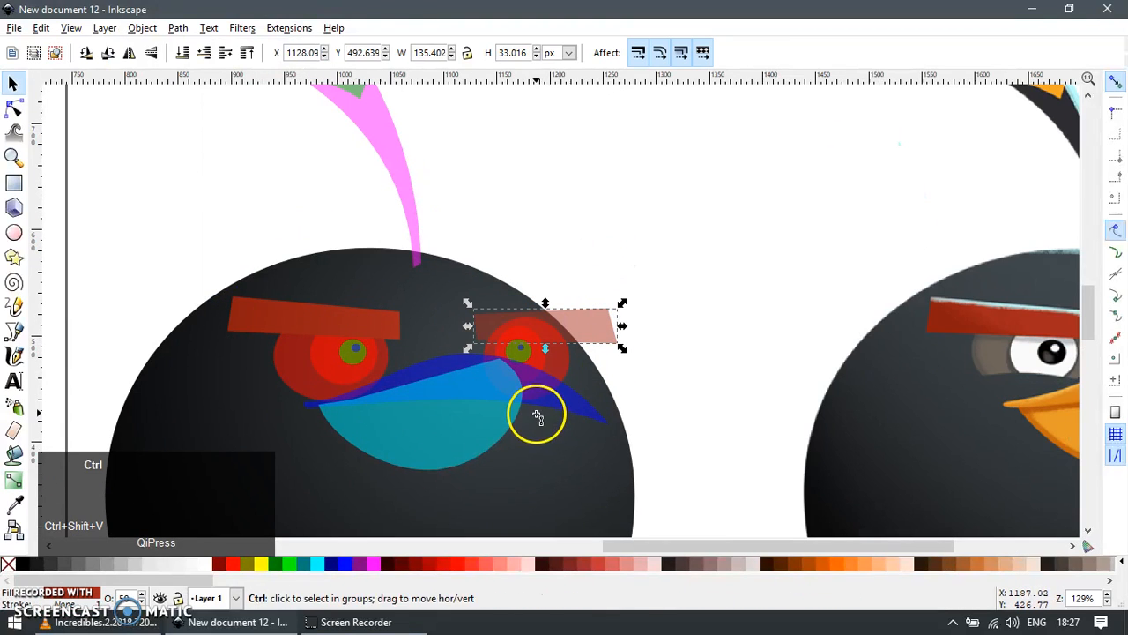
Step: Align the right eyebrow's gradient handles with its two ends and set its opacity to 100
key("ctrl+F1")
left_click_drag(410, 323, 621, 317)
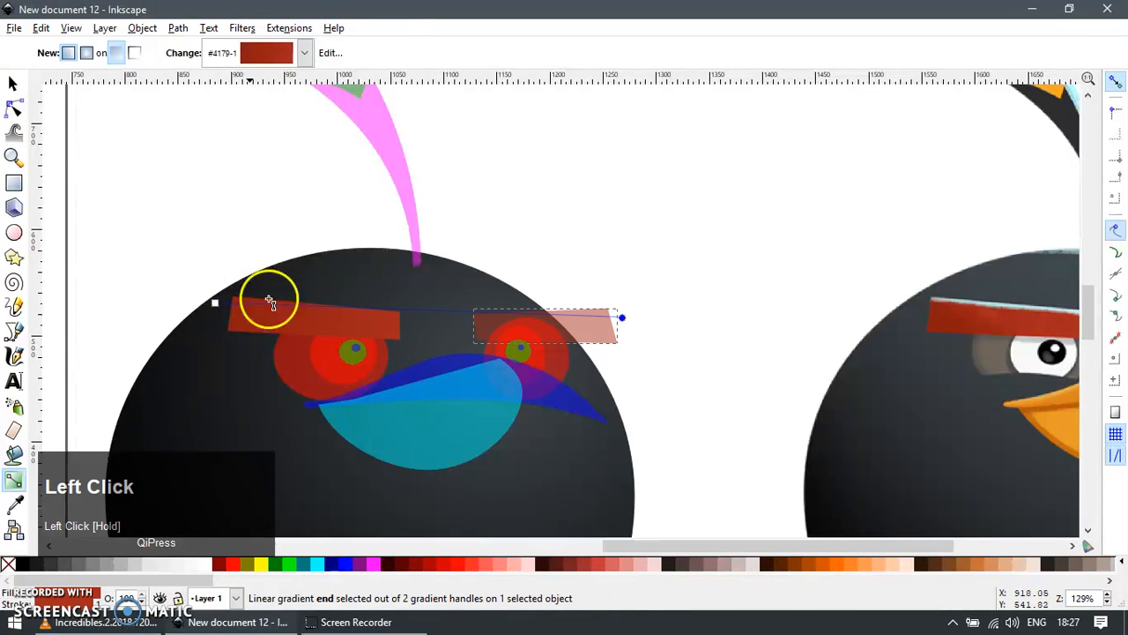
left_click(474, 322)
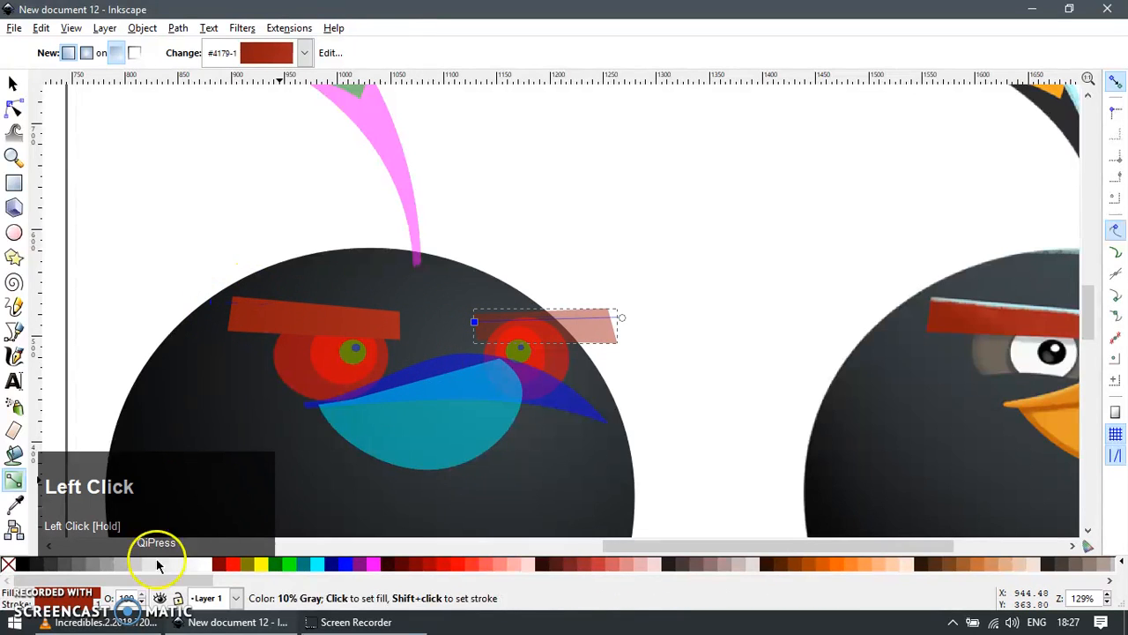
key("F1")
key("ctrl+z")
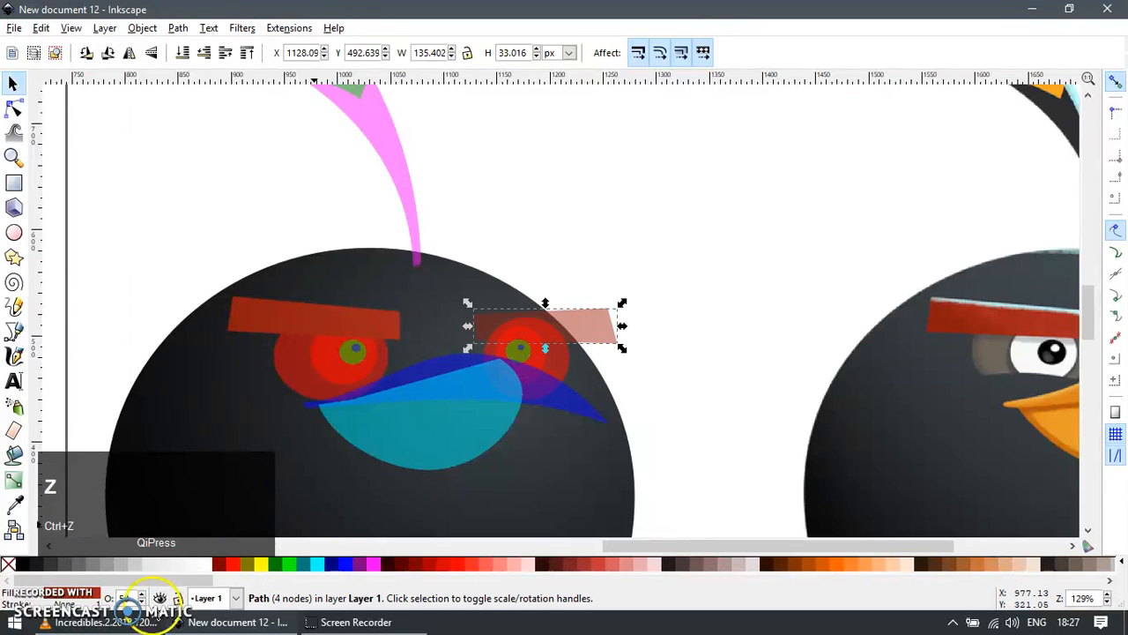
key("Return")
Step: Copy the body's gradient style onto the outer ellipse of the left eye
scroll(402, 325, "down", 1)
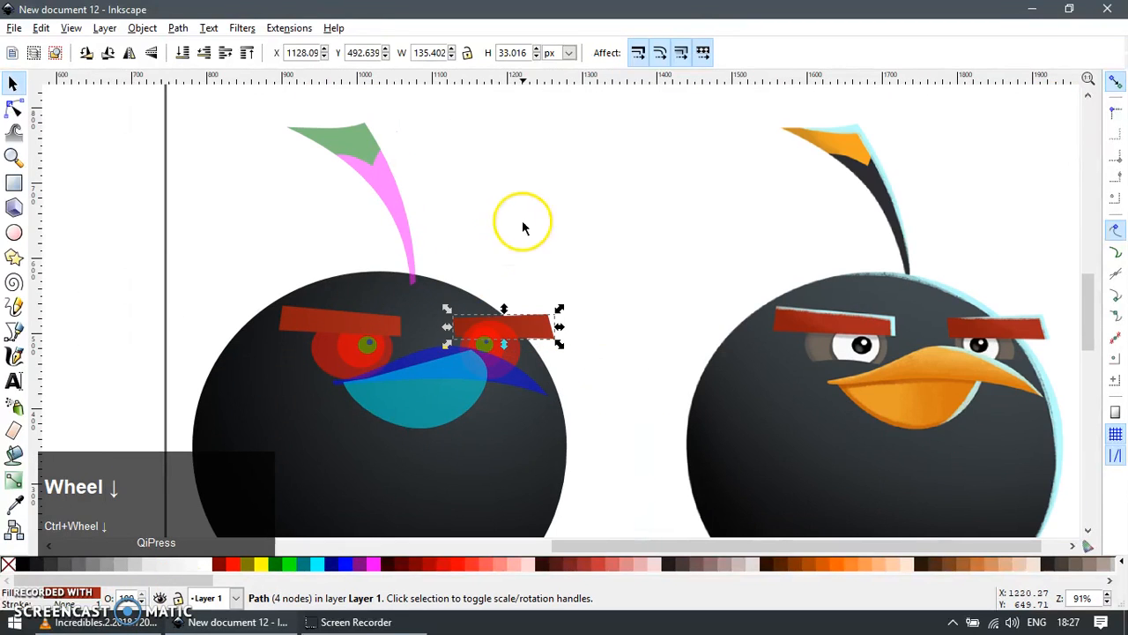
key("z")
left_click_drag(207, 208, 949, 473)
key("F1")
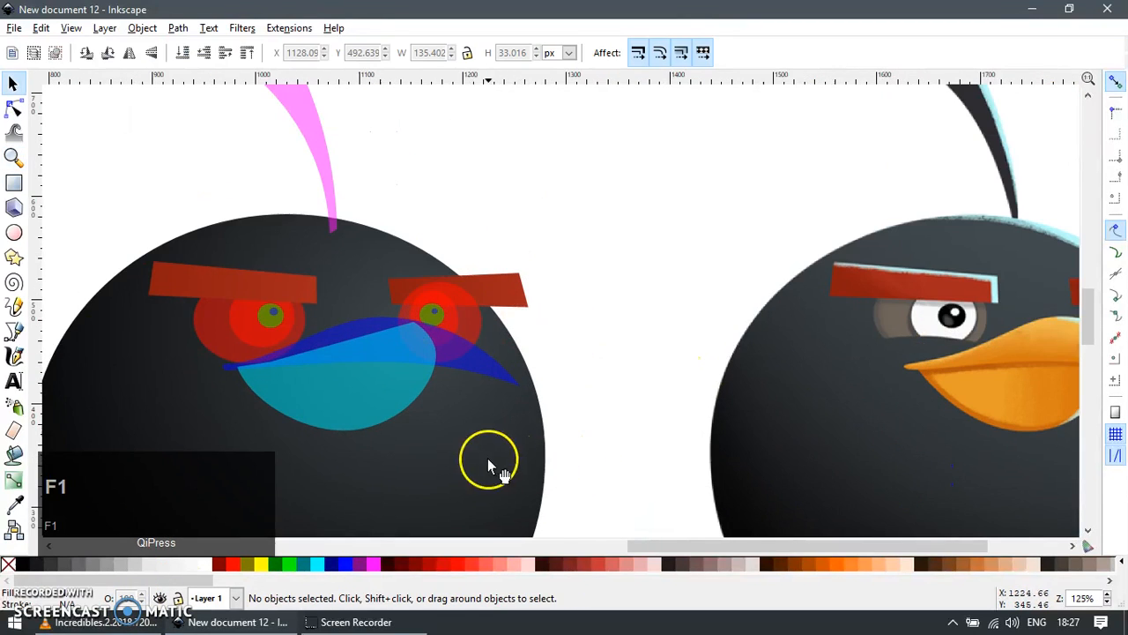
key("ctrl+z")
key("ctrl+c")
left_click(236, 346, "ctrl")
key("ctrl+shift+v")
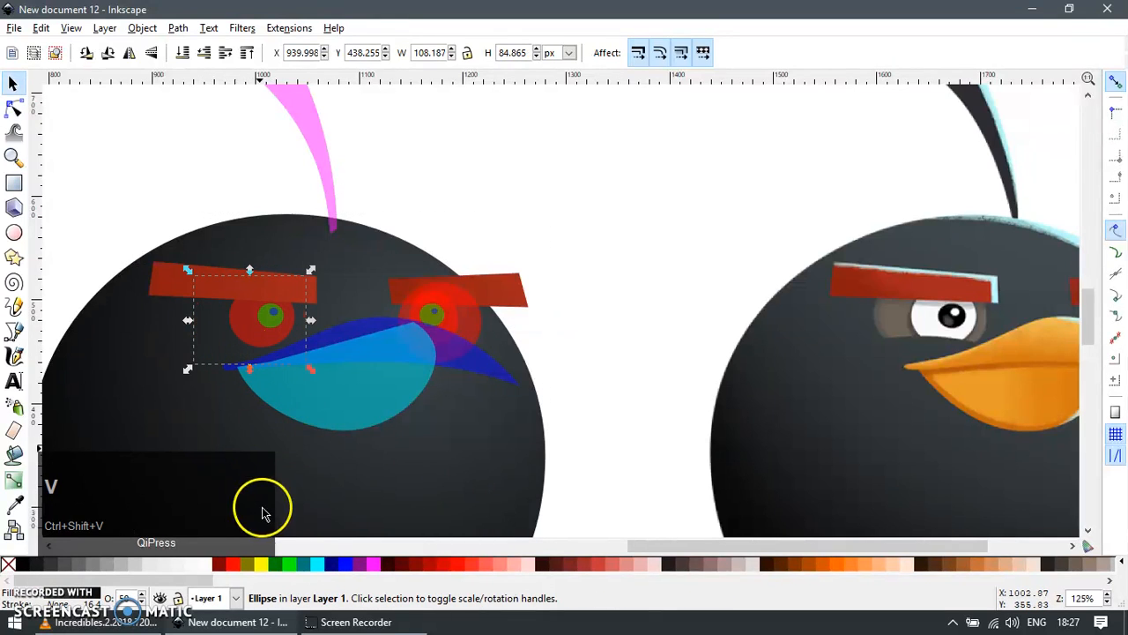
Step: Centre the gradient on the left eye's outer ellipse, colour its centre stop with brown sampled from the reference, and set opacity to 100
key("ctrl+F1")
left_click_drag(410, 322, 245, 328)
key("F7")
left_click(793, 335)
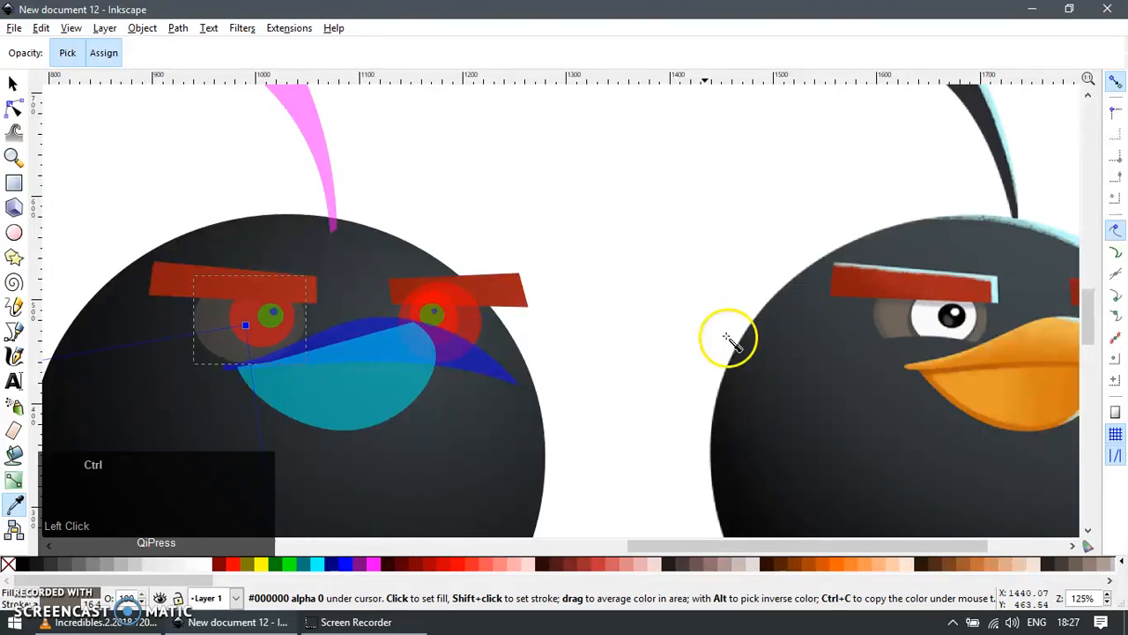
scroll(602, 388, "down", 1)
key("F1")
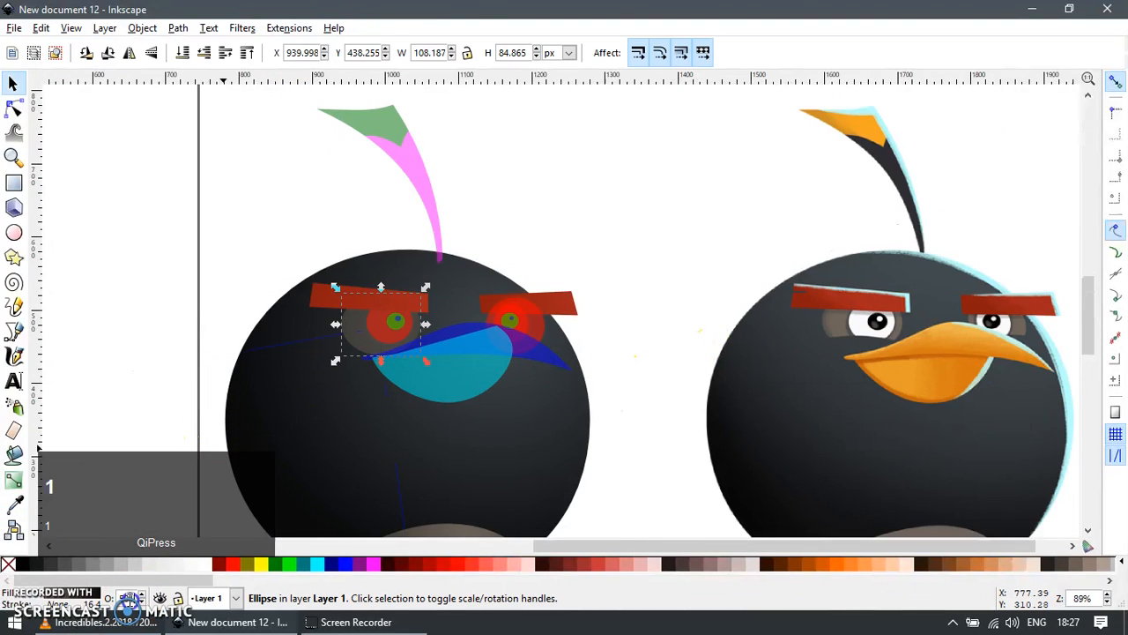
key("Return")
Step: Try different centre and radius positions for the left outer eye ellipse's radial gradient to imitate the reference shading
key("ctrl+F1")
left_click_drag(127, 371, 274, 357)
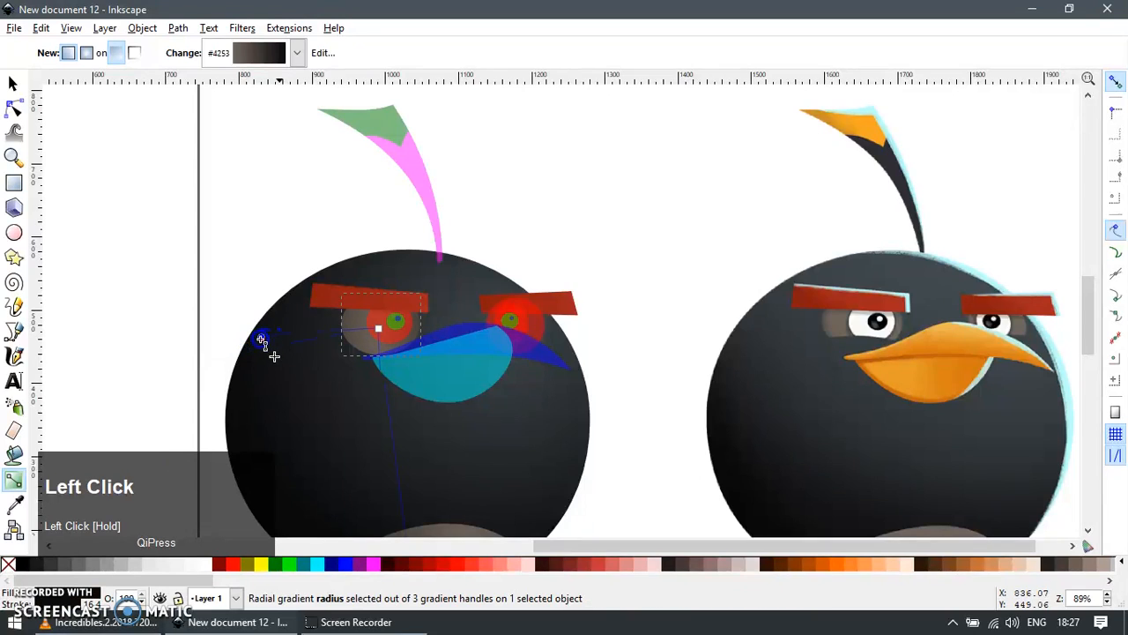
scroll(398, 530, "down", 4, "ctrl")
left_click(414, 499)
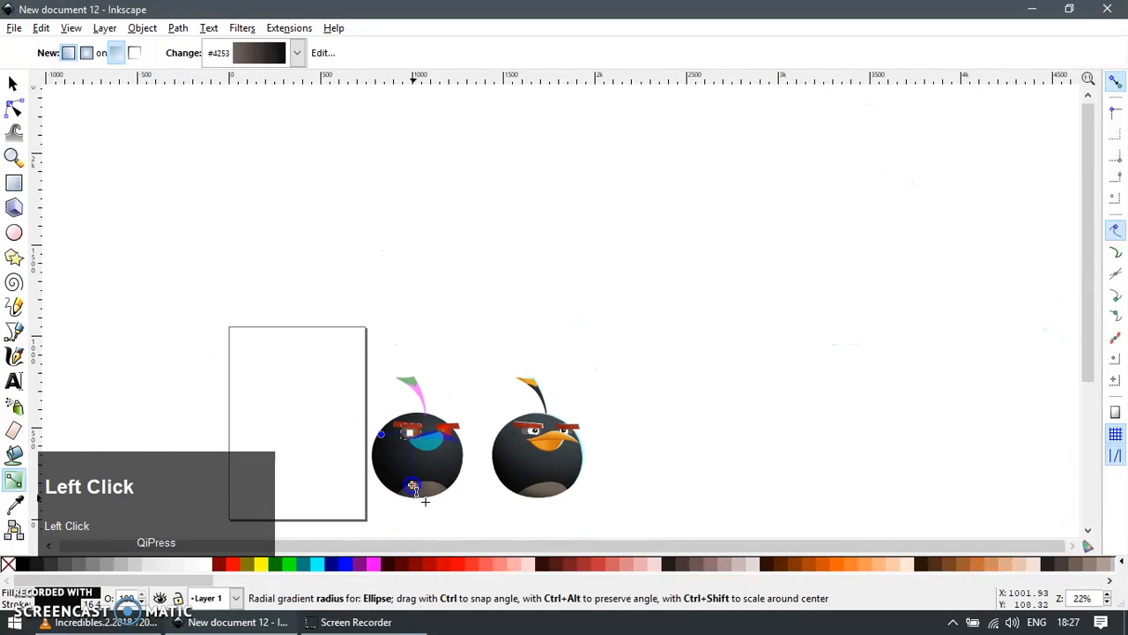
scroll(422, 456, "up", 4, "ctrl")
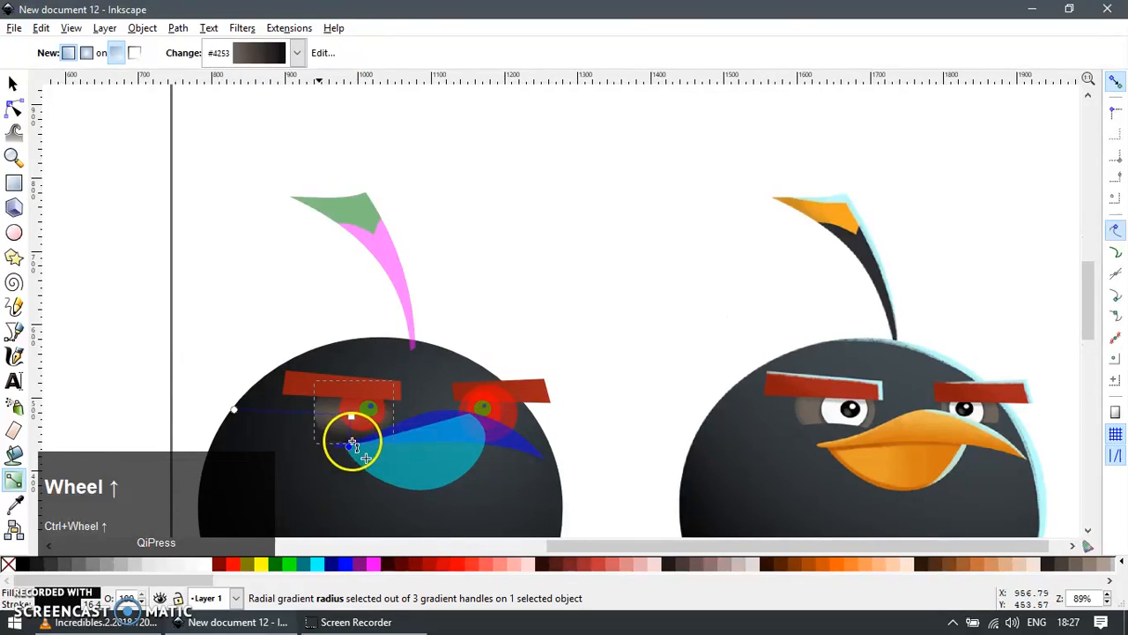
left_click(232, 410)
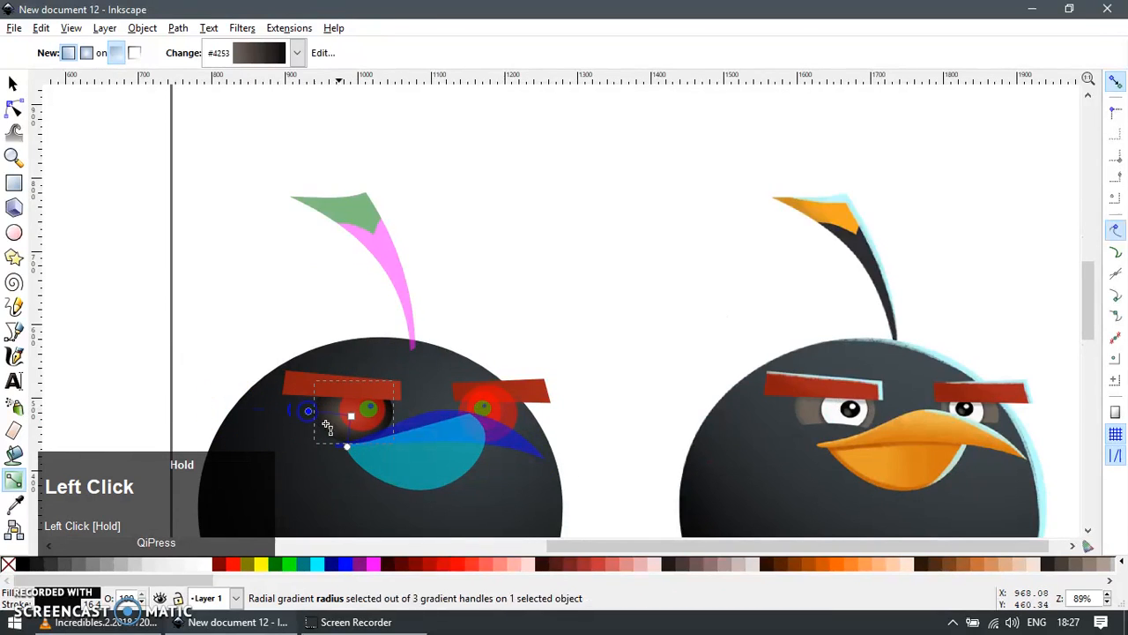
scroll(342, 430, "up", 1, "ctrl")
left_click_drag(362, 425, 395, 414)
left_click_drag(337, 406, 298, 412)
left_click(388, 442)
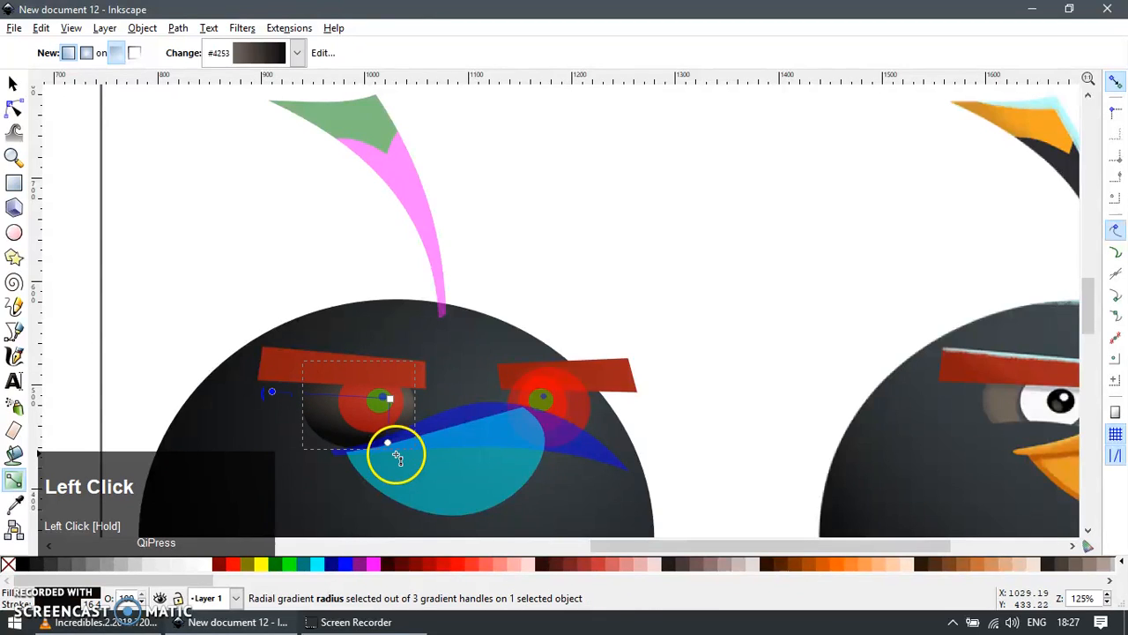
left_click_drag(374, 488, 359, 487)
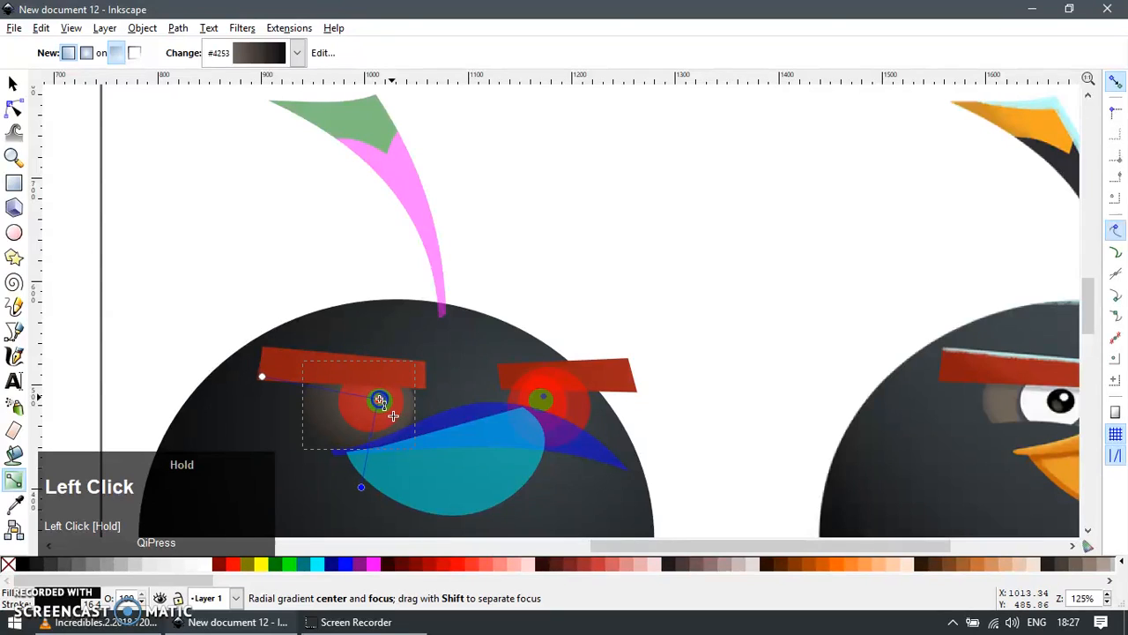
left_click(278, 373)
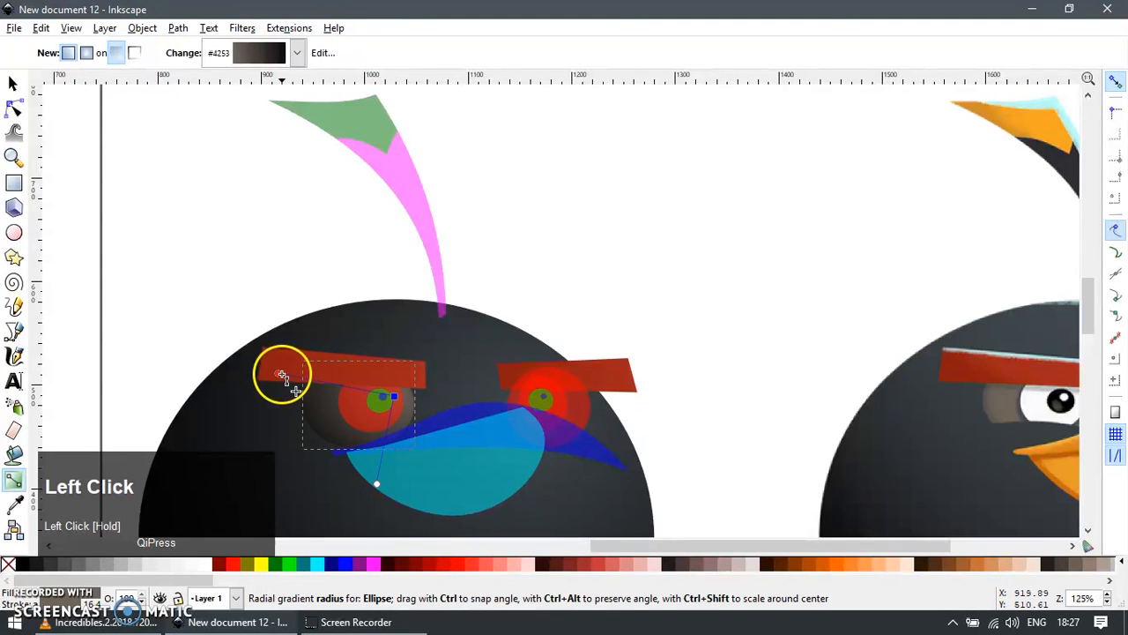
Step: Recolour the outer stop of the left outer eye ellipse's gradient with the brown sampled from the reference's eye socket
key("F7")
left_click(993, 414)
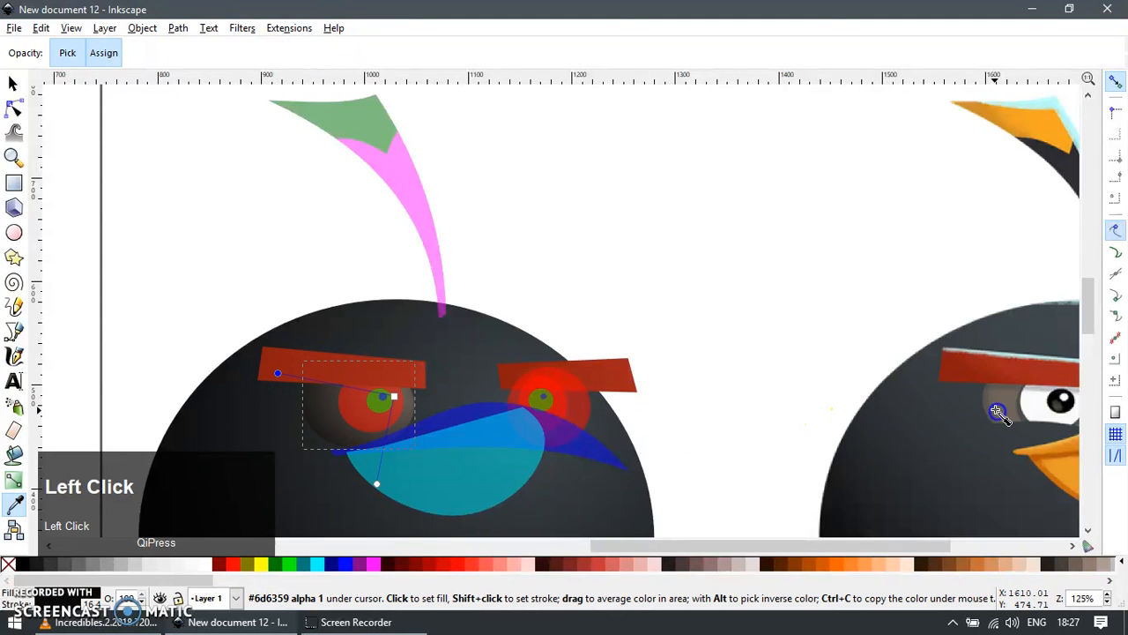
key("F1")
left_click(322, 423)
key("ctrl+z")
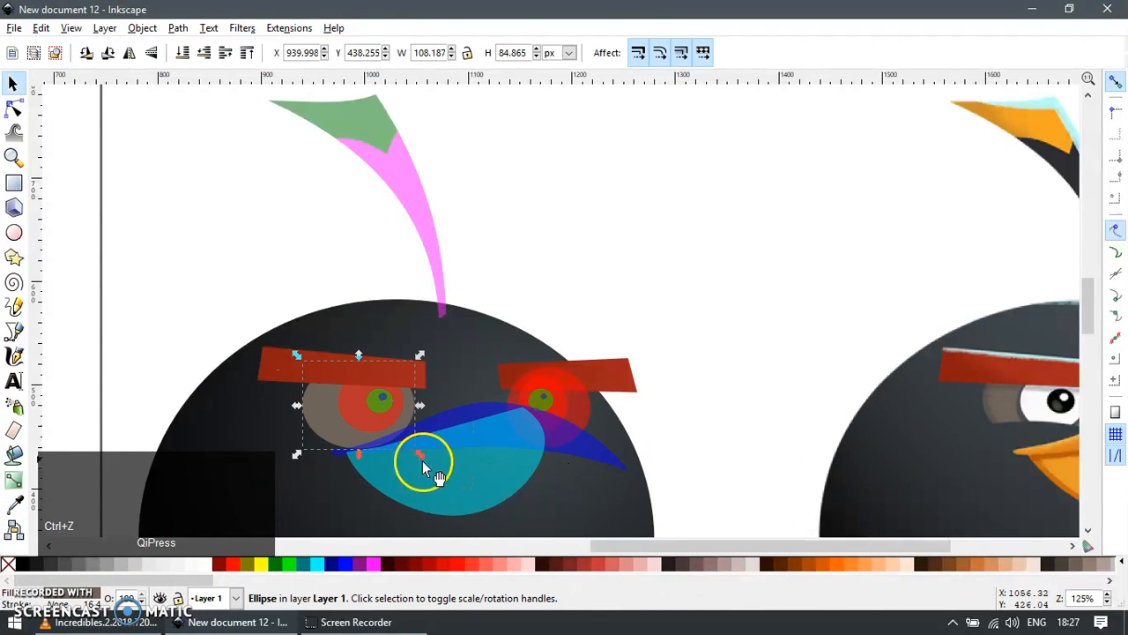
key("F6")
key("F7")
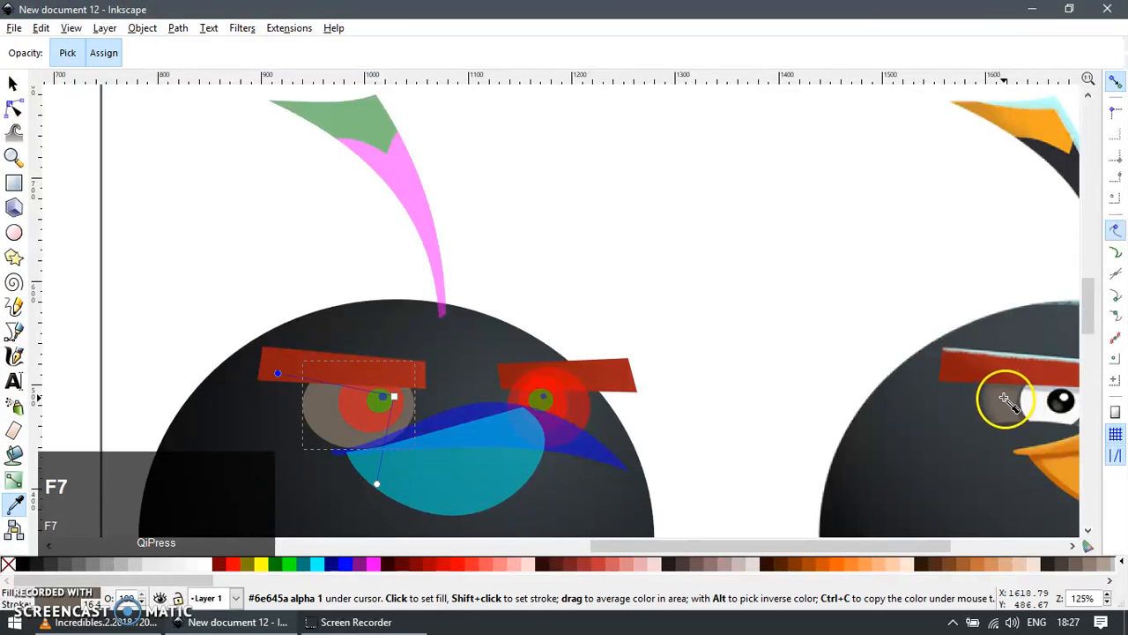
key("F1")
left_click(363, 465)
Step: Cut a thin crescent along the left outer eye ellipse's lower edge by subtracting a slightly shifted yellow copy, and fill it bright green
scroll(308, 439, "up", 1)
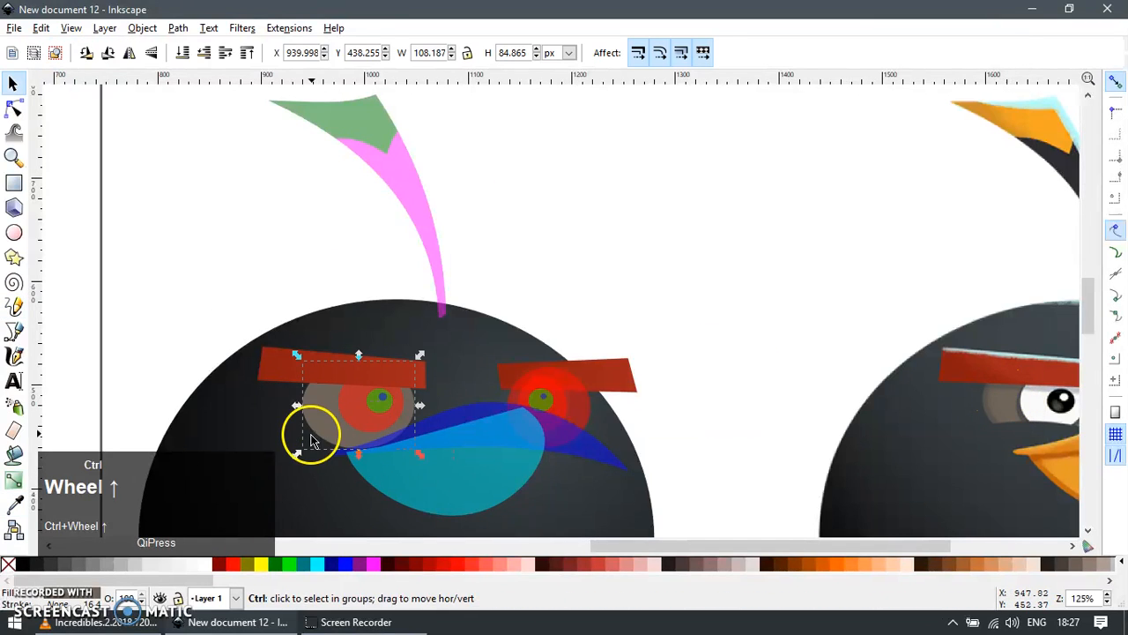
key("Home")
left_click(261, 564)
left_click_drag(331, 414, 336, 413)
left_click(344, 449, "shift")
key("ctrl+minus")
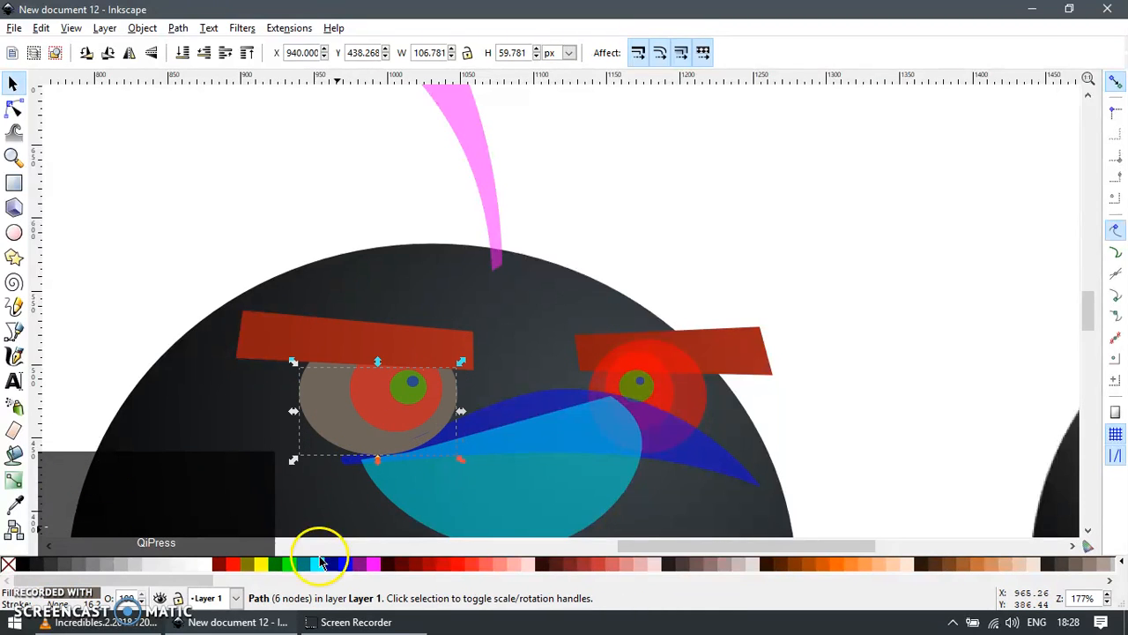
left_click(291, 562)
Step: Fill the green crescent under the left outer eye ellipse with the brown sampled from the reference's eye socket
scroll(504, 409, "down", 2, "ctrl")
key("F7")
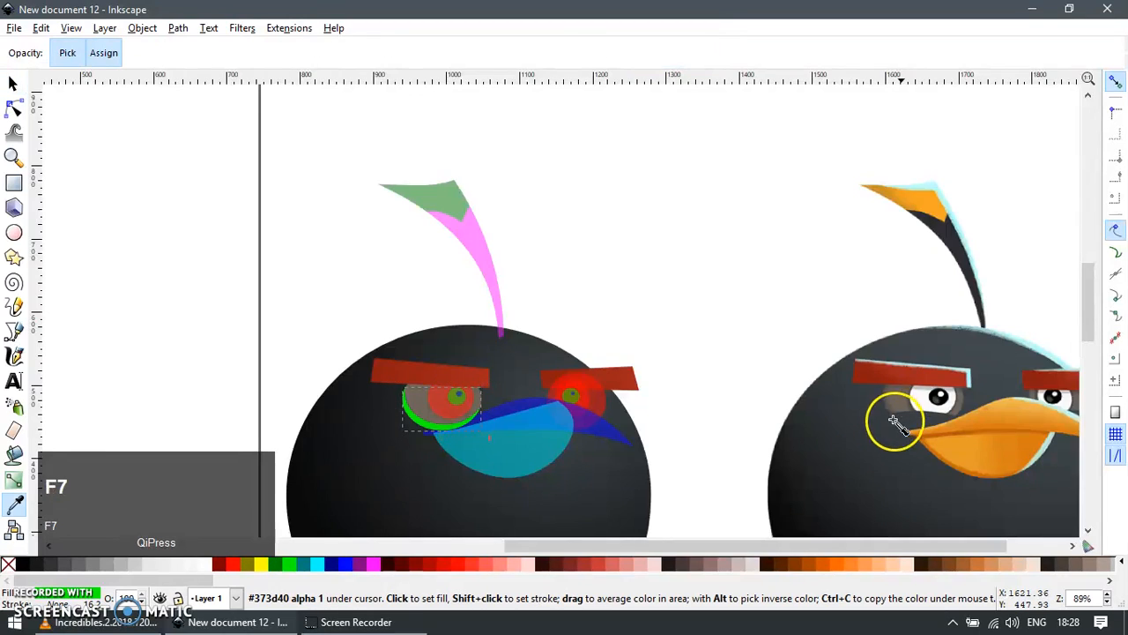
scroll(908, 428, "up", 3, "ctrl")
scroll(908, 427, "up", 1, "ctrl")
left_click(627, 391, "ctrl")
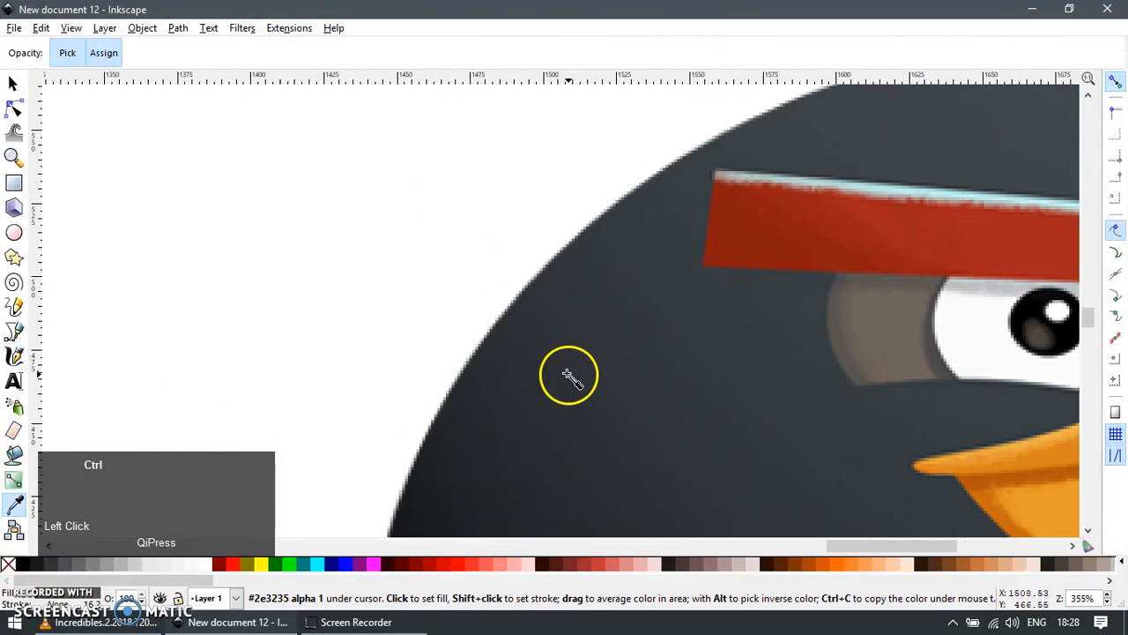
scroll(561, 394, "down", 3, "ctrl")
scroll(560, 394, "down", 1, "ctrl")
key("F1")
left_click(189, 414, "shift")
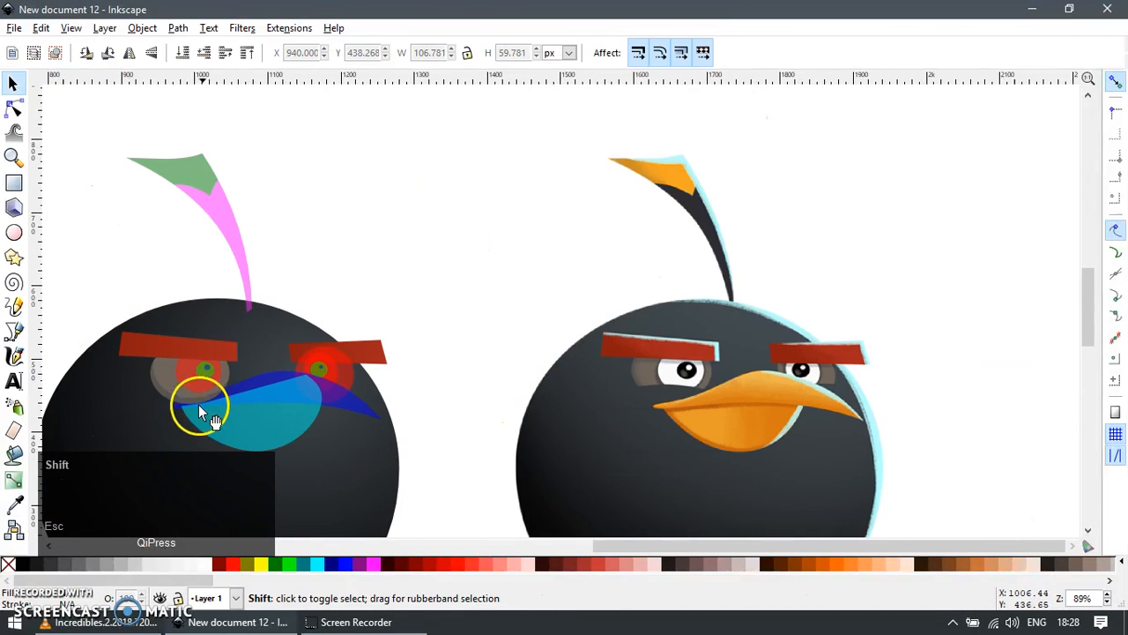
Step: Draw an ellipse about 186 × 77 px below the reference bird's left eye and fill it yellow
scroll(996, 366, "up", 2, "ctrl")
key("e")
left_click_drag(704, 334, 925, 391)
key("F1")
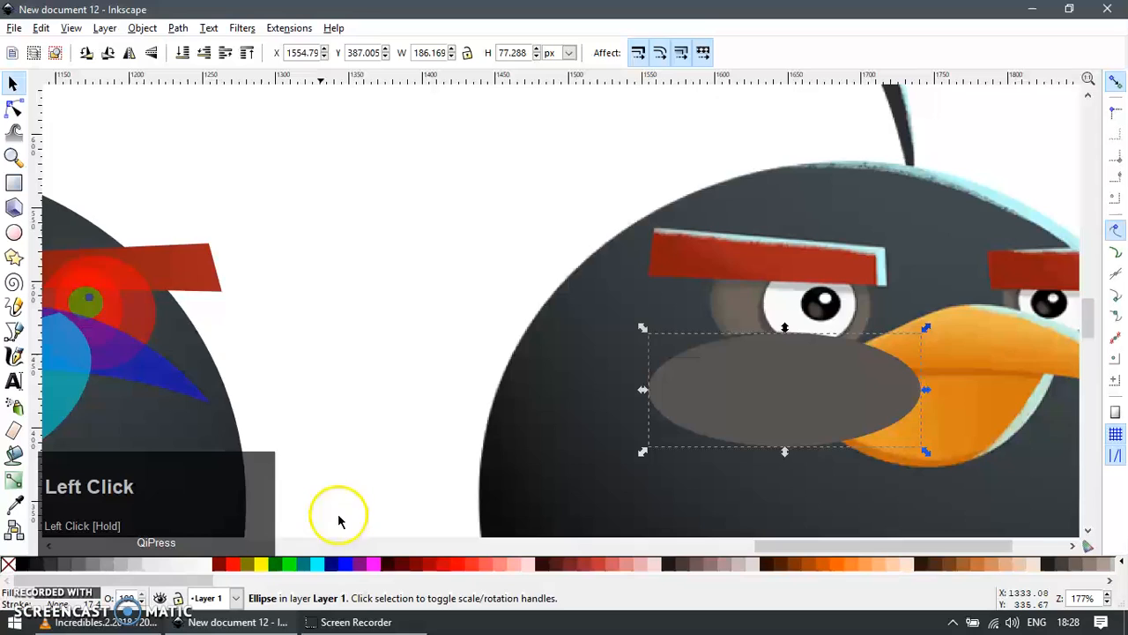
left_click(264, 564)
Step: Draw a second yellow ellipse about 132 × 50 px and place it just below the reference bird's right eye
scroll(521, 338, "down", 2, "ctrl")
scroll(901, 391, "up", 2, "ctrl")
key("e")
mouse_move(589, 259)
left_mouse_down()
mouse_move(710, 298)
mouse_move(761, 330)
left_mouse_up()
key("F1")
mouse_move(710, 287)
left_mouse_down()
mouse_move(690, 305)
mouse_move(684, 294)
left_mouse_up()
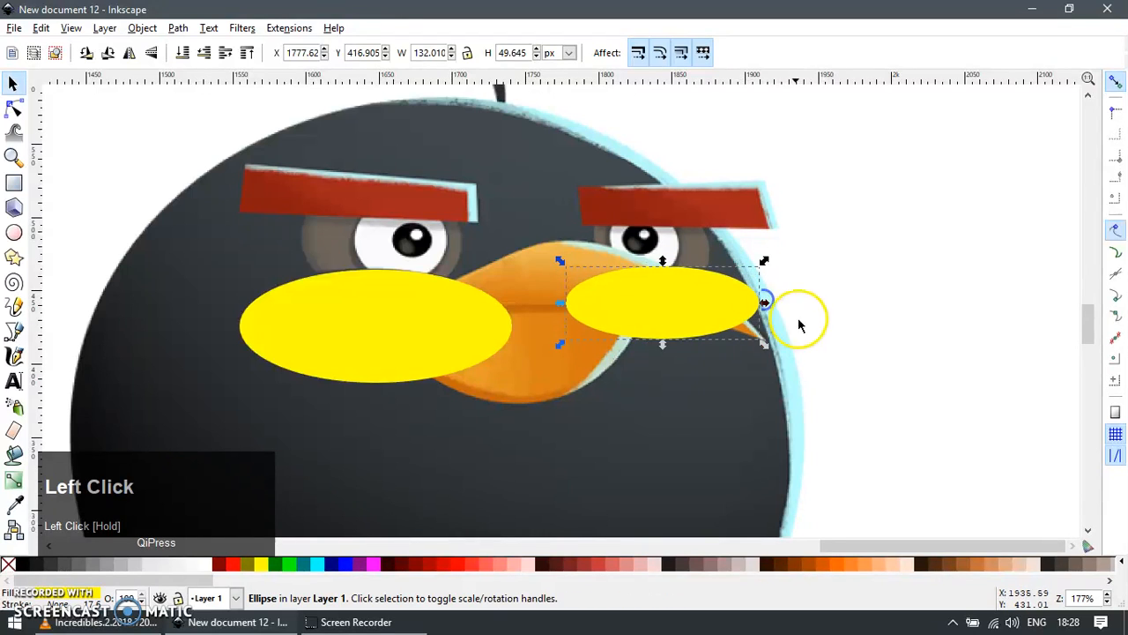
Step: Draw a narrow upright yellow rectangle over the reference body's right edge, beside the beak tip
key("r")
left_click_drag(766, 328, 806, 472)
key("F1")
Step: Group the rectangle with the two yellow ellipses, shift the group left, and fill it navy blue
left_click(709, 330, "shift")
left_click(542, 321, "shift")
scroll(687, 318, "down", 3, "ctrl")
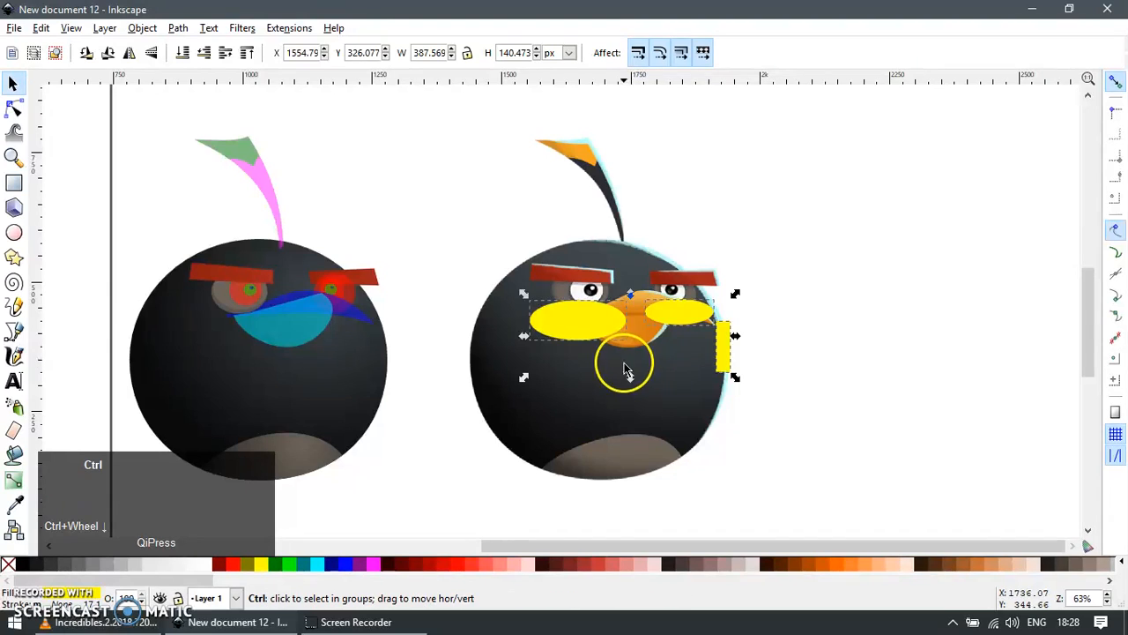
left_click_drag(696, 313, 611, 314)
left_click(341, 561)
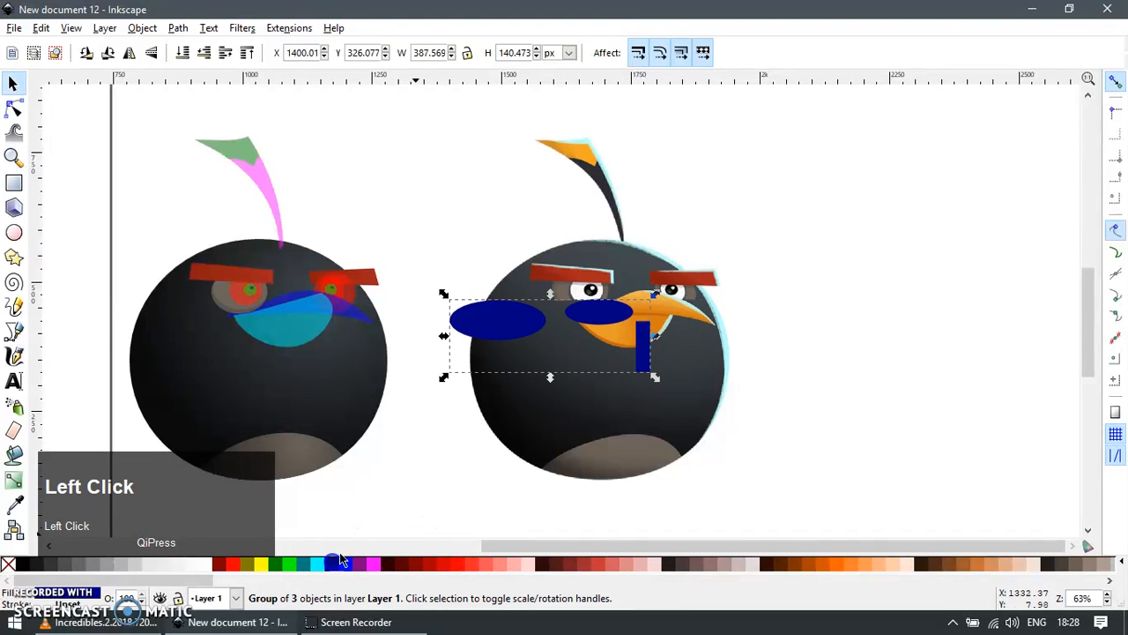
Step: Align the right edge of the navy group with the right edge of the traced body
left_click(361, 373, "shift")
key("ctrl+shift+a")
left_click(1011, 155)
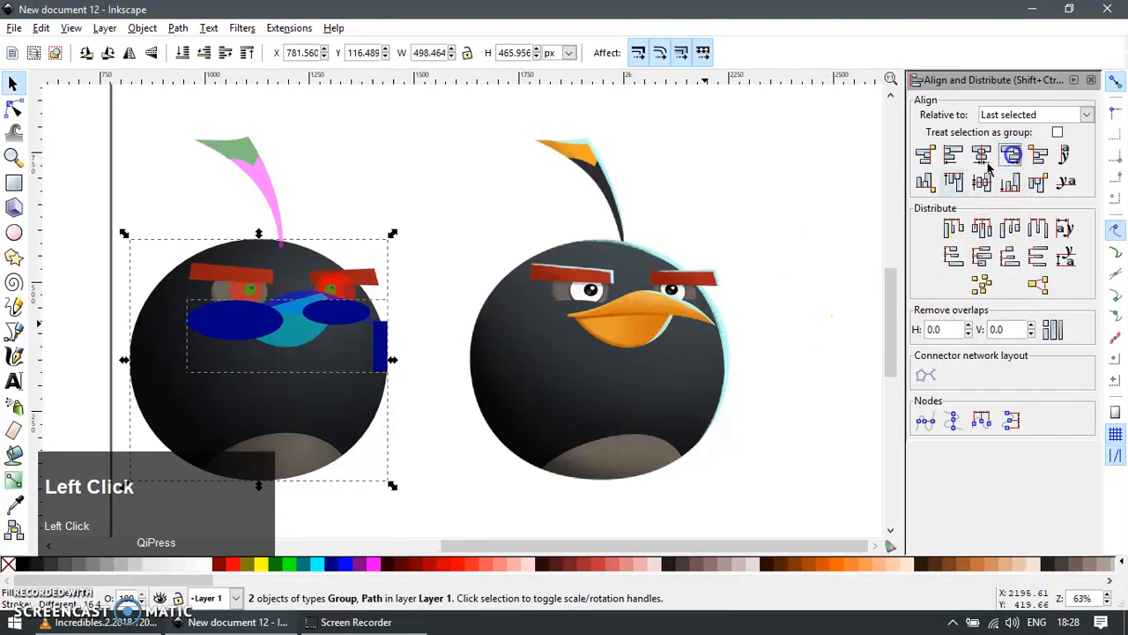
left_click(408, 446)
Step: Bring the traced lower beak to the front and fill it with orange sampled from the reference beak at opacity 100
scroll(296, 328, "up", 1)
left_click_drag(298, 327, 323, 377)
key("ctrl+z")
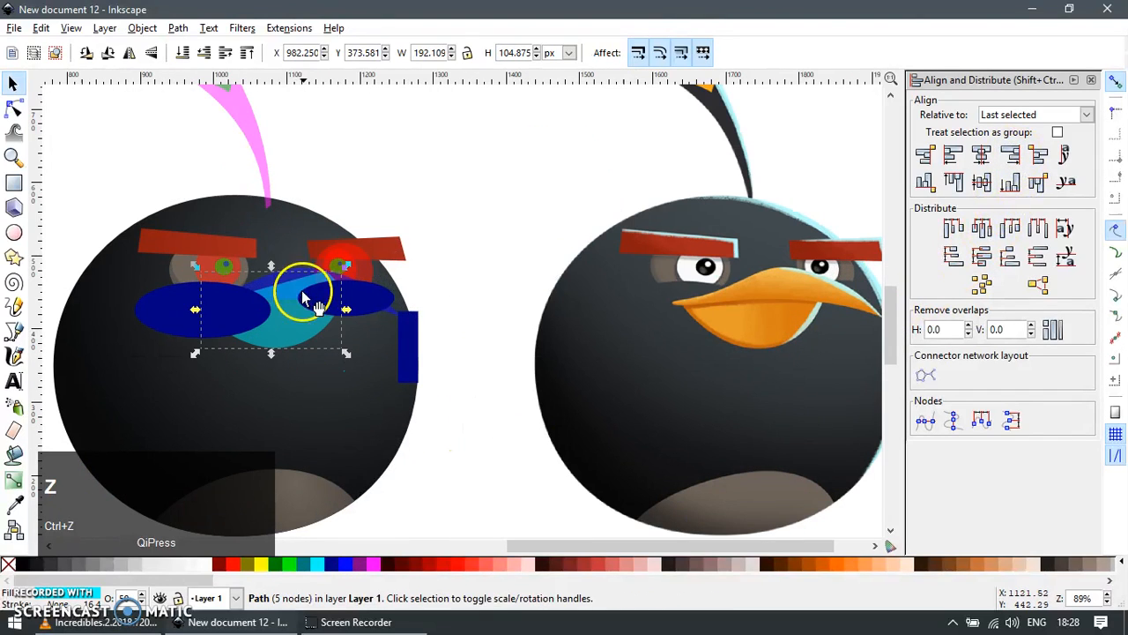
left_click(292, 265, "shift")
key("Home")
key("Escape")
key("ctrl+z")
left_click(282, 310)
key("F7")
left_click(749, 316)
key("Return")
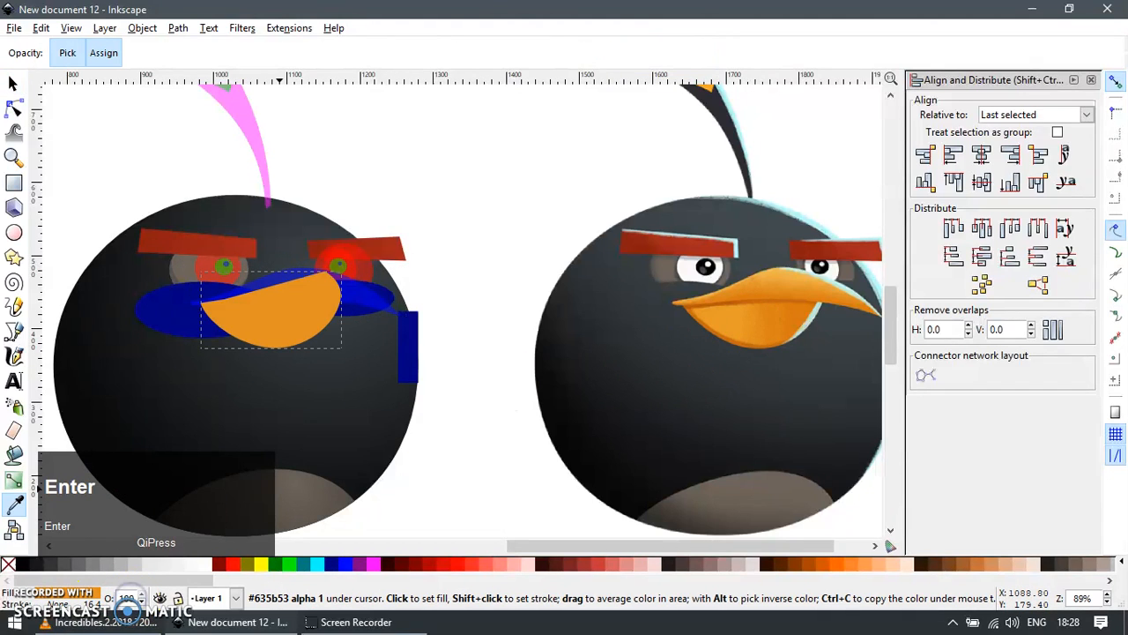
Step: Bring the traced upper beak to the front and fill it with light orange sampled from the reference at opacity 100
key("F1")
key("ctrl+z")
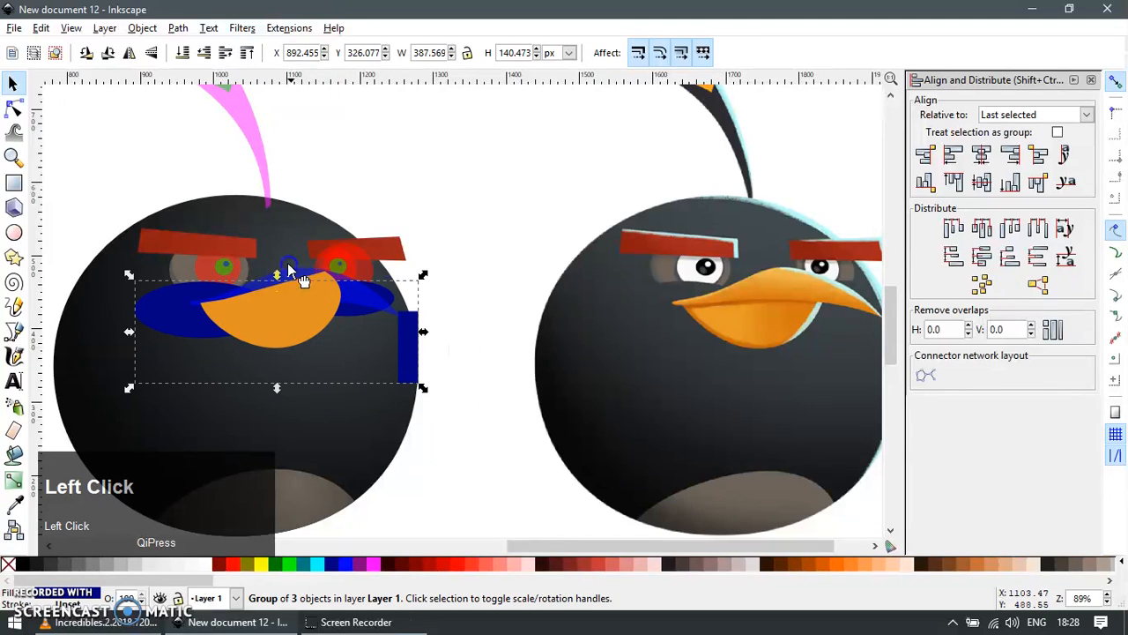
key("ctrl+z")
key("Home")
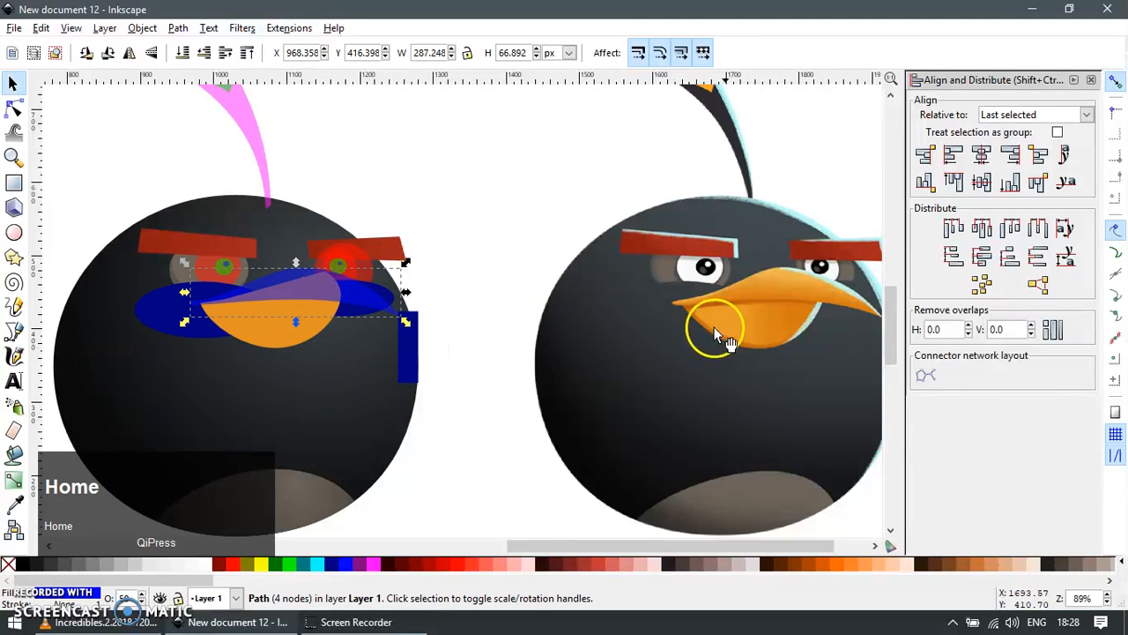
key("F7")
left_click(789, 283)
key("F1")
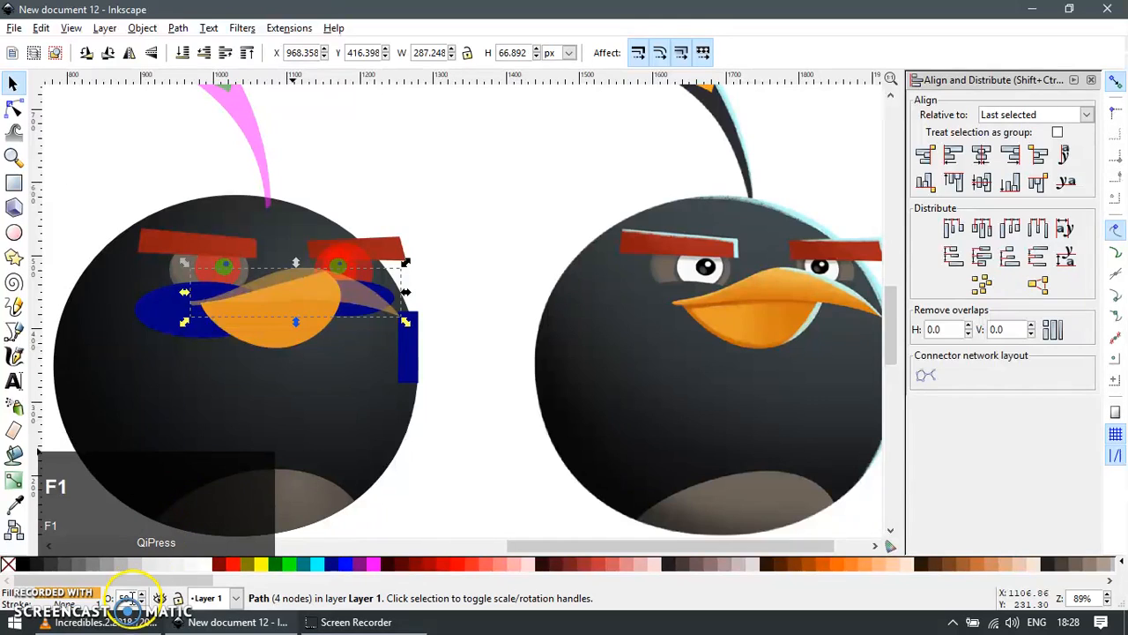
type("100")
key("Return")
key("F12")
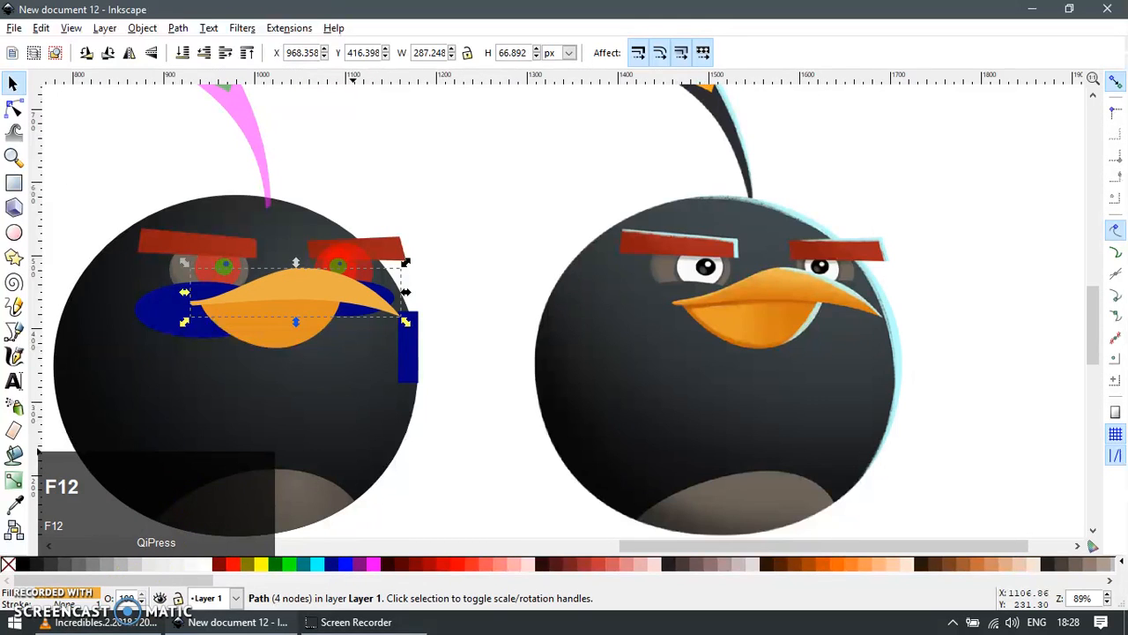
Step: Give the upper beak a linear gradient running from its top edge down to a darker orange sampled from the reference beak
key("ctrl+F1")
left_click_drag(244, 303, 248, 312)
key("F7")
left_click(734, 298)
key("ctrl+F1")
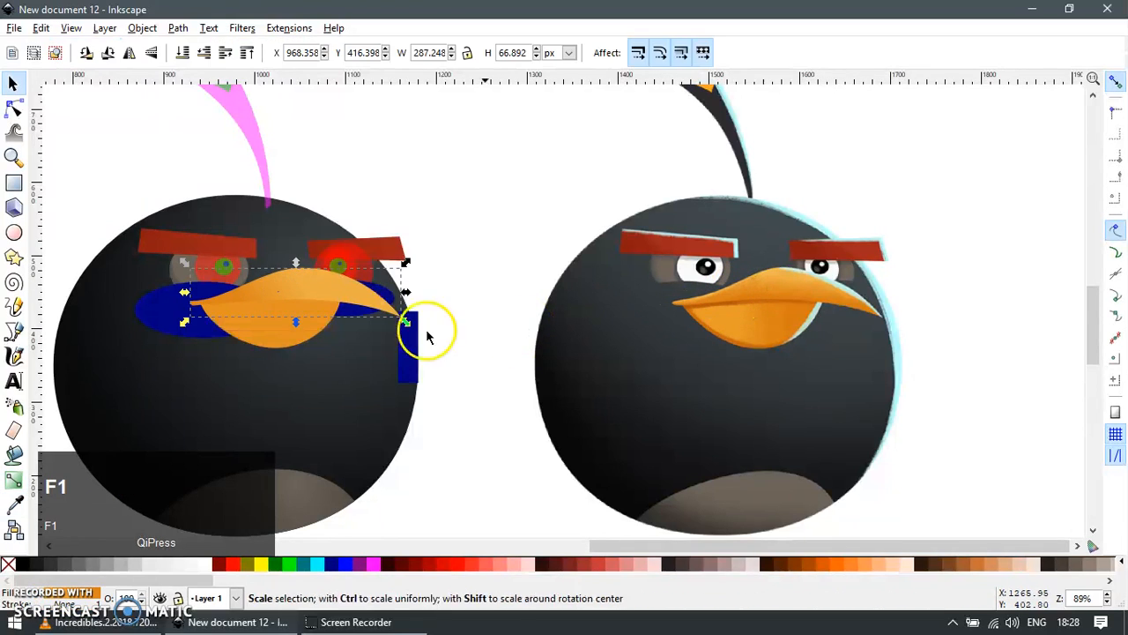
left_click_drag(249, 312, 301, 316)
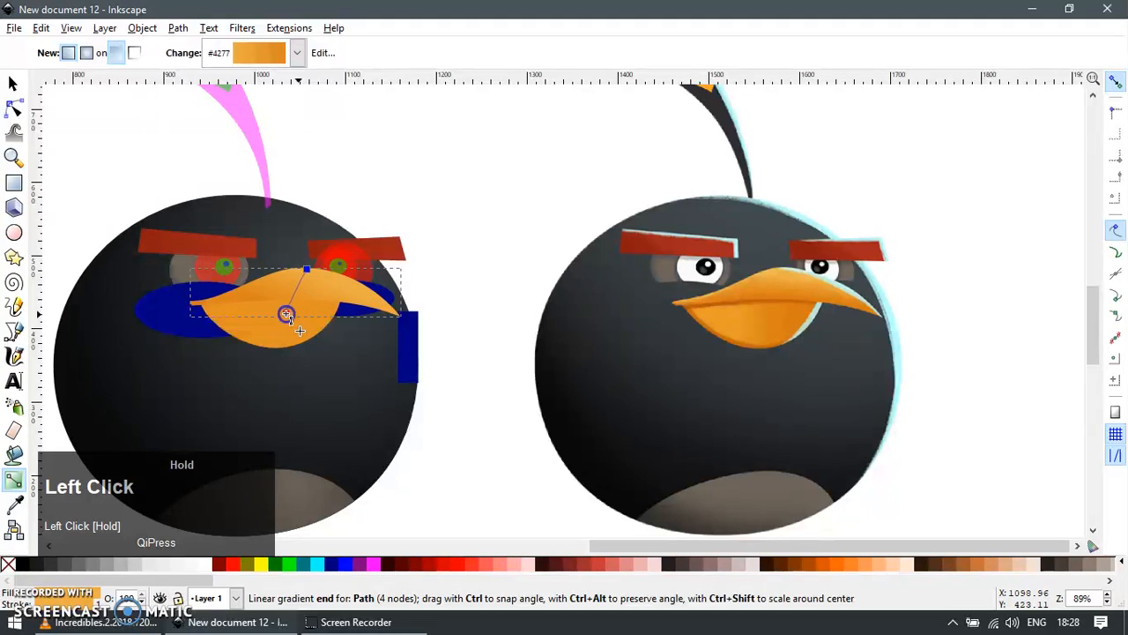
key("F1")
Step: Duplicate the upper beak, fill the copy yellow, and shift it slightly down and to the left
key("ctrl+z")
scroll(226, 311, "up", 1, "ctrl")
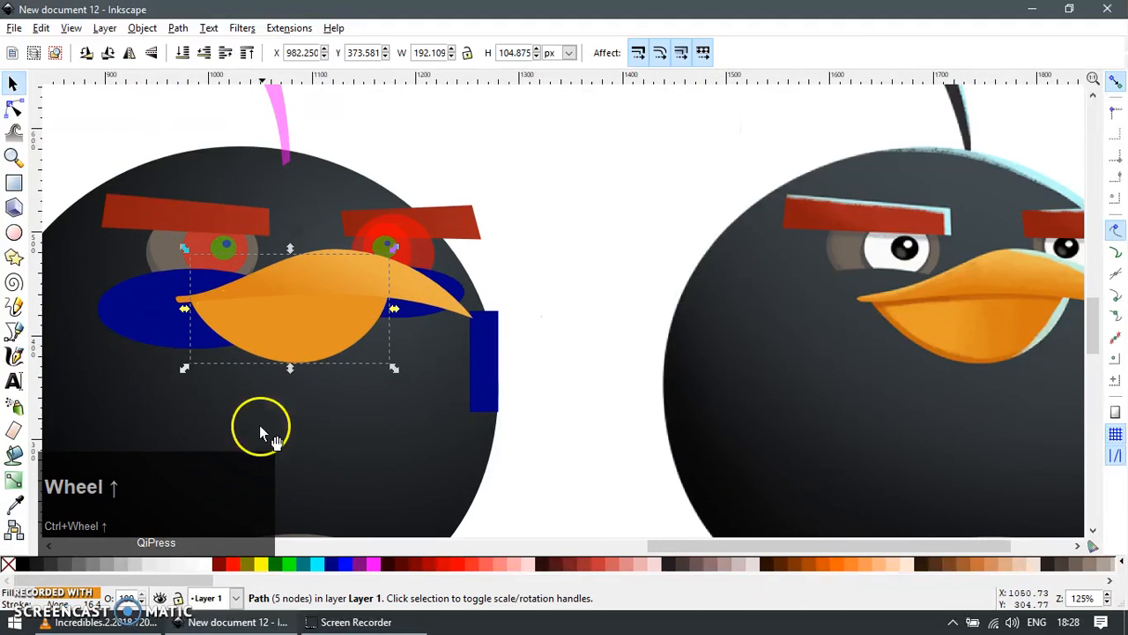
scroll(238, 334, "up", 1, "ctrl")
key("ctrl+z")
left_click(428, 295, "ctrl")
left_click(250, 564)
left_click_drag(408, 258, 402, 264)
left_click(335, 350, "shift")
key("ctrl+asterisk")
key("ctrl+z")
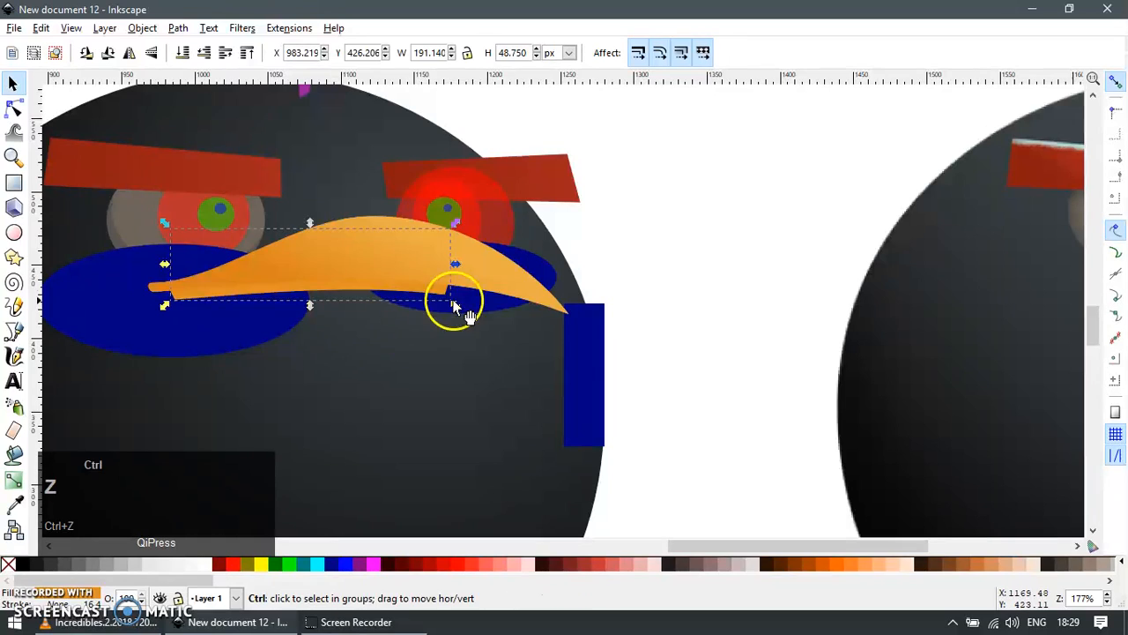
Step: Intersect duplicates of the yellow beak copy and the lower beak, and delete the leftover yellow copy
left_click(474, 310)
left_click(350, 345, "shift")
key("ctrl+d")
key("ctrl+asterisk")
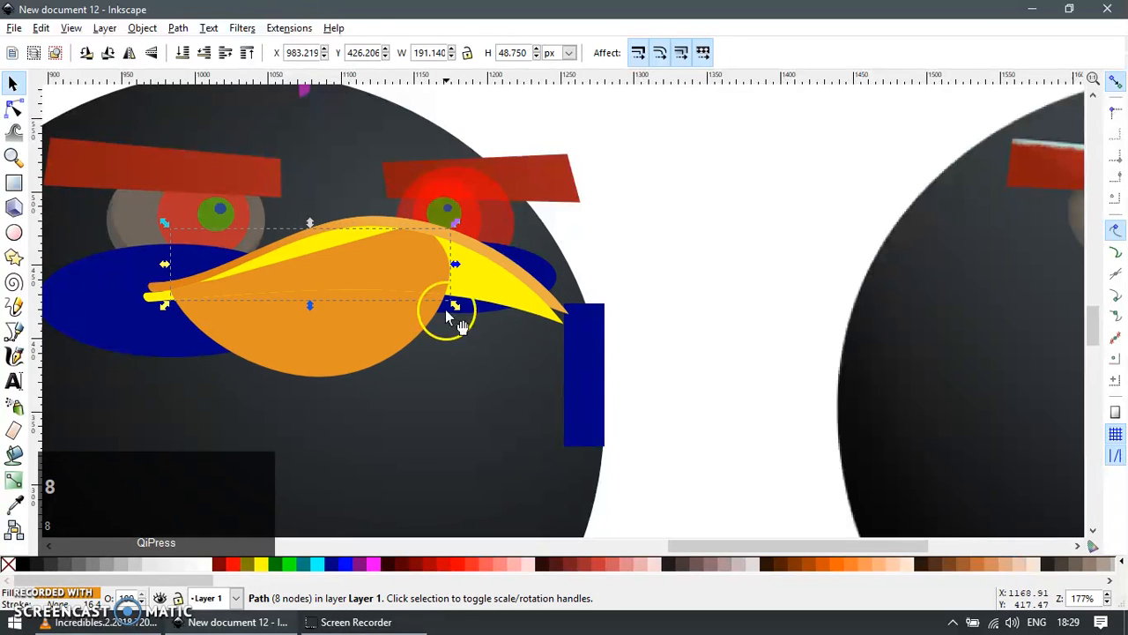
left_click(541, 347)
key("Delete")
key("ctrl+z")
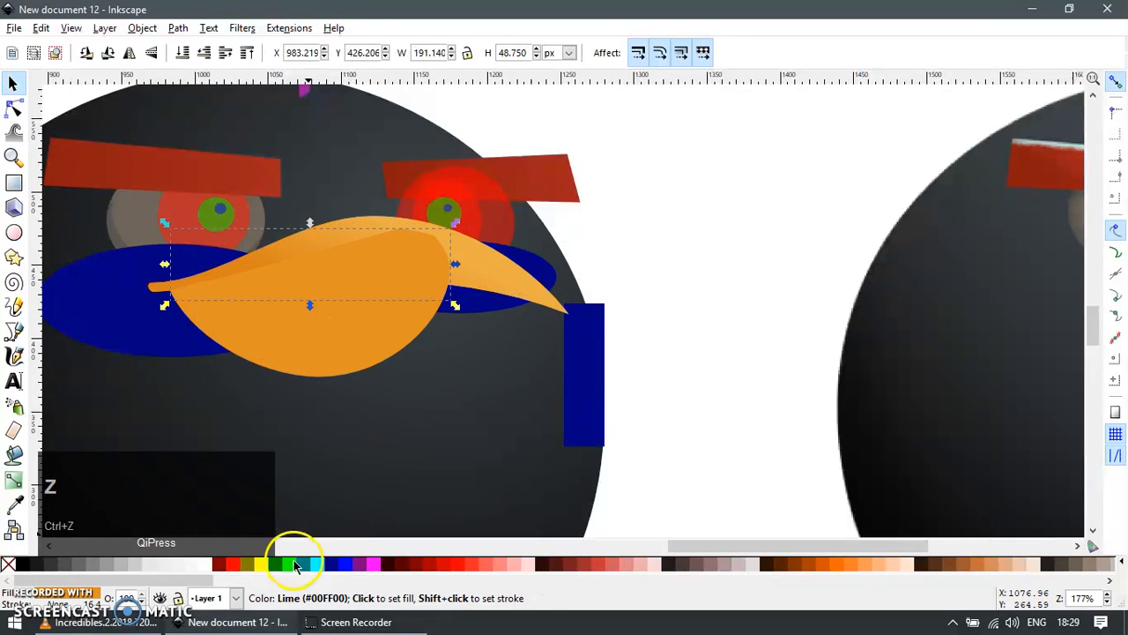
Step: Fill the intersected shape with dark orange sampled from the reference's mouth line and bring the upper beak in front of it
scroll(529, 307, "down", 2)
scroll(944, 290, "up", 4)
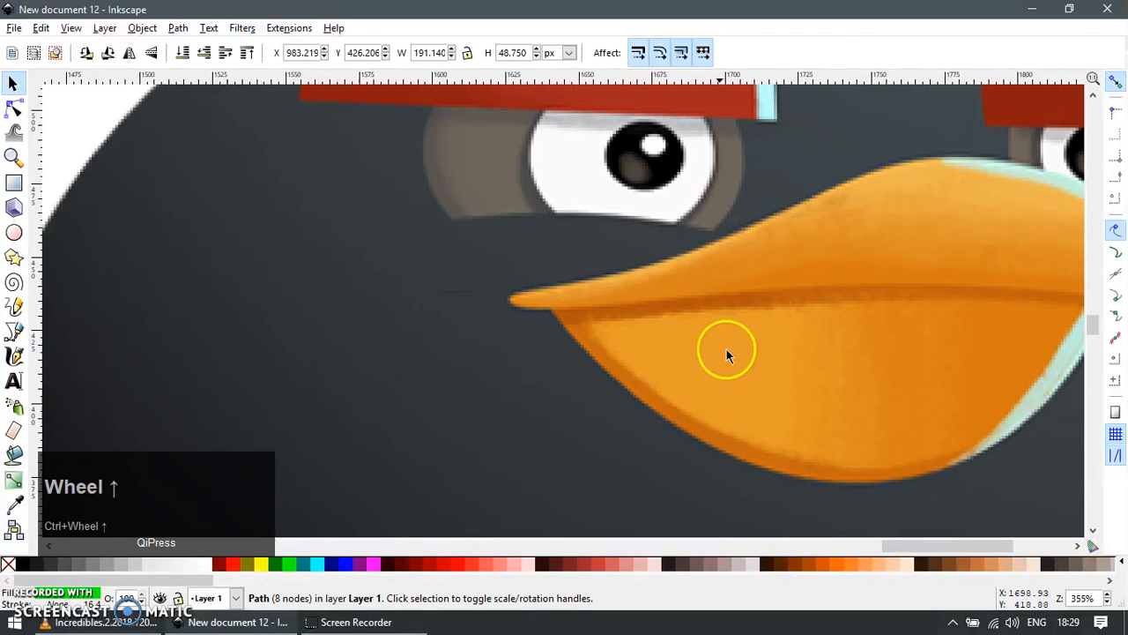
key("F7")
left_click(622, 315)
scroll(755, 297, "down", 4)
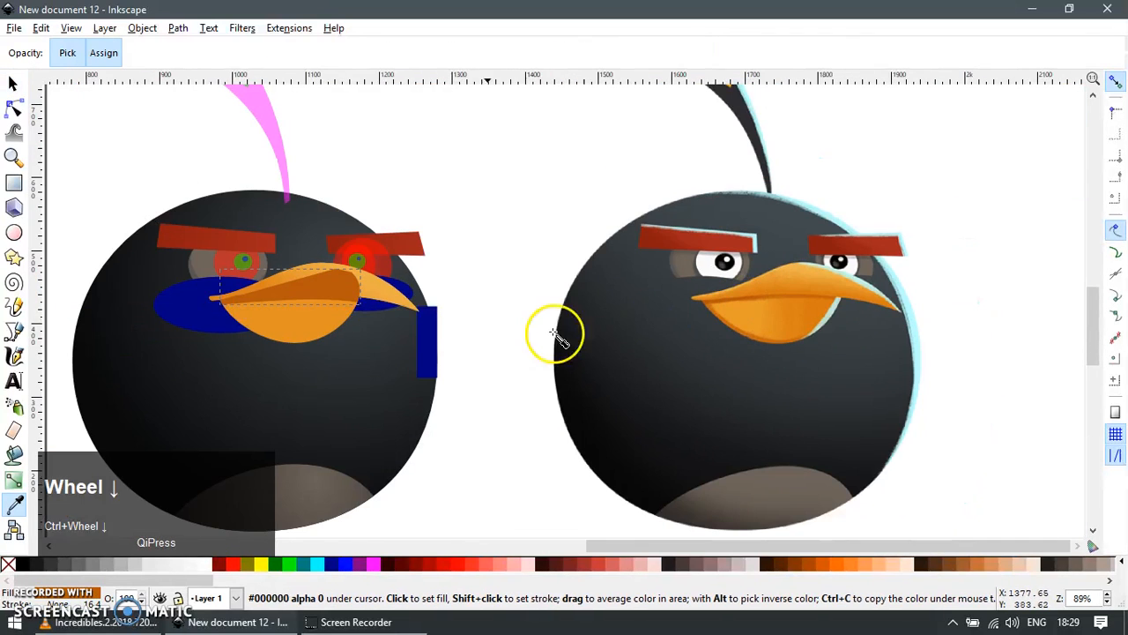
key("F1")
key("ctrl+z")
key("Escape")
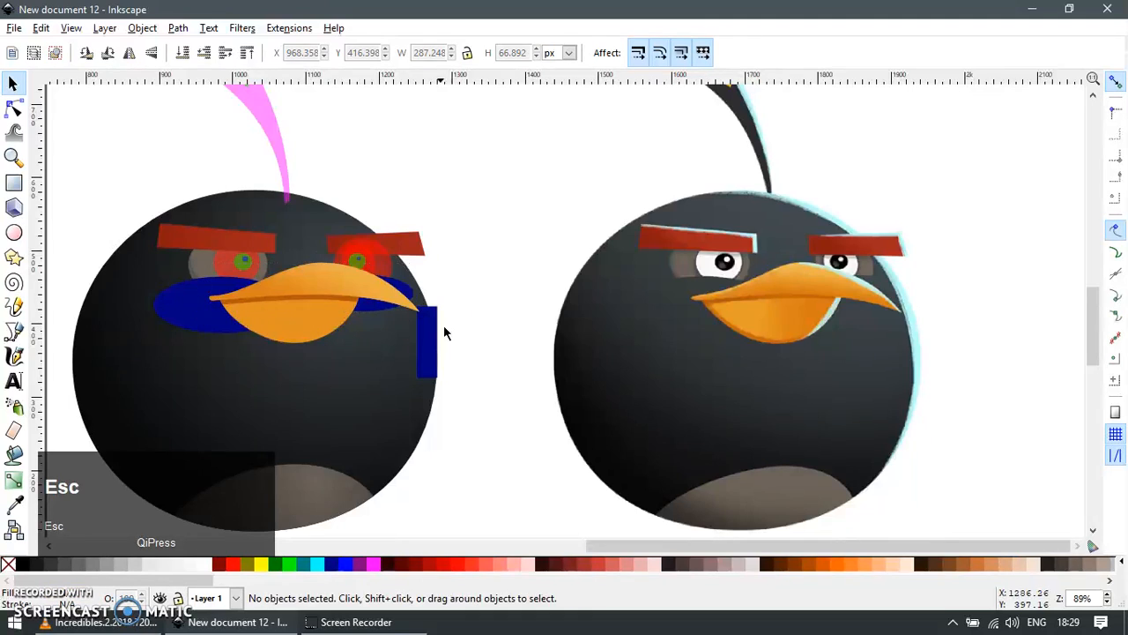
Step: Move the upper beak up to delete the extra copy beneath it, and return the beak to its place
scroll(444, 324, "up", 1)
left_click_drag(373, 285, 420, 235)
key("ctrl+z")
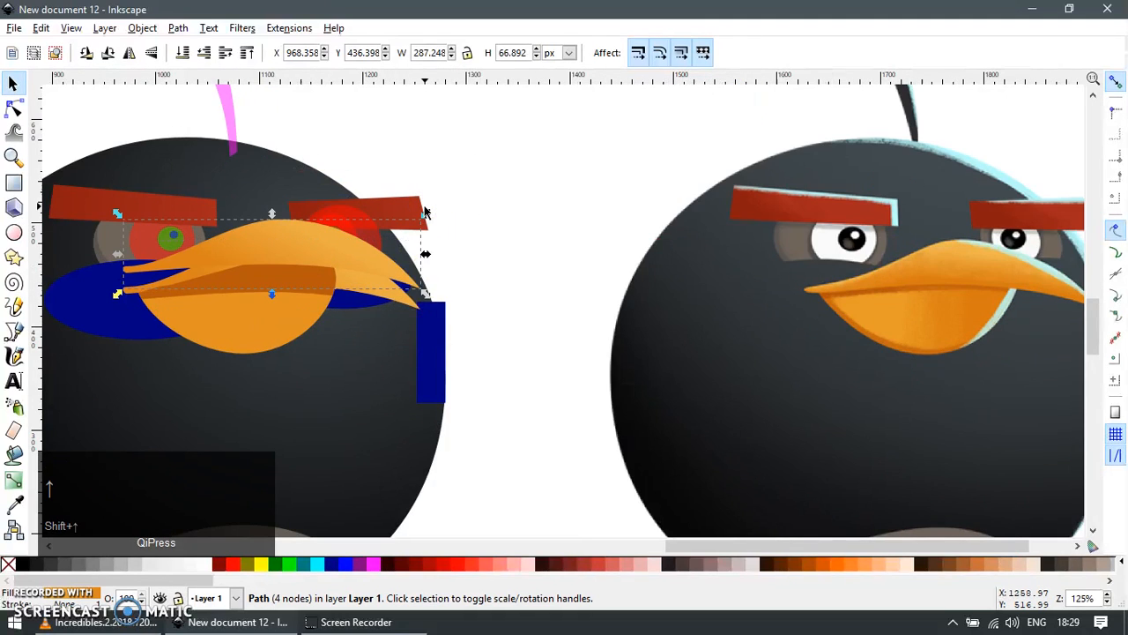
left_click(423, 304)
key("Delete")
left_click(424, 301)
key("ctrl+z")
key("shift+Down")
key("Escape")
Step: Bring the dark mouth-line shape to the front and apply a horizontal linear gradient fading towards its right end
left_click_drag(192, 298, 204, 318)
key("ctrl+z")
key("ctrl+F1")
key("F1")
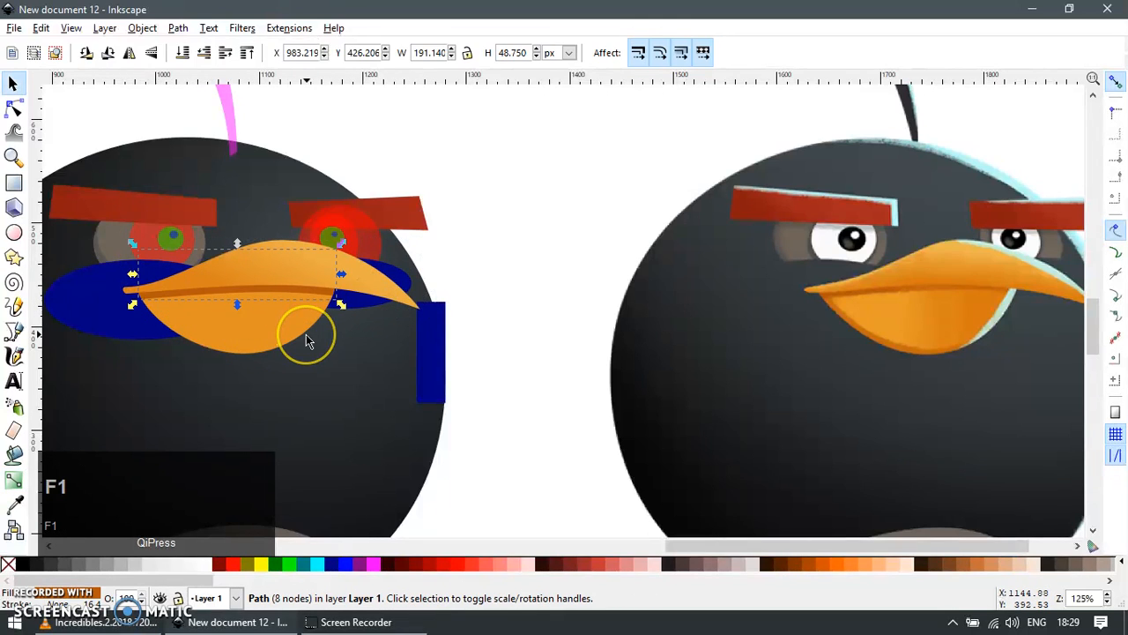
key("ctrl+F1")
left_click_drag(213, 284, 340, 286)
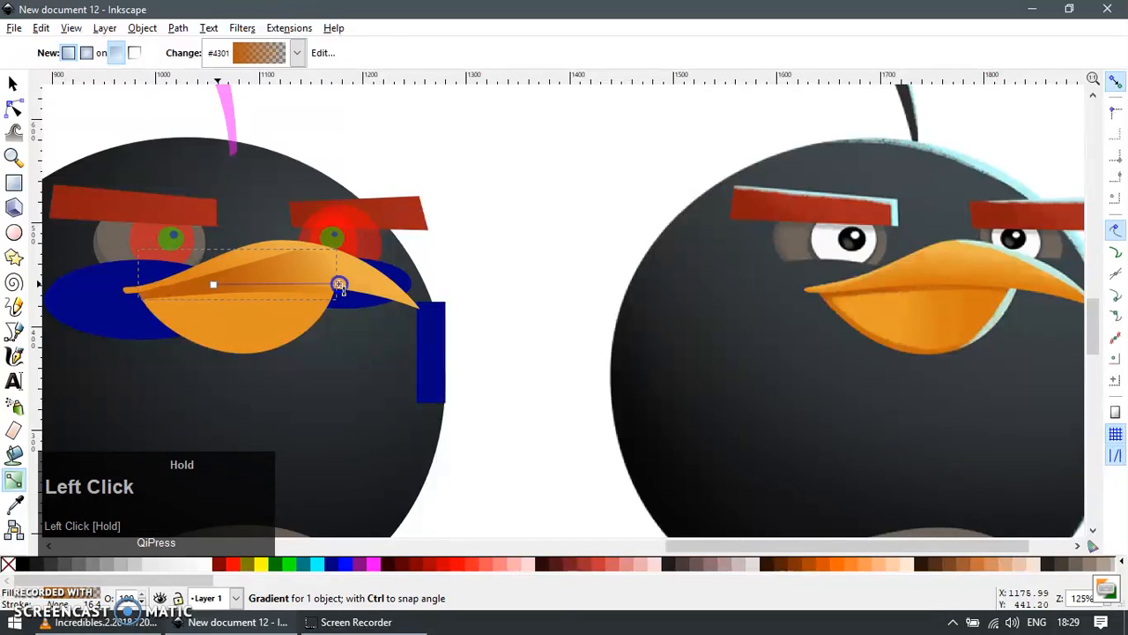
Step: Recolour the mouth-line gradient's transparent end stop with dark orange sampled from the reference beak
key("F7")
scroll(1013, 295, "up", 2, "ctrl")
scroll(1013, 294, "down", 1, "ctrl")
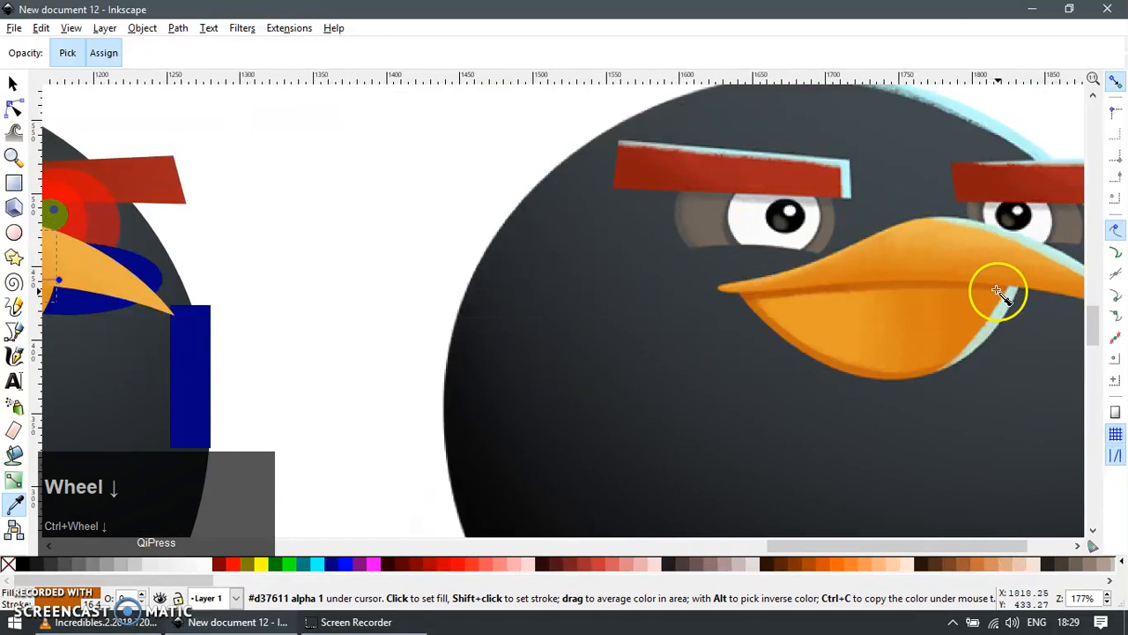
scroll(1003, 291, "up", 3, "ctrl")
scroll(1006, 293, "down", 1, "ctrl")
left_click(748, 305)
scroll(597, 347, "down", 3, "ctrl")
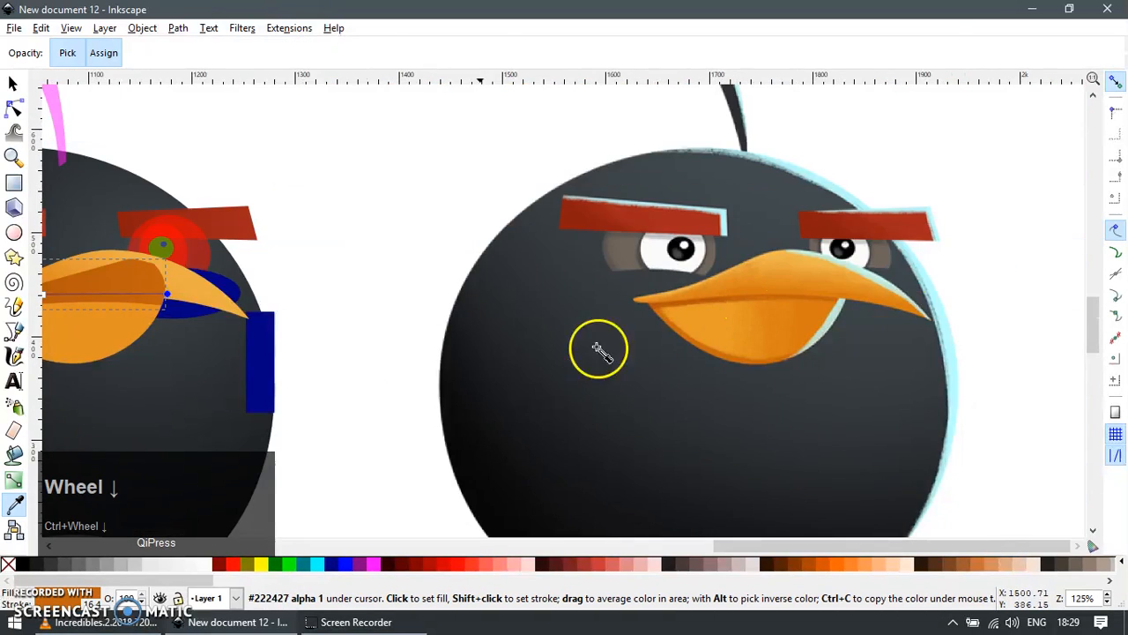
Step: Shift the mouth-line gradient's handles leftwards within the shape and bring the upper beak to the front
key("F1")
left_click_drag(216, 350, 537, 312)
scroll(408, 300, "up", 1, "ctrl")
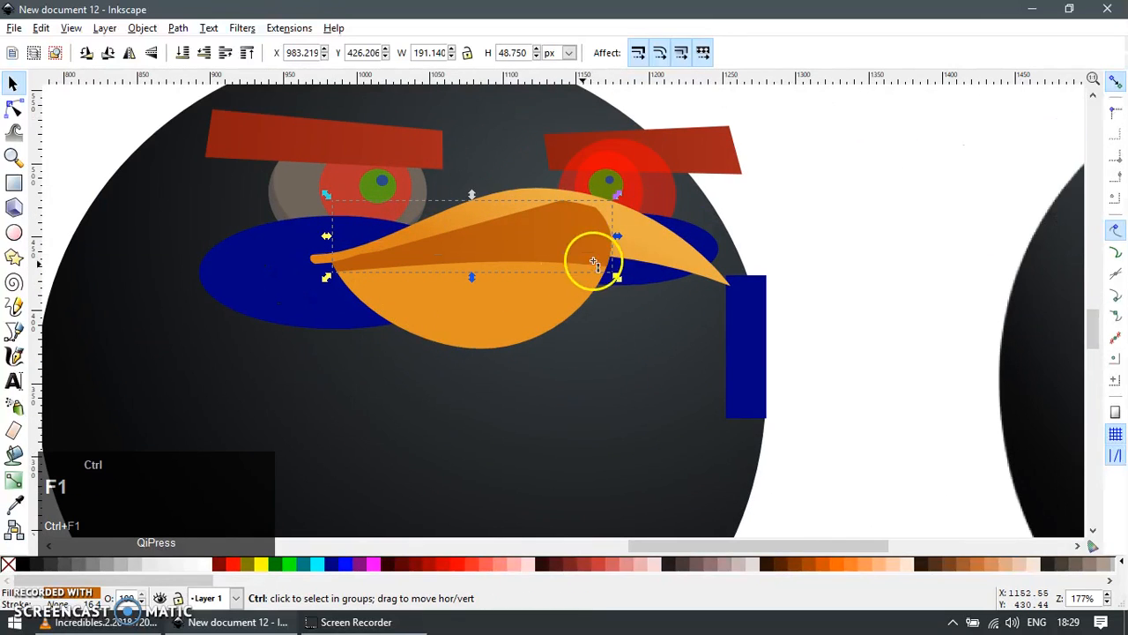
key("ctrl+F1")
left_click(439, 251)
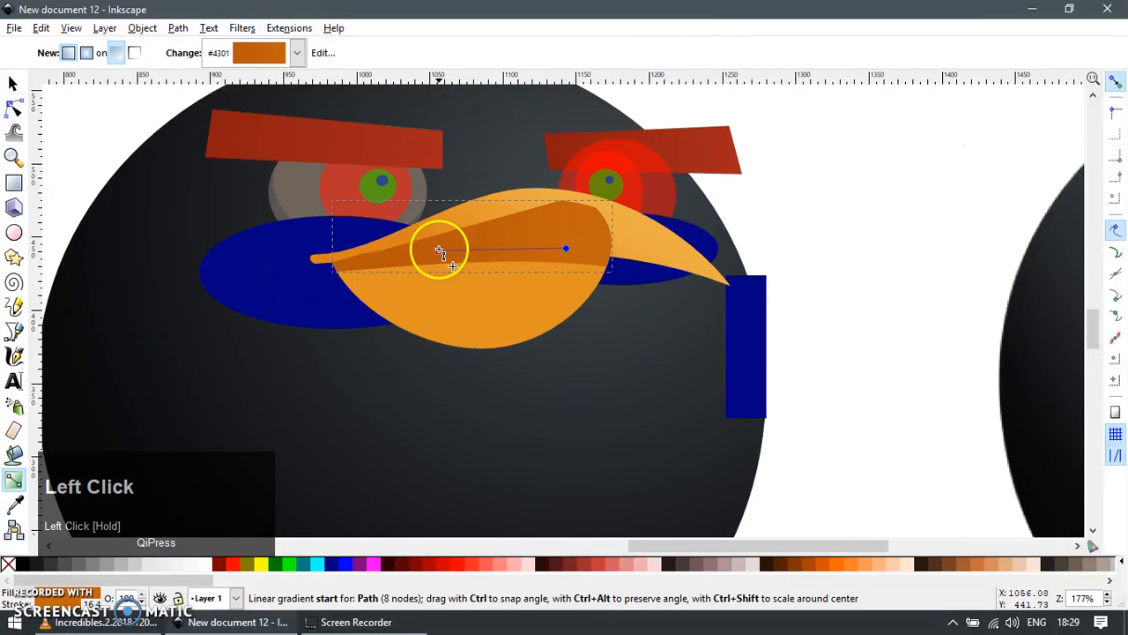
key("F1")
key("ctrl+z")
key("Home")
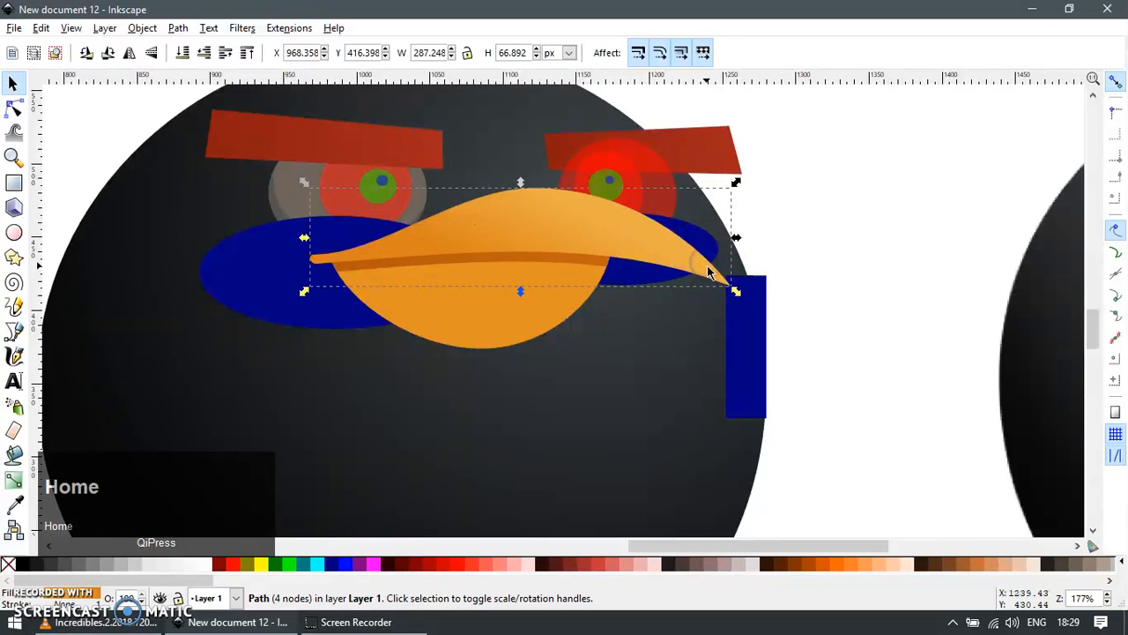
Step: Try recolouring the mouth-line gradient's right end with an averaged orange sampled around the traced mouth line
scroll(651, 264, "down", 1, "ctrl")
scroll(416, 297, "right", 3, "shift")
scroll(378, 273, "up", 1, "ctrl")
left_click(377, 269)
key("ctrl+z")
scroll(361, 268, "up", 3, "ctrl")
left_click(441, 270)
key("ctrl+z")
key("F7")
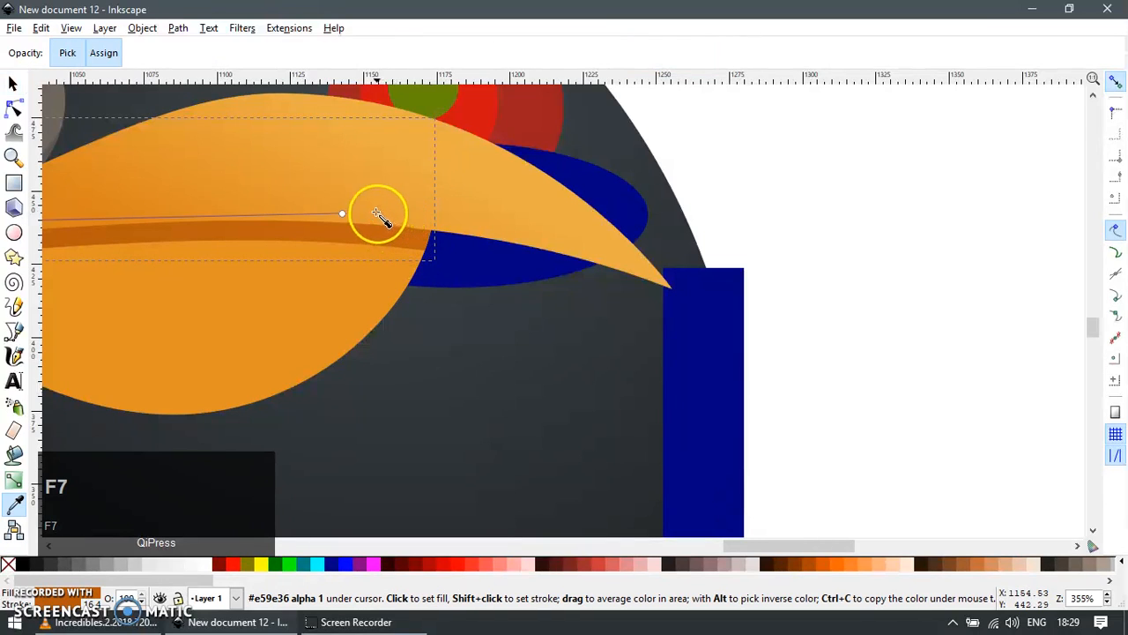
key("ctrl+F1")
left_click(342, 213)
key("F7")
mouse_move(395, 227)
left_mouse_down()
mouse_move(405, 232)
mouse_move(386, 237)
left_mouse_up()
key("ctrl+z")
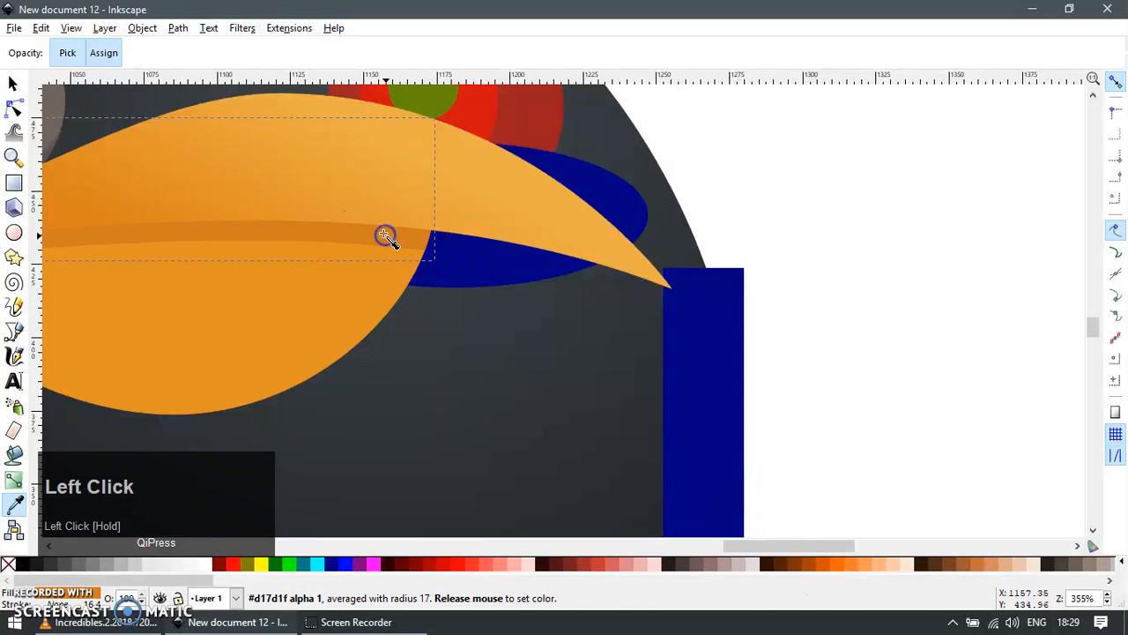
Step: Undo the last recolouring of the mouth-line gradient
scroll(426, 255, "down", 1)
scroll(426, 255, "down", 2)
key("F1")
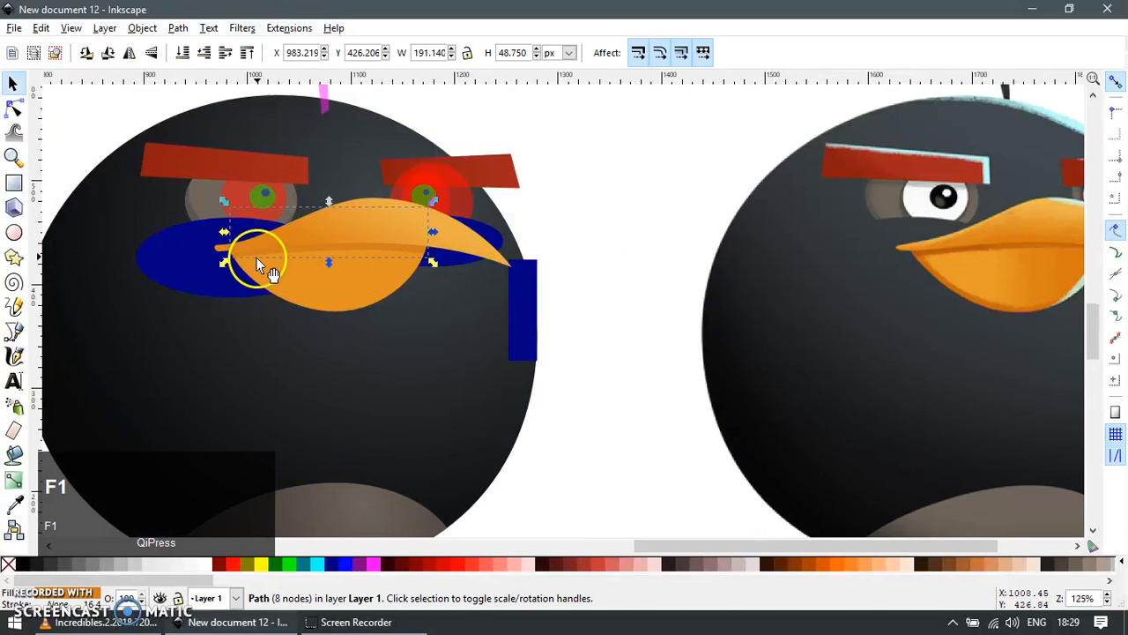
left_click(285, 280, "ctrl")
key("ctrl+F1")
key("ctrl+z")
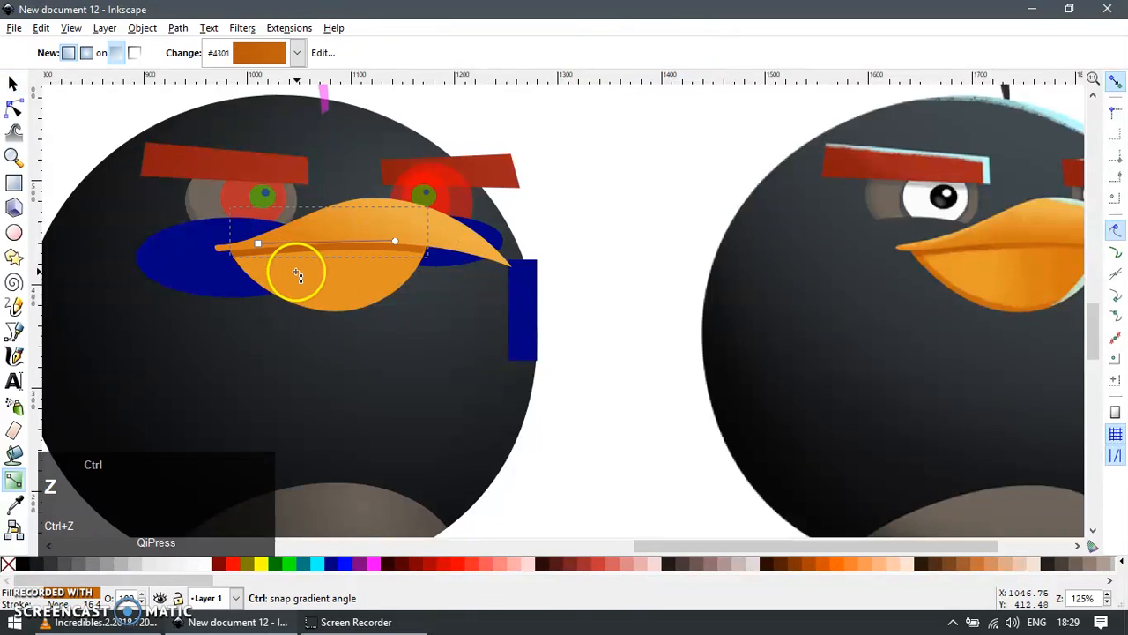
Step: Apply the upper beak's gradient style to the lower beak and place its light end at the left corner, running towards the middle
key("F1")
scroll(457, 308, "down", 1)
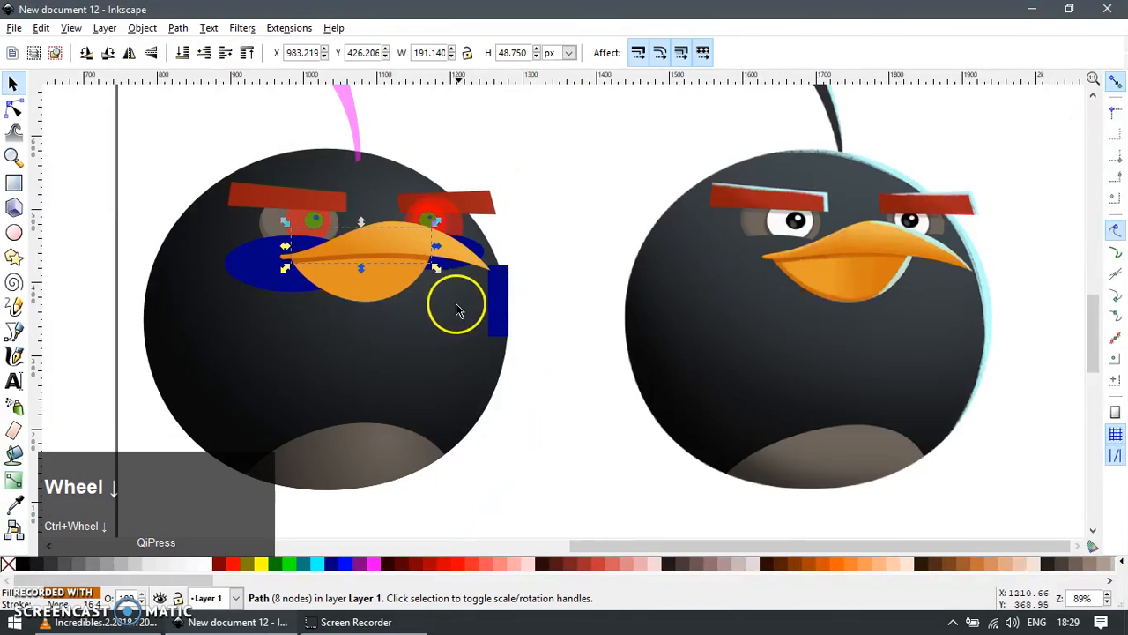
key("ctrl+z")
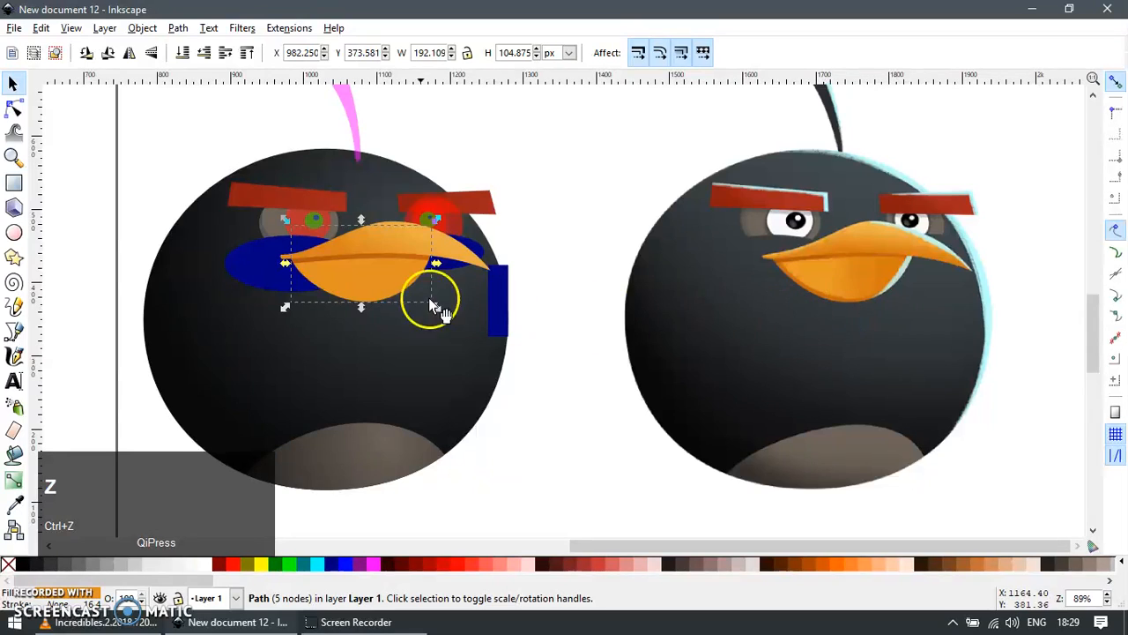
left_click(396, 234)
key("ctrl+c")
left_click(376, 283)
key("ctrl+shift+v")
key("ctrl+F1")
left_click_drag(403, 226, 303, 258)
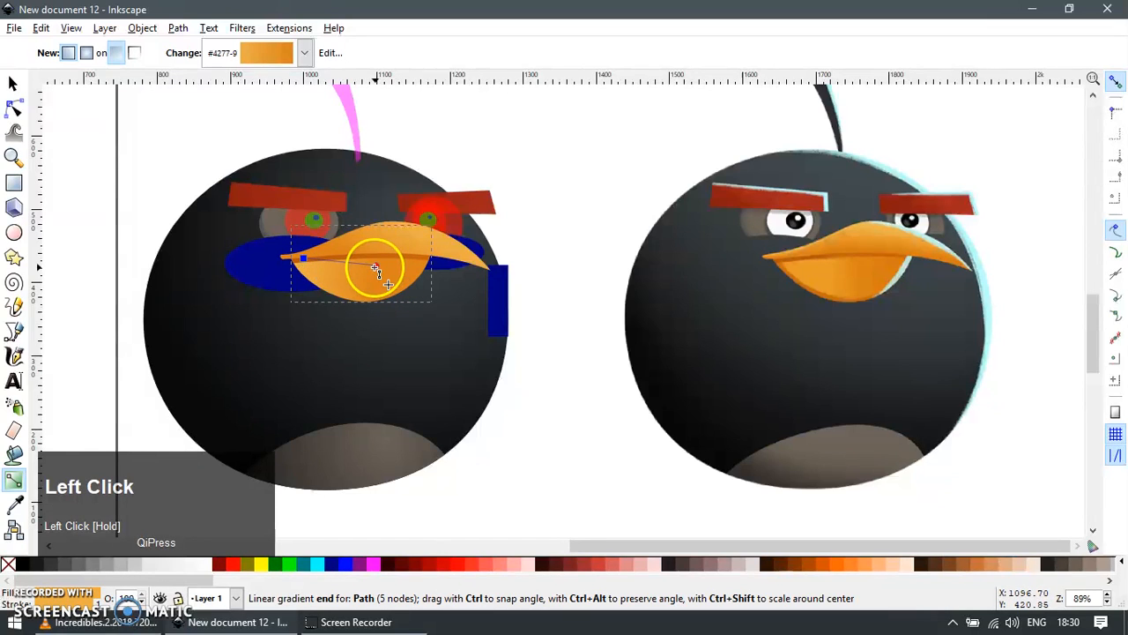
Step: Duplicate the lower beak and fill the copy with yellow
key("F1")
scroll(342, 325, "up", 1)
left_click_drag(398, 273, 422, 321)
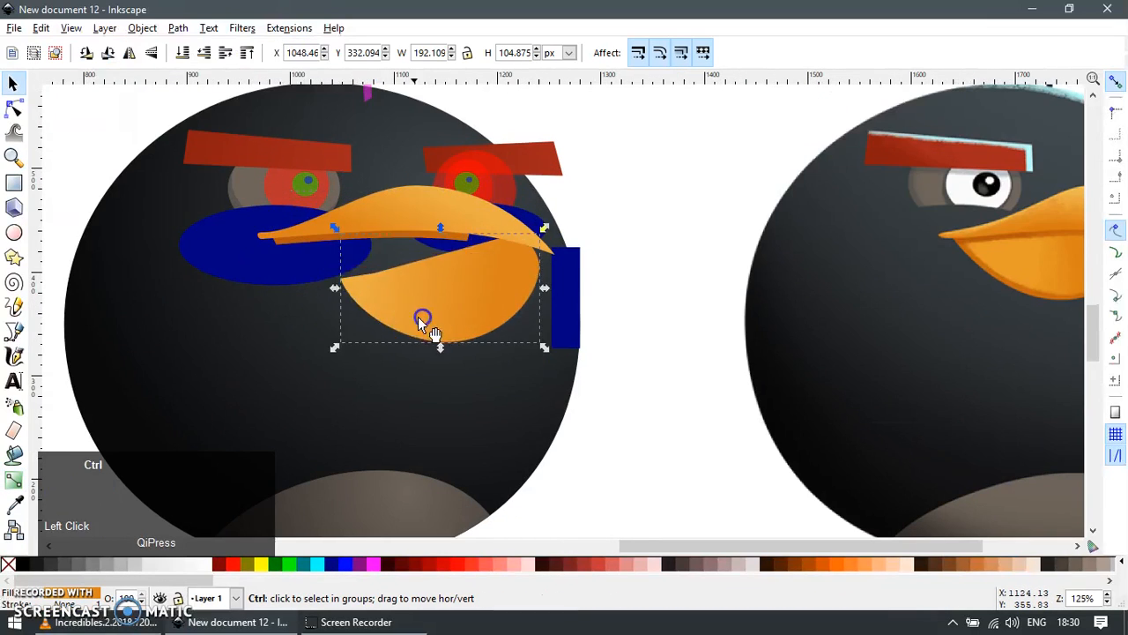
key("ctrl+z")
scroll(347, 270, "up", 1)
key("ctrl+d")
left_click(262, 563)
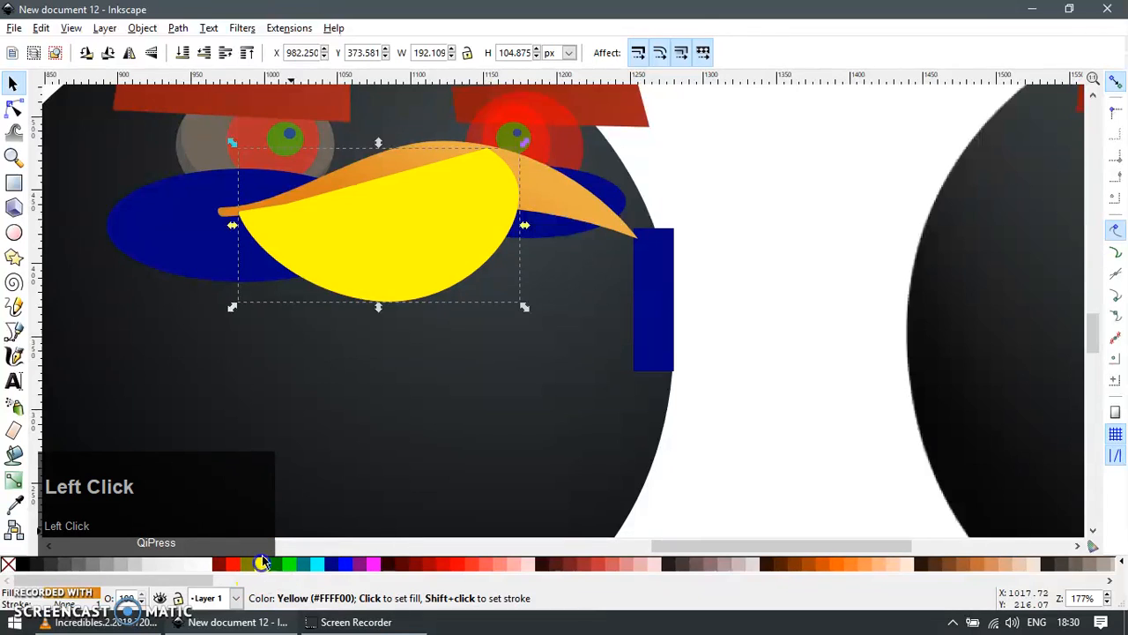
Step: Shift the yellow copy slightly up and right, and subtract it from the beak shape beneath to leave a crescent along the lower edge
left_click_drag(344, 269, 355, 264)
left_click(342, 296, "shift")
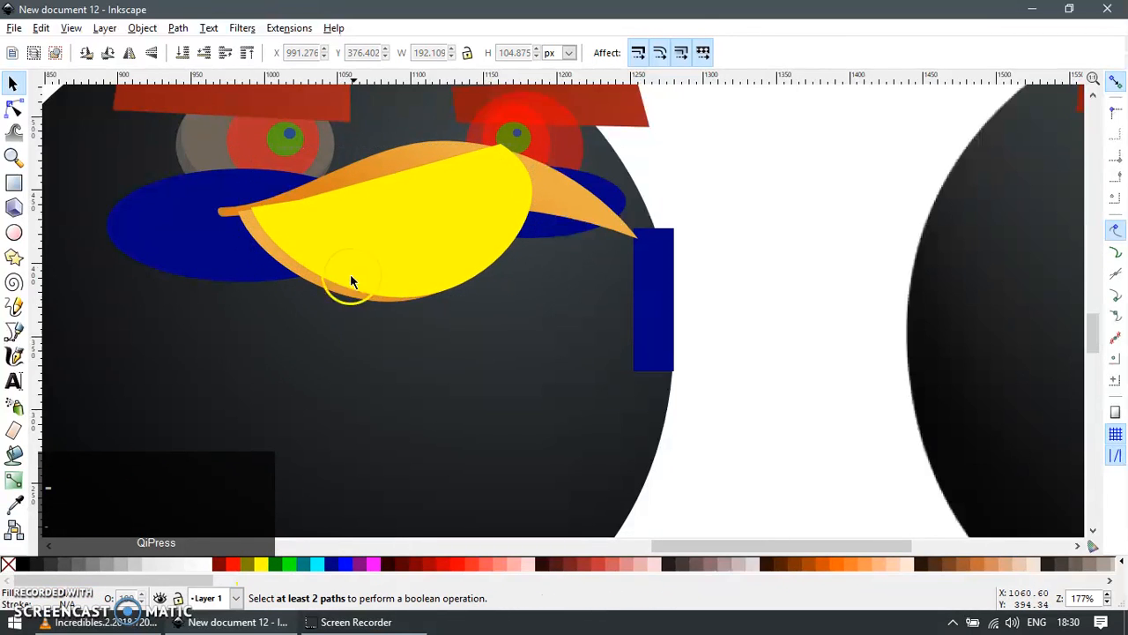
left_click(351, 275)
left_click(350, 294, "shift")
key("ctrl+minus")
left_click_drag(335, 290, 383, 323)
key("ctrl+z")
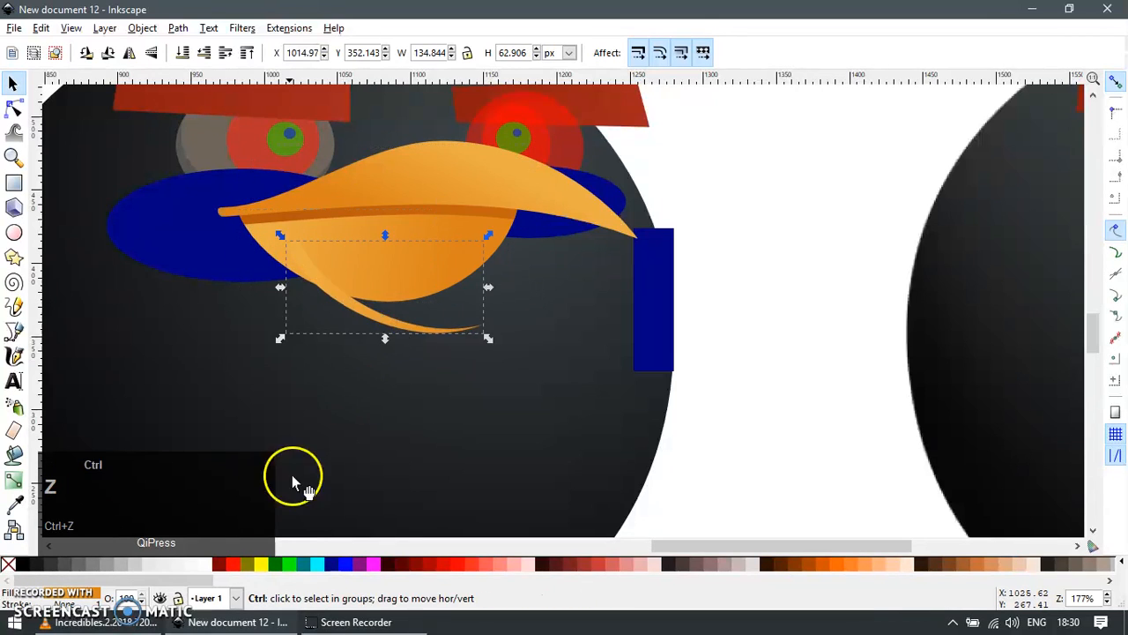
Step: Fill the beak-edge crescent with yellow and replace it with the dark orange #b5580d sampled from the traced mouth line
left_click(258, 563)
scroll(289, 196, "up", 1)
key("F7")
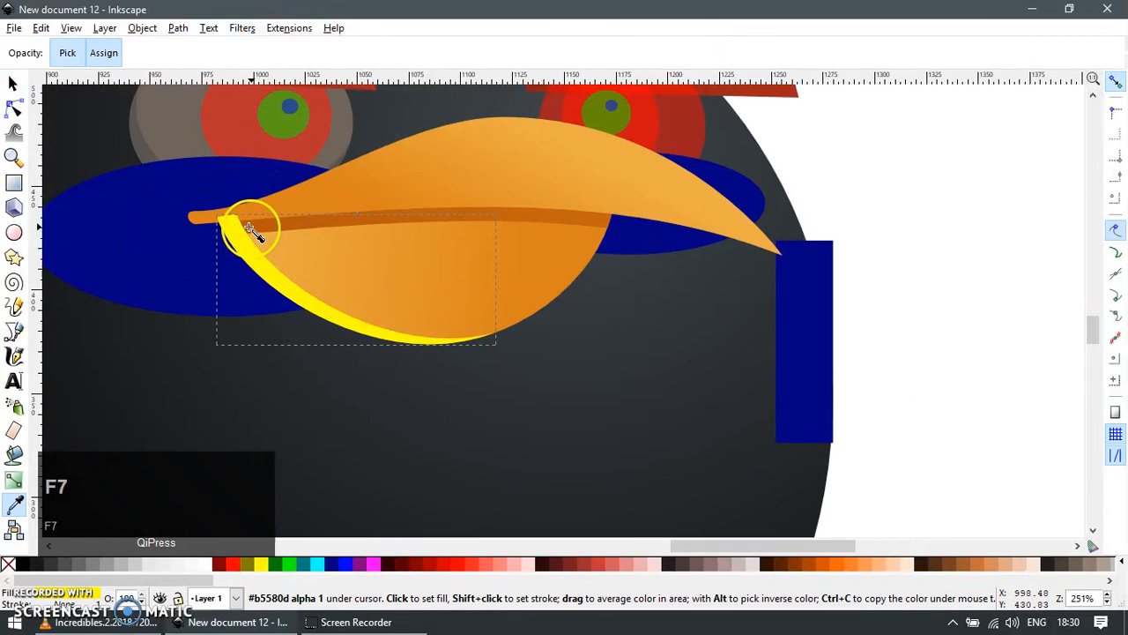
left_click(251, 230)
key("F1")
left_click_drag(406, 172, 503, 144)
key("ctrl+z")
key("Escape")
scroll(443, 252, "down", 3, "ctrl")
scroll(401, 271, "up", 2, "ctrl")
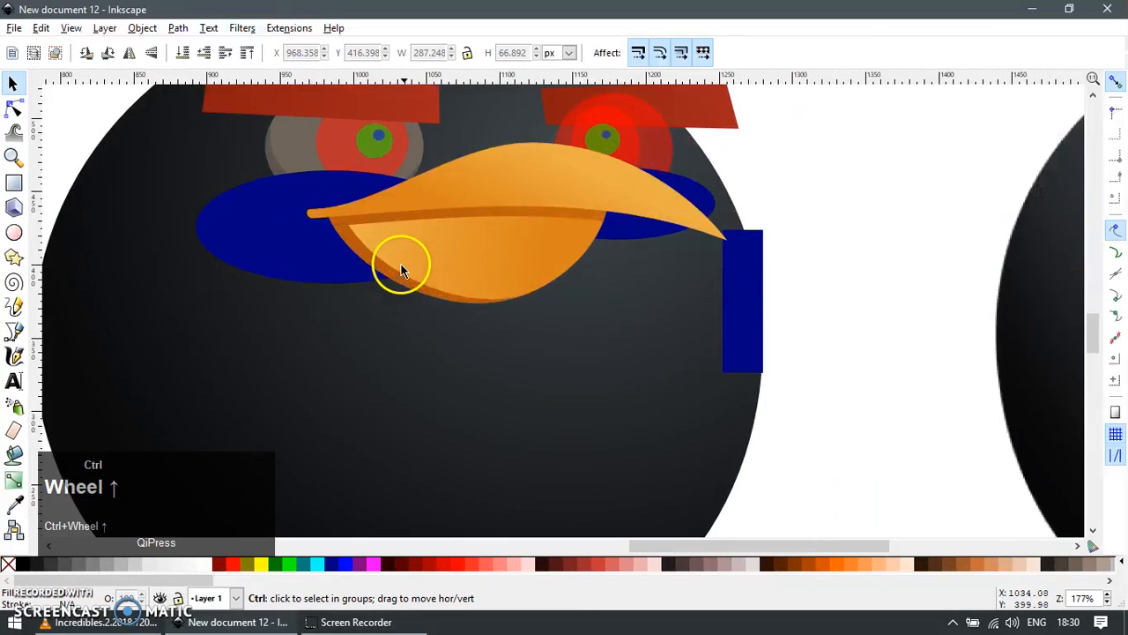
scroll(378, 253, "up", 2, "ctrl")
left_click_drag(334, 223, 354, 255)
key("ctrl+z")
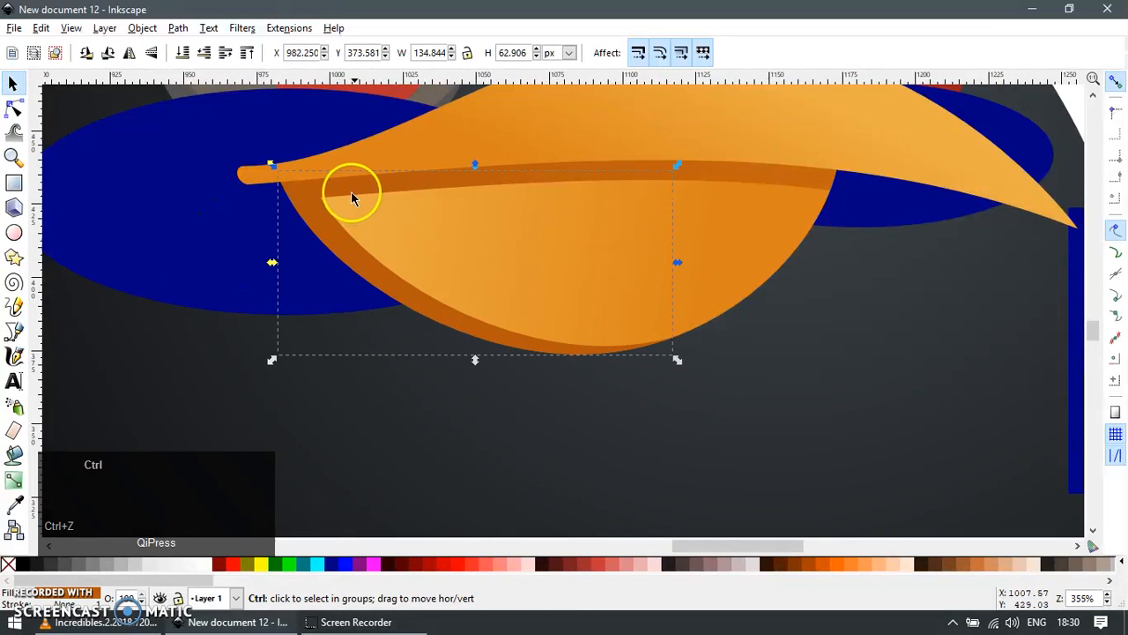
Step: Recolour the crescent along the lower beak with the orange sampled from the reference beak's lower edge
left_click(363, 192, "shift")
key("Escape")
left_click(366, 264)
scroll(541, 312, "down", 4, "ctrl")
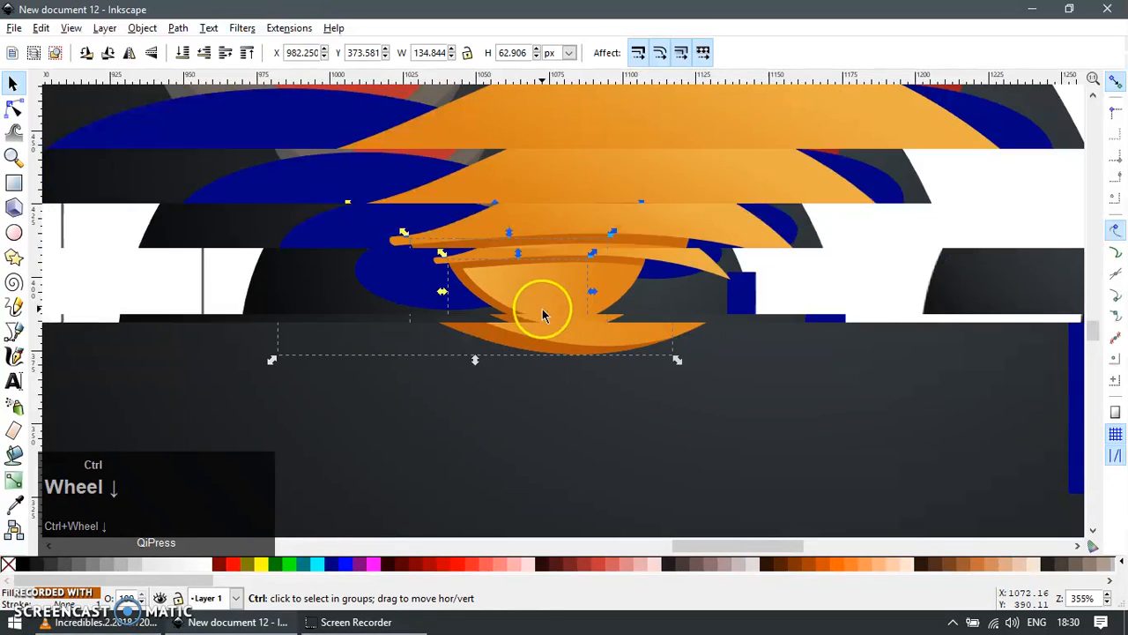
scroll(795, 231, "right", 3)
scroll(767, 268, "up", 5, "ctrl")
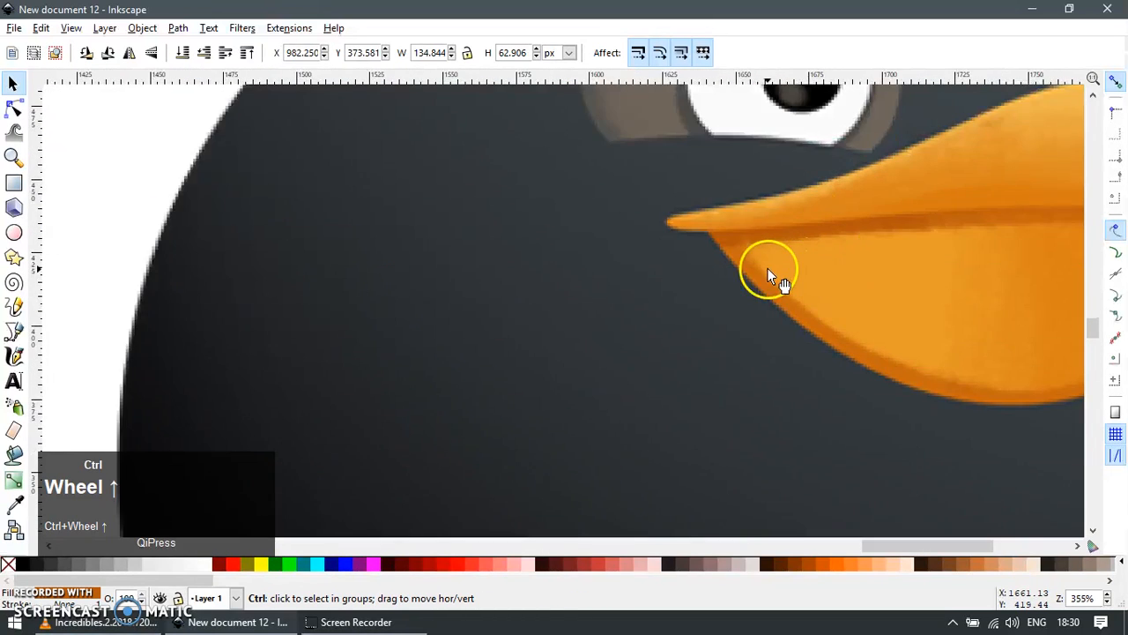
key("F7")
left_click(749, 269)
scroll(637, 234, "down", 5, "ctrl")
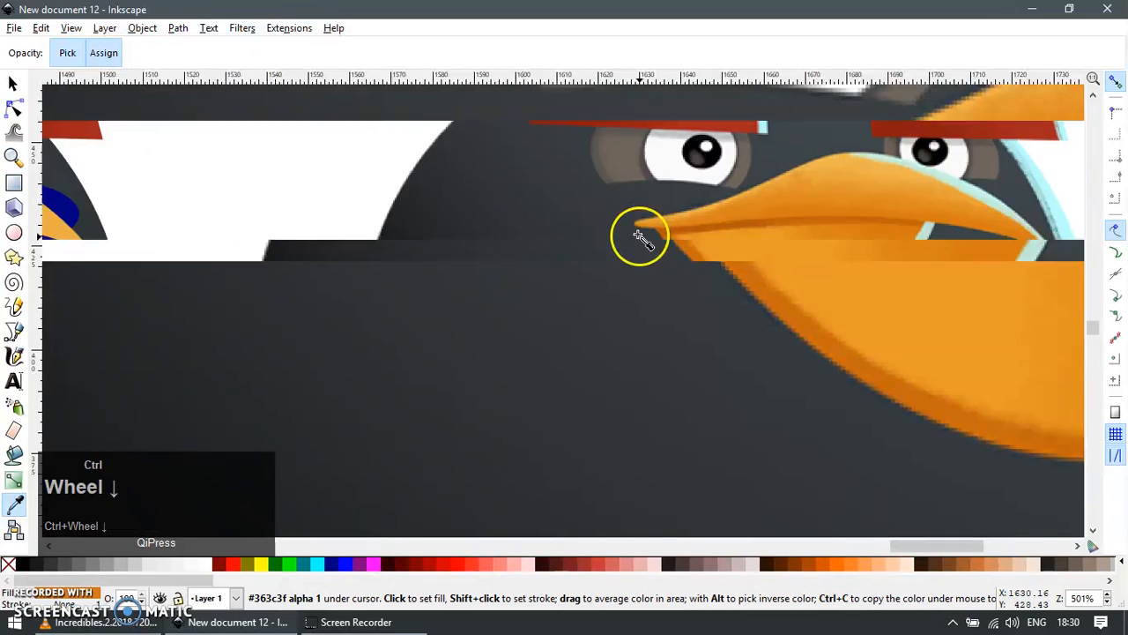
key("F1")
scroll(141, 244, "up", 4, "ctrl")
key("ctrl+z")
key("Escape")
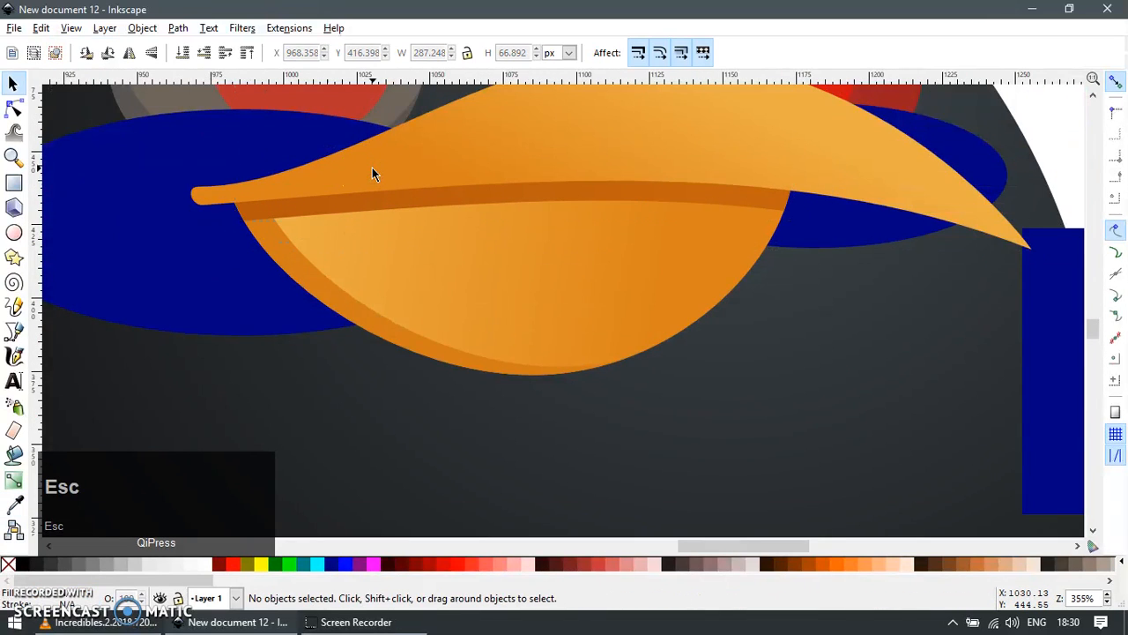
Step: Fill the left eye's inner ellipse with the white sampled from the reference eye and set its opacity to 100
scroll(370, 237, "down", 6, "ctrl")
left_click(474, 333)
key("F3")
left_click_drag(297, 163, 678, 326)
key("F1")
left_click(218, 251, "ctrl")
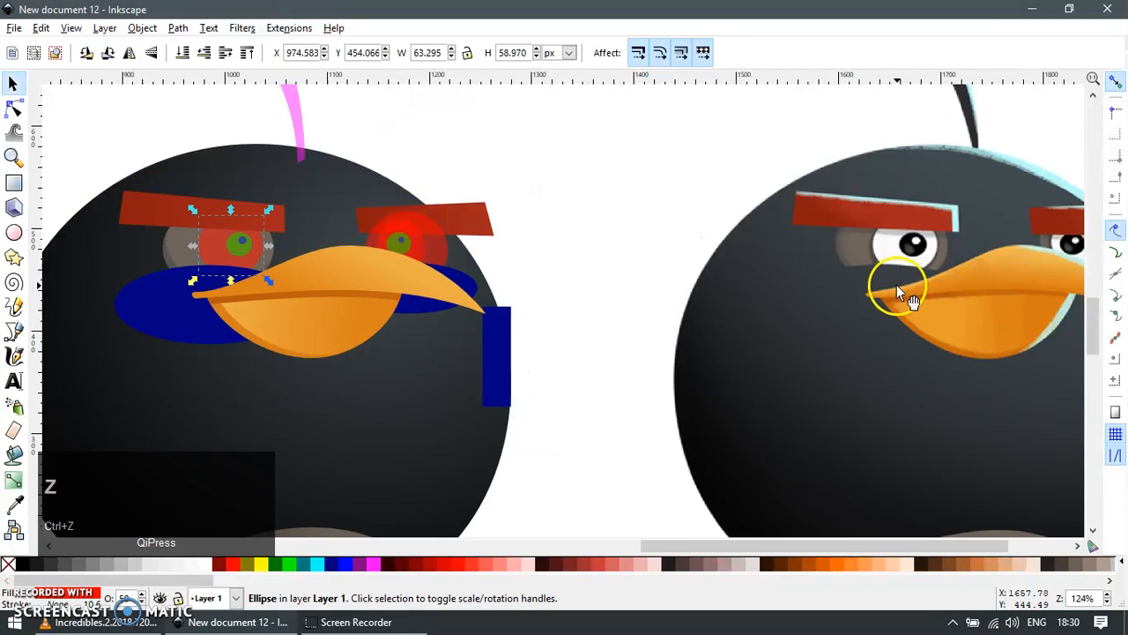
key("F7")
left_click(886, 252)
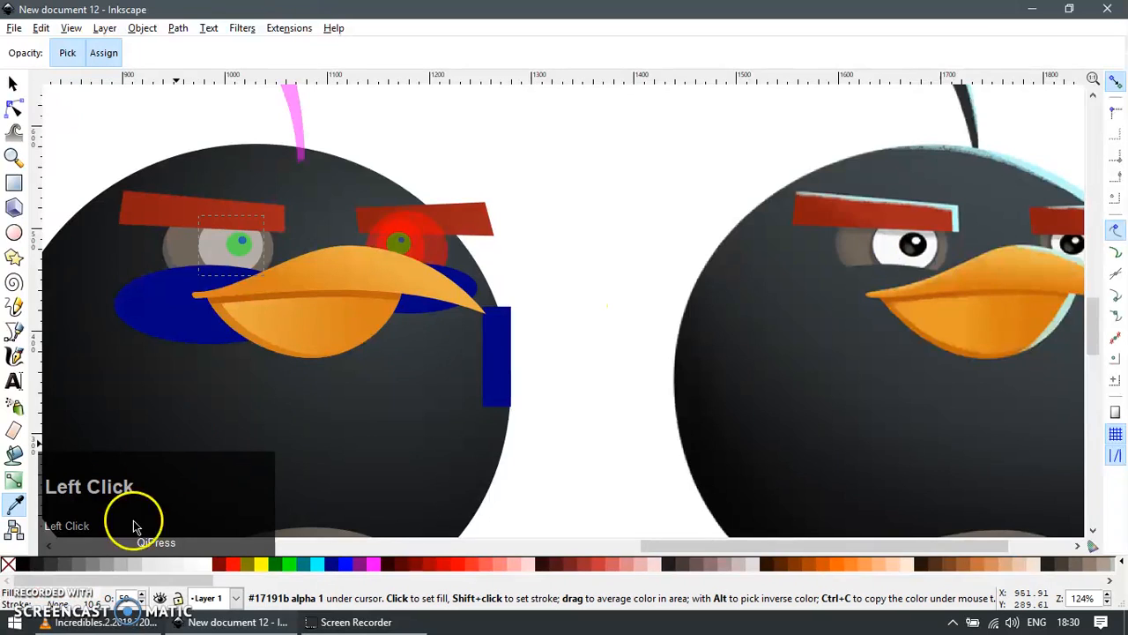
type("100")
key("Return")
key("F1")
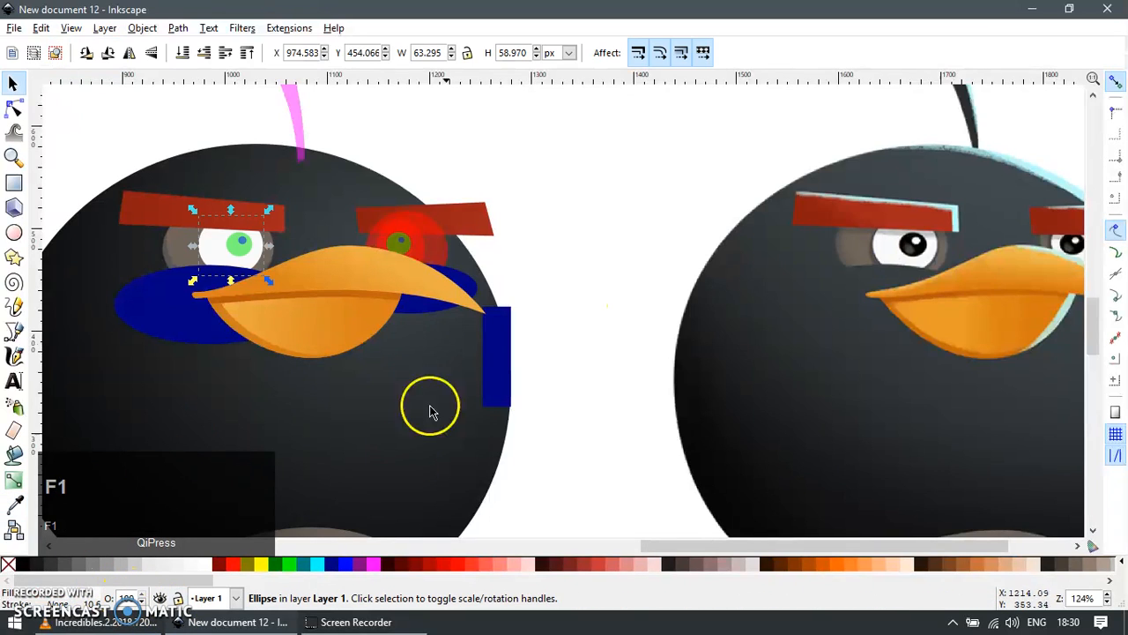
Step: Fill the left eye's pupil with black sampled from the reference pupil at an opacity of 100
left_click(242, 251)
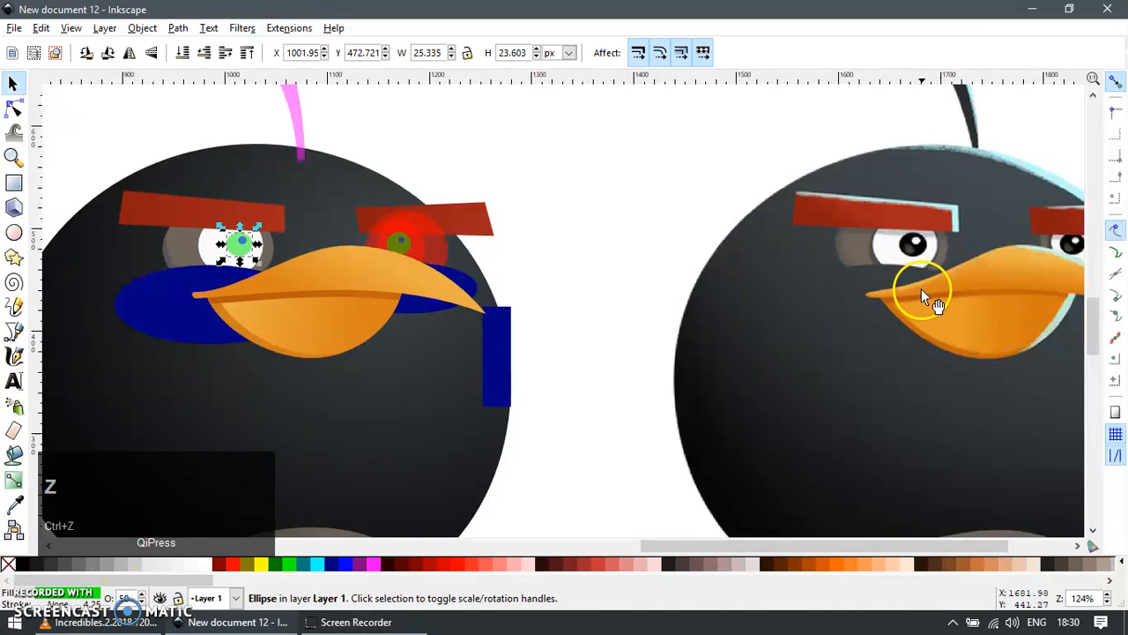
key("F8")
key("F7")
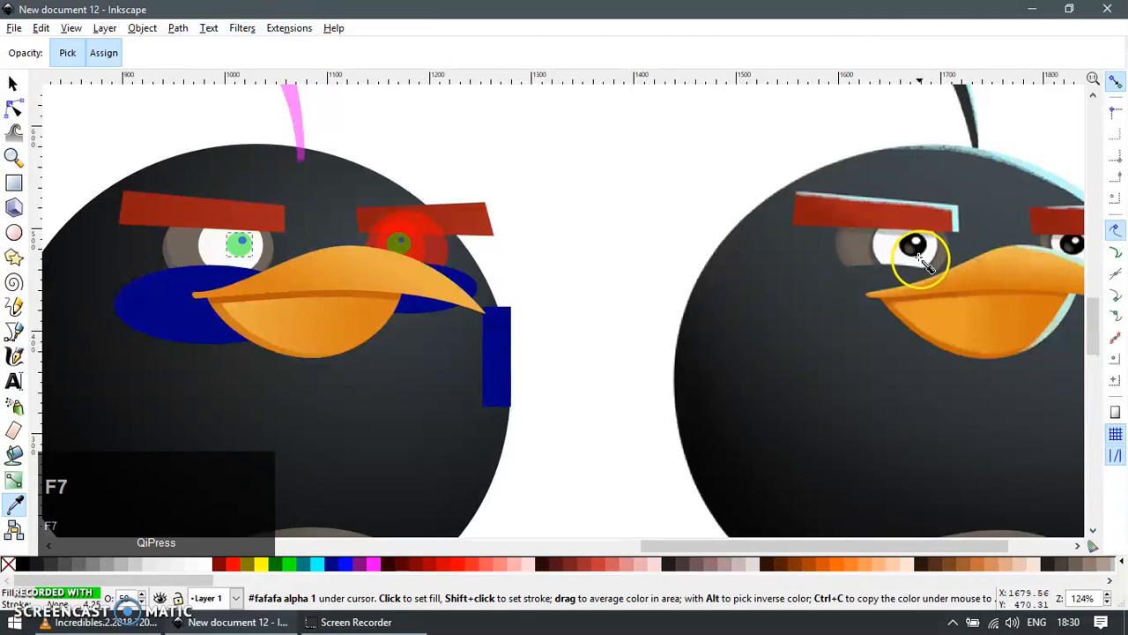
key("F1")
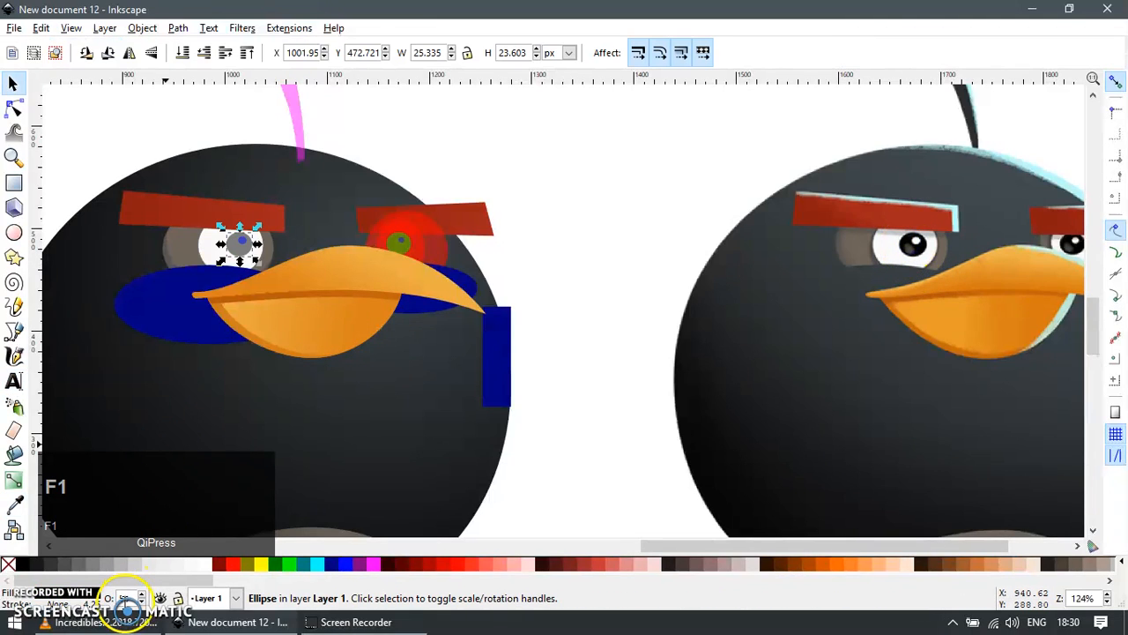
key("Escape")
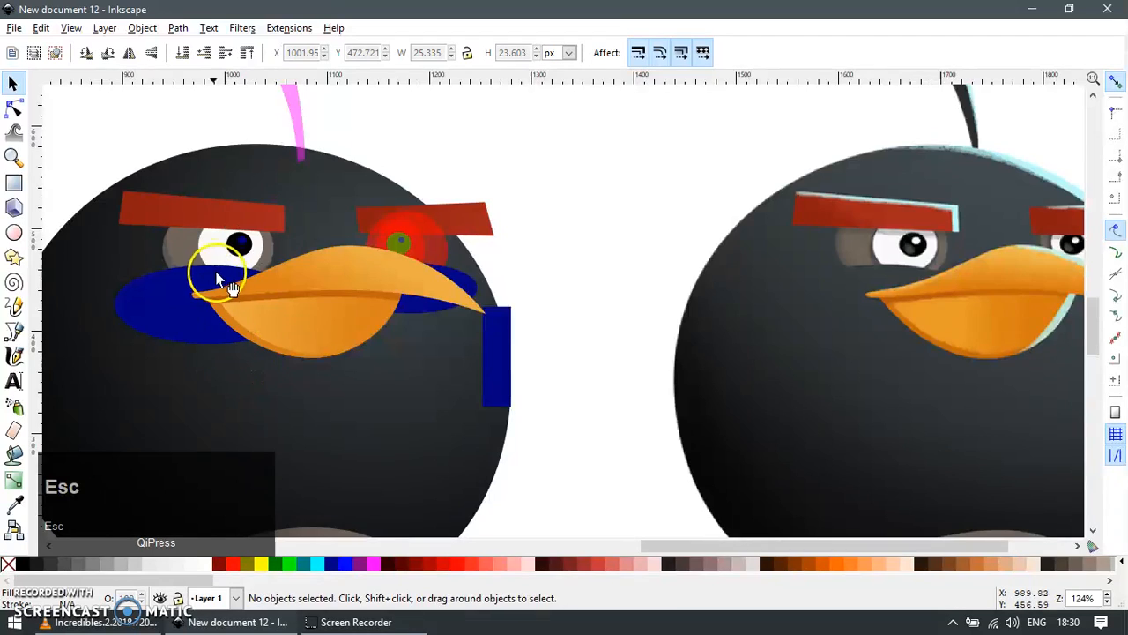
Step: Apply the eye white's style to the small pupil highlight of the left eye, at an opacity of 100
scroll(216, 241, "up", 2)
left_click(220, 240)
left_click(278, 242)
key("ctrl+shift+v")
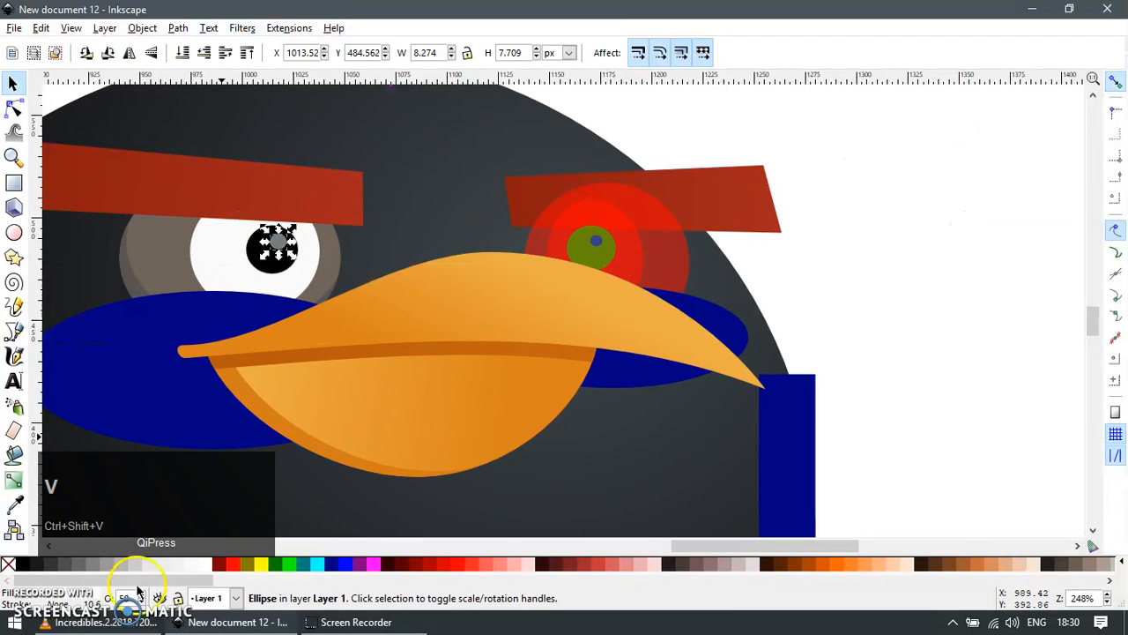
scroll(423, 318, "down", 2)
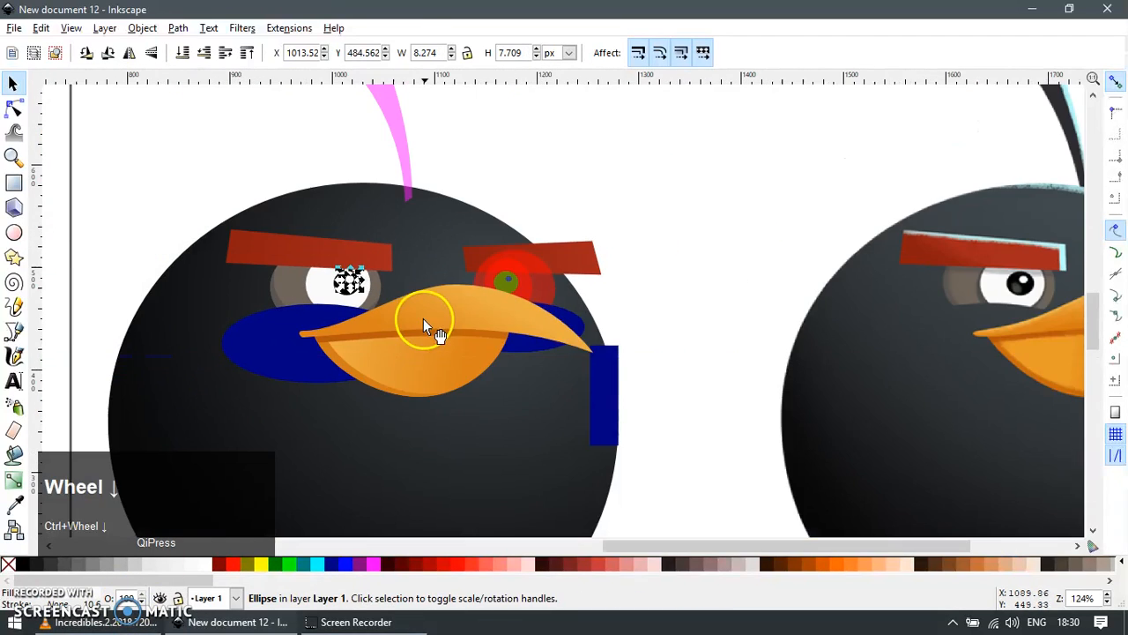
key("Escape")
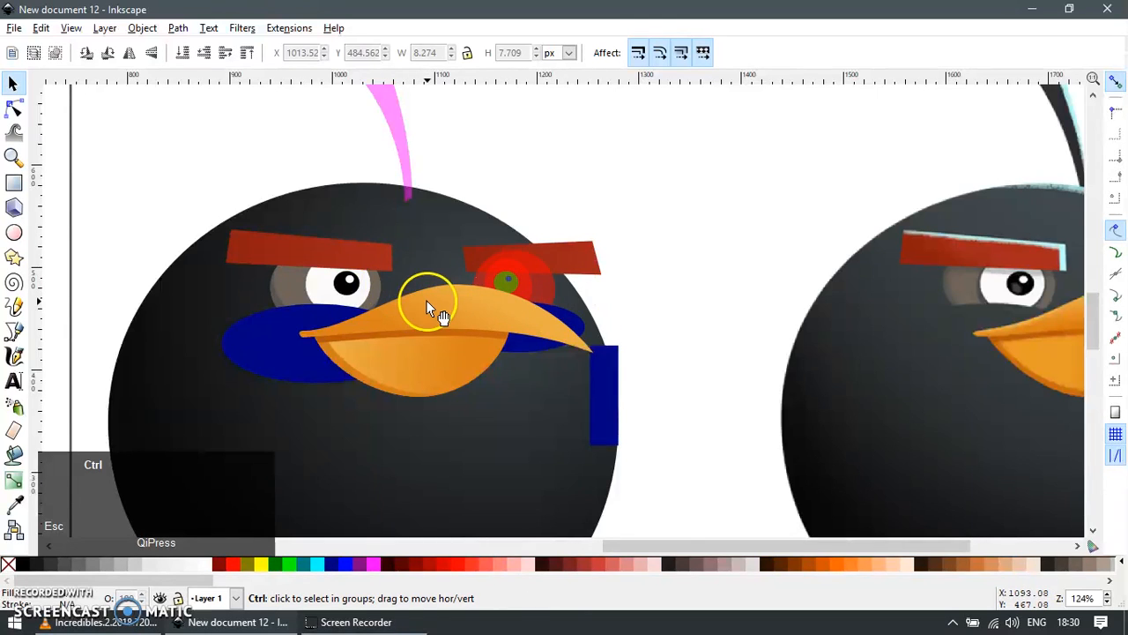
Step: Draw a sample ellipse about 19 × 17 px beside the reference's left eye and fill it with the dark grey of the eye's outline
scroll(426, 304, "up", 1)
scroll(275, 319, "down", 2)
scroll(750, 305, "up", 4)
key("e")
left_click_drag(666, 282, 721, 330)
key("F8")
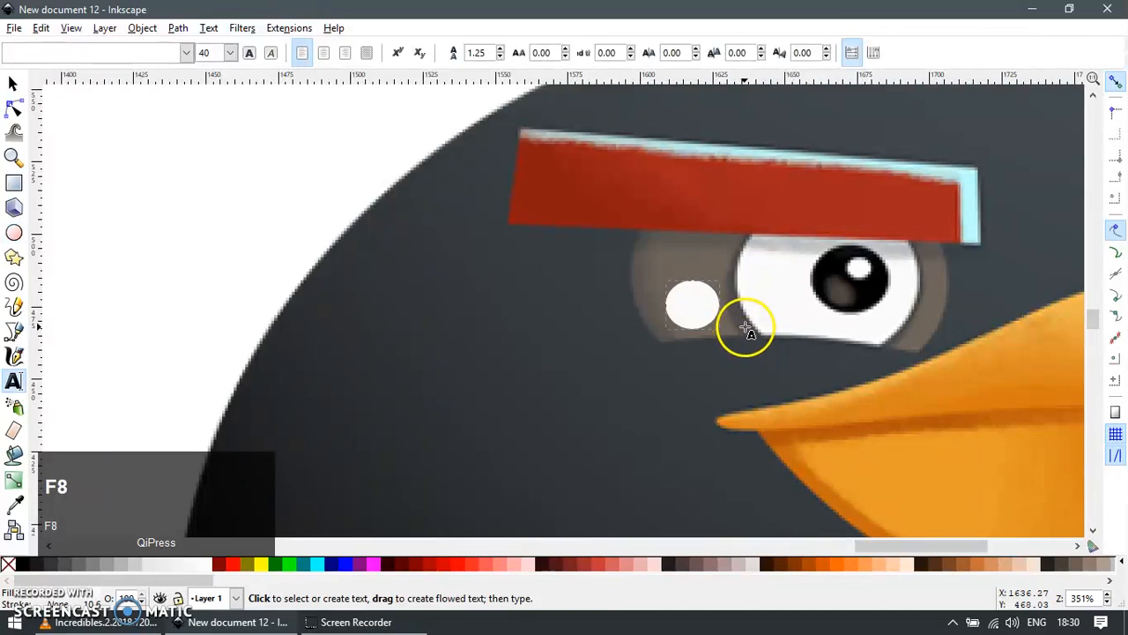
key("F7")
left_click(746, 325)
Step: Move the dark grey sample ellipse next to the traced left eye
scroll(747, 322, "down", 3)
key("F1")
left_click_drag(748, 320, 401, 301)
key("F3")
left_click_drag(245, 238, 428, 371)
key("F1")
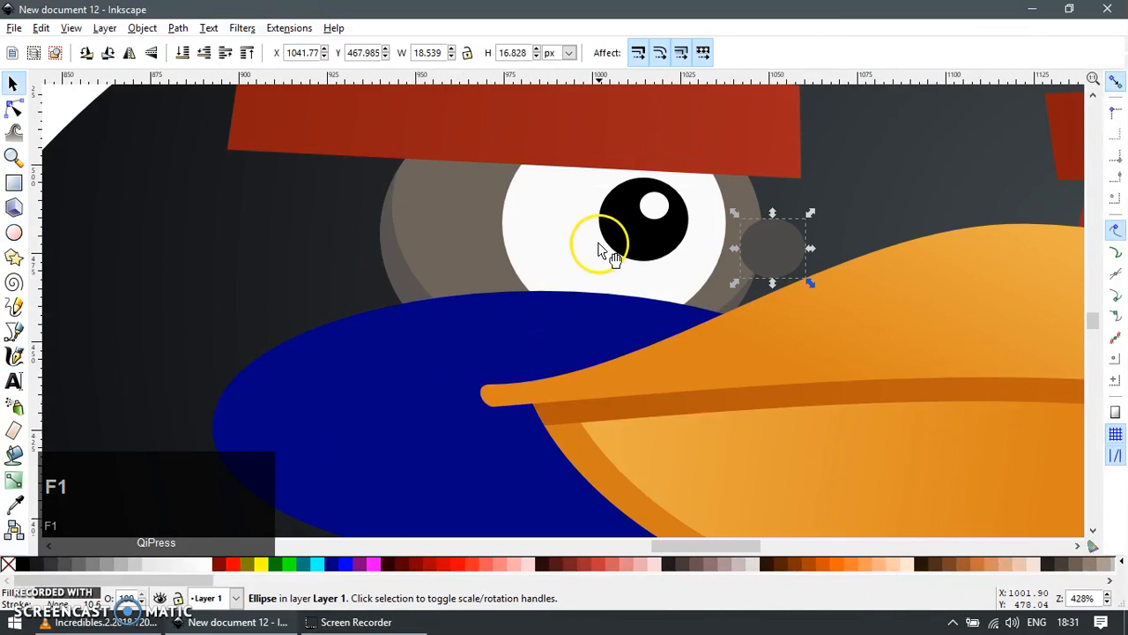
Step: Duplicate the left eye's white ellipse and enlarge the copy about its centre to about 70 × 65 px
left_click(599, 252)
key("ctrl+d")
left_click_drag(729, 335, 748, 344, "ctrl+shift")
Step: Fill the enlarged eye ellipse with dark grey #4d4c4b picked from the sample ellipse and delete the sample
key("F7")
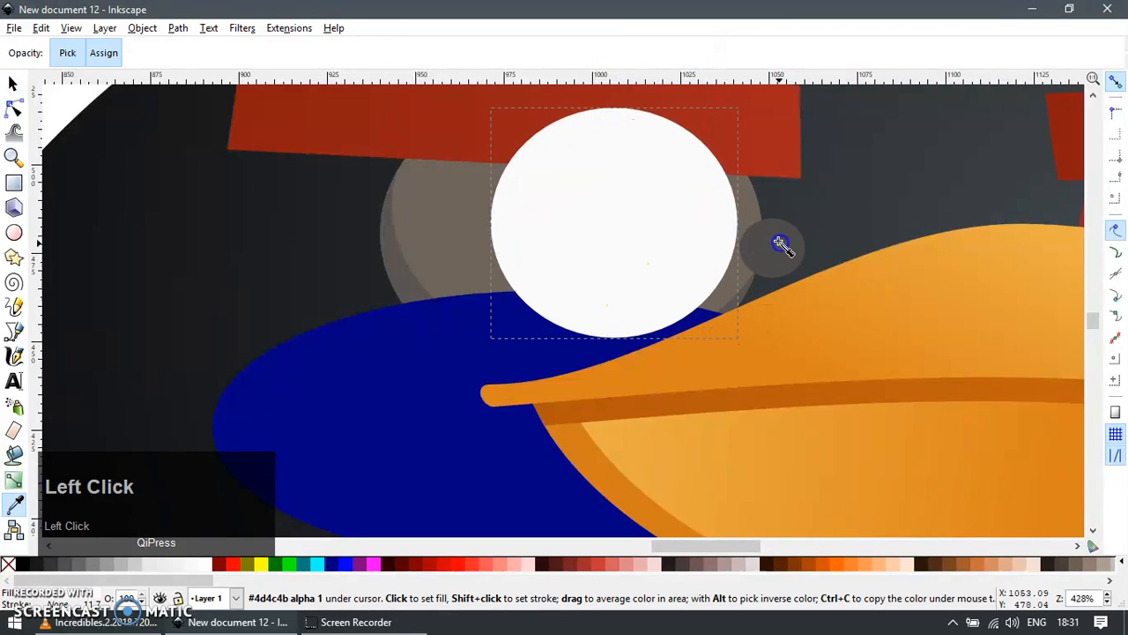
left_click(780, 242)
key("F1")
left_click(787, 240)
key("Delete")
left_click_drag(659, 244, 703, 317)
key("ctrl+z")
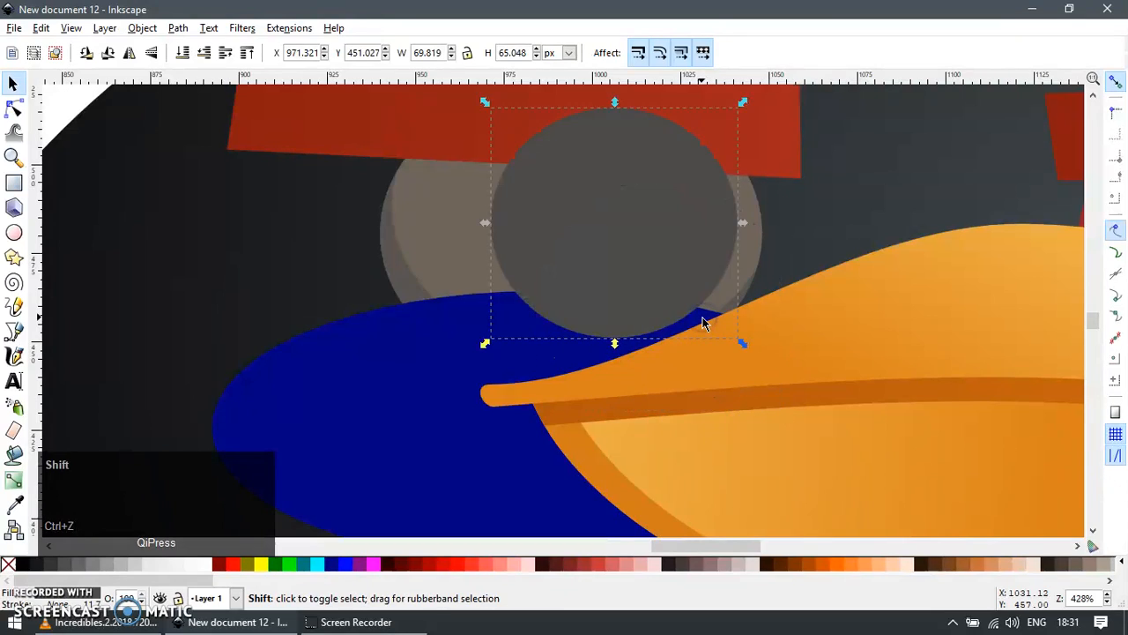
Step: Move the grey ellipse aside, bring the eye white, pupil and highlight to the front, and move the grey ellipse back behind them
key("shift+Left")
key("shift+Left")
left_click_drag(663, 203, 678, 229)
key("ctrl+z")
left_click(664, 249, "shift")
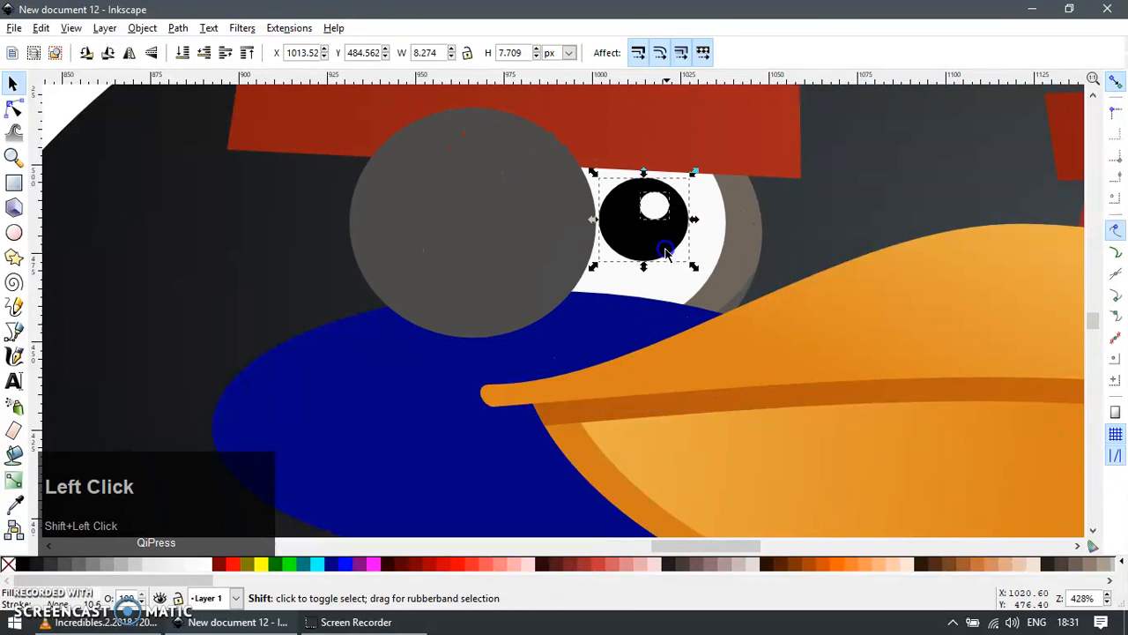
left_click(686, 278, "shift")
key("Home")
key("Escape")
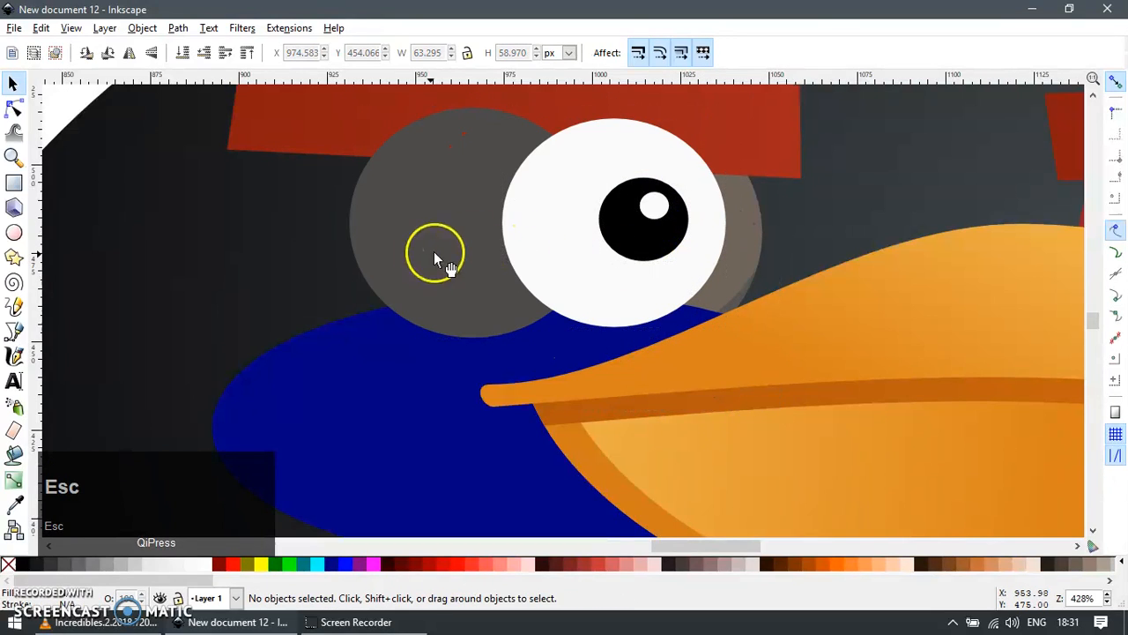
left_click(429, 252)
key("shift+Right")
key("shift+Right")
Step: Reduce the grey outline ellipse's height to about 62 px from its upper edge and compare the eye with the reference
left_click_drag(614, 102, 617, 113)
scroll(551, 194, "down", 2)
left_click_drag(664, 278, 439, 286)
scroll(672, 275, "down", 1)
left_click_drag(861, 317, 692, 306)
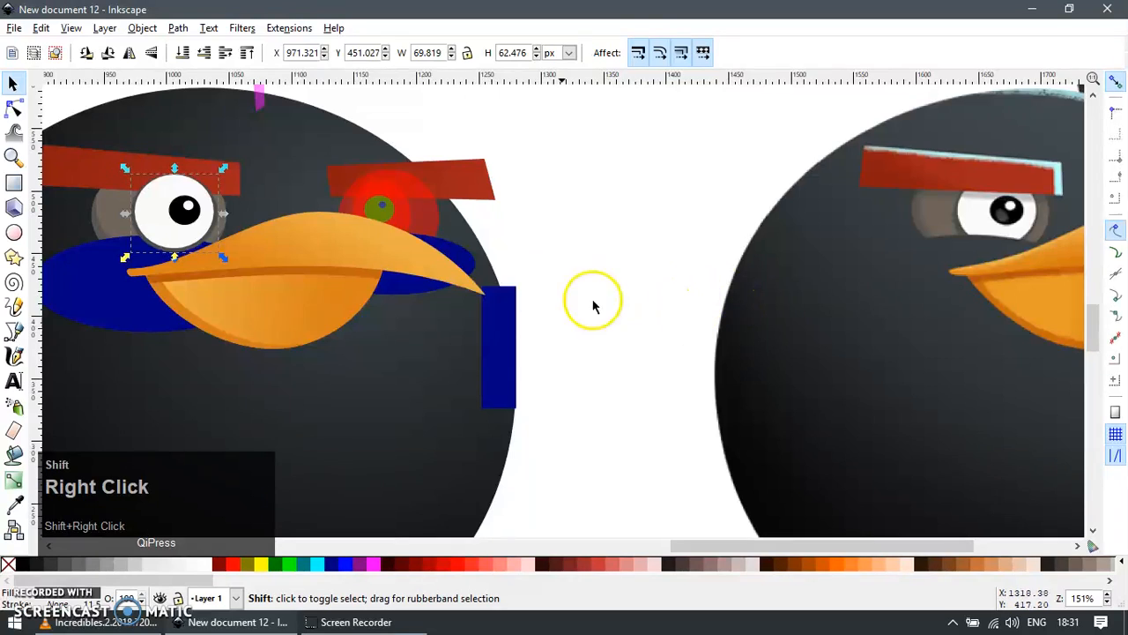
left_click_drag(593, 306, 806, 308)
scroll(403, 226, "up", 2)
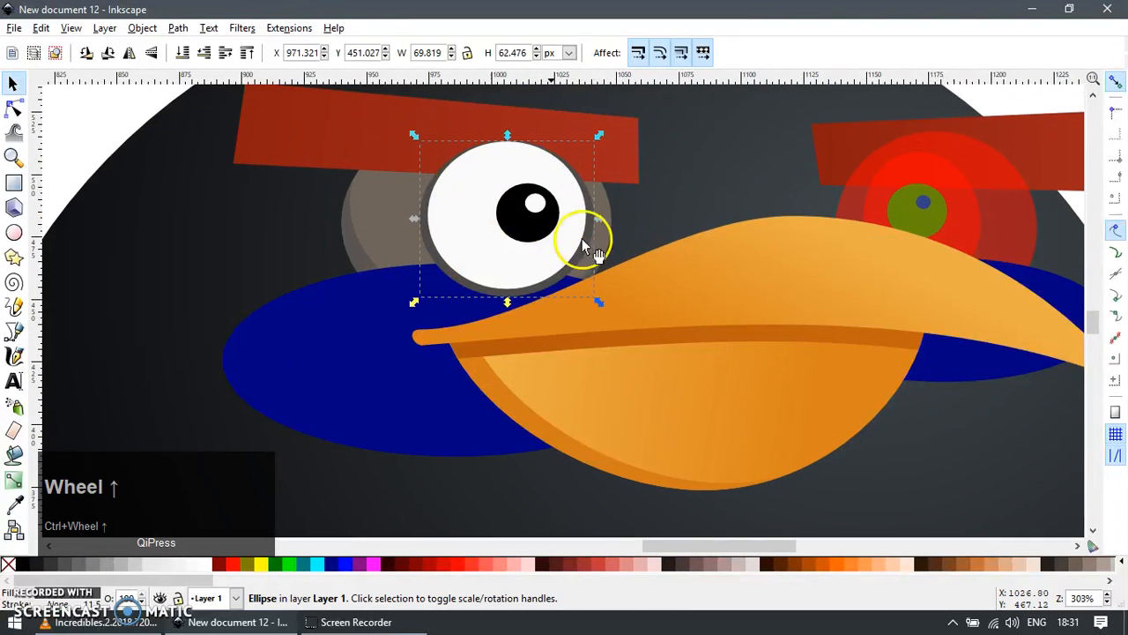
Step: Skew and stretch the grey outline ellipse so its rim is thicker towards the lower left of the eye white
scroll(523, 302, "up", 1)
mouse_move(501, 311)
left_mouse_down()
mouse_move(505, 322)
mouse_move(494, 322)
left_mouse_up()
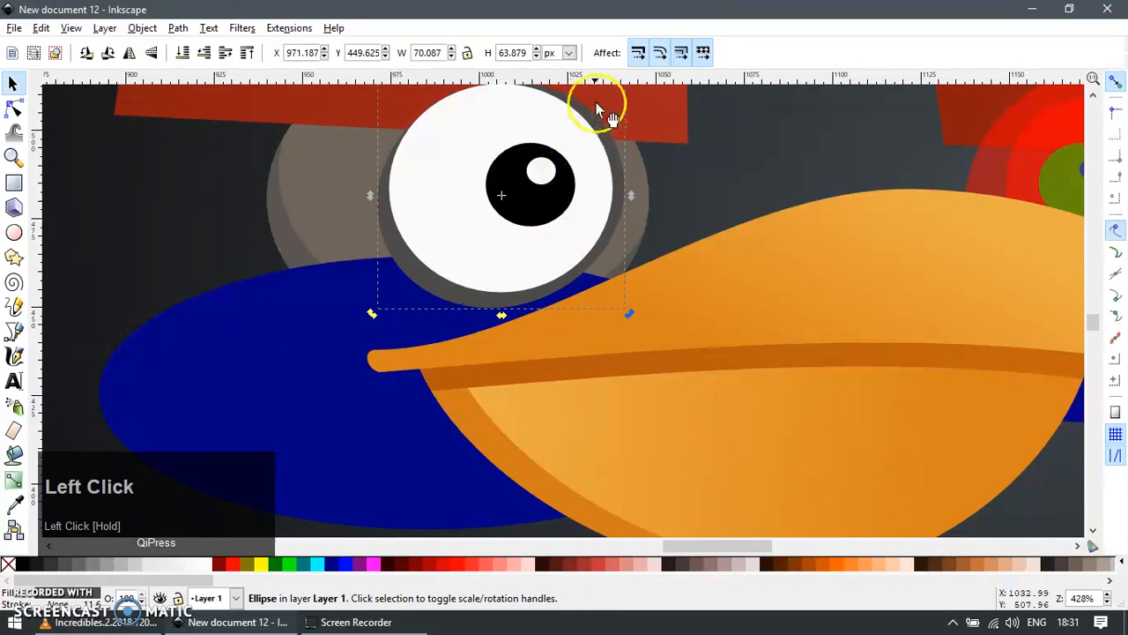
mouse_move(372, 197)
left_mouse_down()
mouse_move(388, 200)
mouse_move(379, 214)
mouse_move(362, 197)
left_mouse_up()
mouse_move(628, 215)
left_mouse_down("shift")
mouse_move(611, 240)
mouse_move(618, 226)
left_mouse_up("shift")
Step: Convert the larger eye's grey outline ellipse to a path and reshape its curve around the lowest node
key("F2")
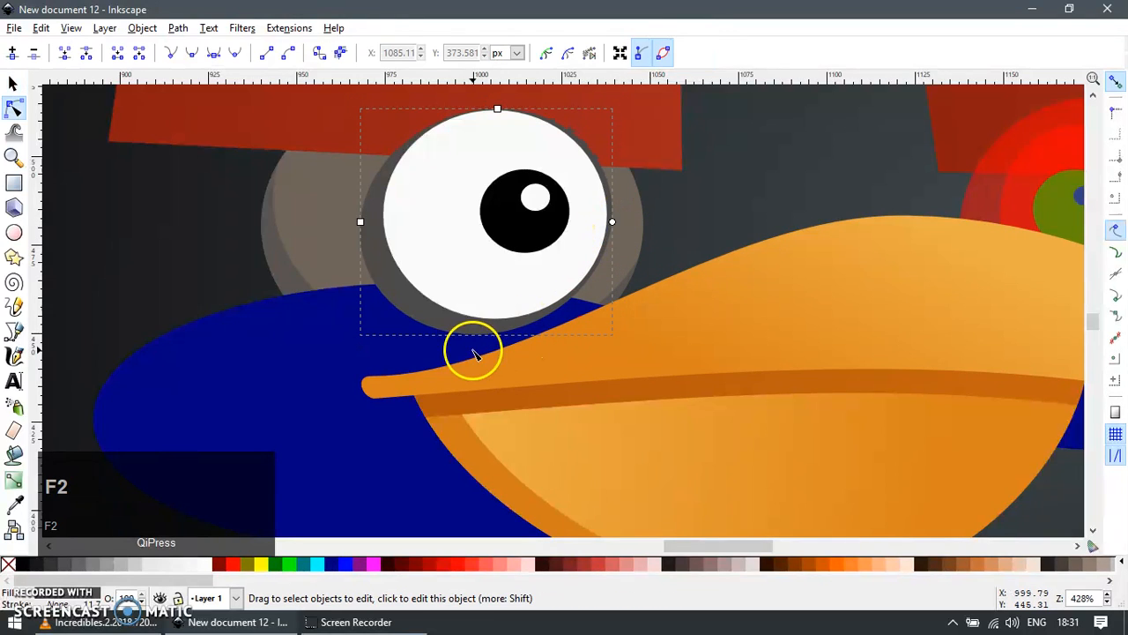
left_click(475, 335)
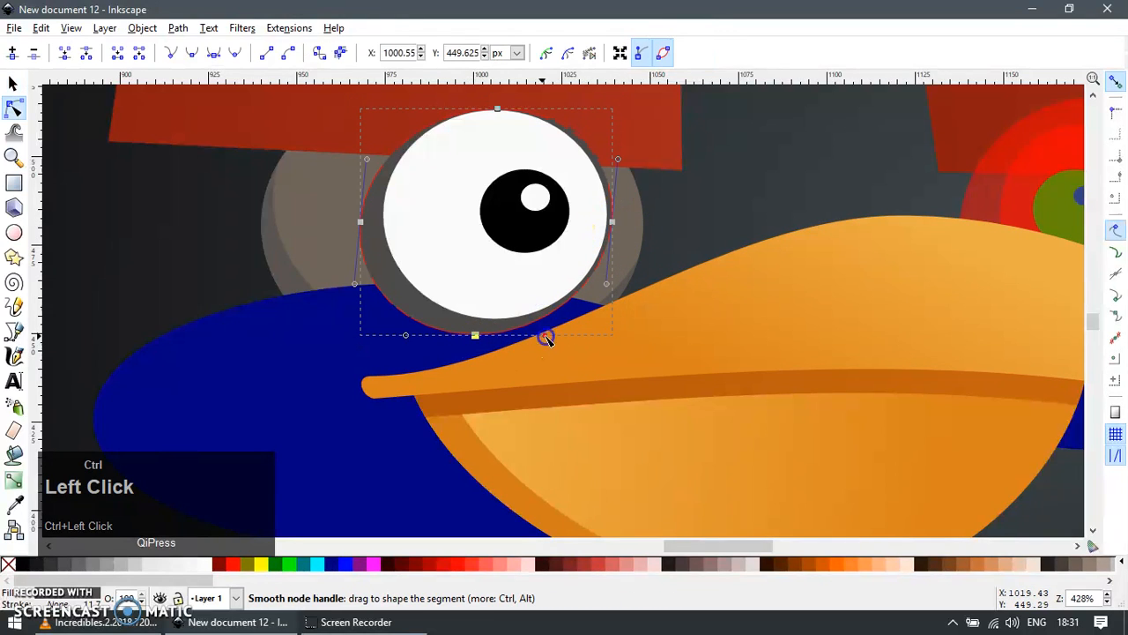
key("F1")
scroll(620, 212, "down", 1, "ctrl")
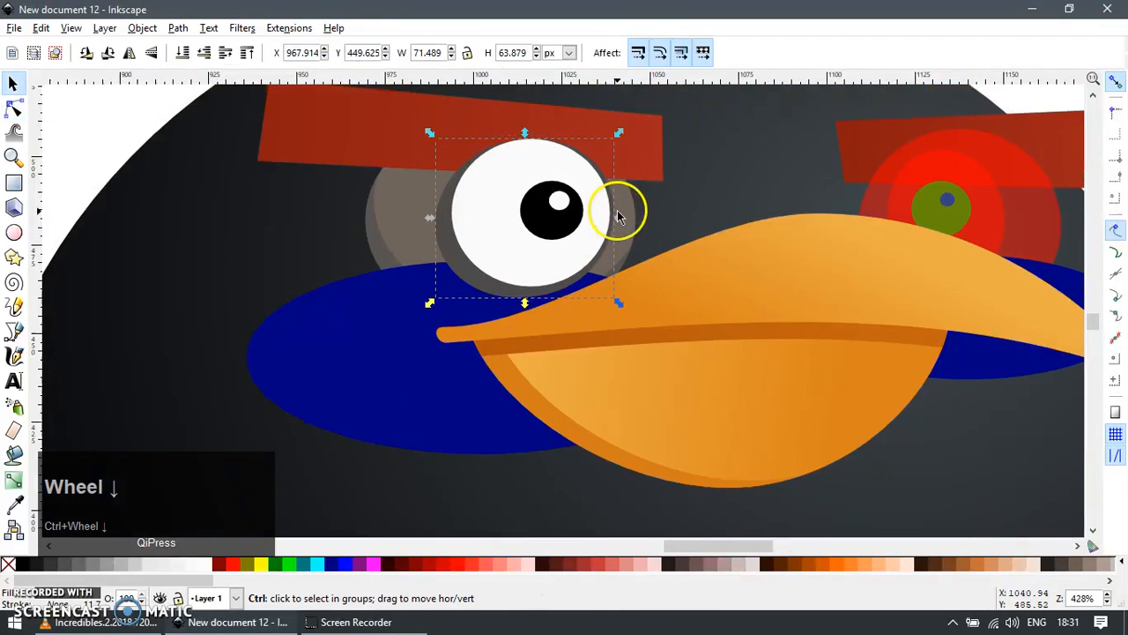
Step: Bring the eyebrow above the larger eye to the front and compare the face with the reference
left_click(681, 160)
key("ctrl+z")
key("Home")
scroll(645, 235, "down", 3, "ctrl")
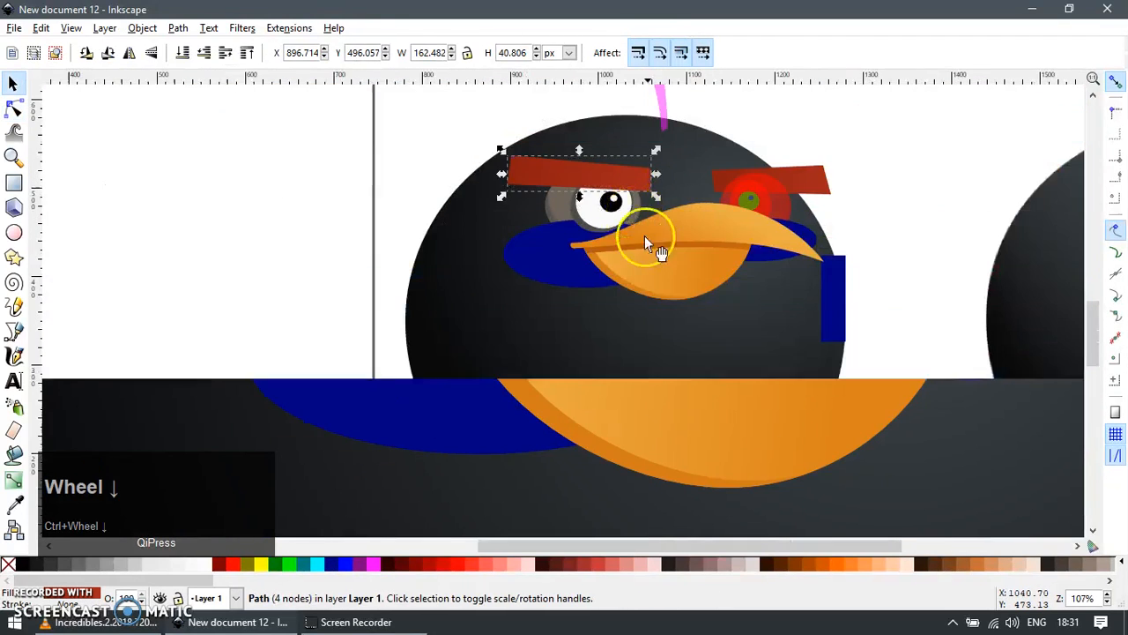
key("Escape")
left_click_drag(847, 331, 461, 315, "shift")
left_click_drag(762, 244, 617, 314, "shift")
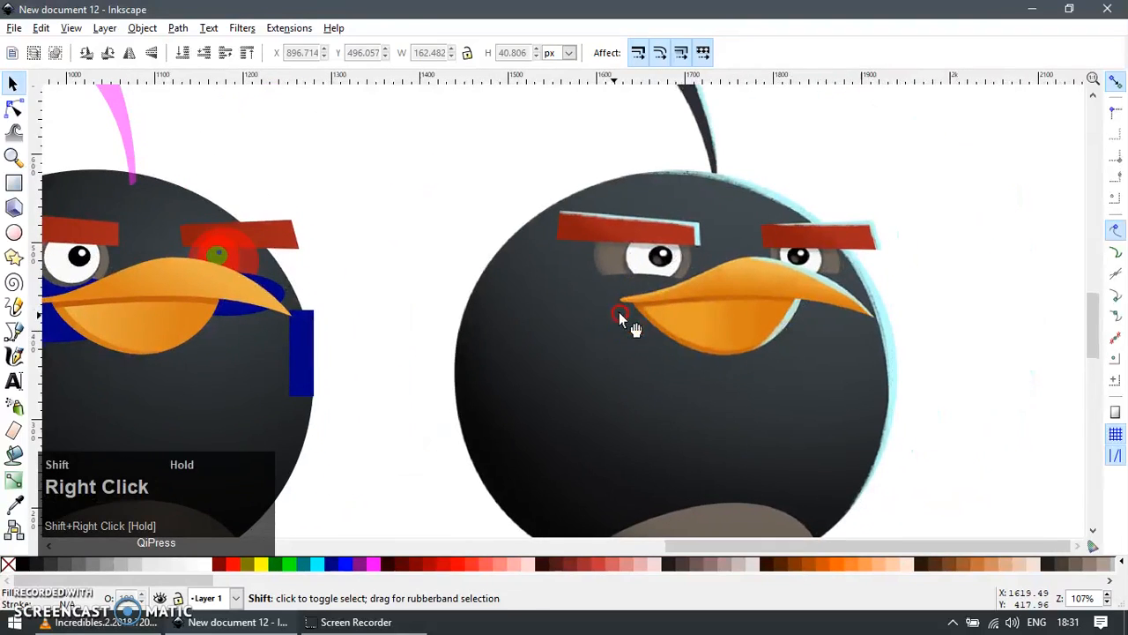
left_click_drag(485, 332, 730, 315, "shift")
scroll(377, 235, "up", 2, "ctrl")
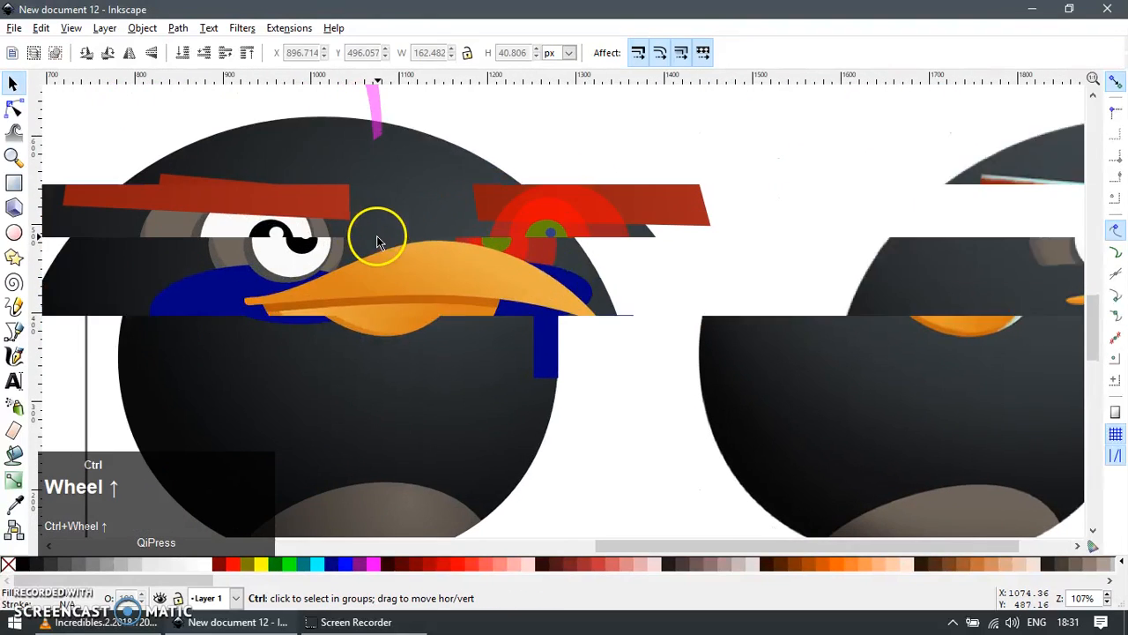
Step: Paste the larger eye's black pupil style onto the smaller eye's pupil, and make its highlight white and both ellipses fully opaque
left_click(294, 262)
key("ctrl+c")
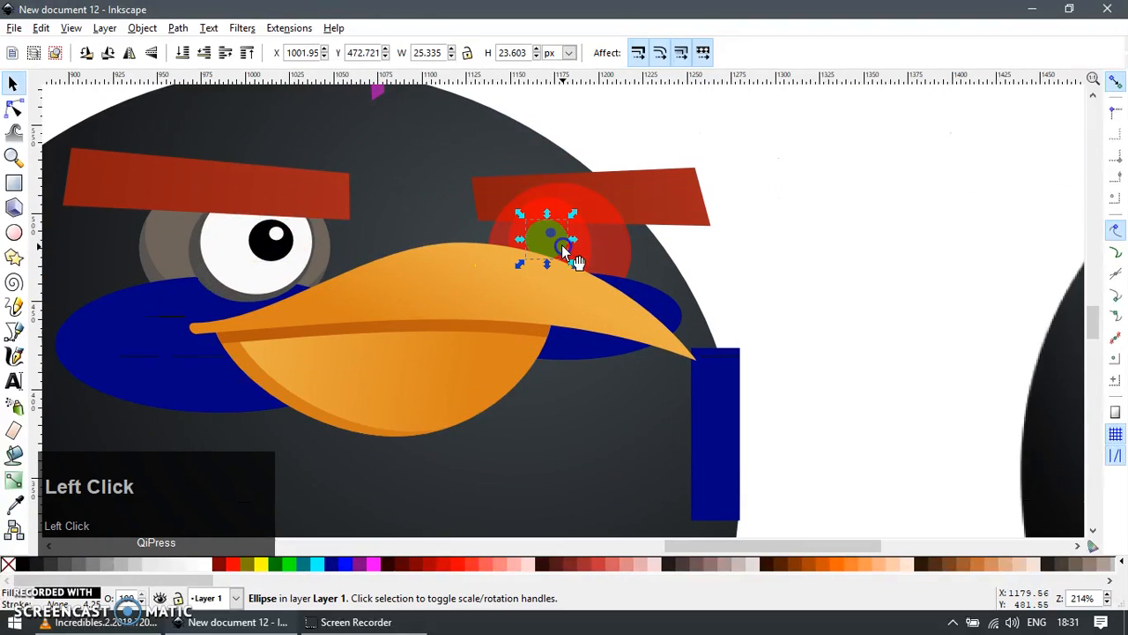
key("ctrl+shift+v")
left_click(540, 238, "ctrl")
left_click(549, 233)
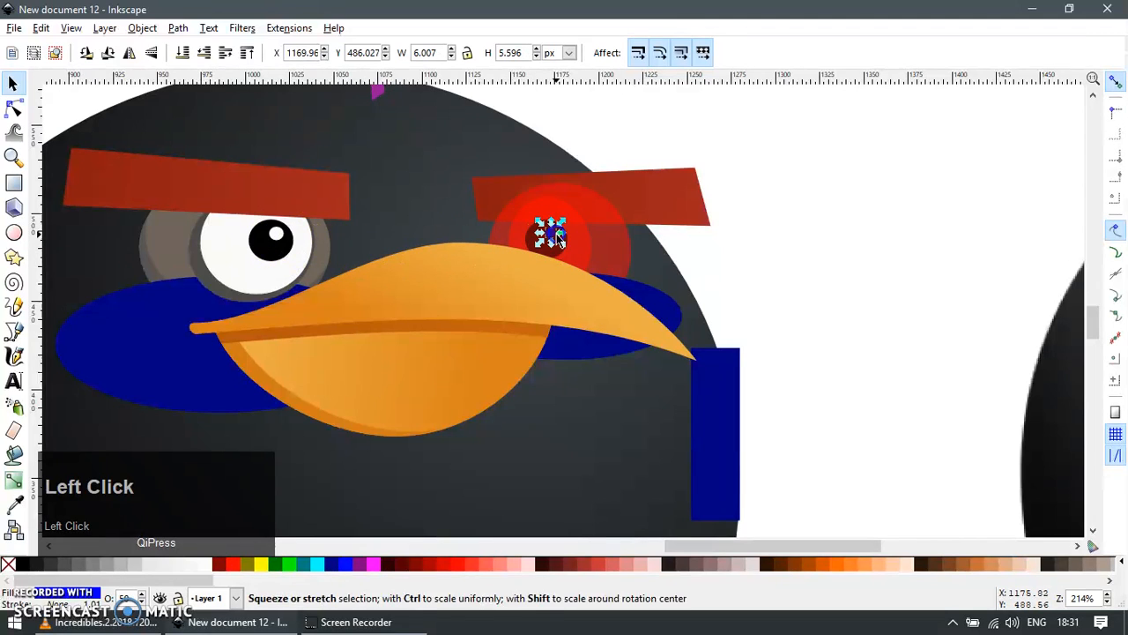
left_click(130, 599)
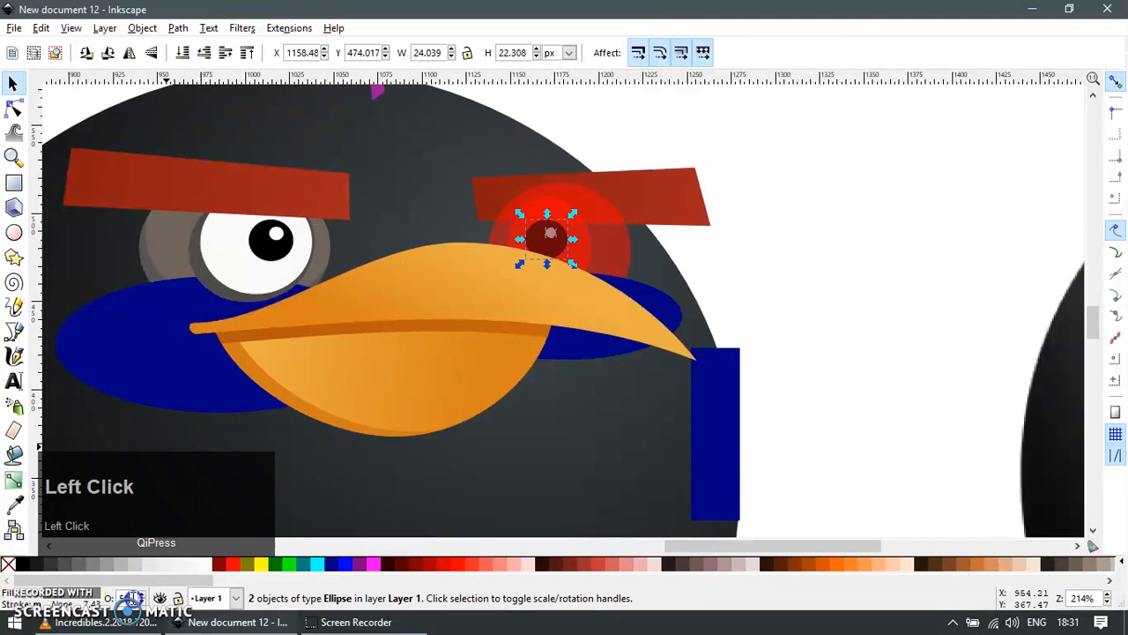
Step: Bring the smaller eye's eyebrow to the front and fill that eye's inner ellipse with white sampled from the larger eye, at 100 opacity
key("ctrl+z")
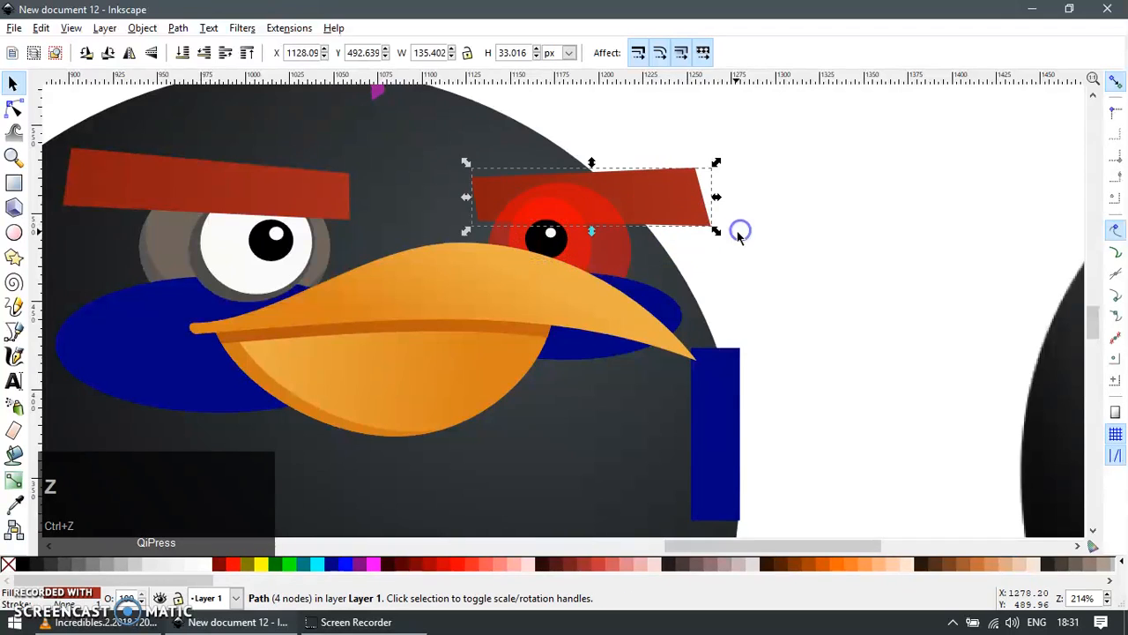
key("Escape")
key("ctrl+z")
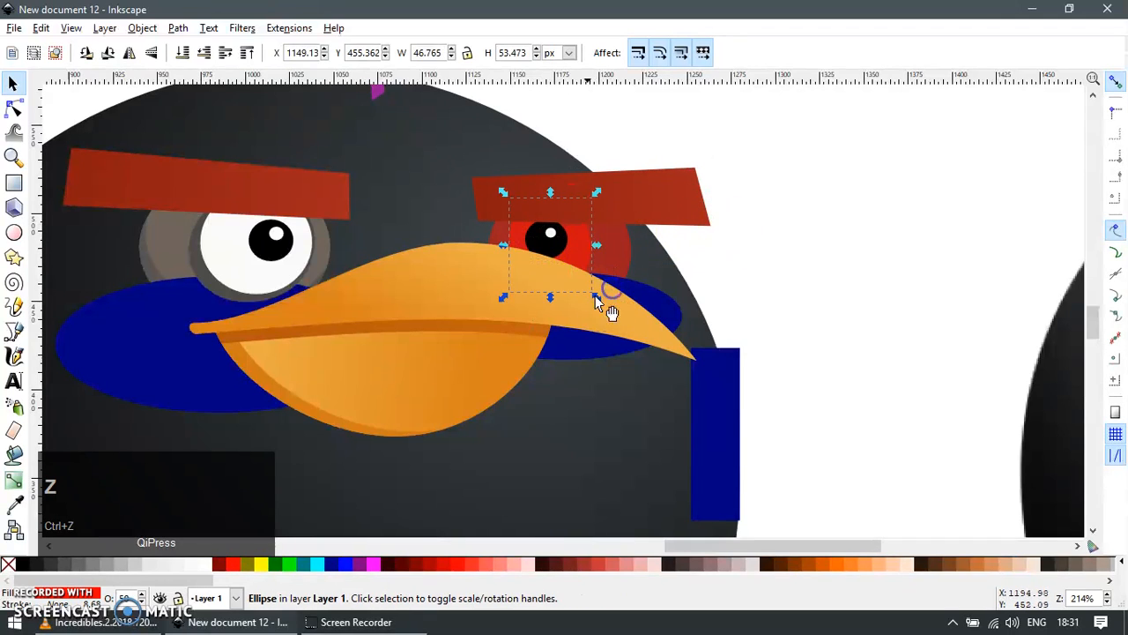
left_click(229, 250)
key("F1")
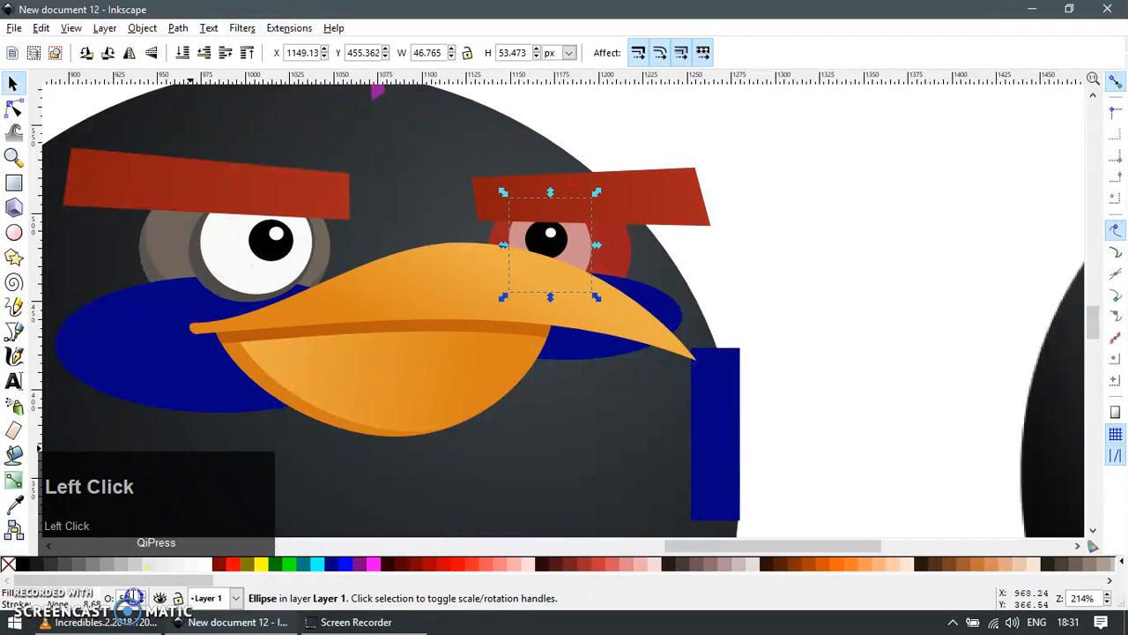
Step: Pull the larger eye's grey outline outward on the side facing the beak, to a width of about 73 px
scroll(205, 296, "up", 2)
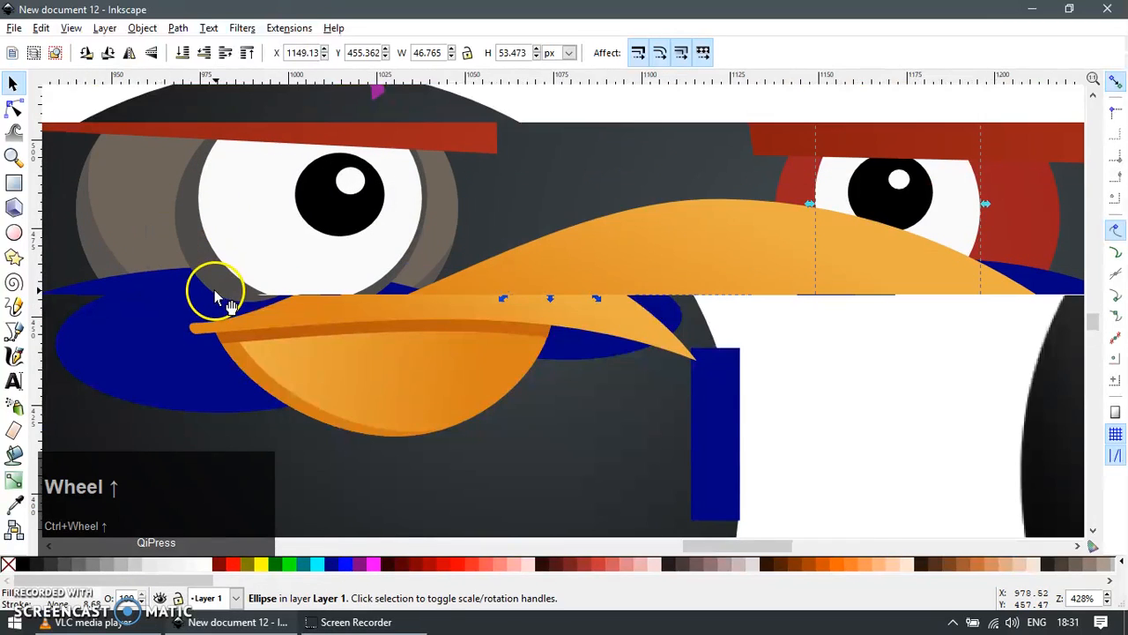
left_click(324, 280)
left_click_drag(432, 206, 437, 206)
key("F2")
scroll(409, 235, "down", 3)
key("F1")
scroll(633, 242, "up", 1)
Step: Duplicate the smaller eye's white ellipse, place the copy beside it and fill it with the dark grey sampled from the larger eye's outline
left_click(596, 223)
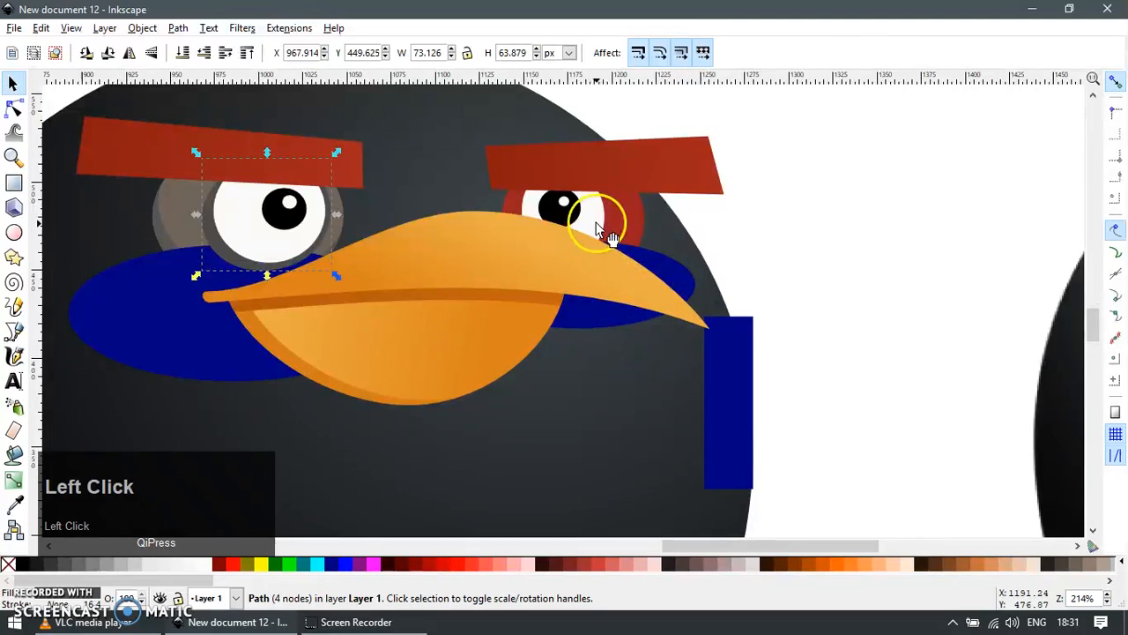
scroll(609, 238, "up", 2)
key("ctrl+d")
scroll(611, 269, "down", 2)
left_click(592, 247, "ctrl")
left_click(602, 260)
key("F7")
left_click(194, 255)
key("F1")
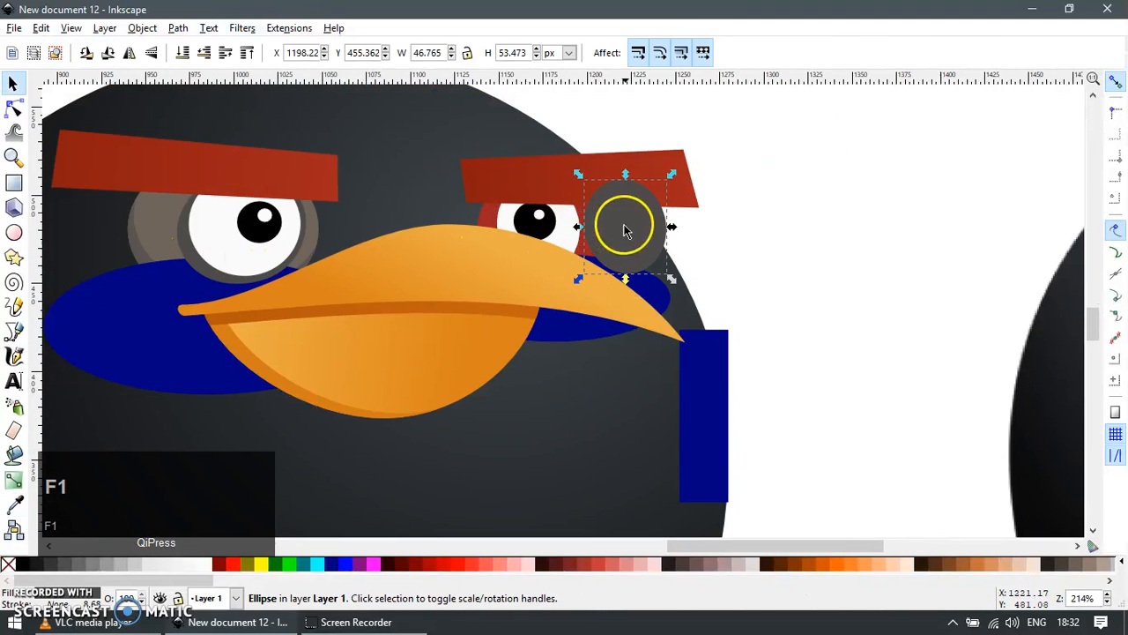
left_click_drag(623, 231, 603, 234)
Step: Bring the smaller eye's white, pupil and highlight to the front together
scroll(523, 222, "up", 2)
left_click(545, 222)
key("ctrl+z")
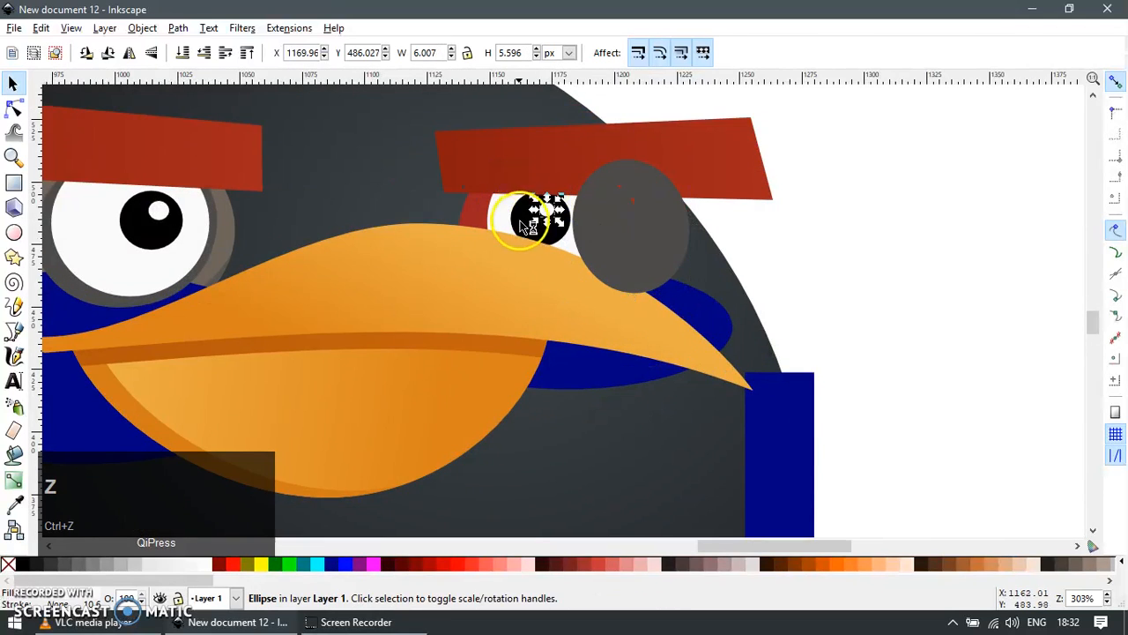
scroll(520, 224, "up", 2)
left_click(479, 196, "shift")
left_click(478, 194, "shift")
key("Home")
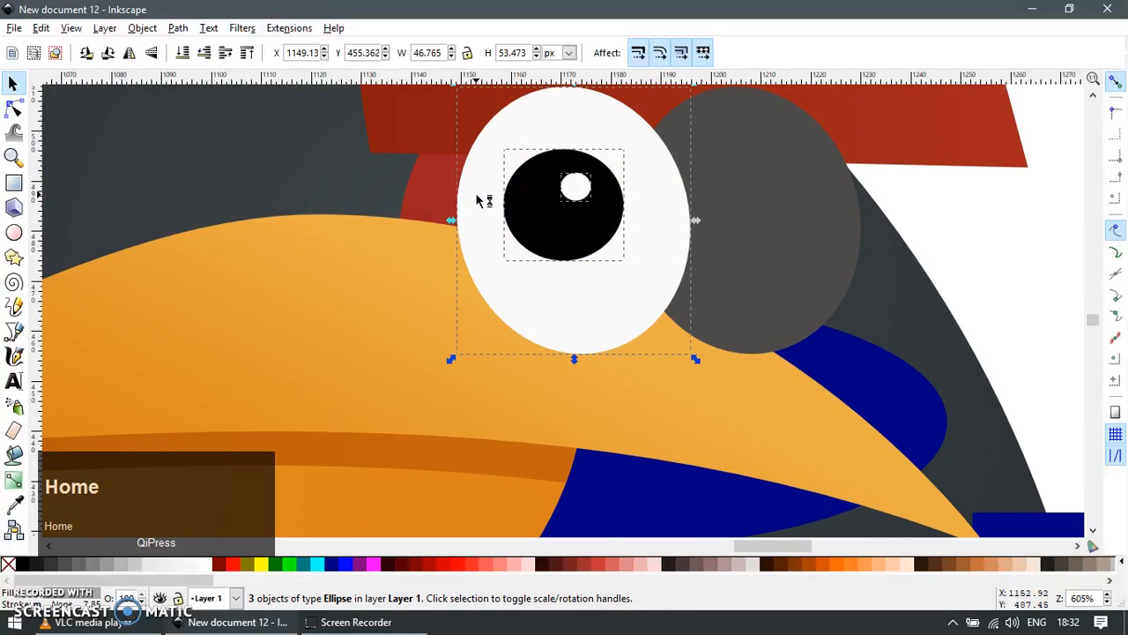
Step: Move the dark grey ellipse behind the smaller eye's white, widen it to about 52 px and compare it with the reference
key("Escape")
left_click_drag(756, 223, 582, 224)
left_click_drag(679, 220, 710, 221)
scroll(734, 333, "down", 2)
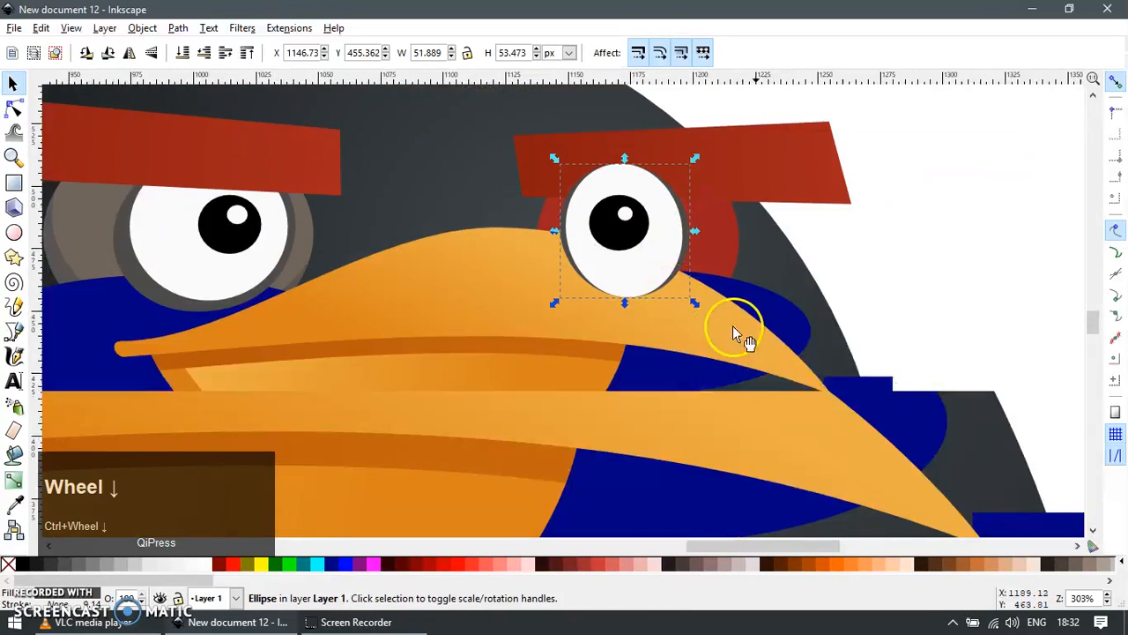
left_click_drag(798, 335, 571, 284)
scroll(572, 284, "down", 2)
left_click_drag(960, 296, 505, 308)
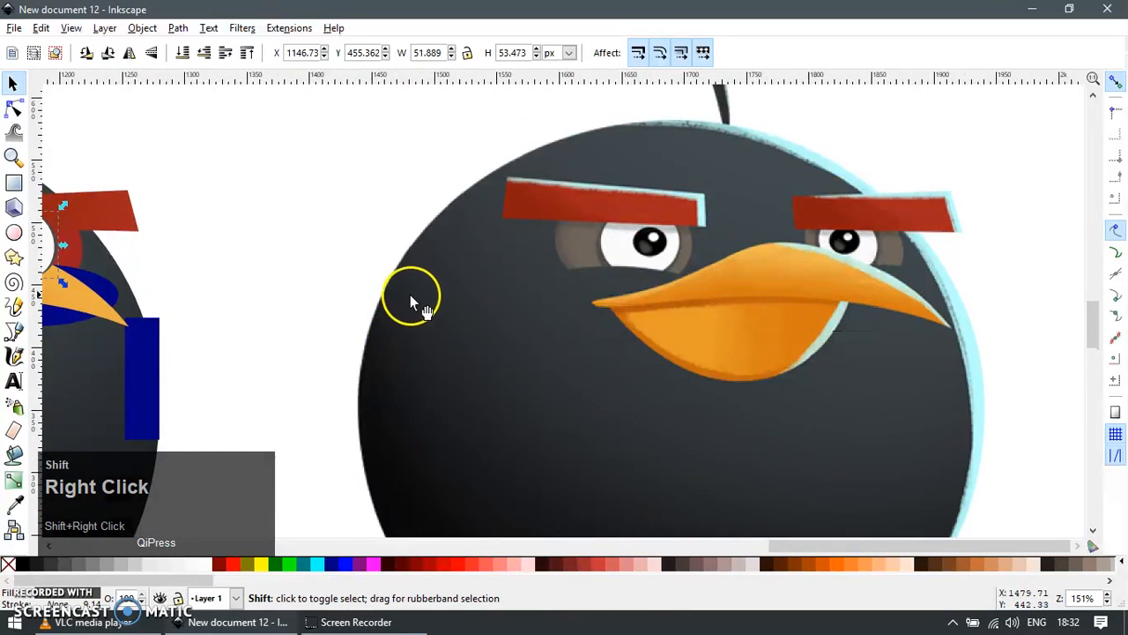
left_click_drag(410, 294, 722, 285)
Step: Convert the smaller eye's grey outline ellipse to a path and adjust its curve at the uppermost node
left_click(373, 235, "ctrl")
scroll(373, 234, "up", 3)
key("F2")
key("ctrl+shift+c")
left_click(367, 171)
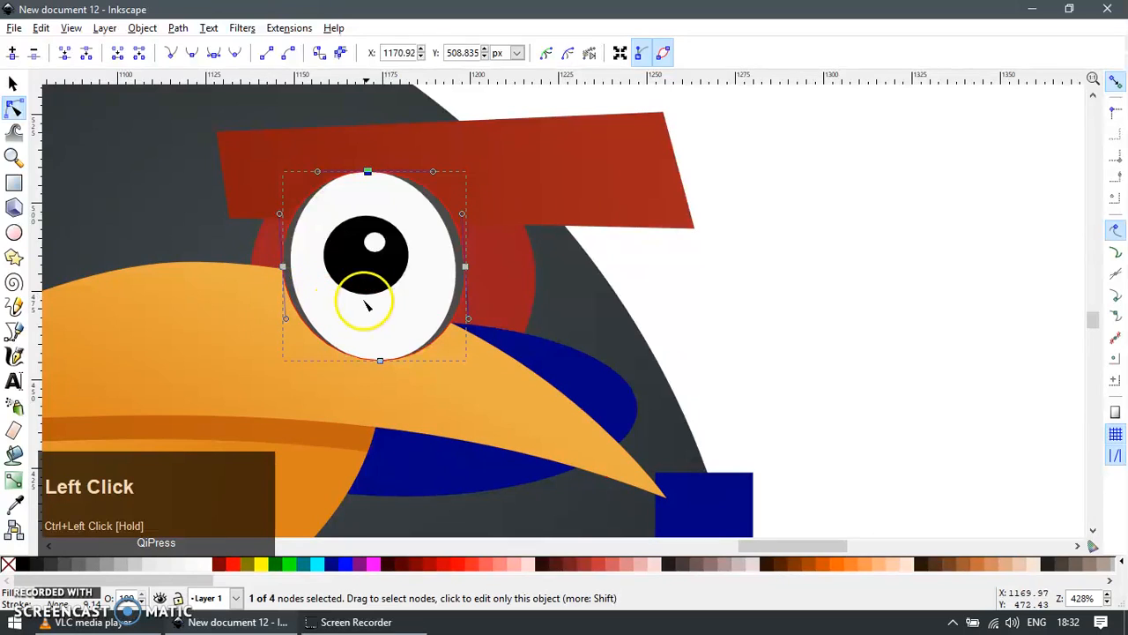
Step: Bring the eyebrow above the smaller eye back to the front and review the whole character
key("F1")
left_click_drag(517, 200, 609, 247)
key("ctrl+z")
key("Home")
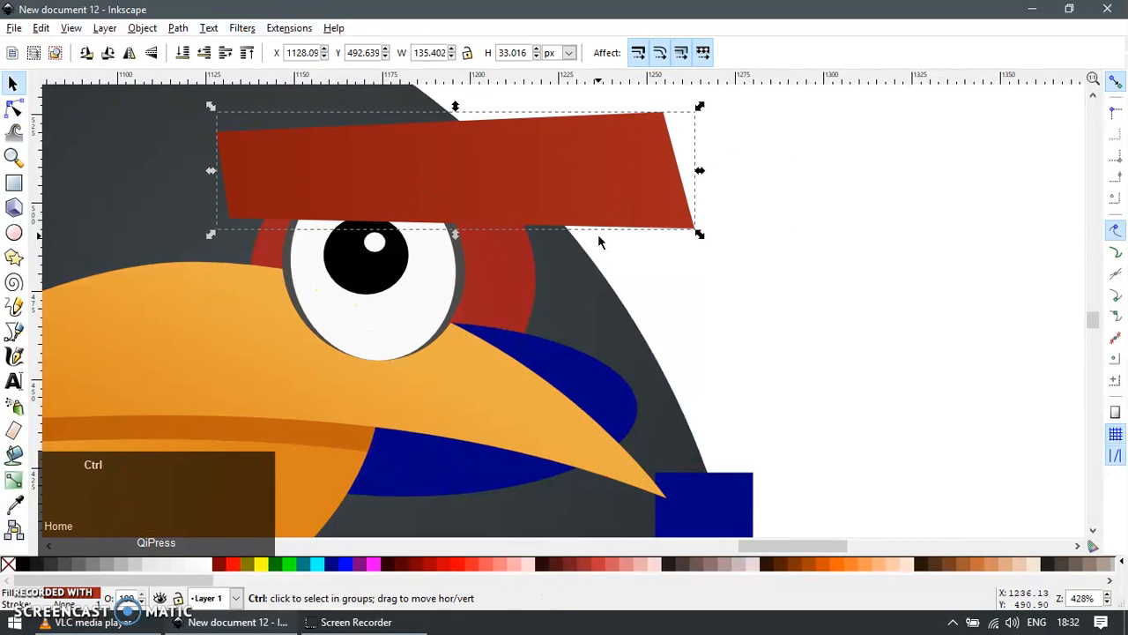
scroll(624, 277, "down", 4)
scroll(624, 276, "down", 2)
key("Escape")
scroll(629, 285, "up", 2)
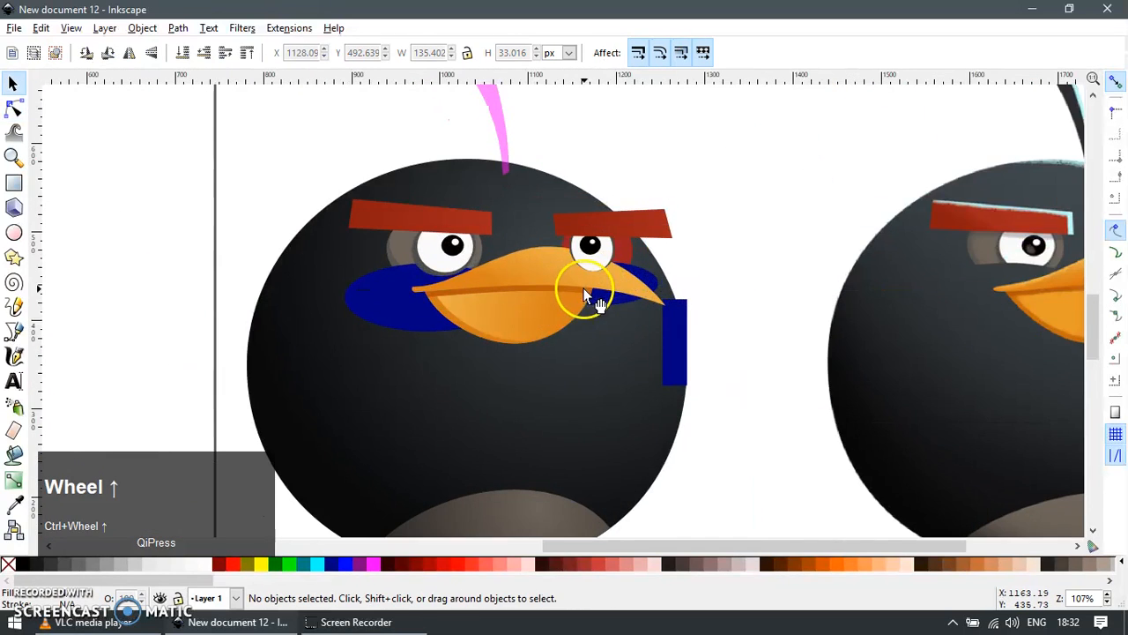
Step: Group the four beak shapes and bring the group to the front, over the eyes
left_click(588, 272)
scroll(467, 311, "up", 2, "ctrl")
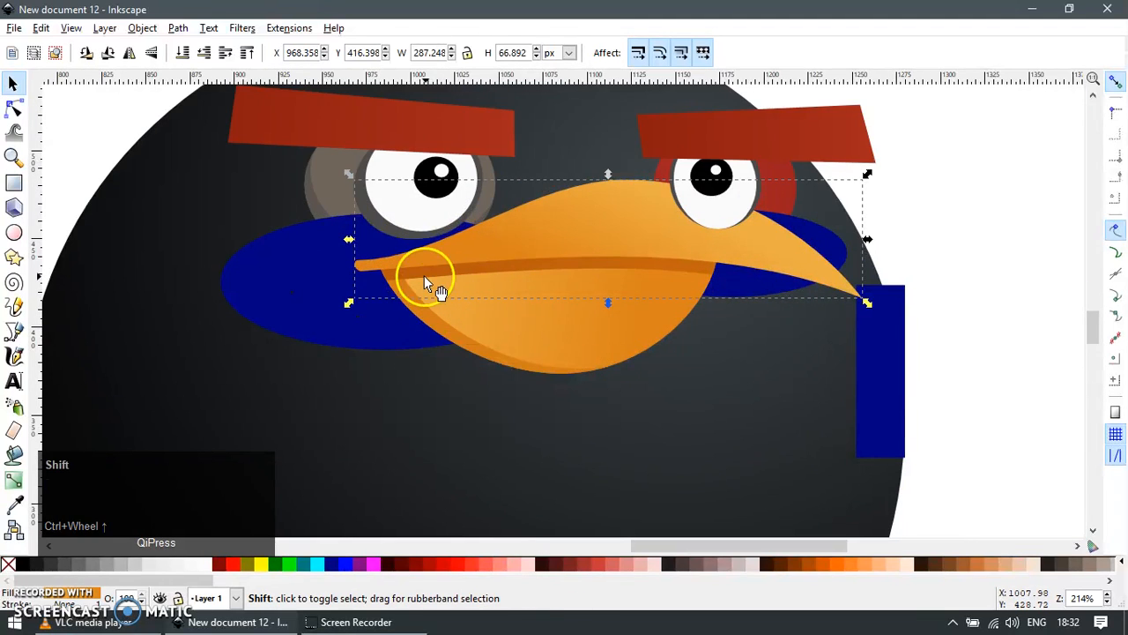
left_click(481, 301, "shift")
left_click_drag(486, 308, 676, 312)
key("ctrl+z")
key("ctrl+g")
key("Home")
scroll(593, 269, "down", 3, "ctrl")
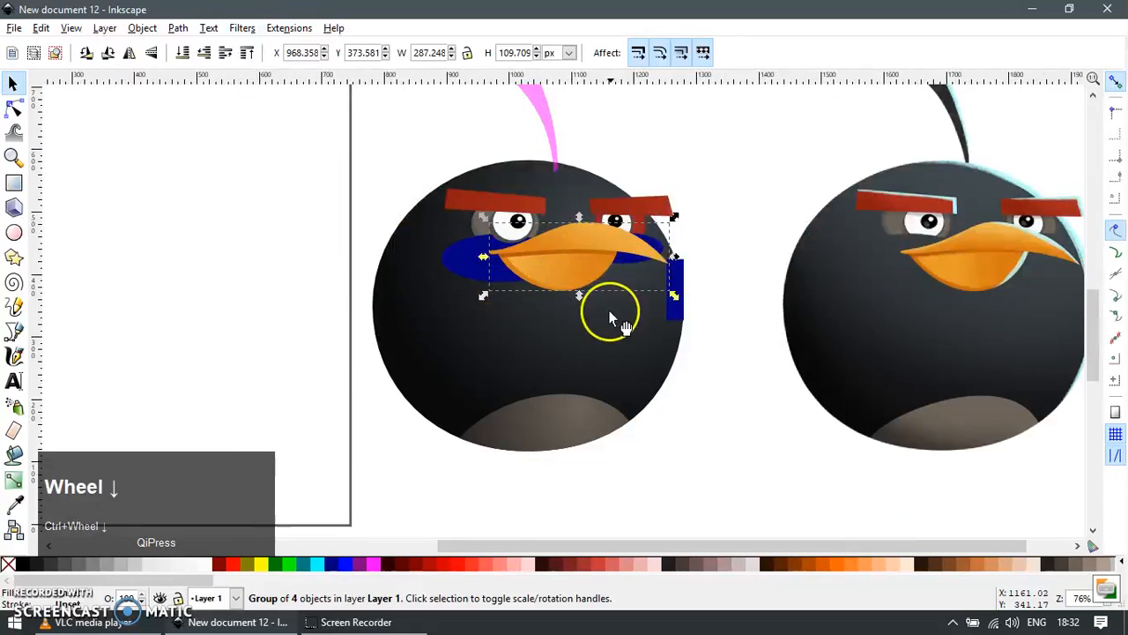
Step: Fill the smaller eye's large outer ellipse with the brown-grey sampled from the reference's eye surround
scroll(563, 273, "up", 1, "ctrl")
right_click(526, 291)
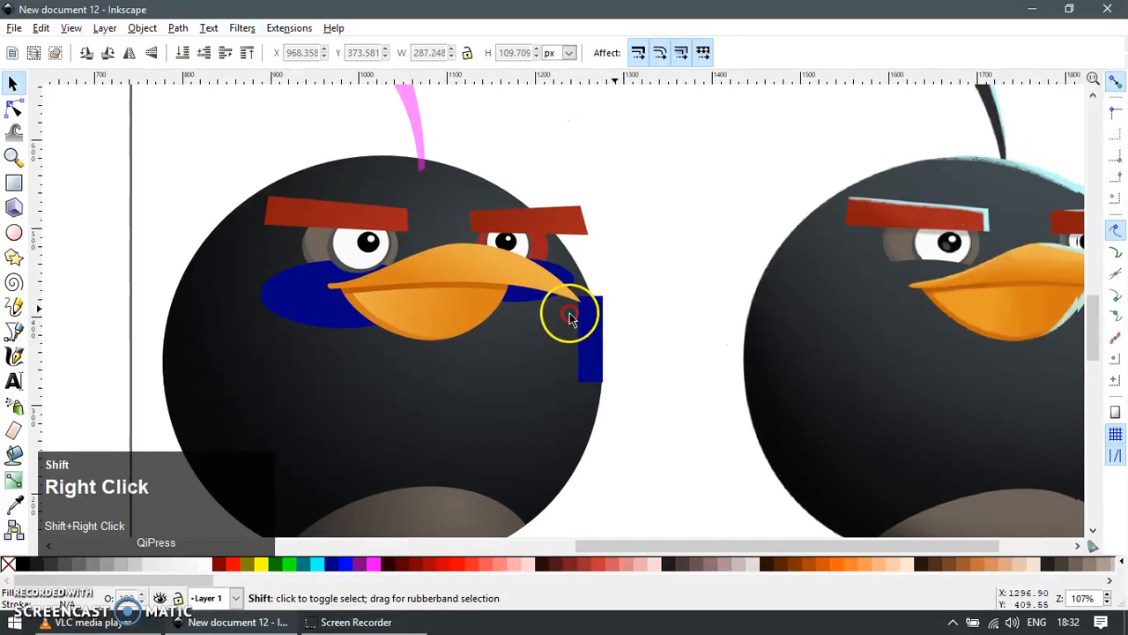
scroll(484, 299, "right", 3, "shift")
scroll(440, 303, "up", 2, "ctrl")
left_click(343, 254)
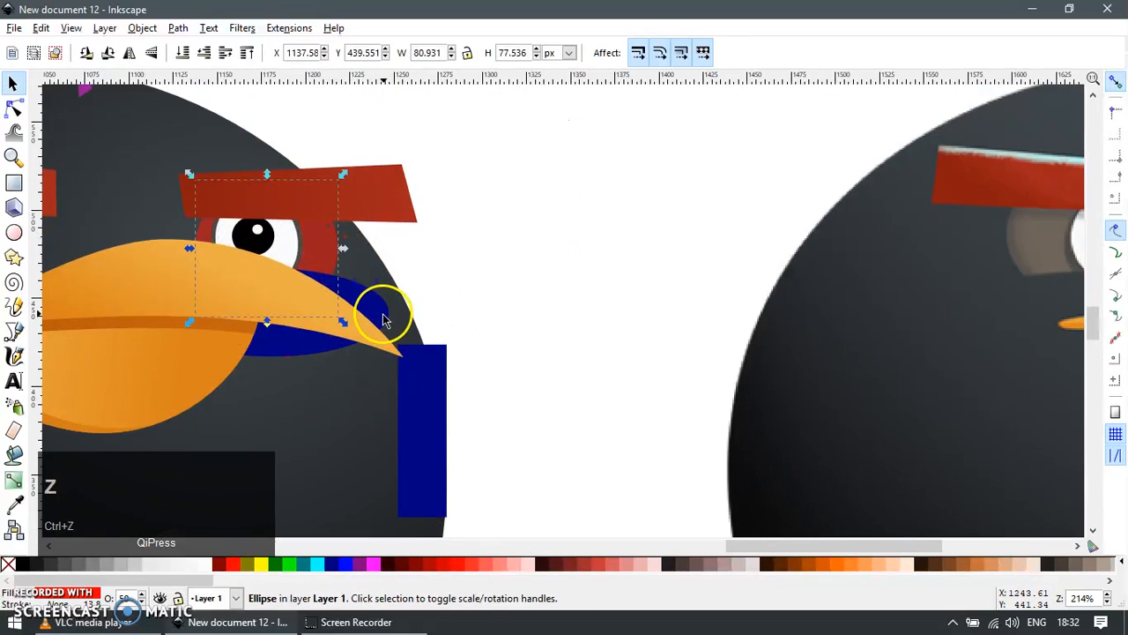
scroll(382, 315, "down", 2, "ctrl")
scroll(959, 304, "up", 3, "ctrl")
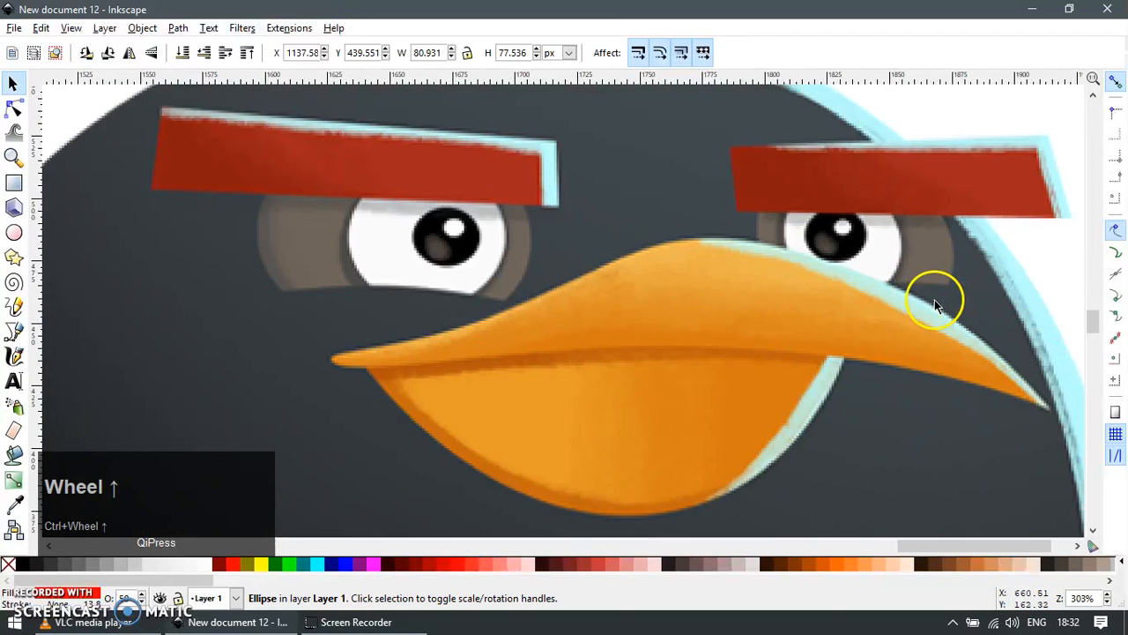
key("F7")
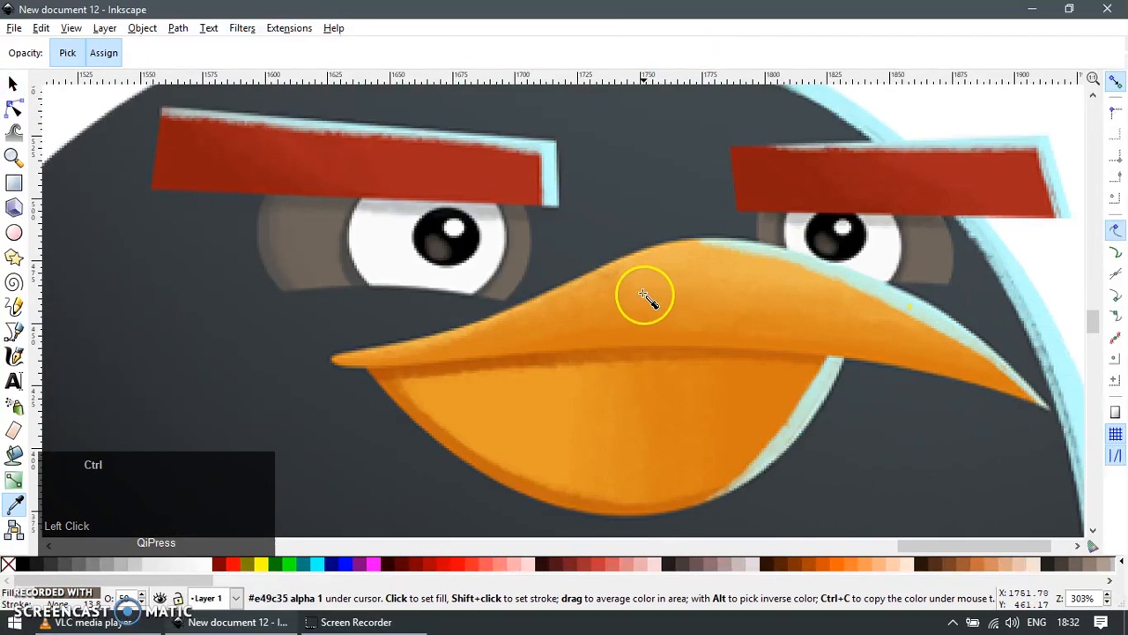
scroll(645, 298, "down", 3, "ctrl")
Step: Refill the smaller eye's outer ellipse with brown-grey #6e645a sampled from the larger eye's surround and set its opacity to 100
key("F1")
scroll(237, 368, "left", 3)
key("Escape")
scroll(552, 306, "up", 2, "ctrl")
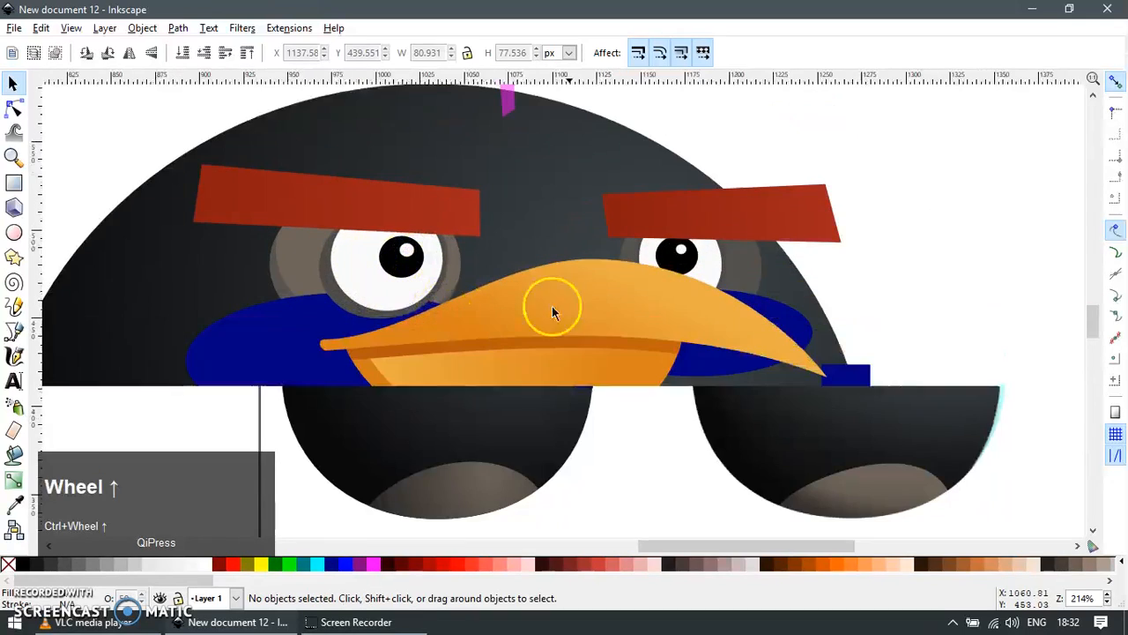
key("ctrl+z")
key("F7")
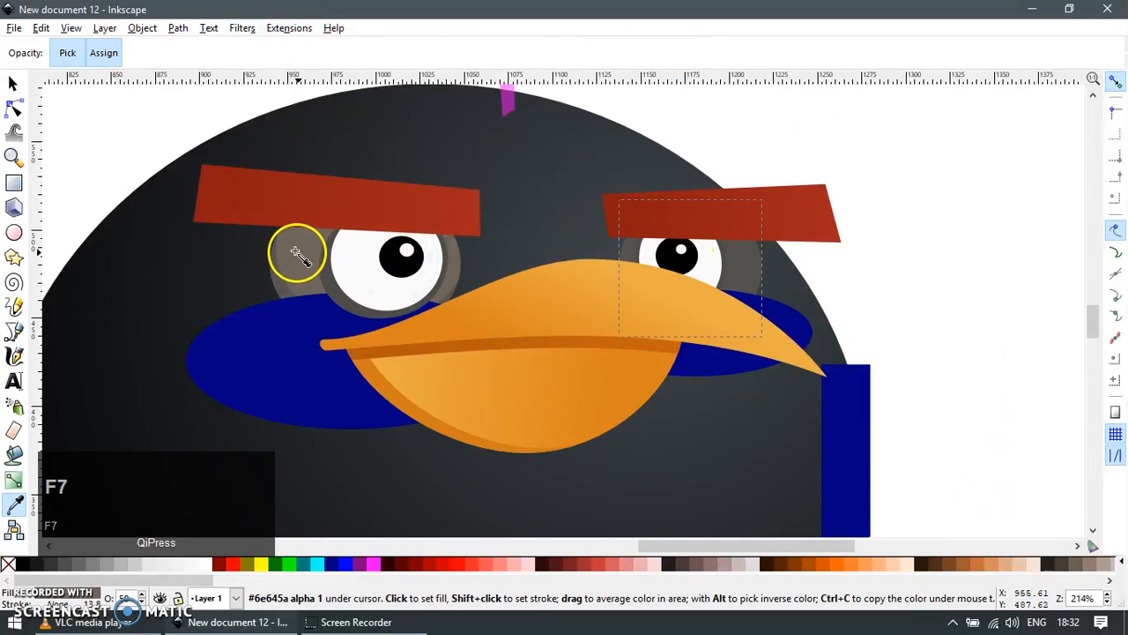
key("Return")
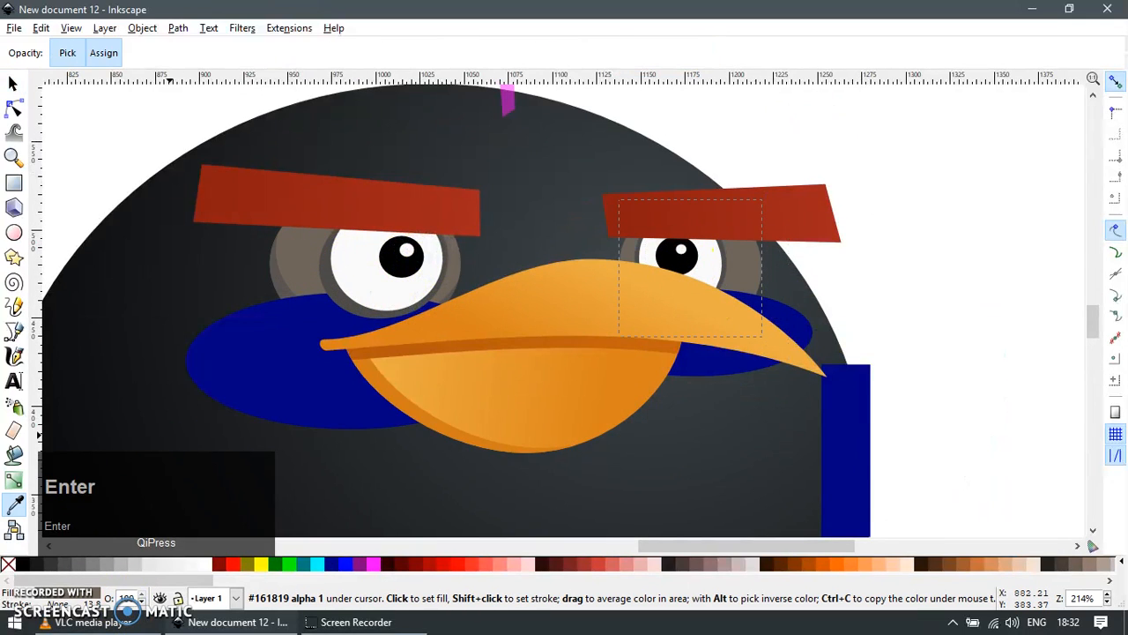
Step: Delete the blue rectangle at the body's edge near the beak tip
scroll(536, 370, "down", 3)
key("Escape")
scroll(606, 408, "up", 1)
left_click(411, 398)
key("ctrl+z")
key("ctrl+shift+g")
key("Escape")
left_click_drag(661, 421, 696, 449)
key("Delete")
Step: Bring the large blue ellipse to the front and subtract a copy of it from the larger eye's white
scroll(422, 335, "up", 2)
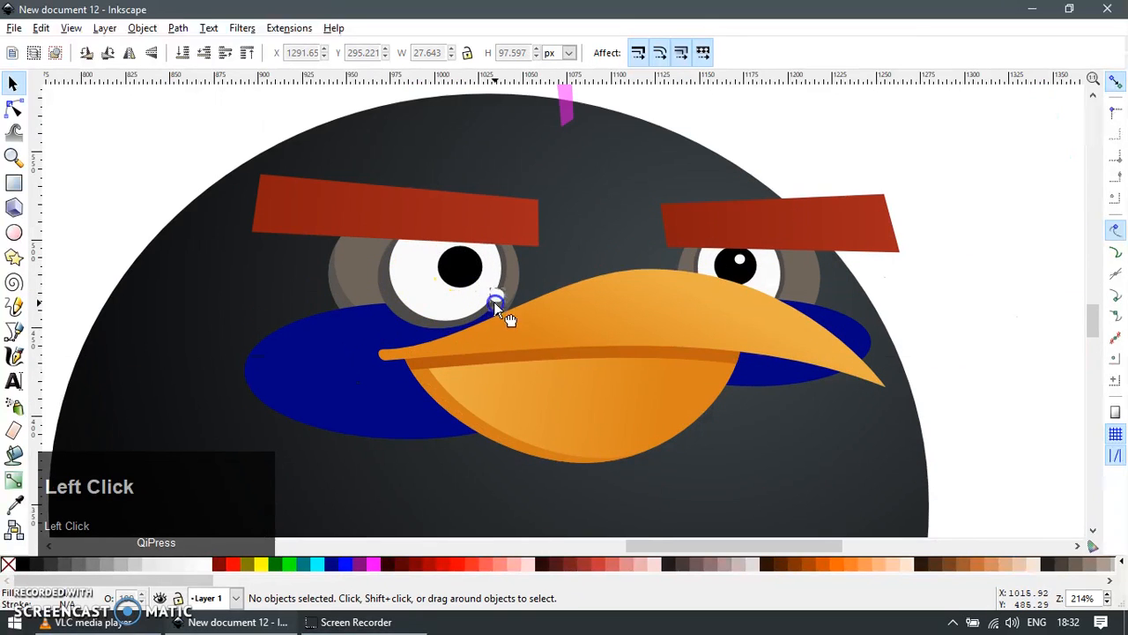
left_click(494, 301)
scroll(402, 297, "up", 2)
key("Home")
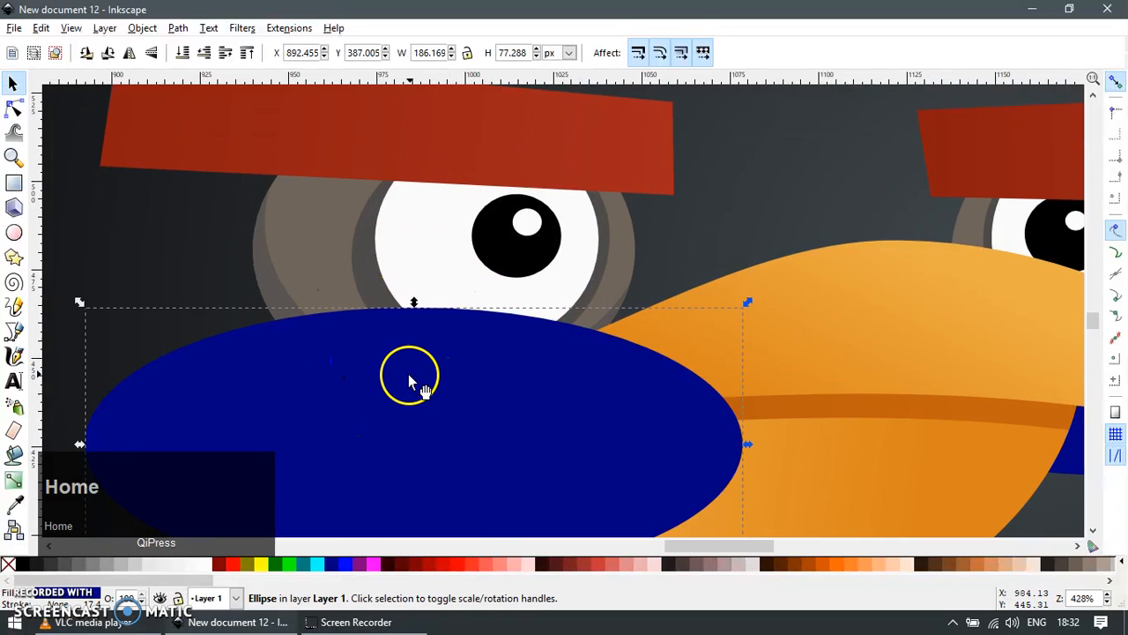
left_click(414, 260, "shift")
key("ctrl+minus")
Step: Subtract a duplicate of the blue ellipse from the larger eye's dark grey outline
left_click(349, 380)
key("ctrl+d")
left_click(361, 283, "shift")
key("ctrl+minus")
Step: Subtract duplicates of the blue ellipse from the larger eye's two brown-grey surround ellipses and delete the blue ellipse
left_click(335, 382)
key("ctrl+d")
left_click(317, 254, "shift")
key("ctrl+minus")
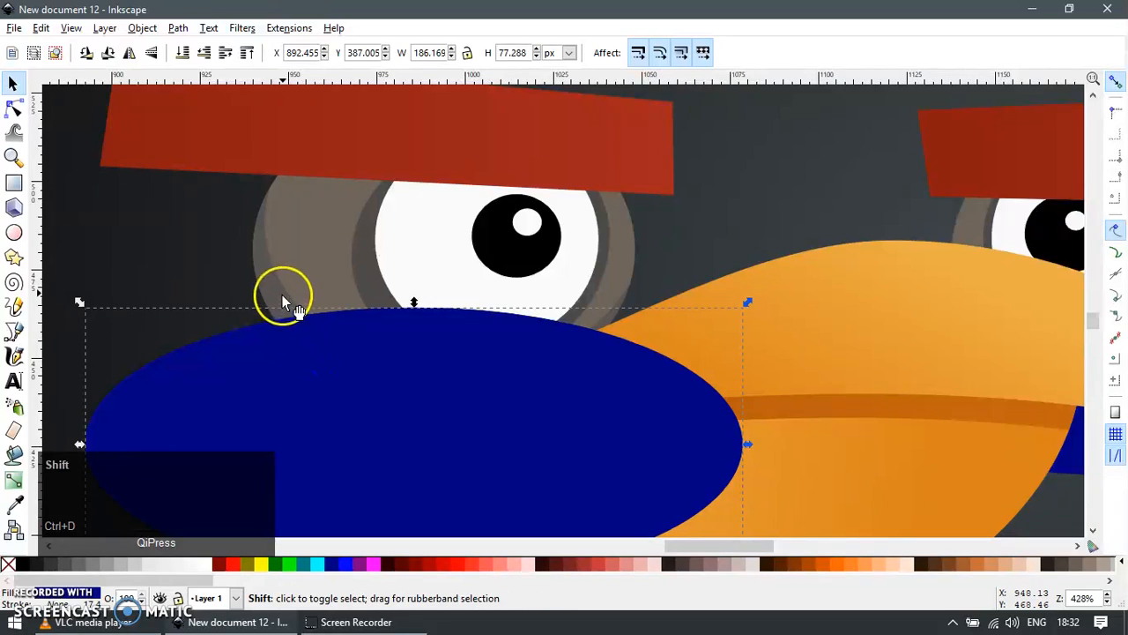
key("ctrl+minus")
left_click(342, 401)
key("Delete")
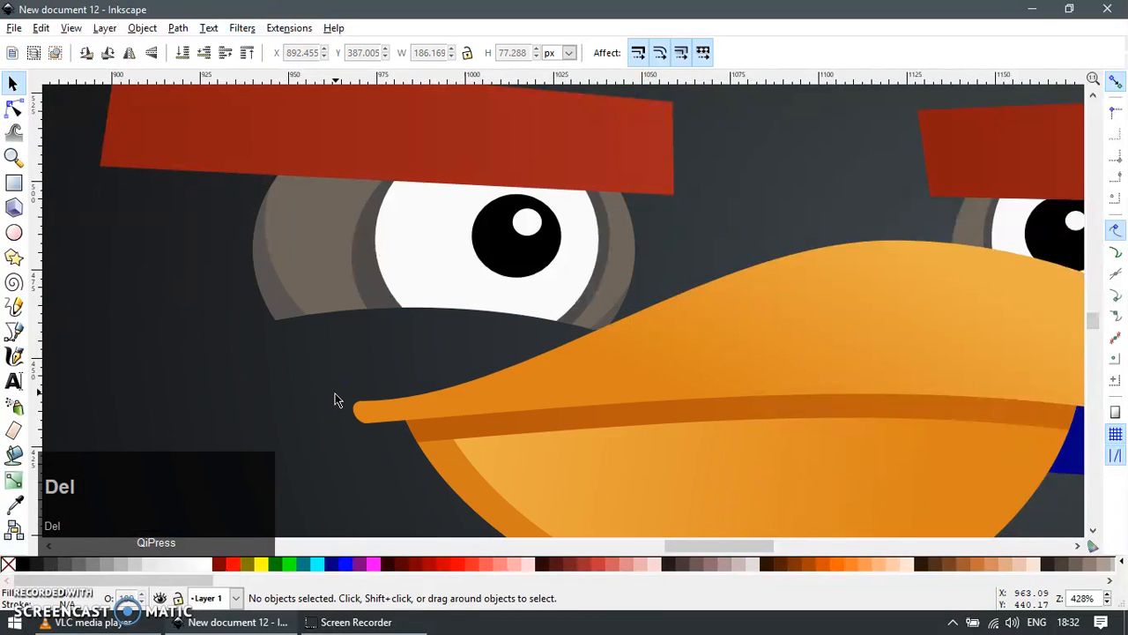
Step: Bring the blue ellipse behind the beak tip, below the smaller eye, to the front
scroll(357, 260, "down", 4, "ctrl")
scroll(547, 270, "up", 2, "ctrl")
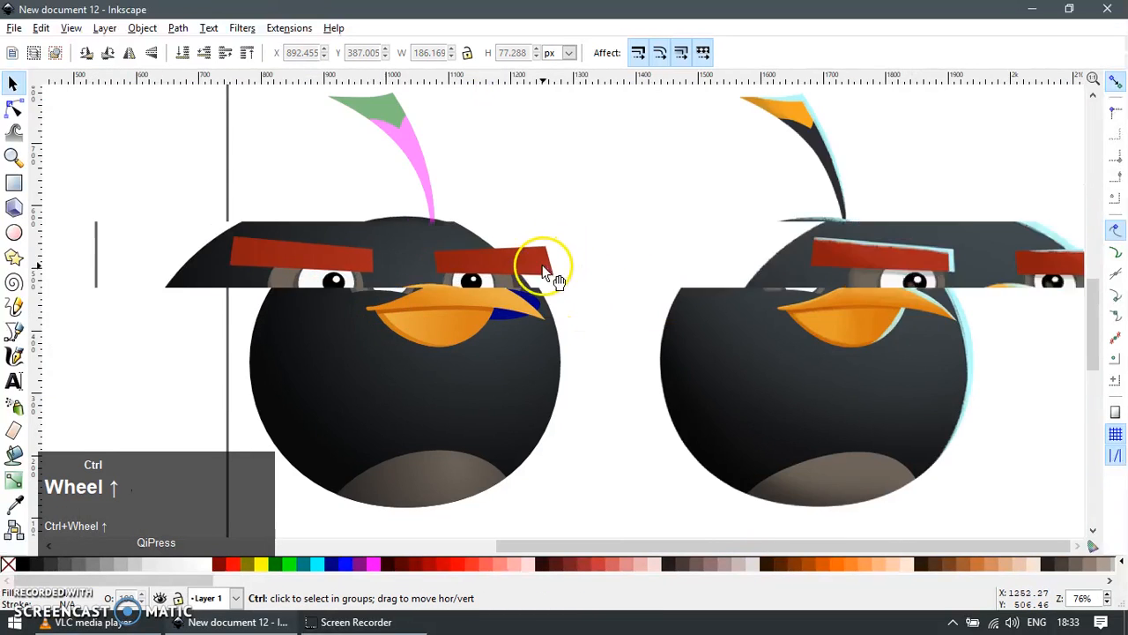
left_click_drag(492, 352, 578, 393)
key("ctrl+z")
key("Home")
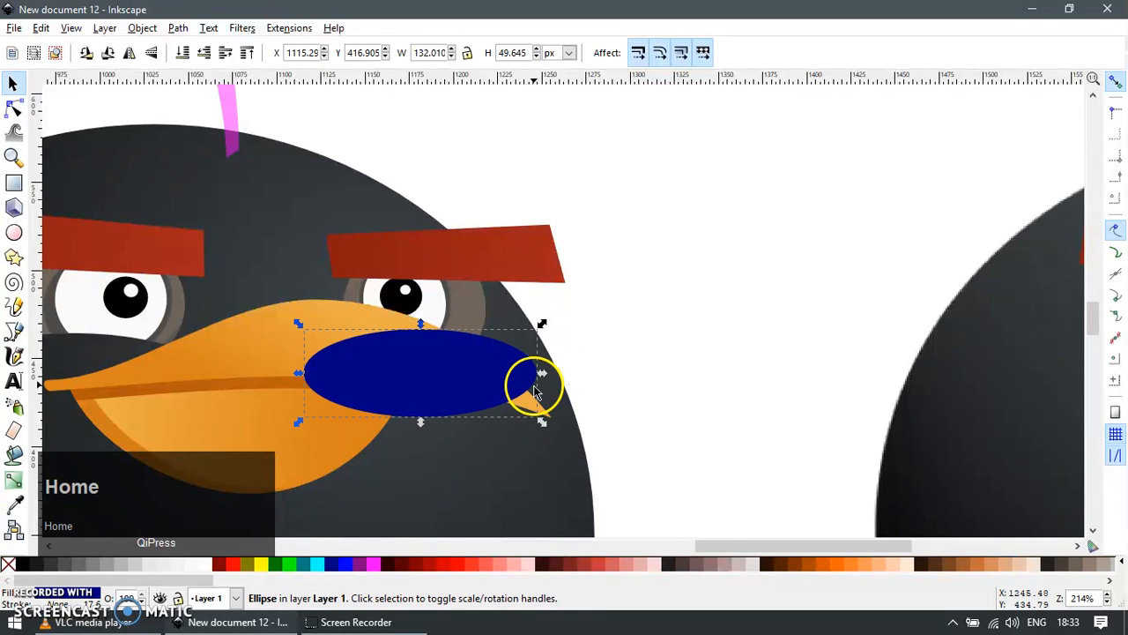
Step: Subtract a duplicate of the blue ellipse from the smaller eye's brown-grey surround
scroll(441, 348, "up", 2, "ctrl")
key("ctrl+d")
left_click(519, 289, "shift")
key("ctrl+minus")
left_click_drag(561, 374, 633, 457)
key("ctrl+z")
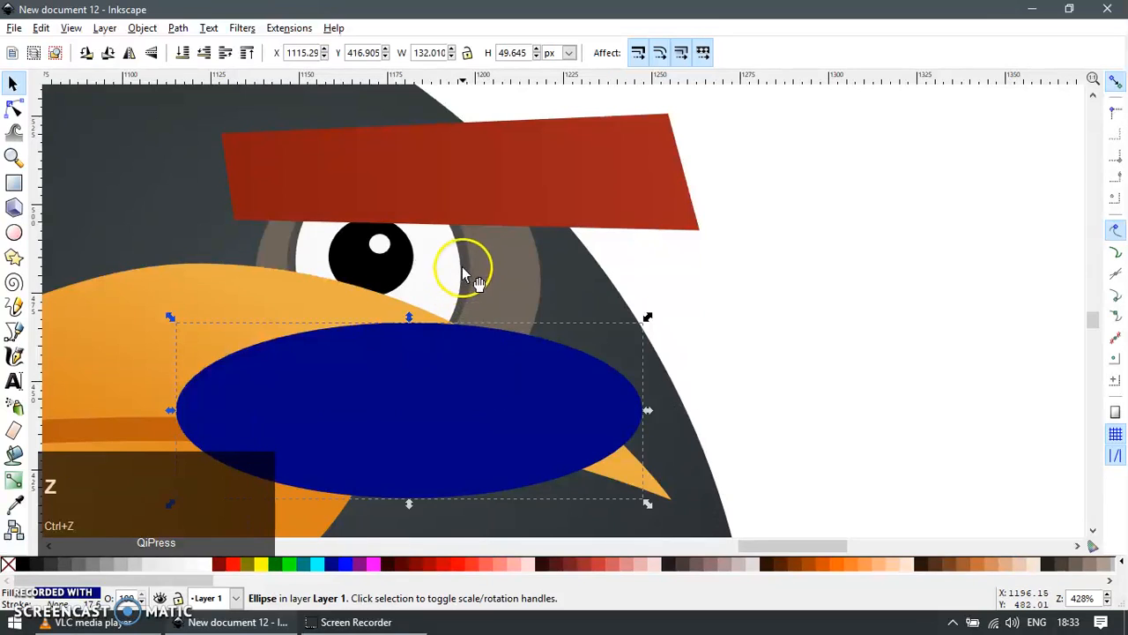
Step: Check the smaller eye's overlapping shapes and delete the blue ellipse below it
left_click(502, 231, "ctrl")
scroll(463, 297, "up", 2, "ctrl")
left_click(522, 325, "ctrl")
left_click(485, 343, "ctrl")
scroll(567, 394, "down", 2, "ctrl")
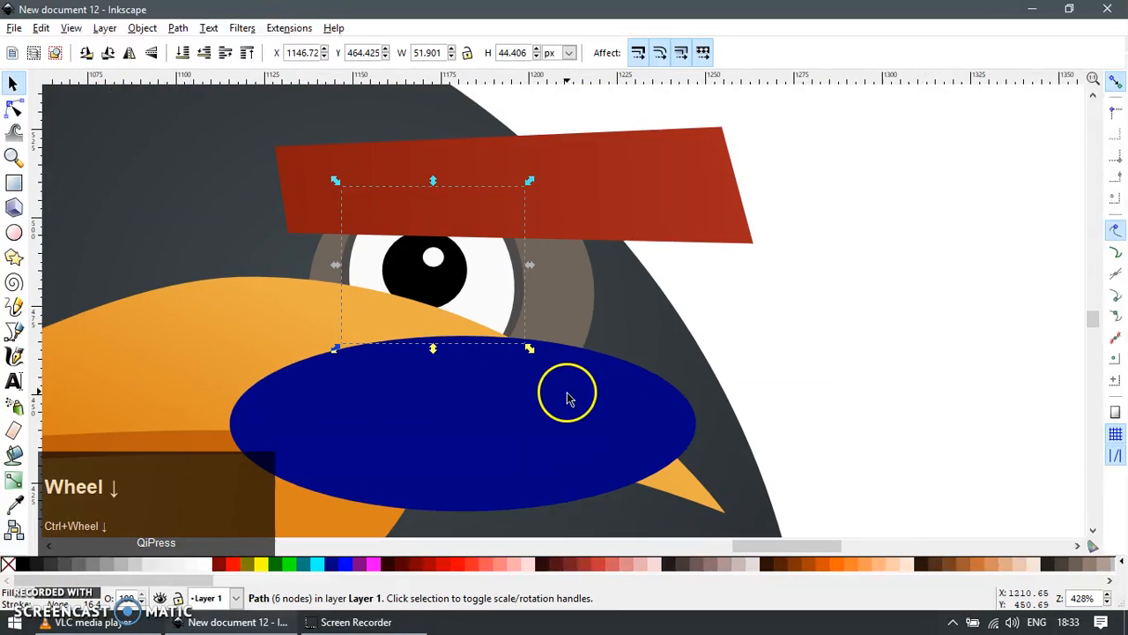
key("Delete")
Step: Fill the pink head stalk with the dark colour sampled from the reference at full opacity and send it to the back
scroll(640, 268, "down", 4, "ctrl")
scroll(641, 270, "down", 2)
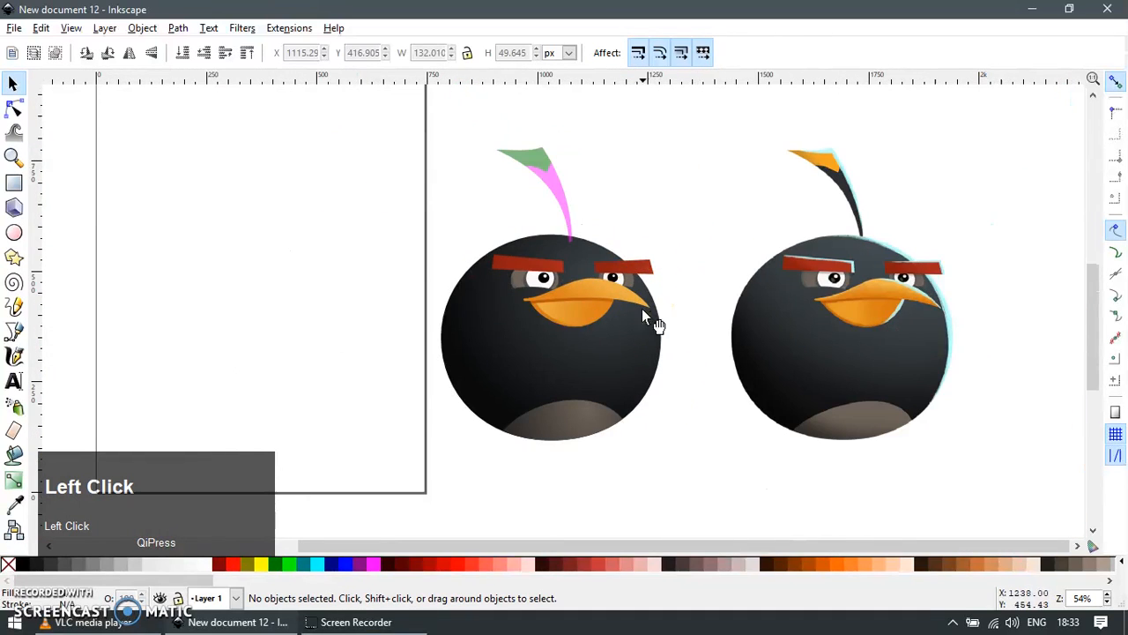
left_click(564, 200)
key("ctrl+z")
scroll(868, 230, "up", 2, "ctrl")
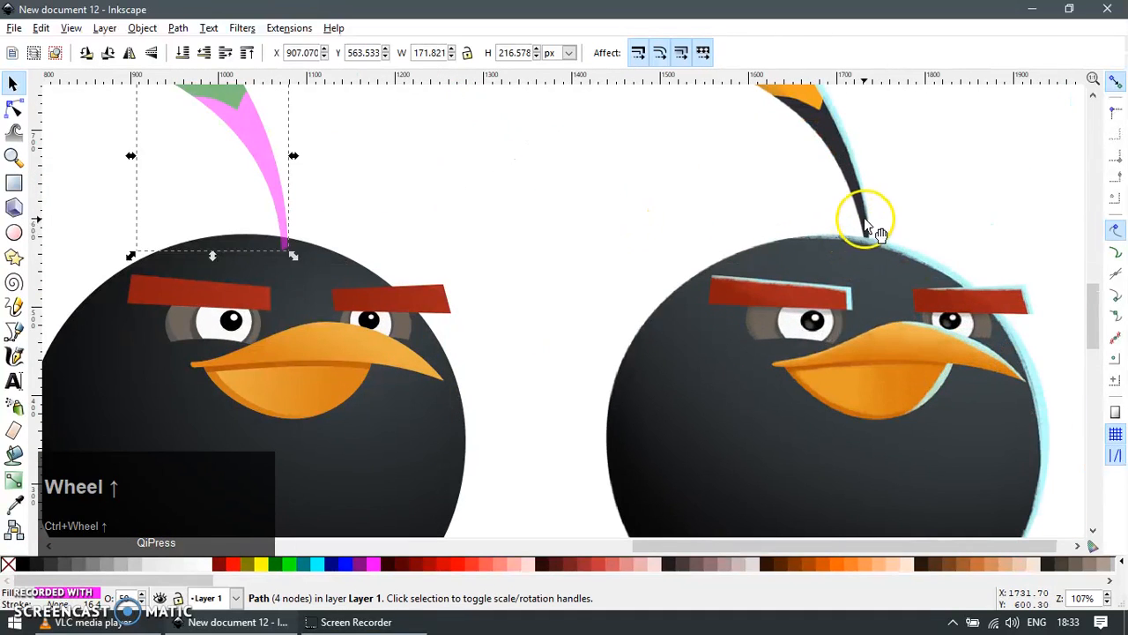
key("F7")
left_click(833, 149)
key("F1")
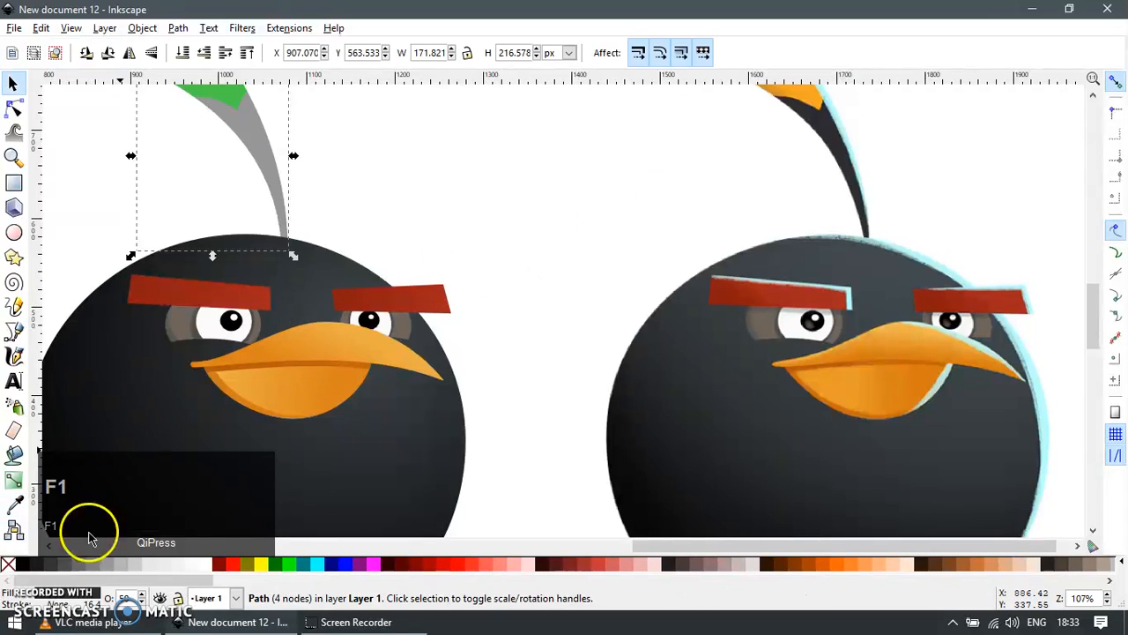
key("Return")
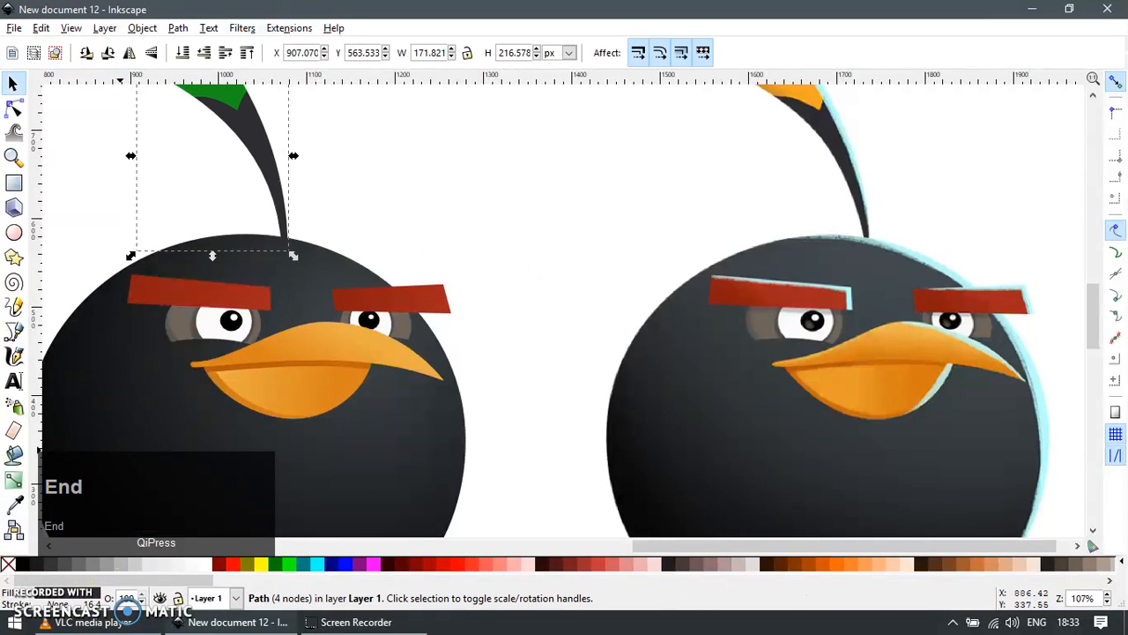
Step: Apply the beak's orange gradient style to the green tip of the head stalk
scroll(471, 448, "down", 1, "ctrl")
left_click(370, 338)
left_click(443, 379, "ctrl")
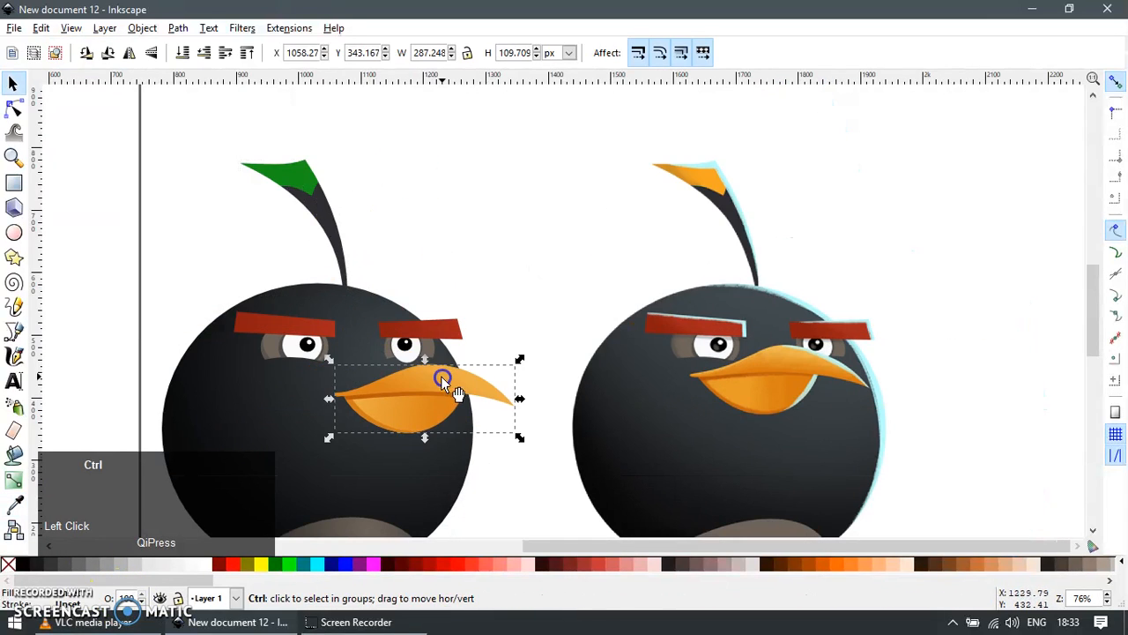
key("ctrl+c")
left_click(399, 357, "ctrl")
key("ctrl+c")
left_click(297, 171, "ctrl")
key("ctrl+shift+v")
Step: Reposition the linear gradient's two handles so the gradient runs across the stalk tip
scroll(326, 182, "up", 1, "ctrl")
key("ctrl+F1")
left_click_drag(377, 464, 237, 182)
left_click_drag(404, 412, 343, 289)
left_click_drag(306, 177, 304, 168)
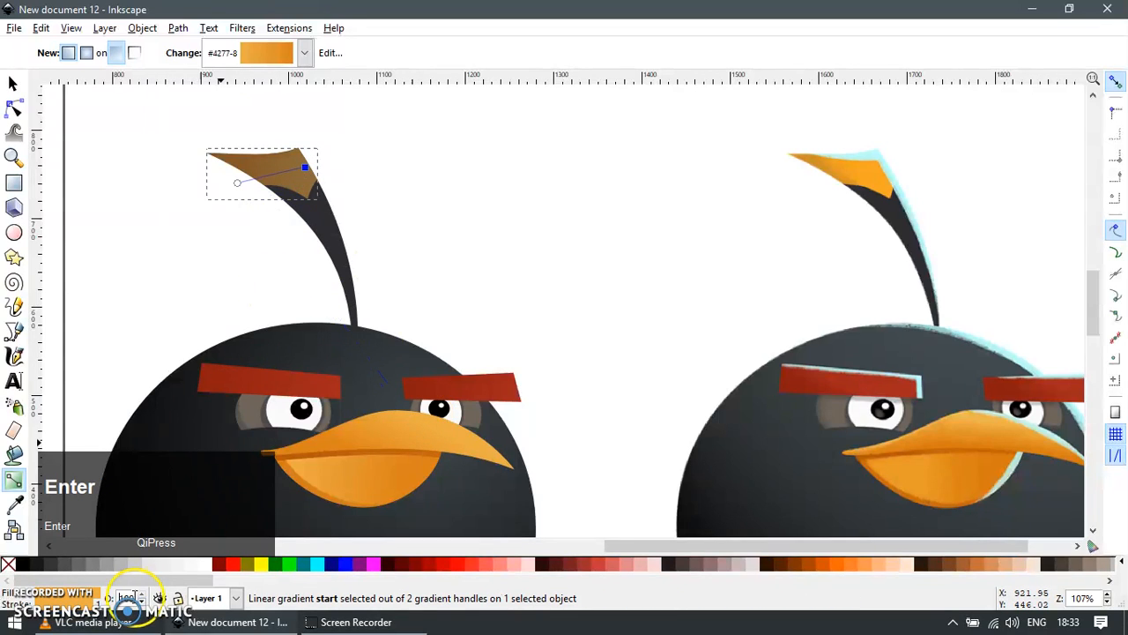
Step: Make the stalk's orange tip fully opaque
key("F1")
left_click_drag(311, 202, 347, 222)
key("ctrl+z")
left_click(135, 599)
key("Return")
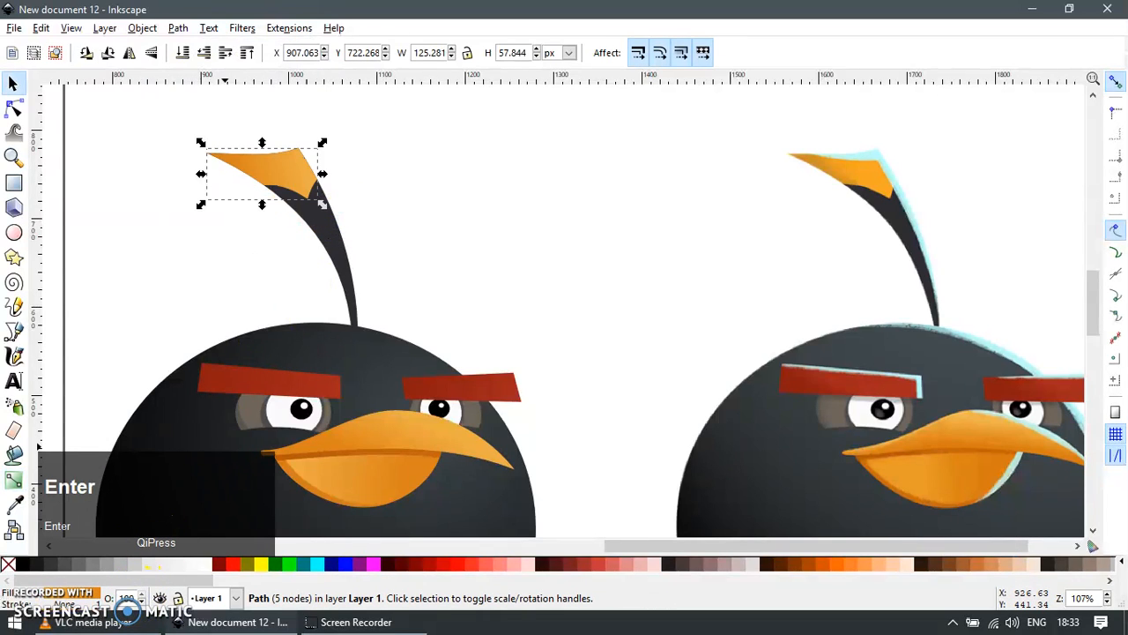
Step: Delete the embedded reference image beside the traced bird
scroll(496, 301, "down", 3, "ctrl")
left_click(486, 239)
left_click_drag(532, 172, 801, 481)
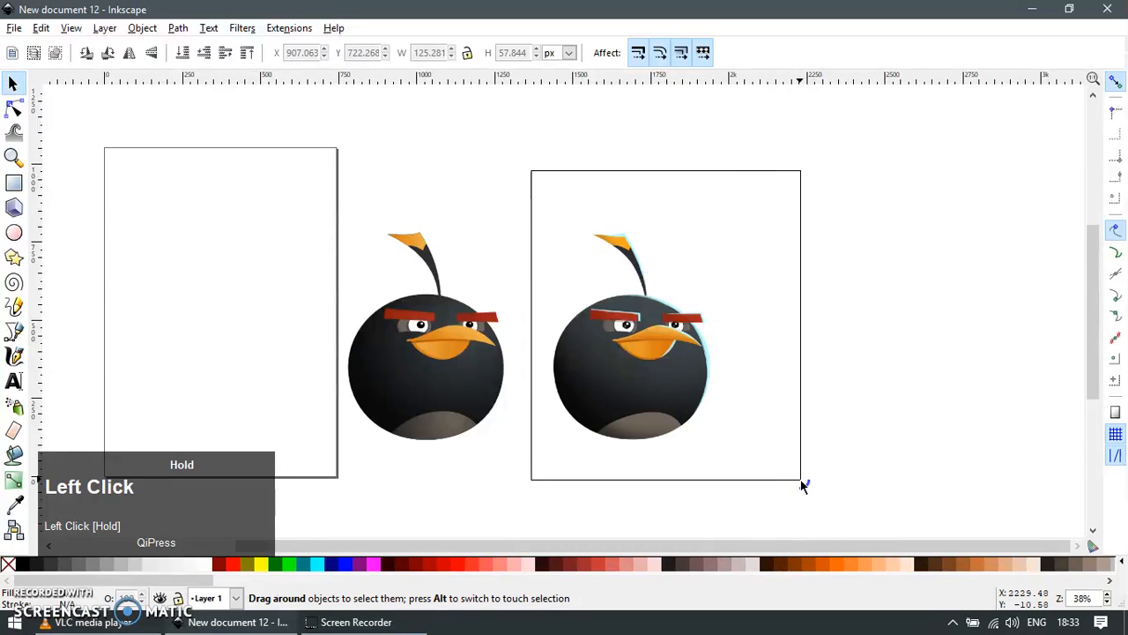
left_click_drag(802, 484, 802, 483)
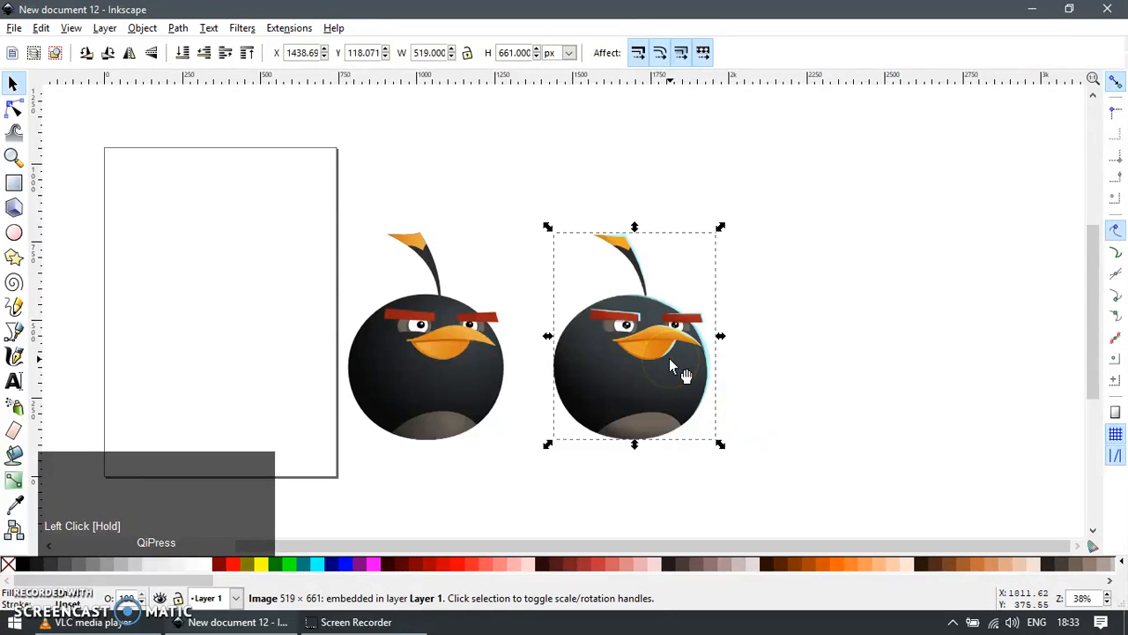
key("Delete")
Step: Nudge the smaller eye's pupil and its white highlight slightly upward
scroll(521, 344, "up", 5, "ctrl")
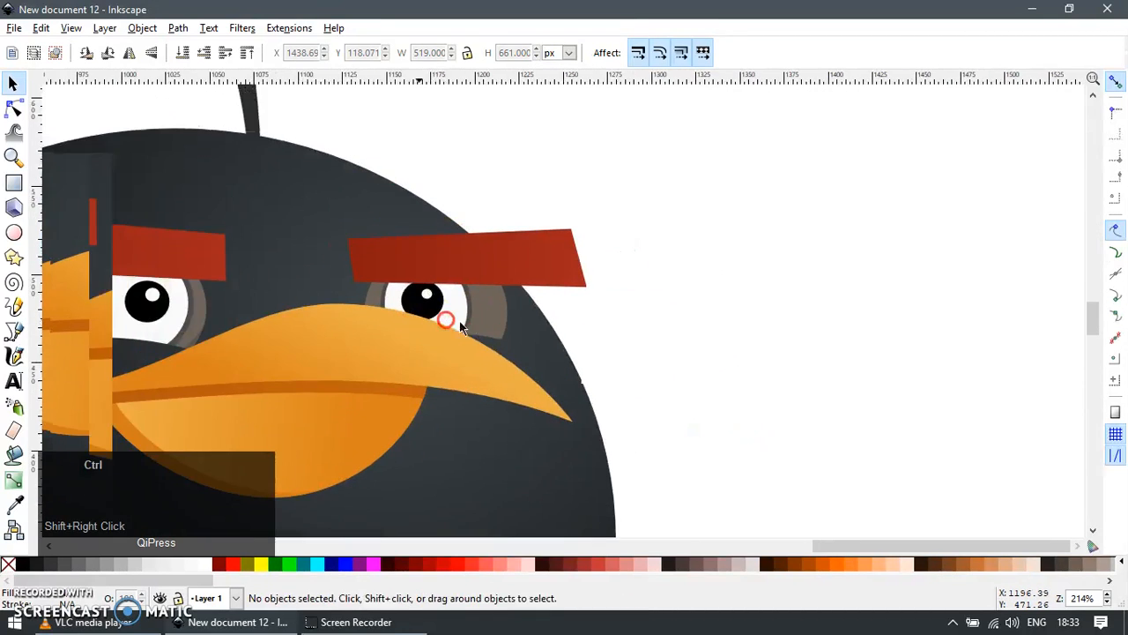
scroll(432, 300, "up", 1, "ctrl")
left_click(427, 291)
left_click(451, 320, "shift")
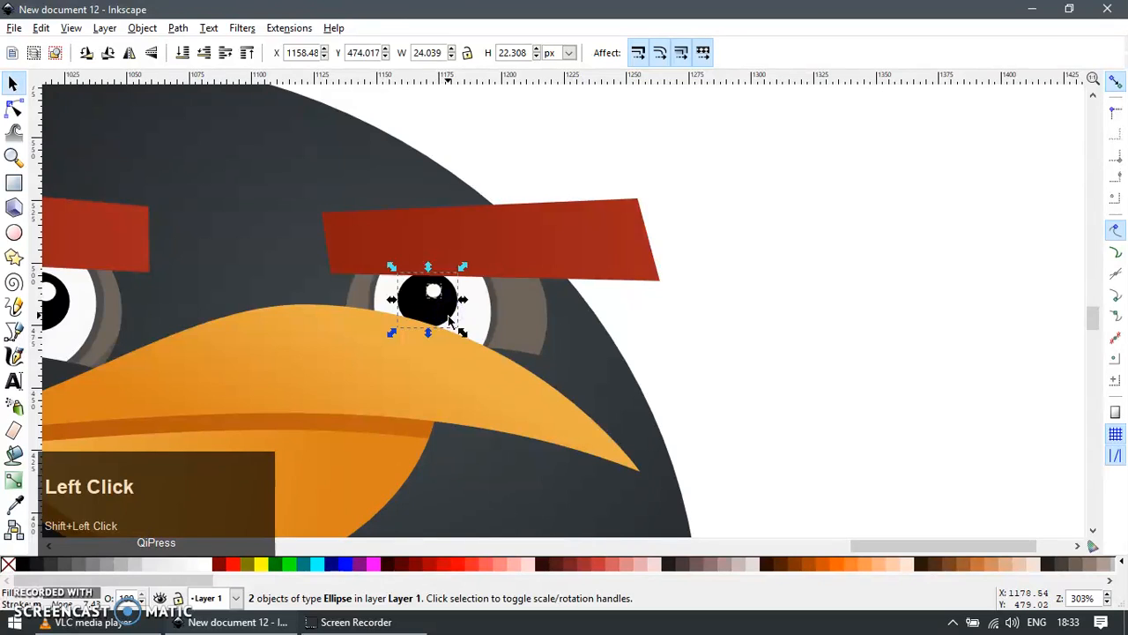
key("alt+Up")
Step: Group all the shapes of the traced bird
scroll(655, 231, "down", 4, "ctrl")
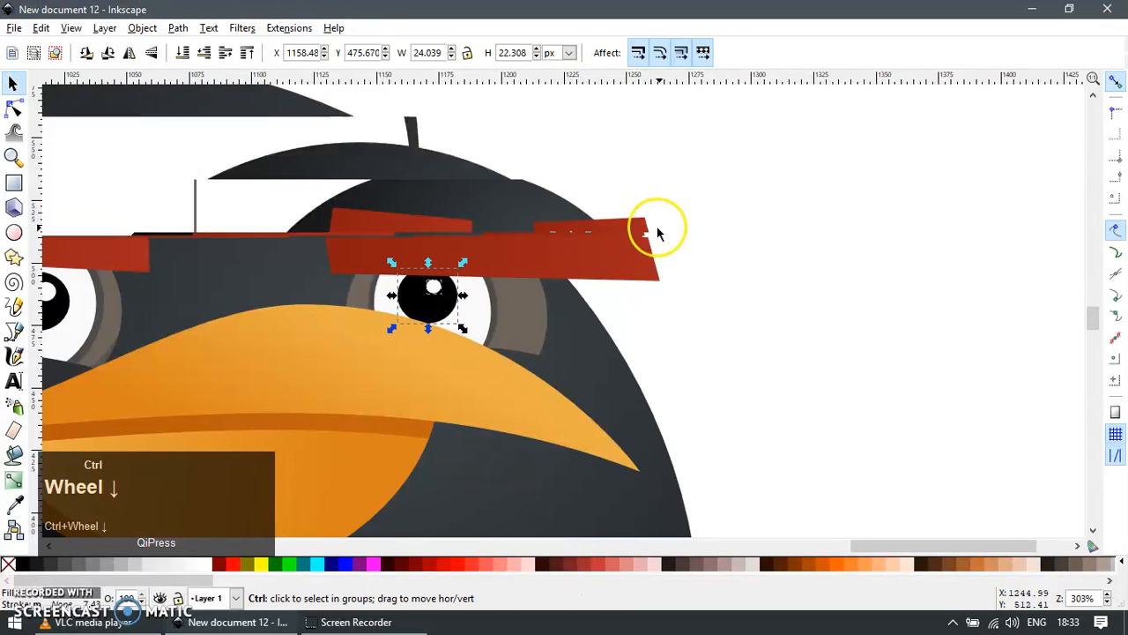
left_click(750, 269)
left_click_drag(769, 251, 687, 313, "shift")
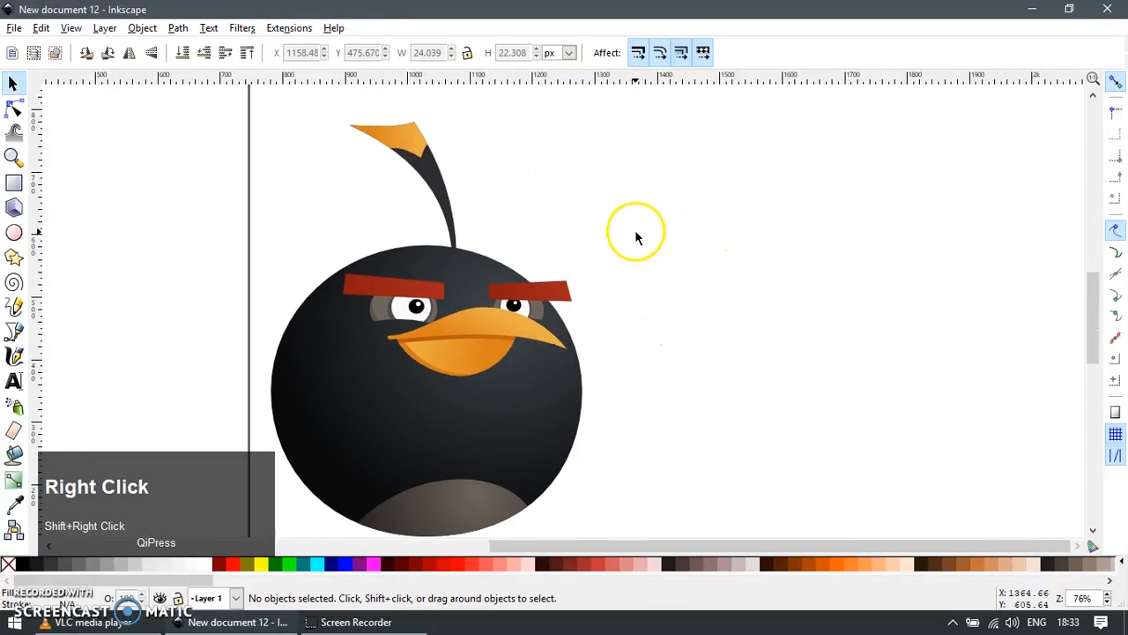
scroll(640, 196, "down", 1, "ctrl")
left_click_drag(685, 129, 308, 491)
key("ctrl+g")
Step: Draw a square about 664 px wide beside the bird
left_click(729, 286)
key("e")
key("r")
left_click_drag(638, 177, 932, 471, "ctrl")
key("F1")
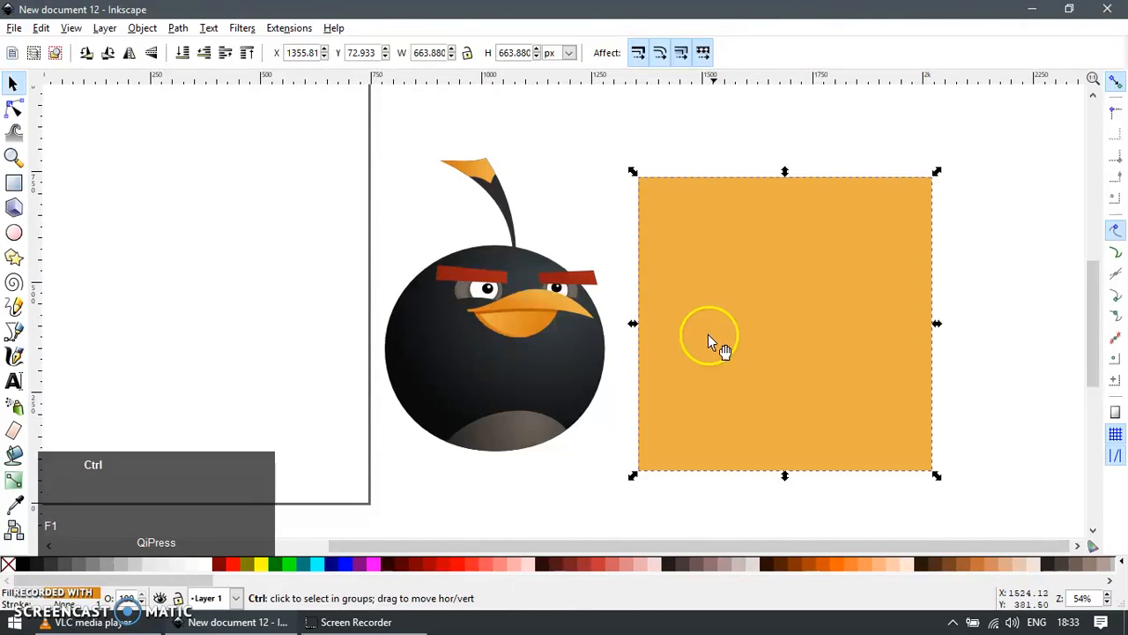
Step: Give the square a radial orange gradient, lighter near the centre and reaching almost to its upper edge
key("ctrl+F1")
left_click_drag(778, 322, 779, 212)
left_click(83, 54)
left_click_drag(802, 305, 802, 177)
left_click_drag(801, 305, 775, 342)
left_click(776, 209)
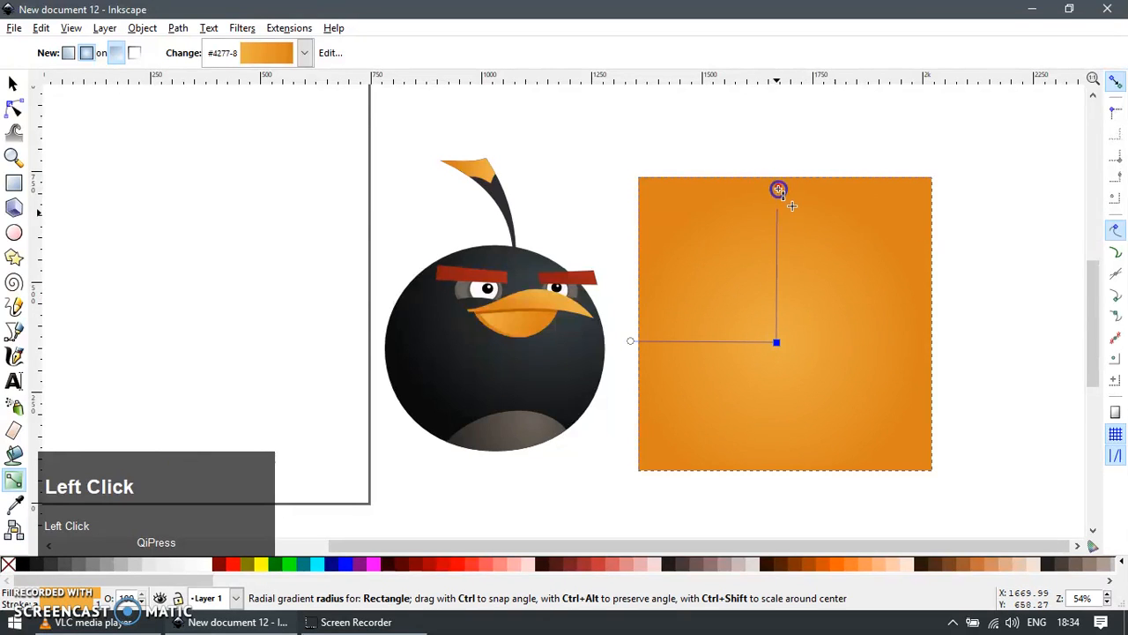
Step: Move the bird group onto the orange square and bring it to the front
scroll(627, 327, "down", 2)
key("F1")
left_click_drag(536, 350, 707, 355)
key("Home")
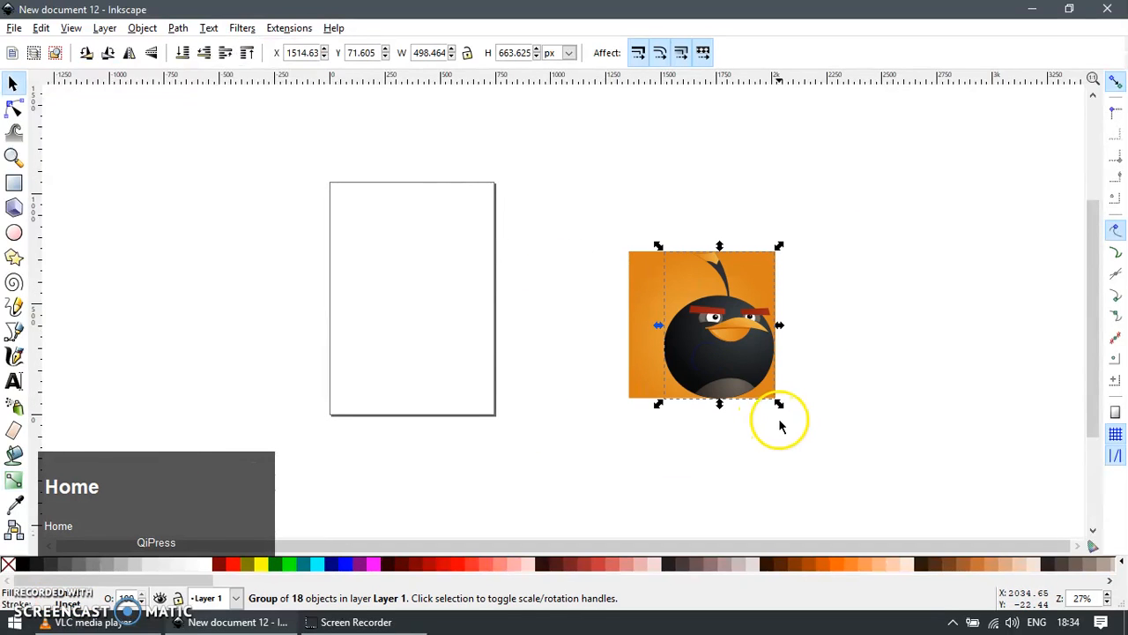
Step: Scale the bird group down to about 364 by 484 px and move it near the square's centre
left_click_drag(772, 399, 752, 368)
key("F3")
left_click(688, 260)
key("F1")
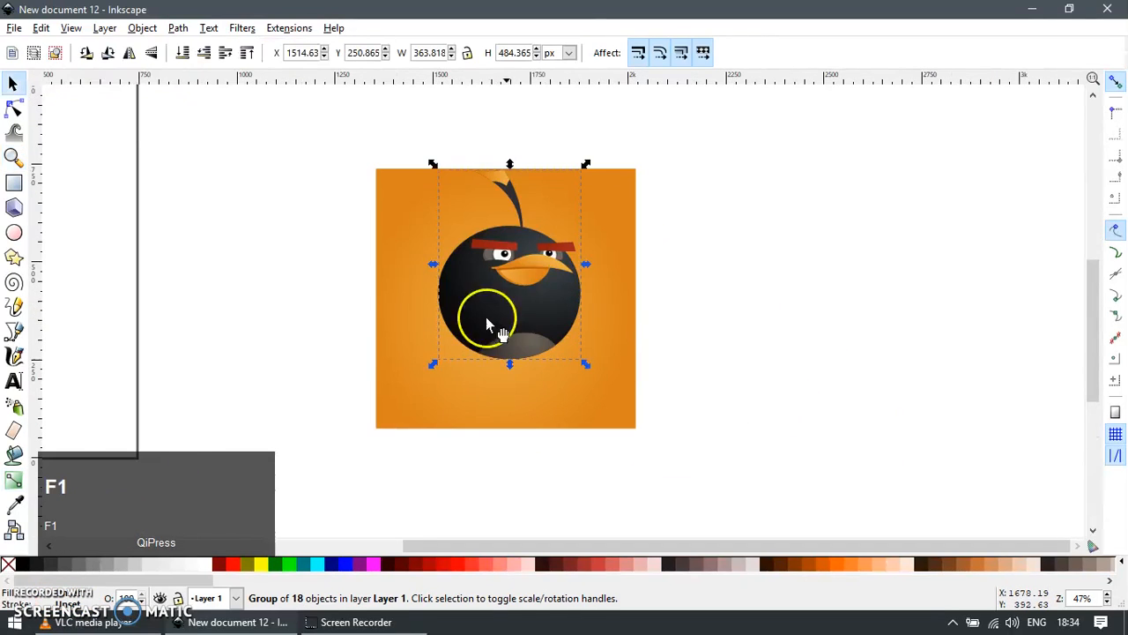
left_click(536, 321)
scroll(512, 269, "up", 1)
key("Escape")
Step: Adjust the vertical extent of the orange background's radial gradient
left_click(607, 211, "ctrl")
key("ctrl+F1")
left_click_drag(503, 146, 505, 172)
key("F1")
Step: Add nodes to the dark stalk path beside its tip and pull its end nodes inward behind the orange tip
scroll(514, 198, "up", 4)
left_click(519, 221, "ctrl")
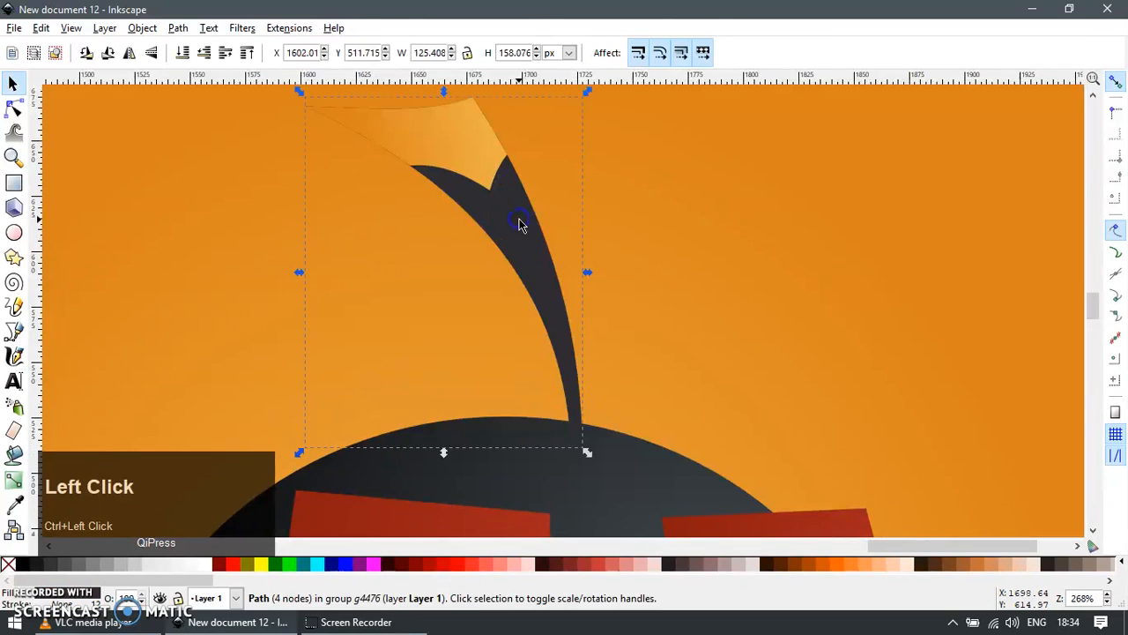
key("F2")
right_click(540, 245, "shift")
left_click(584, 245, "ctrl+alt")
left_click(479, 259, "ctrl+alt")
left_click_drag(391, 213, 464, 234)
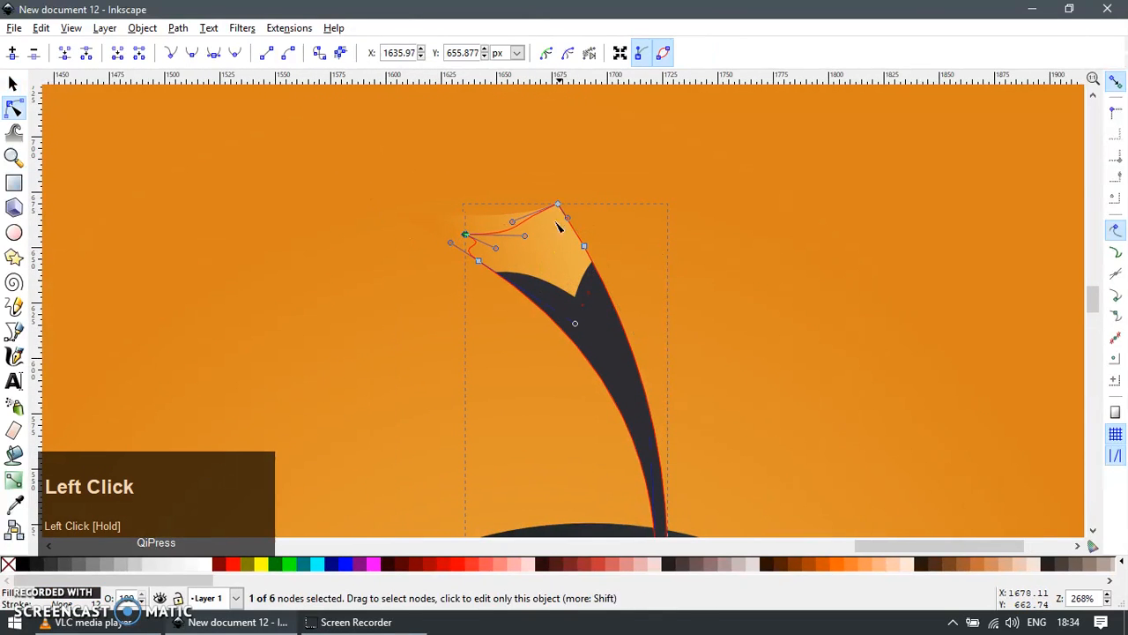
left_click_drag(558, 205, 561, 231)
key("F1")
scroll(531, 246, "down", 3)
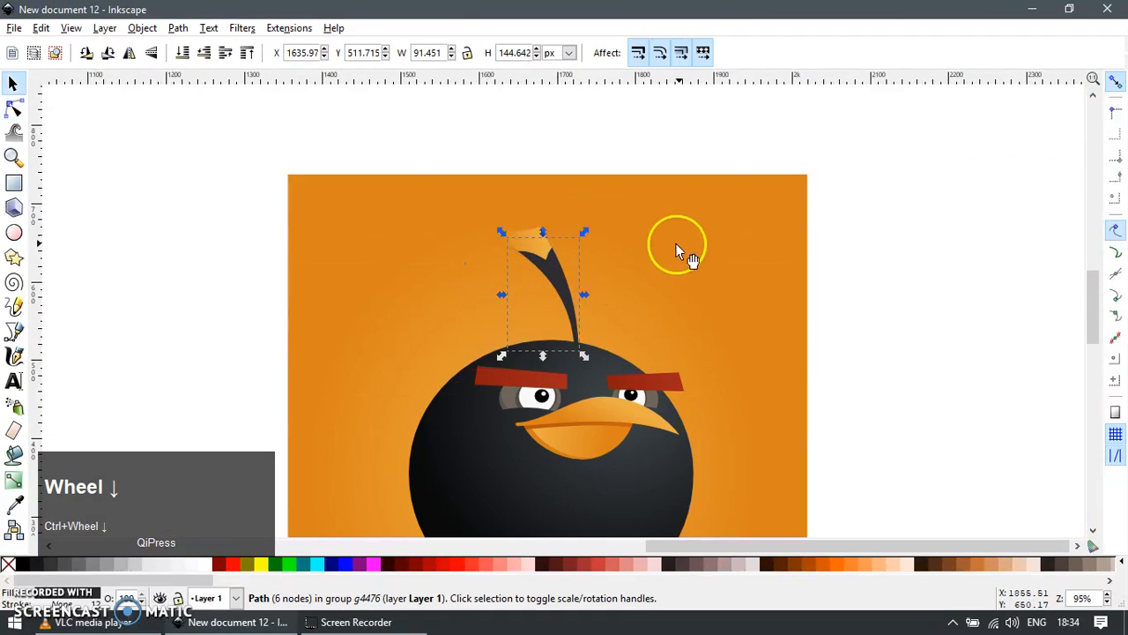
left_click(678, 238)
scroll(667, 209, "down", 1)
left_click(708, 144)
left_click_drag(629, 315, 809, 326)
key("ctrl+z")
left_click(789, 412)
Step: Centre the bird group horizontally and vertically on the orange square
left_click_drag(583, 350, 637, 395)
key("ctrl+z")
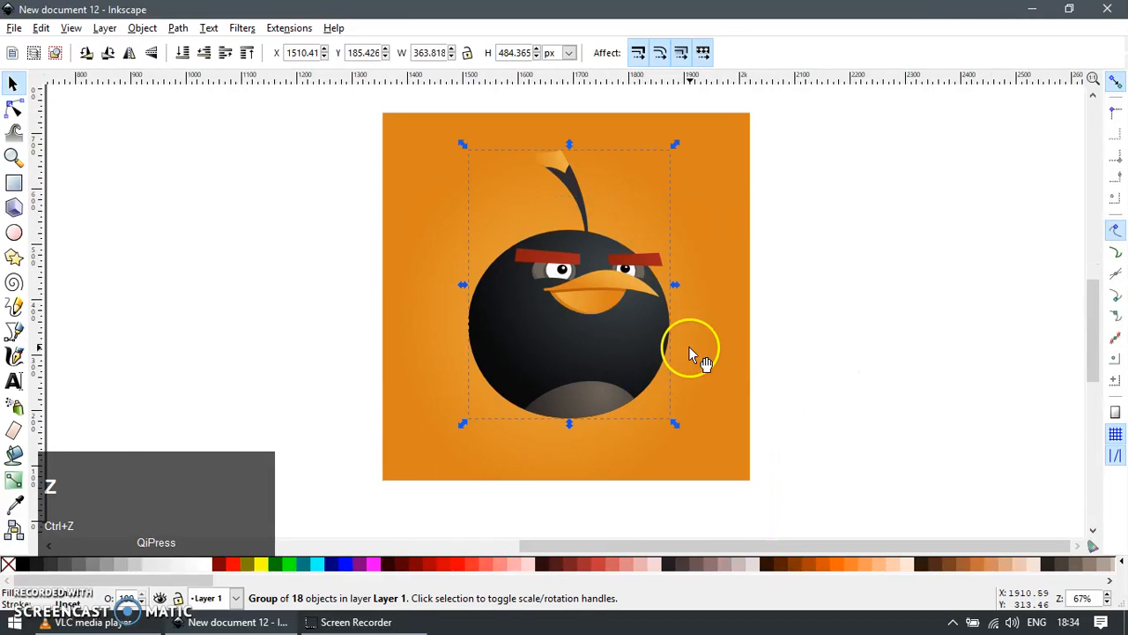
left_click(716, 332, "shift")
key("ctrl+shift+a")
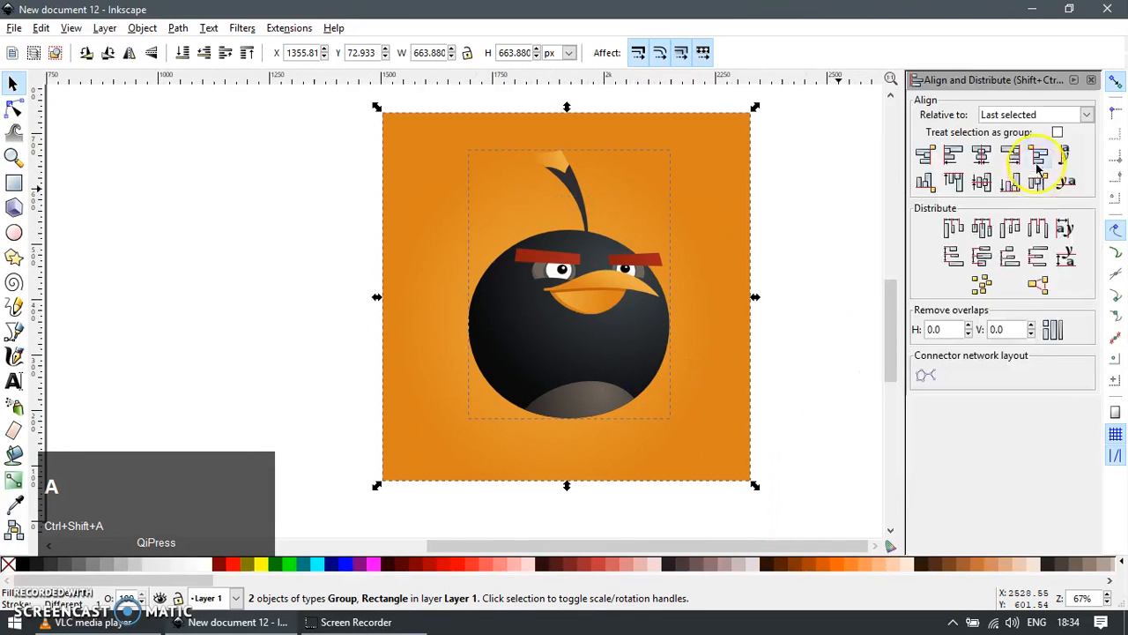
left_click(989, 157)
key("F12")
key("Escape")
Step: Resize the bird and square together to 400 by 400 px with proportions locked
scroll(754, 201, "down", 1)
left_click_drag(801, 118, 416, 443)
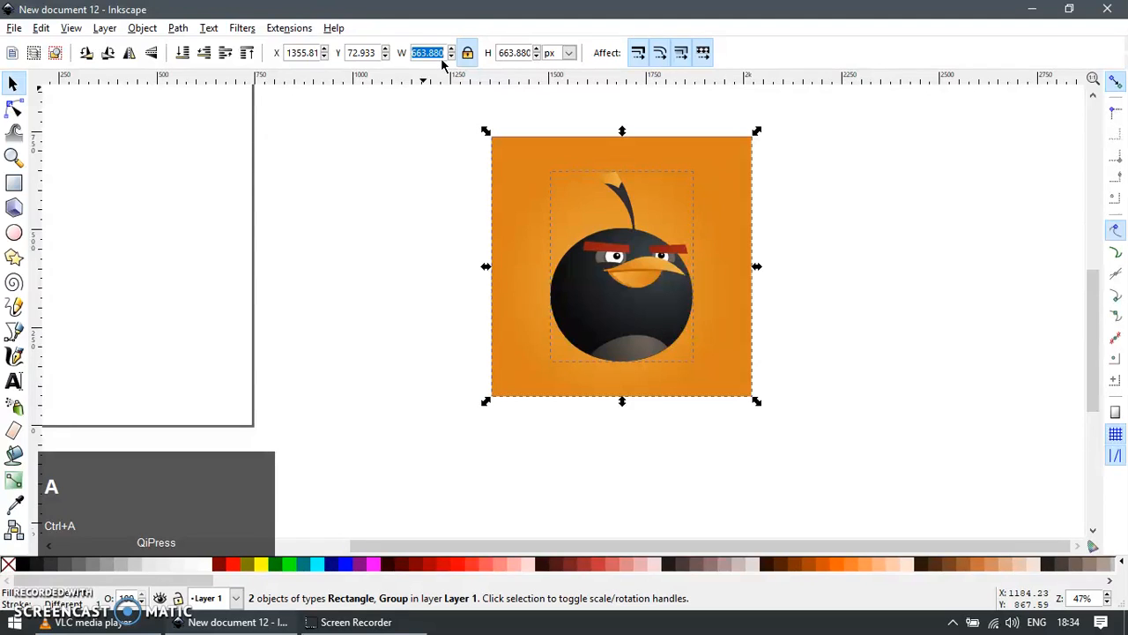
key("Return")
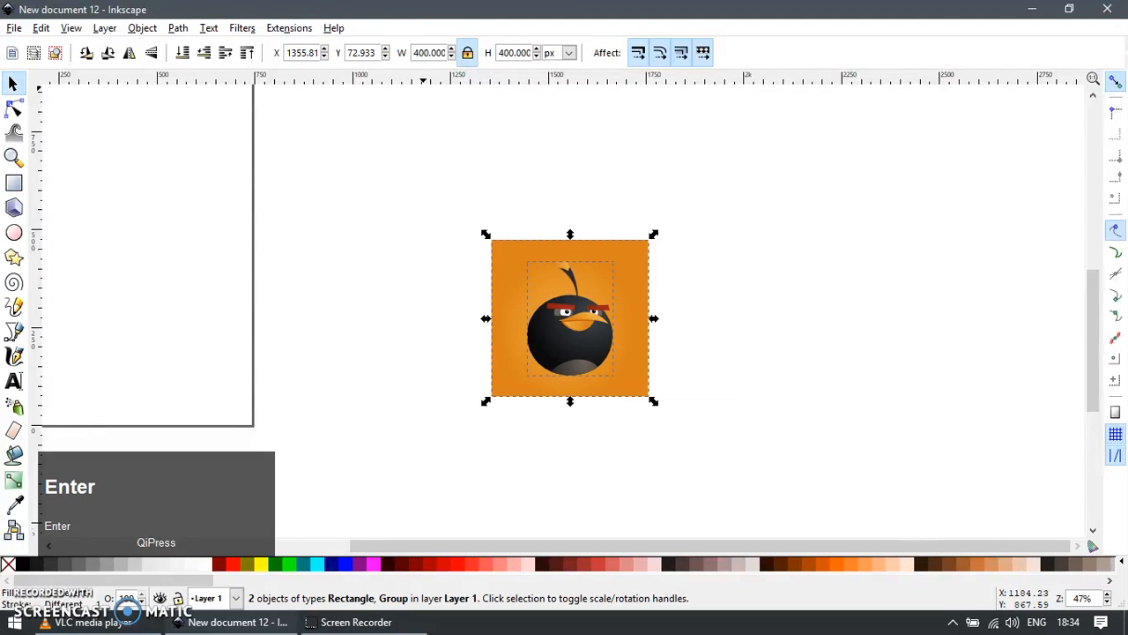
Step: Move the bird and its background square onto the page
right_click(492, 178, "shift")
left_click_drag(723, 382, 273, 239)
key("z")
left_click_drag(202, 145, 411, 330)
key("F1")
Step: Resize the page to the selected artwork through the document properties
key("ctrl+shift+d")
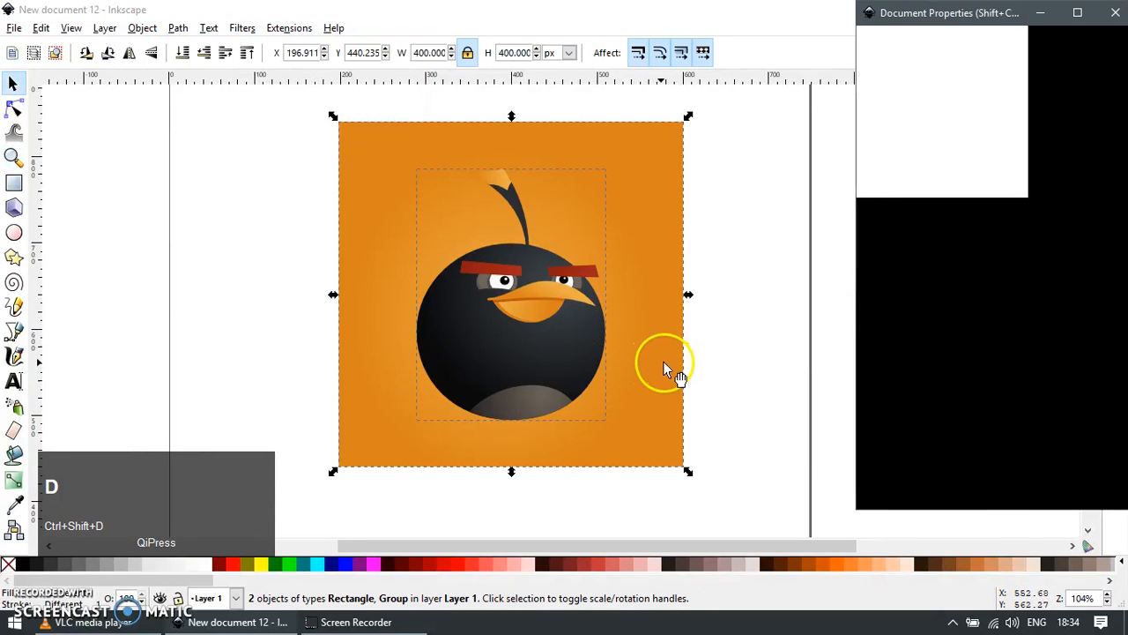
left_click(890, 389)
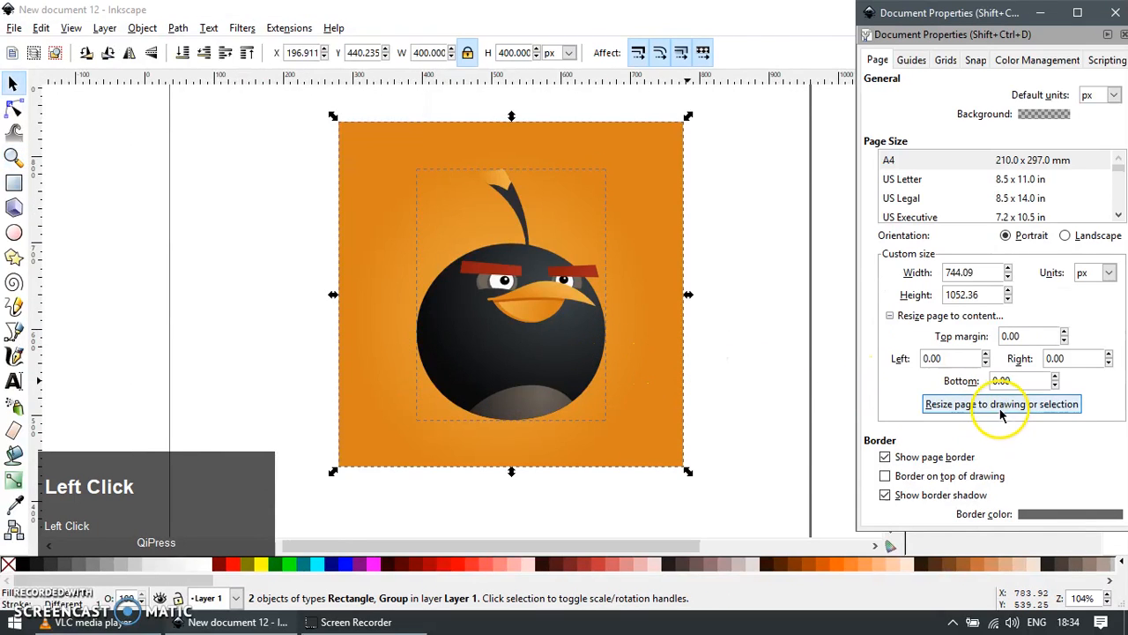
left_click(1001, 407)
left_click(1107, 21)
left_click(784, 214)
key("F12")
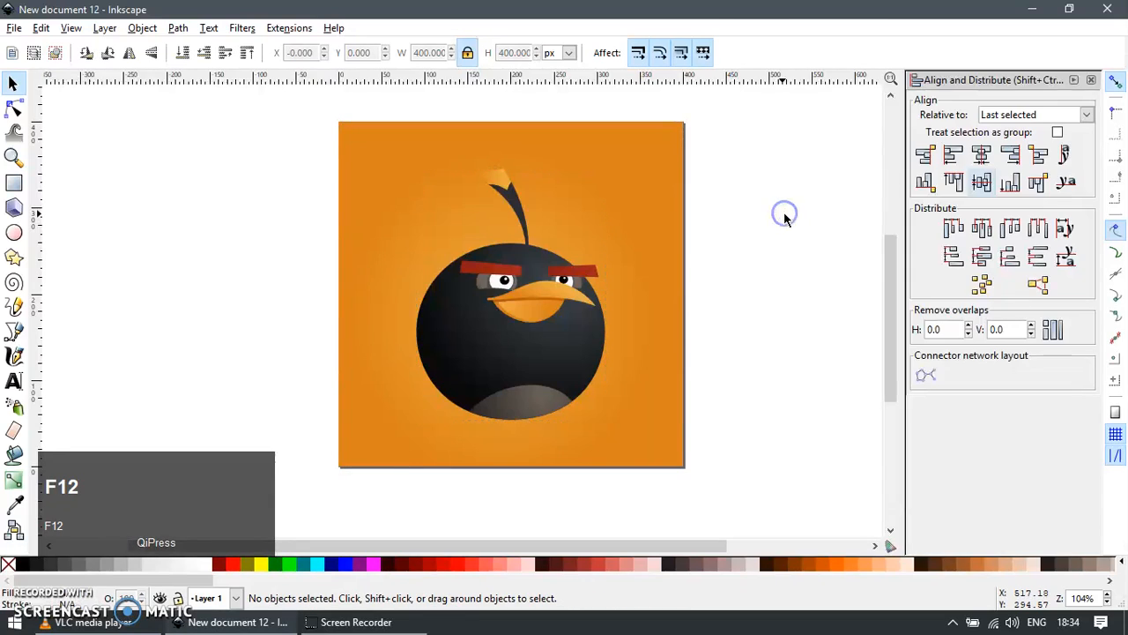
Step: Save the drawing to the Desktop as an Inkscape SVG named angrybird_black_result
key("ctrl+shift+s")
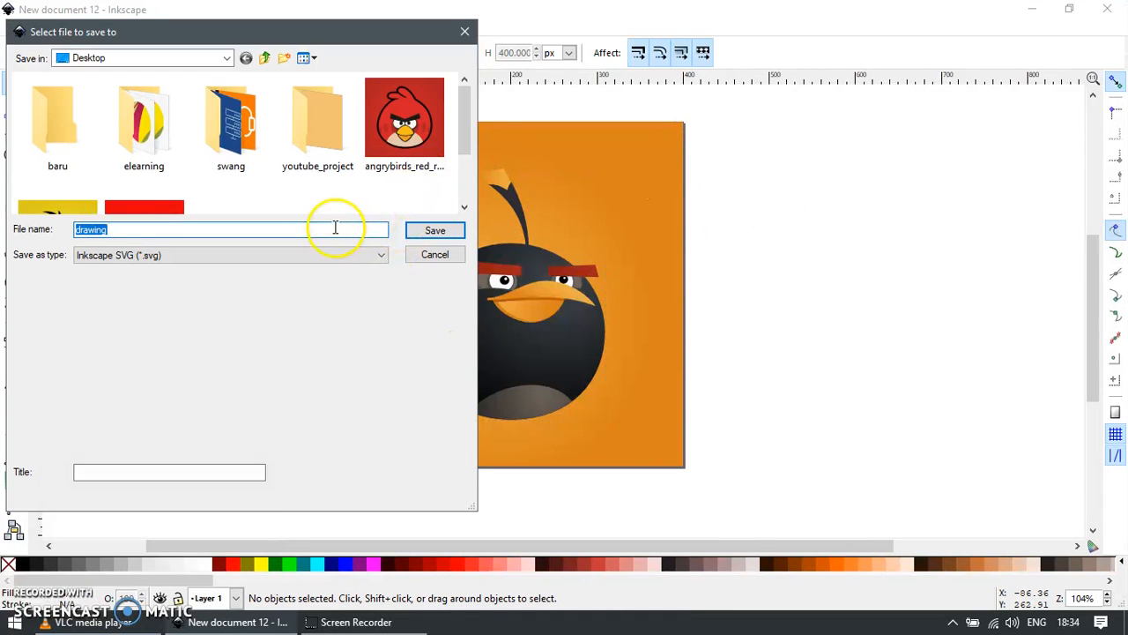
type("ANG")
key("BackSpace")
key("BackSpace")
key("BackSpace")
key("Caps_Lock")
type("angry_B")
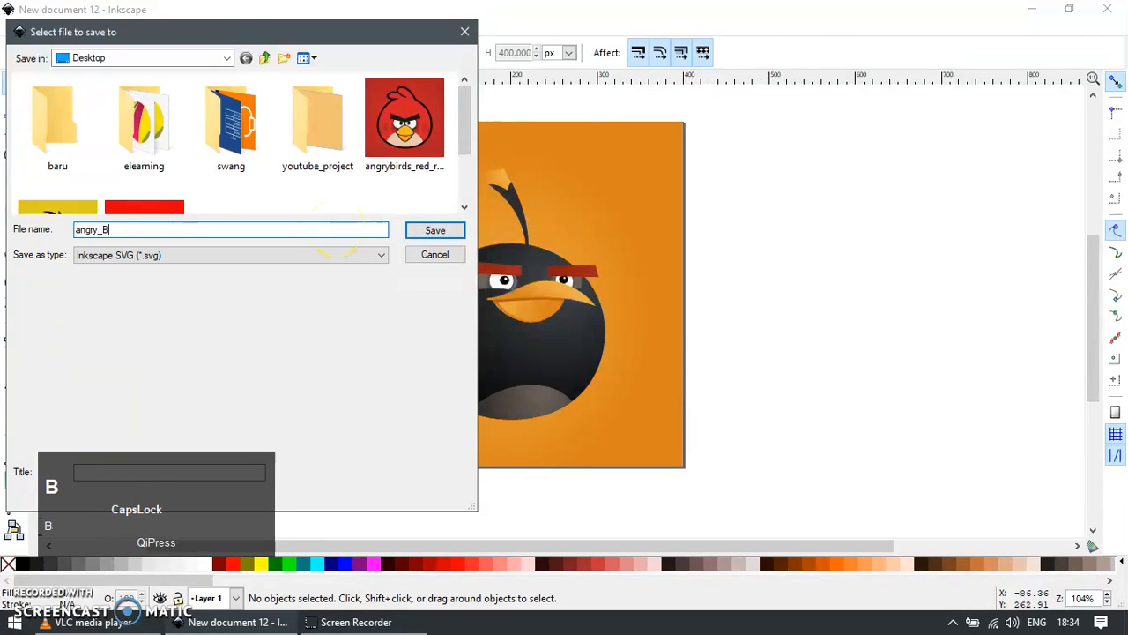
key("BackSpace")
key("BackSpace")
type("bird_black")
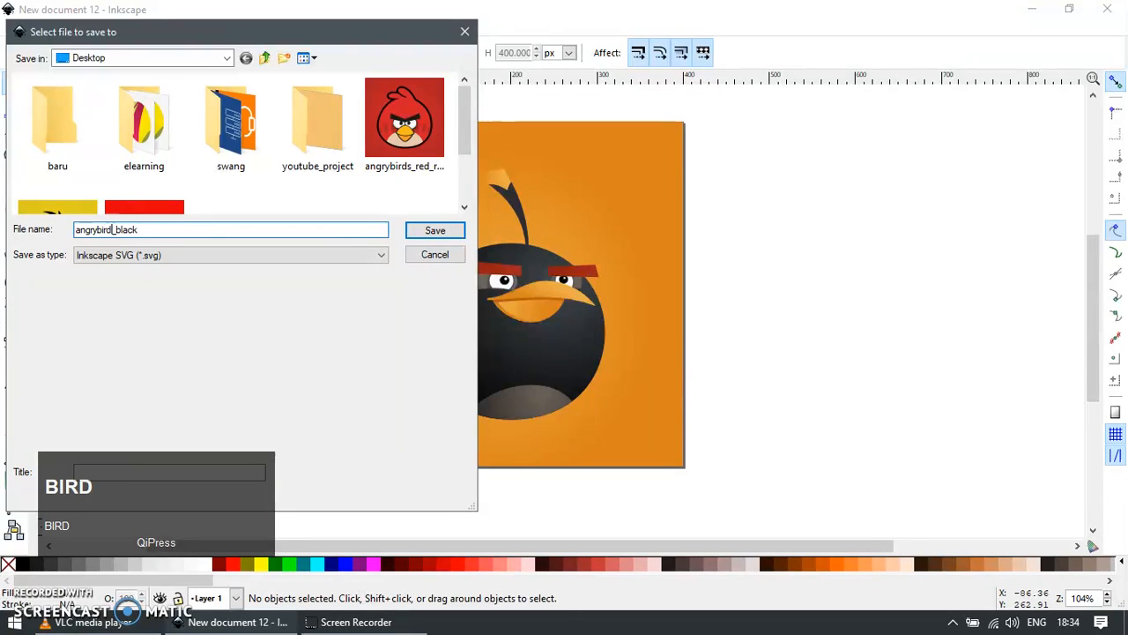
type("_result")
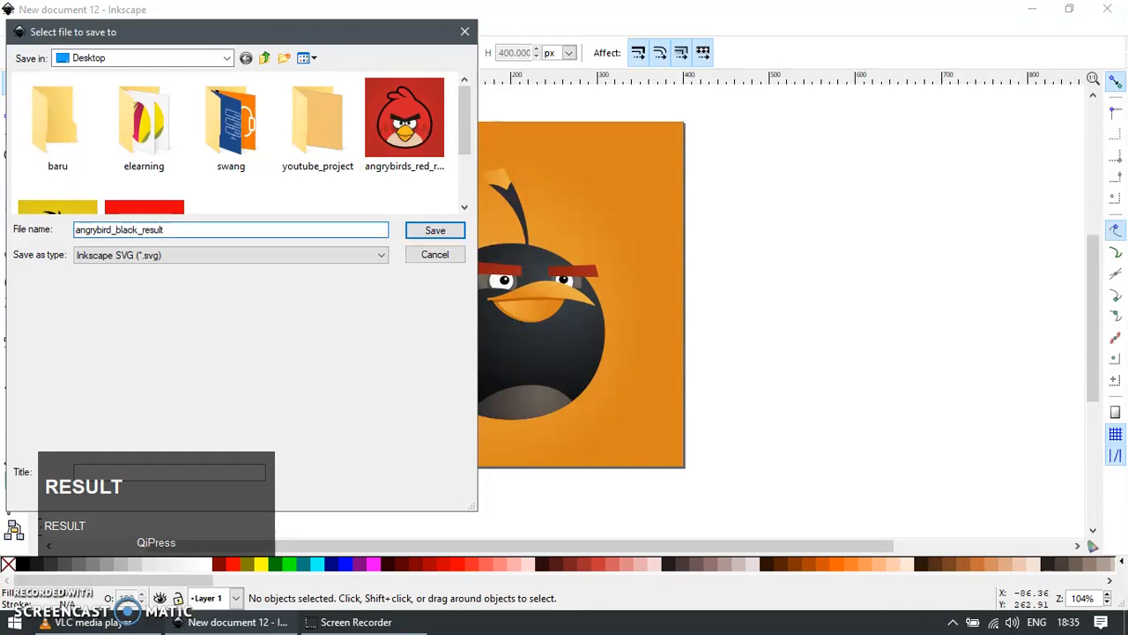
left_click(435, 230)
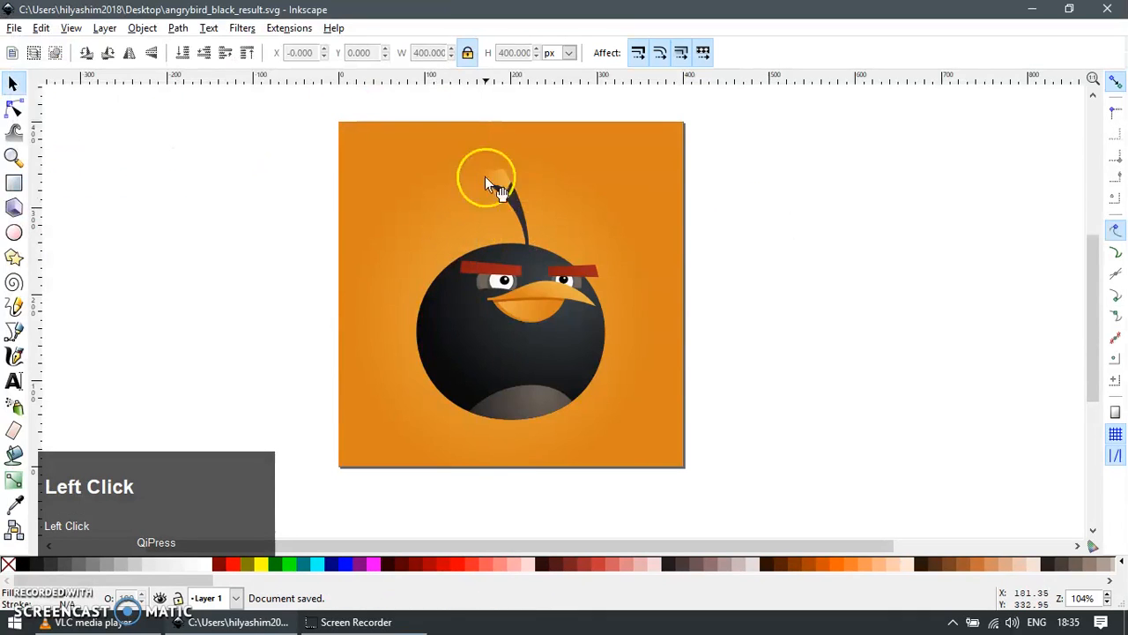